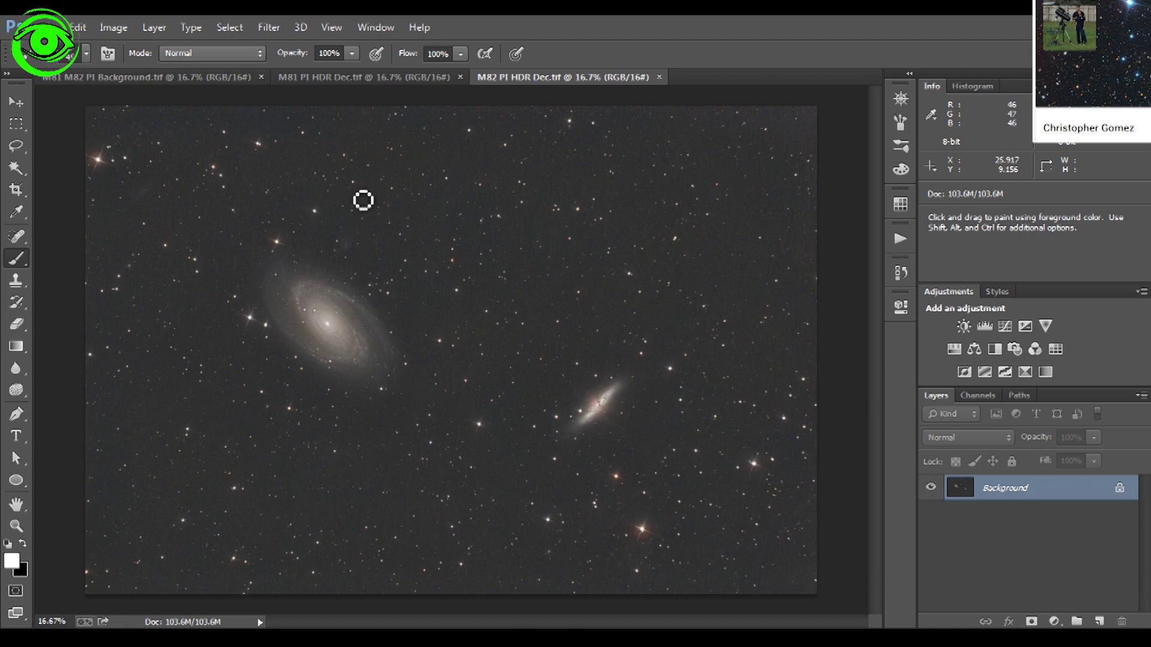
Step: Switch to M81 M82 PI Background.tif and add a Levels adjustment layer above its Background layer
{"action": "left_click", "coordinate": [218, 78]}
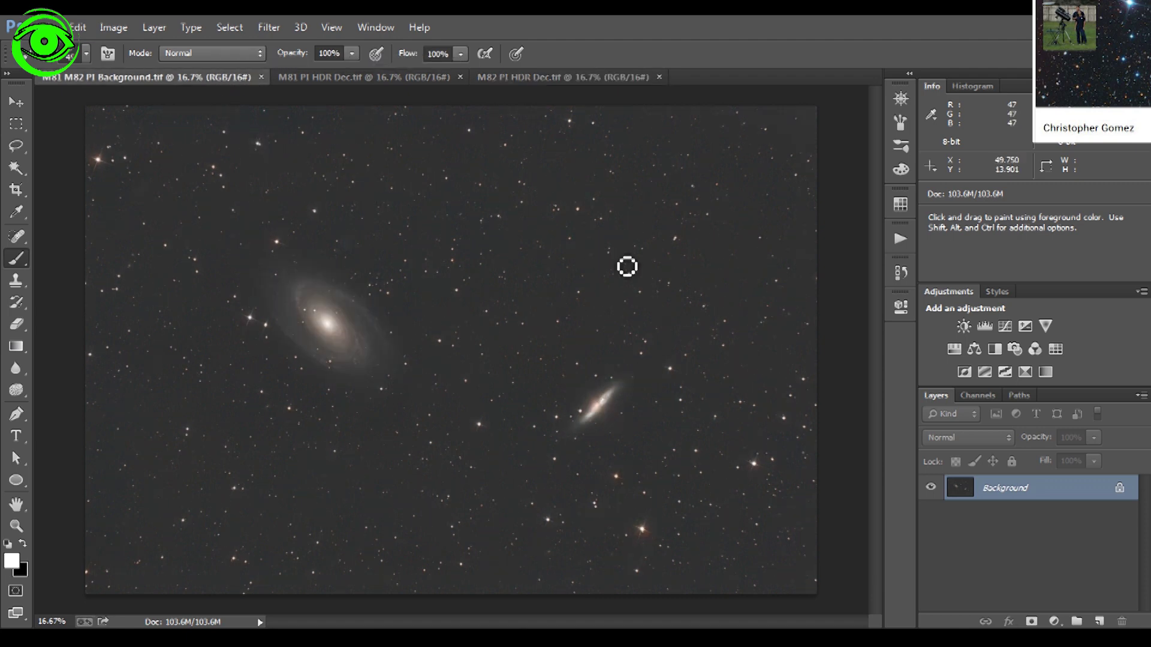
{"action": "left_click", "coordinate": [964, 395]}
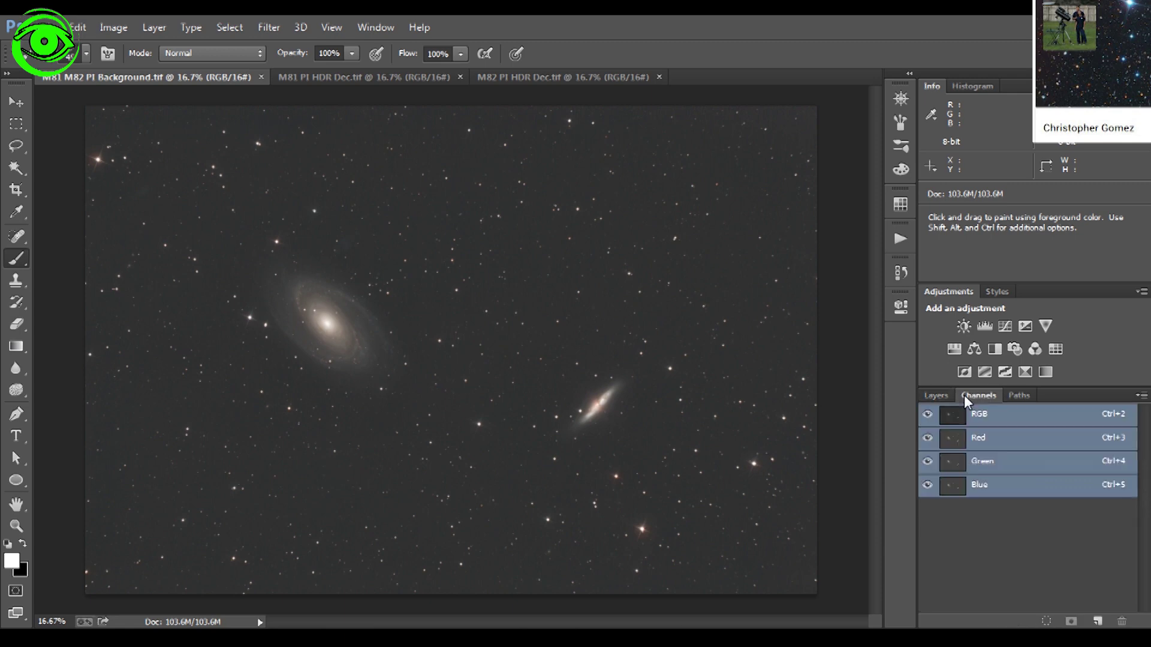
{"action": "left_click", "coordinate": [935, 396]}
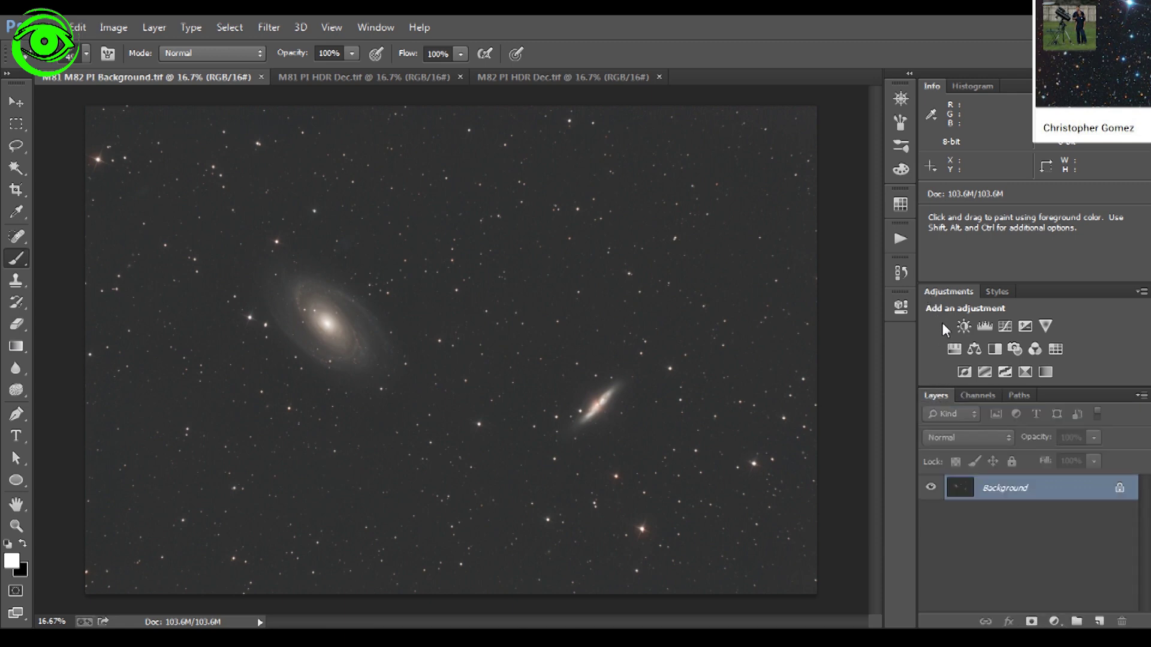
{"action": "left_click", "coordinate": [984, 325]}
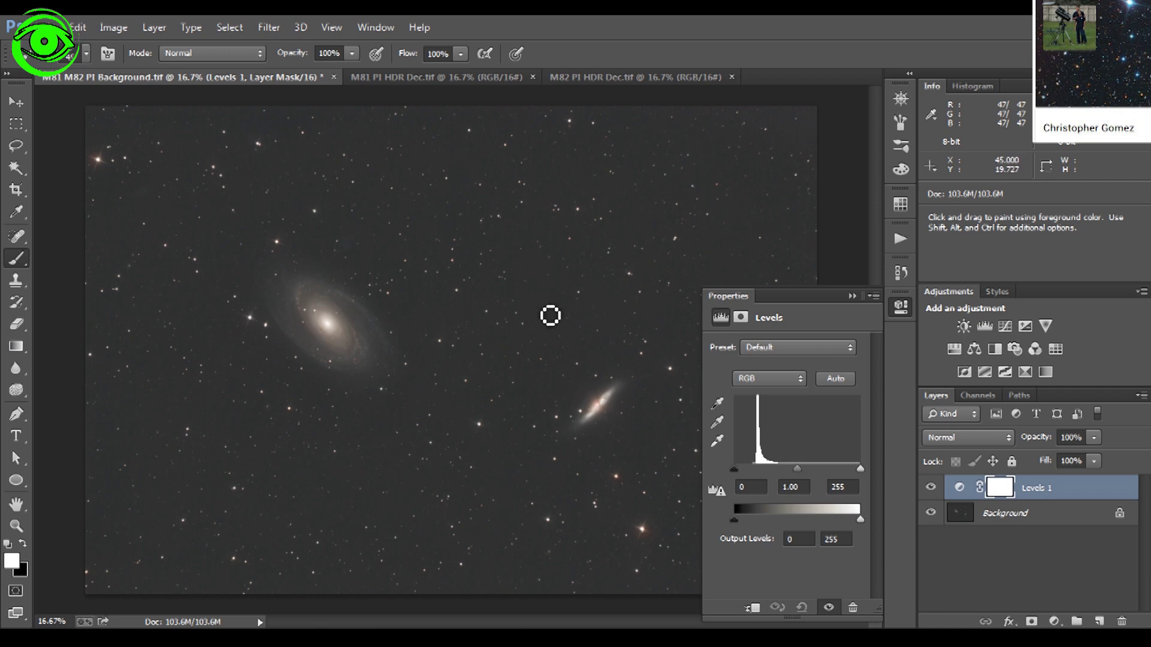
Step: Set the RGB black input level to 15 in the Levels adjustment and compare the image with and without it
{"action": "left_click", "coordinate": [751, 484]}
{"action": "key", "text": "Up"}
{"action": "key", "text": "Up"}
{"action": "key", "text": "Up"}
{"action": "key", "text": "Up"}
{"action": "key", "text": "Up"}
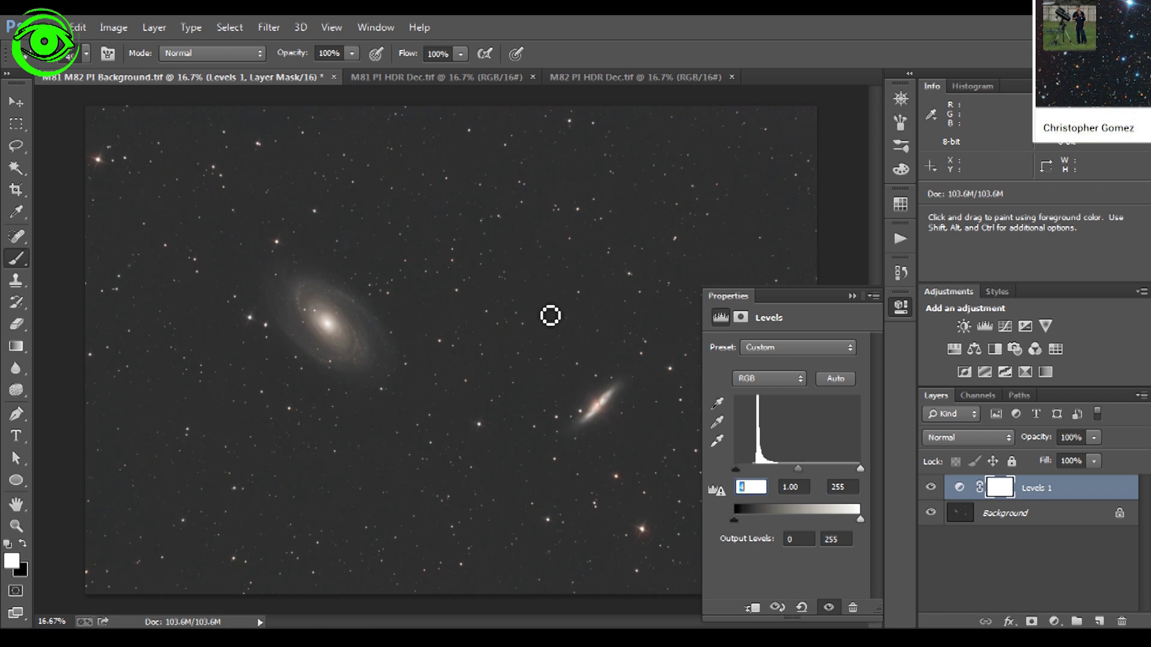
{"action": "key", "text": "Up"}
{"action": "key", "text": "Up"}
{"action": "key", "text": "Up"}
{"action": "key", "text": "Up"}
{"action": "key", "text": "Up"}
{"action": "key", "text": "Up"}
{"action": "key", "text": "Up"}
{"action": "key", "text": "Up"}
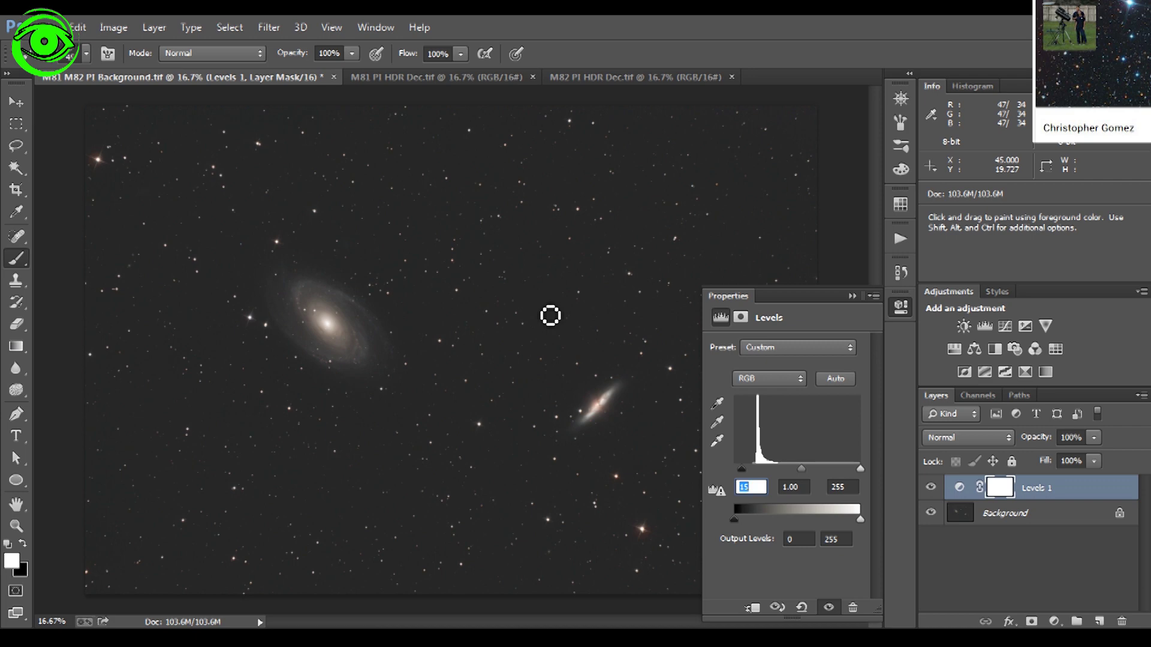
{"action": "left_click", "coordinate": [850, 296]}
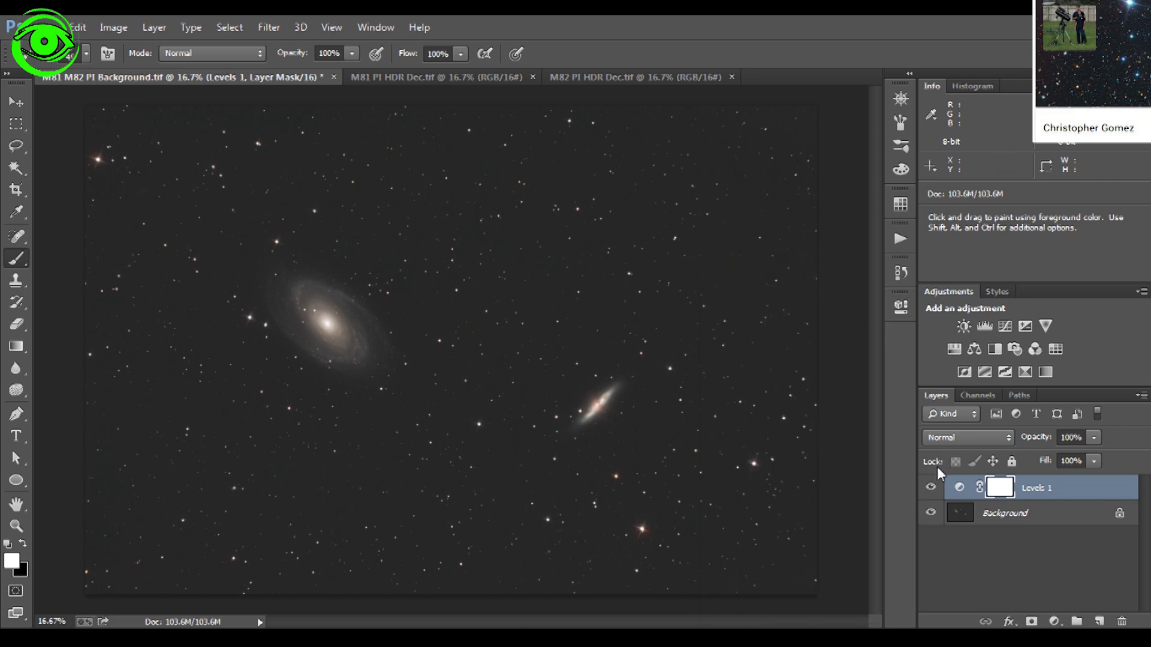
{"action": "left_click", "coordinate": [931, 487]}
{"action": "left_click", "coordinate": [930, 487]}
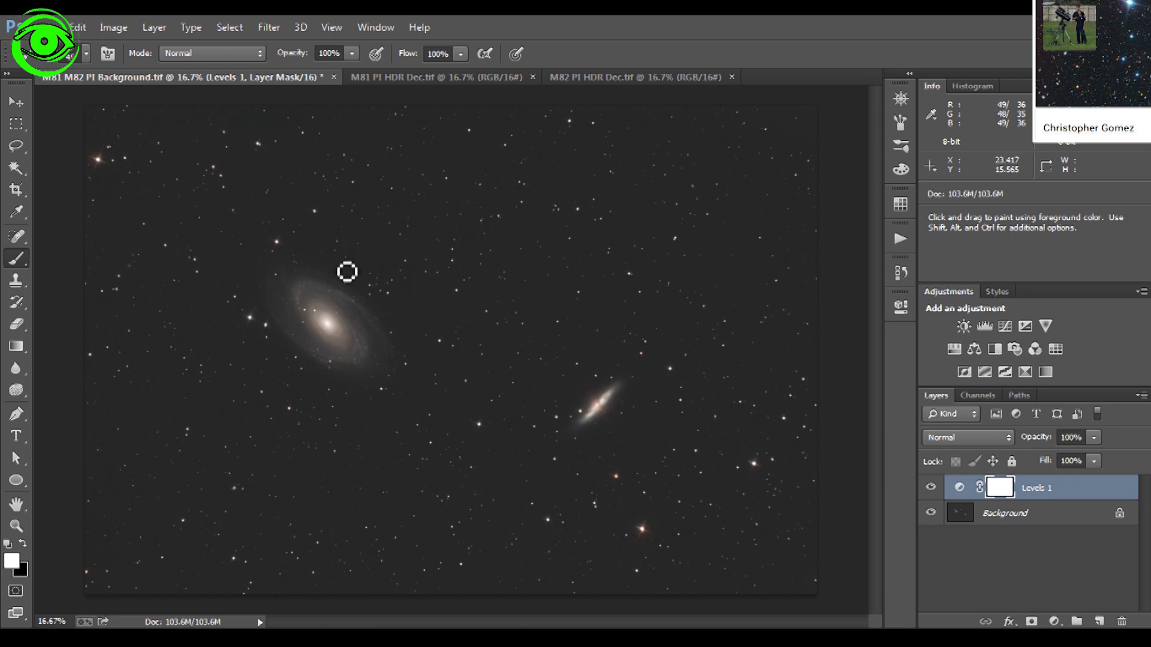
Step: Add a Levels adjustment layer to M81 PI HDR Dec.tif and raise its RGB black input level to darken the sky
{"action": "left_click", "coordinate": [435, 78]}
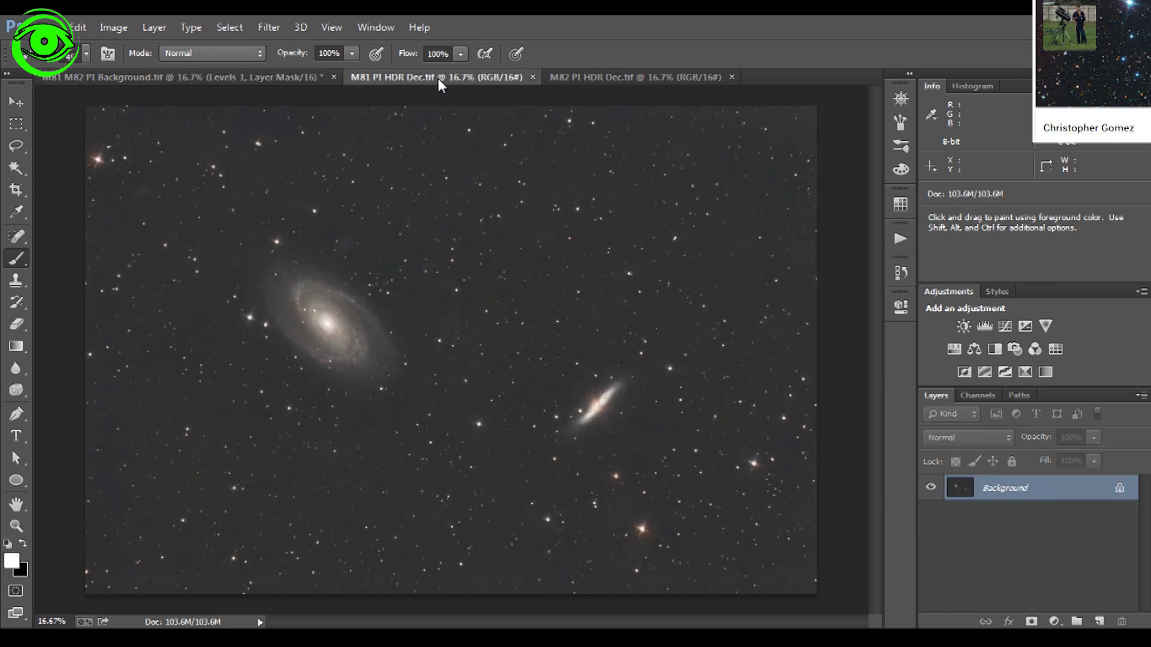
{"action": "left_click", "coordinate": [978, 397]}
{"action": "left_click", "coordinate": [949, 396]}
{"action": "left_click", "coordinate": [983, 327]}
{"action": "left_click", "coordinate": [758, 487]}
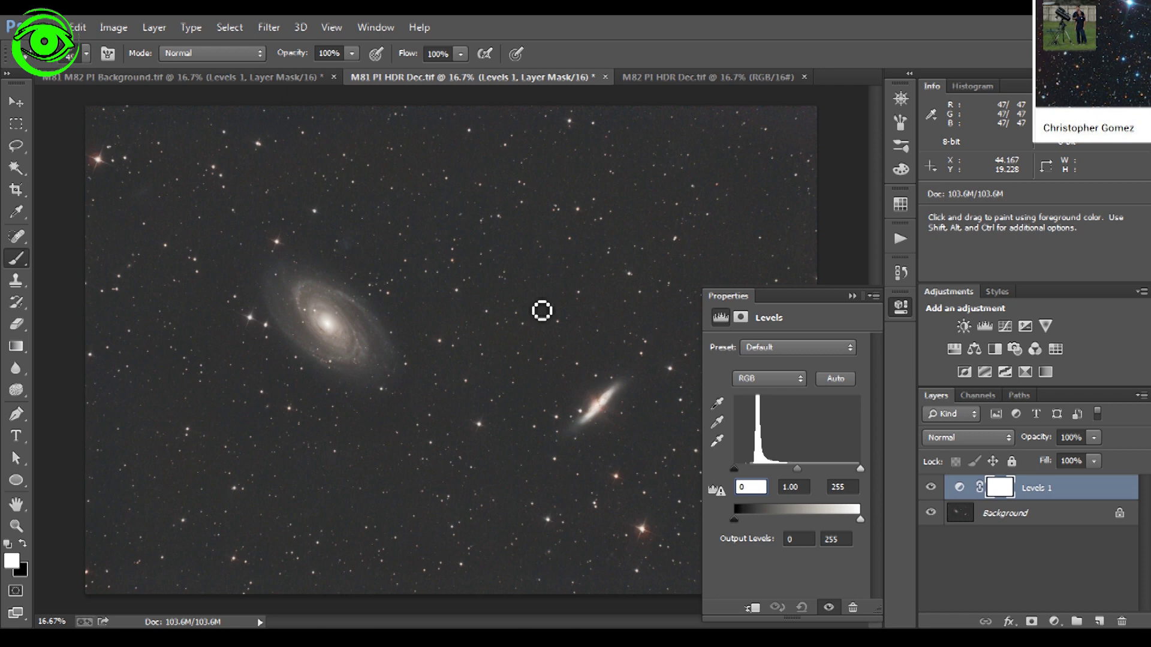
{"action": "type", "text": "7"}
{"action": "key", "text": "Return"}
{"action": "type", "text": "13"}
{"action": "key", "text": "Return"}
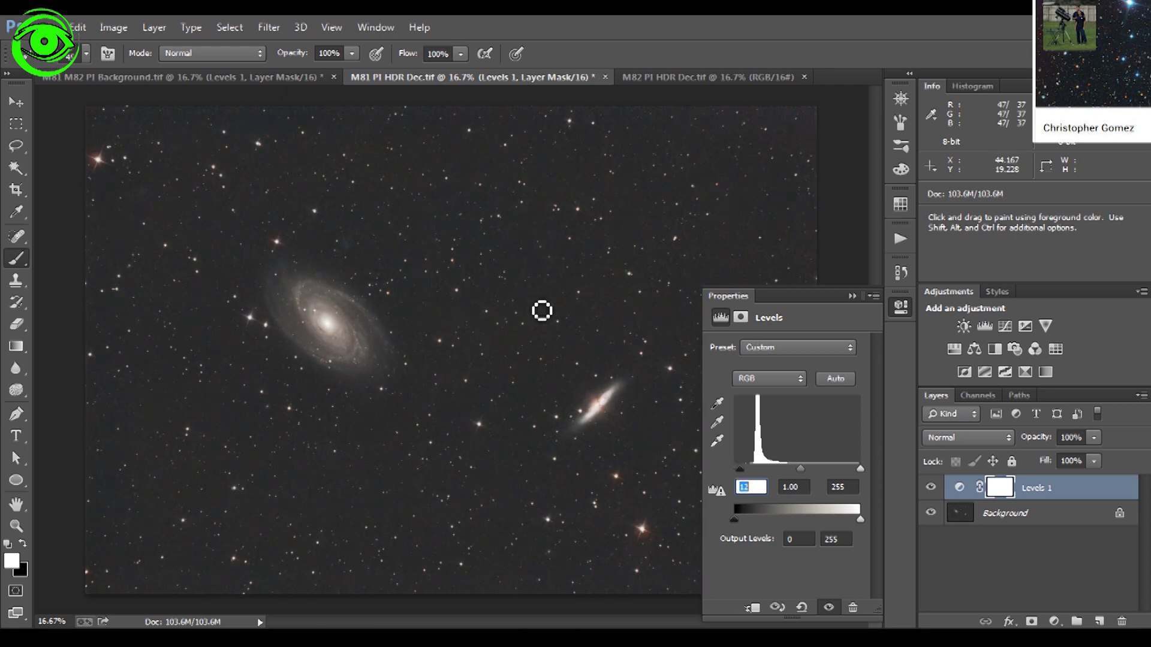
{"action": "key", "text": "Up"}
{"action": "left_click", "coordinate": [851, 296]}
Step: Add a Levels adjustment layer to M82 PI HDR Dec.tif with an RGB black input level of 15
{"action": "left_click", "coordinate": [669, 76]}
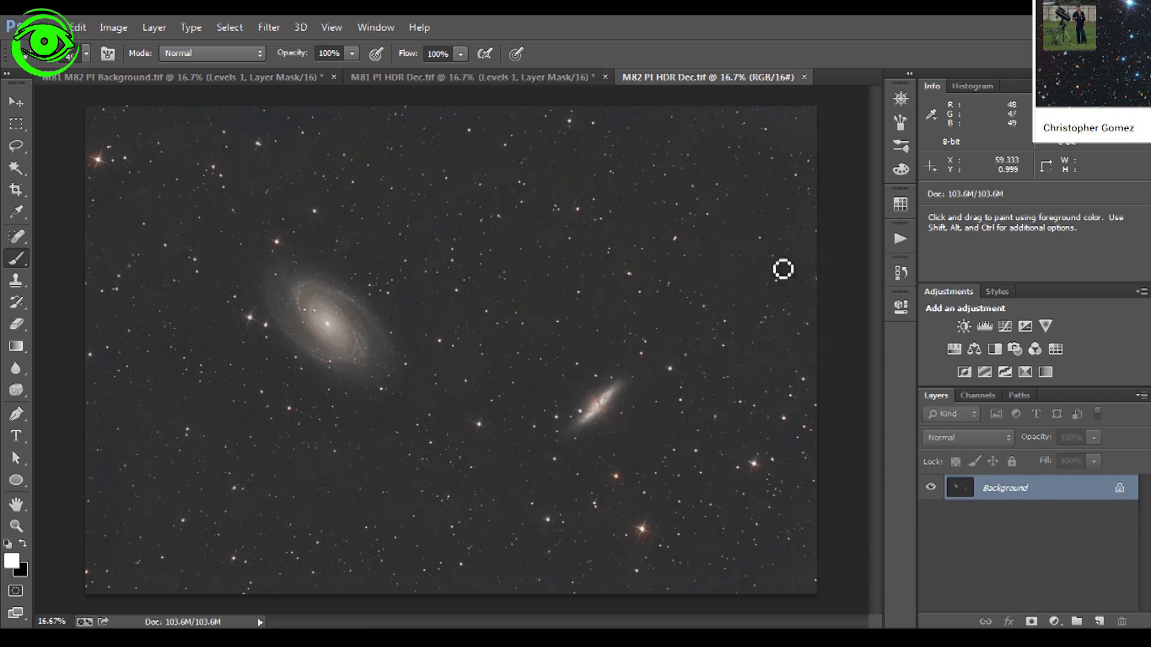
{"action": "left_click", "coordinate": [983, 326]}
{"action": "left_click", "coordinate": [754, 486]}
{"action": "key", "text": "Return"}
{"action": "type", "text": "15"}
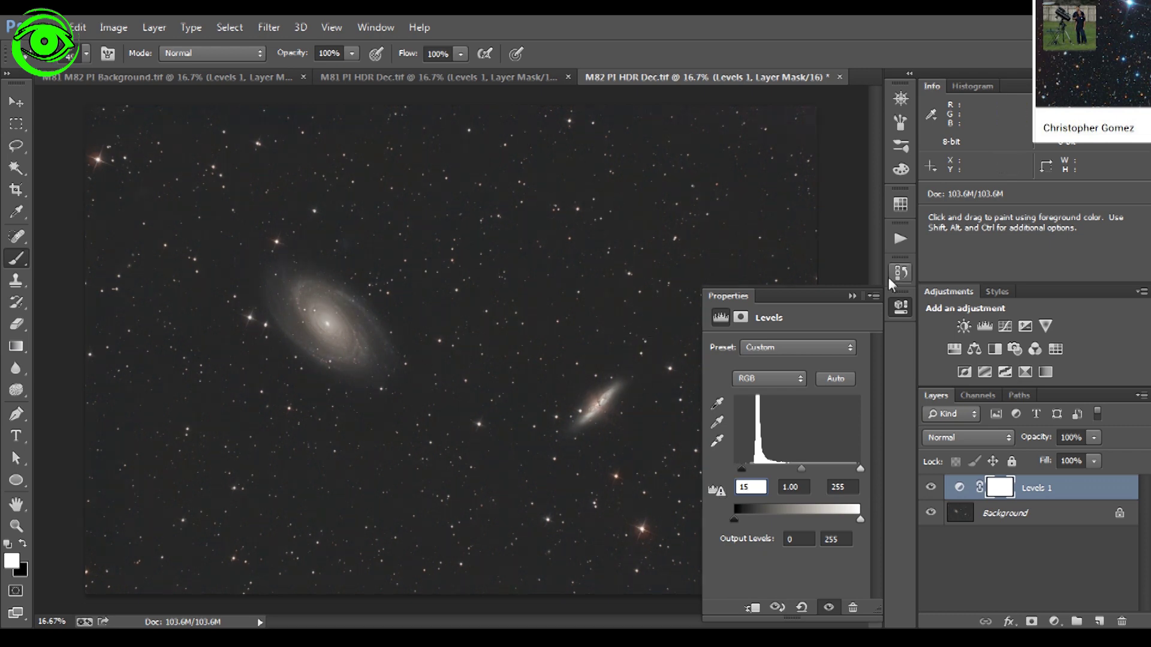
{"action": "left_click", "coordinate": [851, 296]}
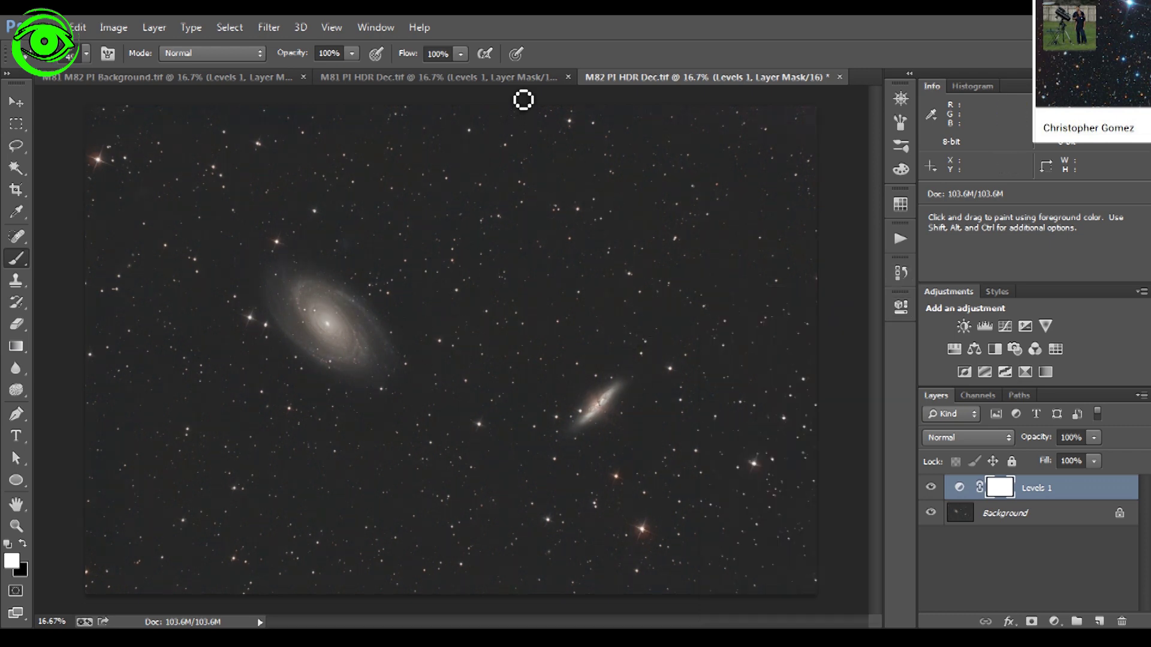
Step: Compare the galaxies' core detail and brightness across the M81, M82 and background images
{"action": "left_click", "coordinate": [523, 76]}
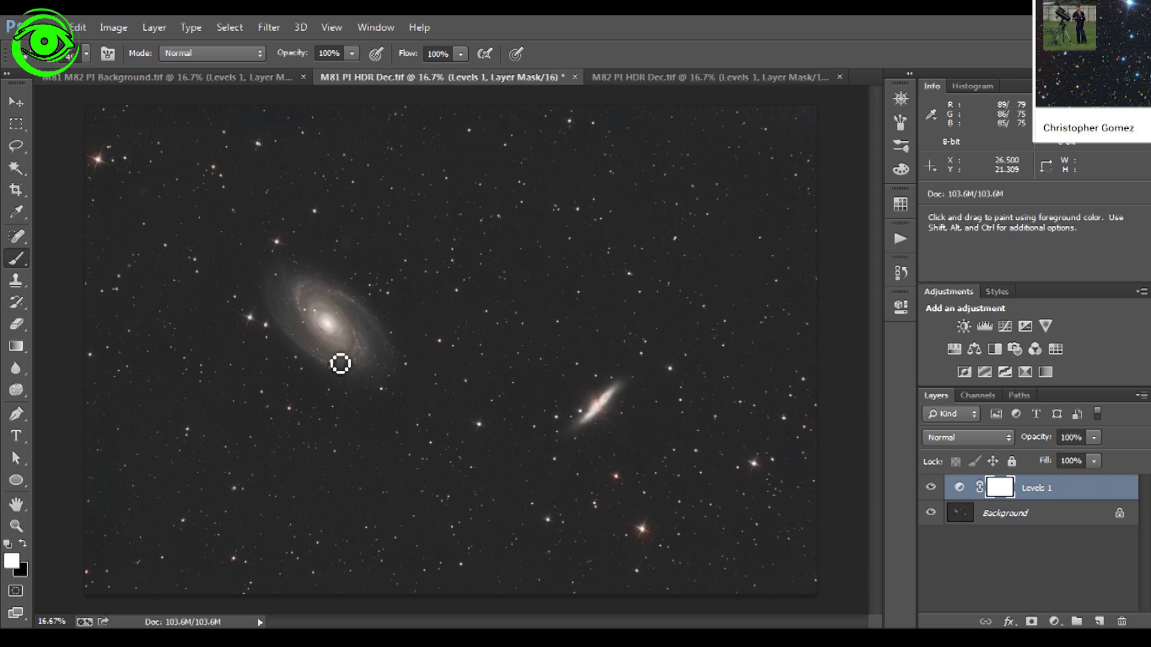
{"action": "left_click", "coordinate": [639, 79]}
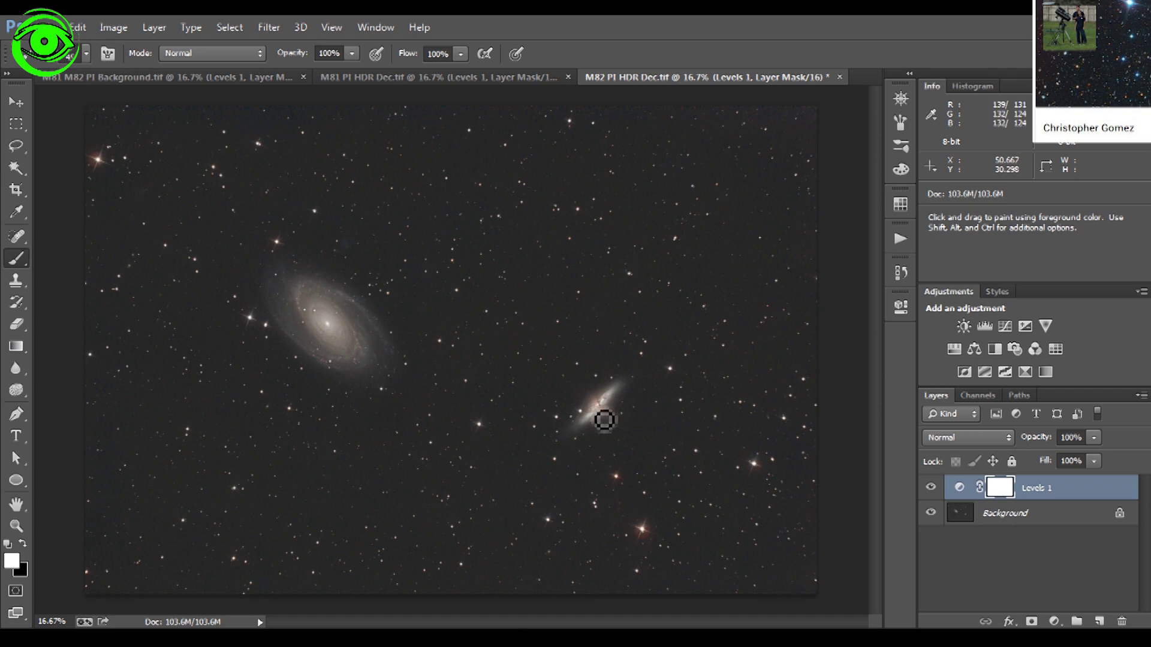
{"action": "left_click", "coordinate": [451, 81]}
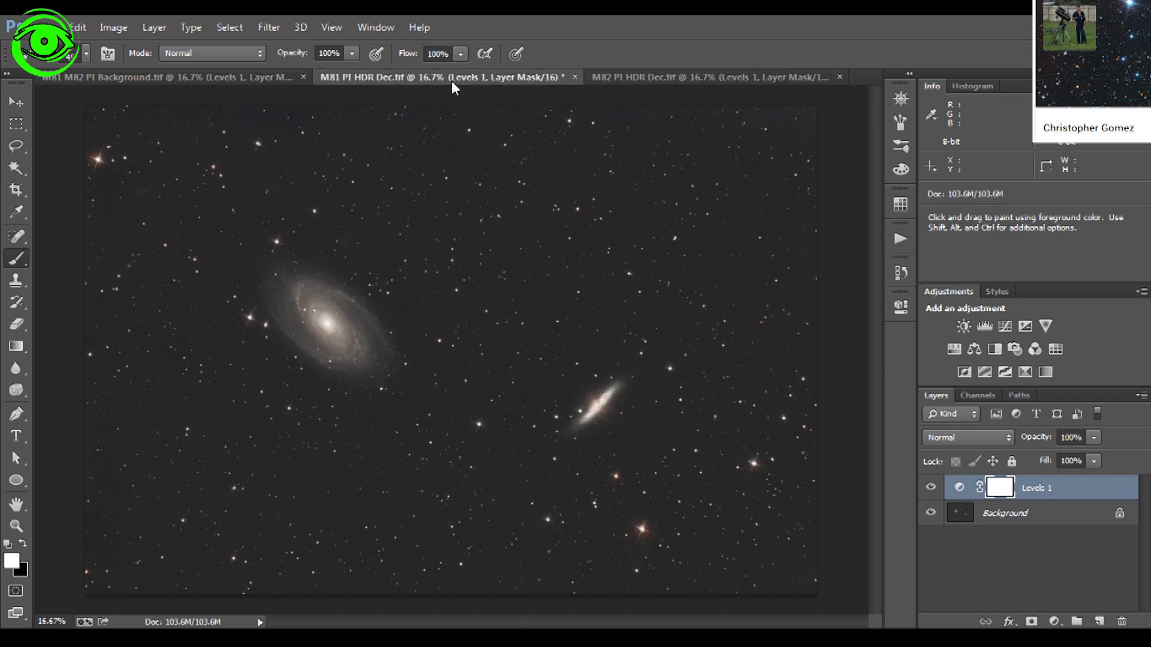
{"action": "left_click", "coordinate": [214, 73]}
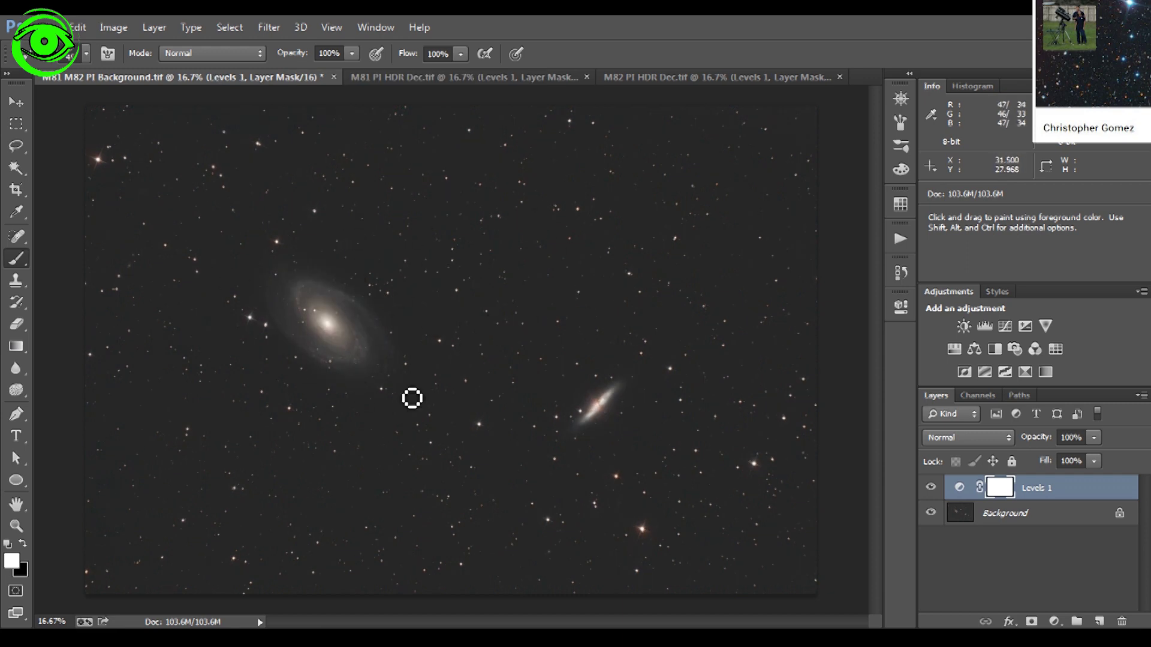
Step: Copy the whole merged image of M81 PI HDR Dec.tif and paste it as a new layer into M81 M82 PI Background.tif
{"action": "left_click", "coordinate": [416, 77]}
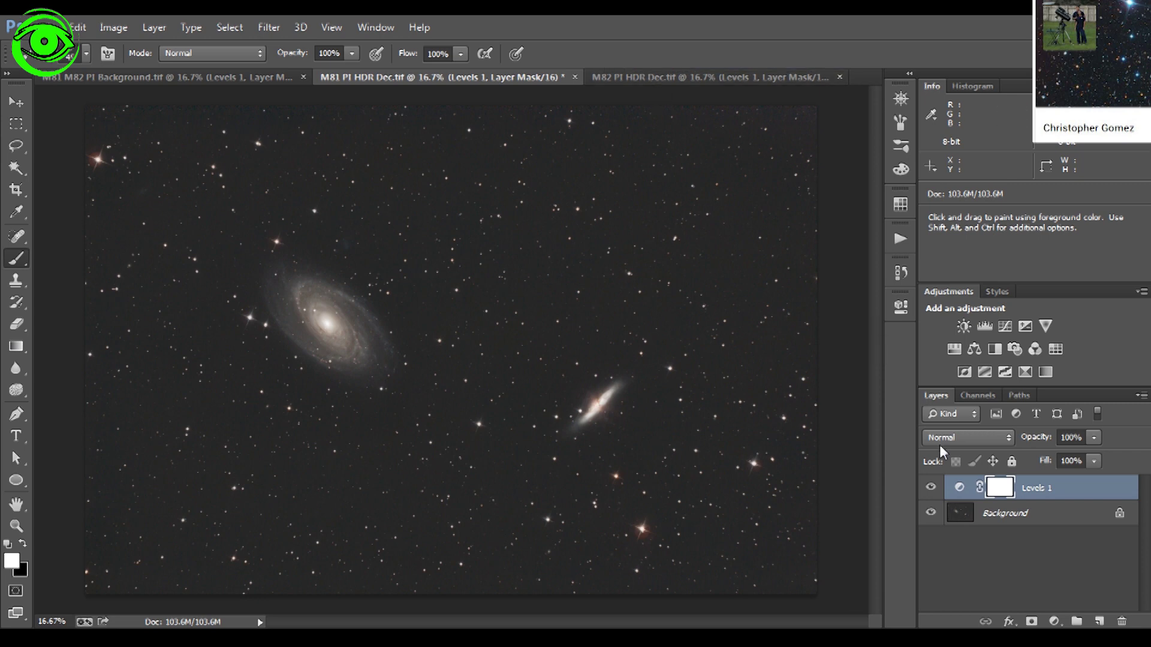
{"action": "left_click", "coordinate": [967, 497], "text": "ctrl"}
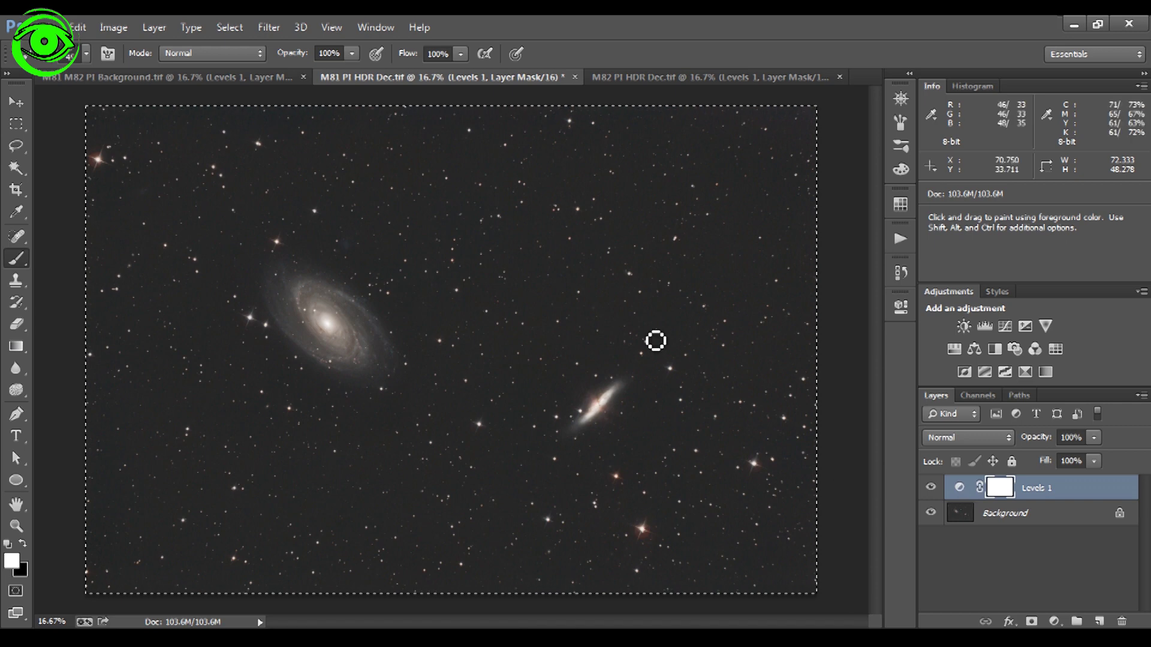
{"action": "left_click", "coordinate": [227, 77]}
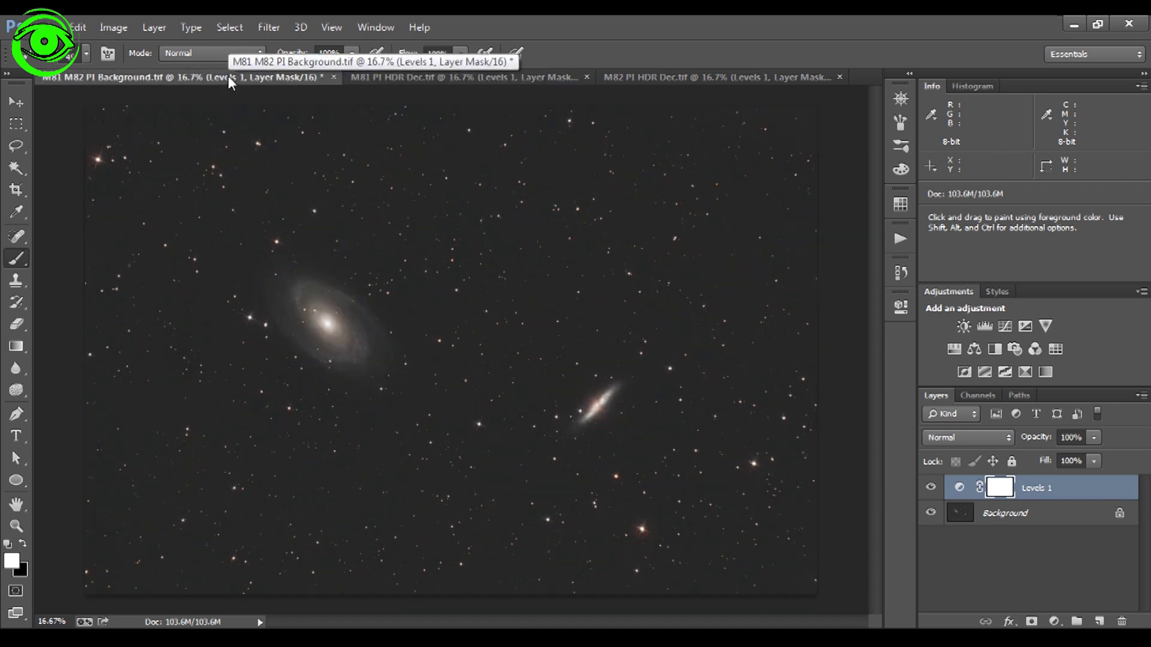
{"action": "key", "text": "ctrl+shift+alt+e"}
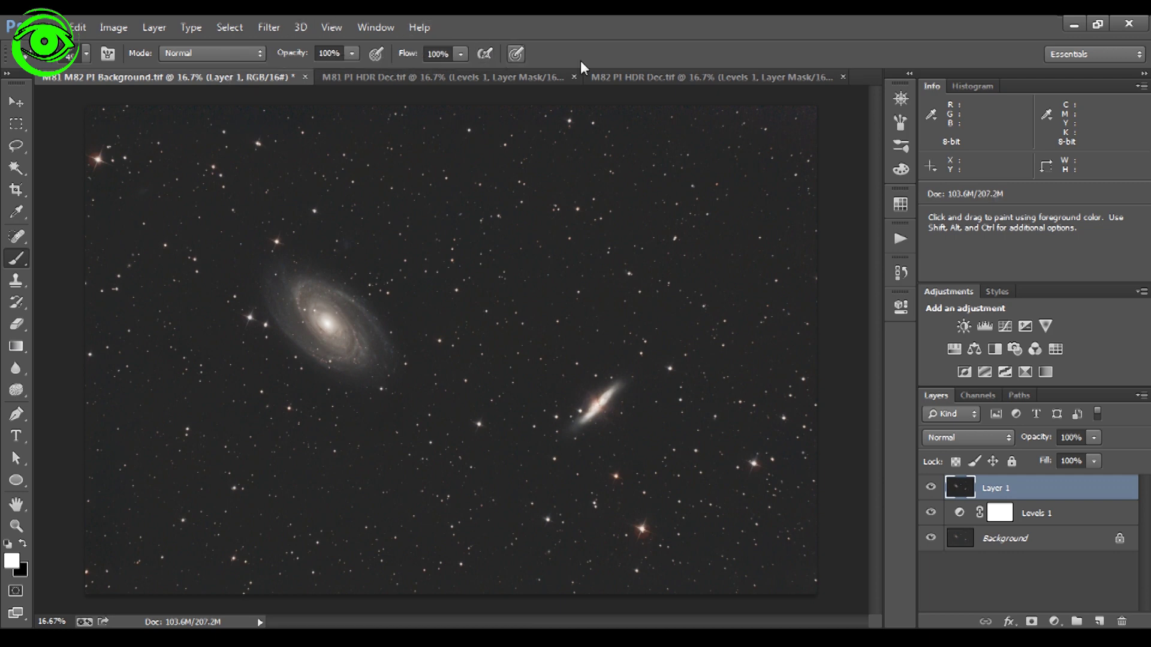
Step: Copy the whole merged image of M82 PI HDR Dec.tif and paste it as the uppermost layer in M81 M82 PI Background.tif
{"action": "left_click", "coordinate": [648, 75]}
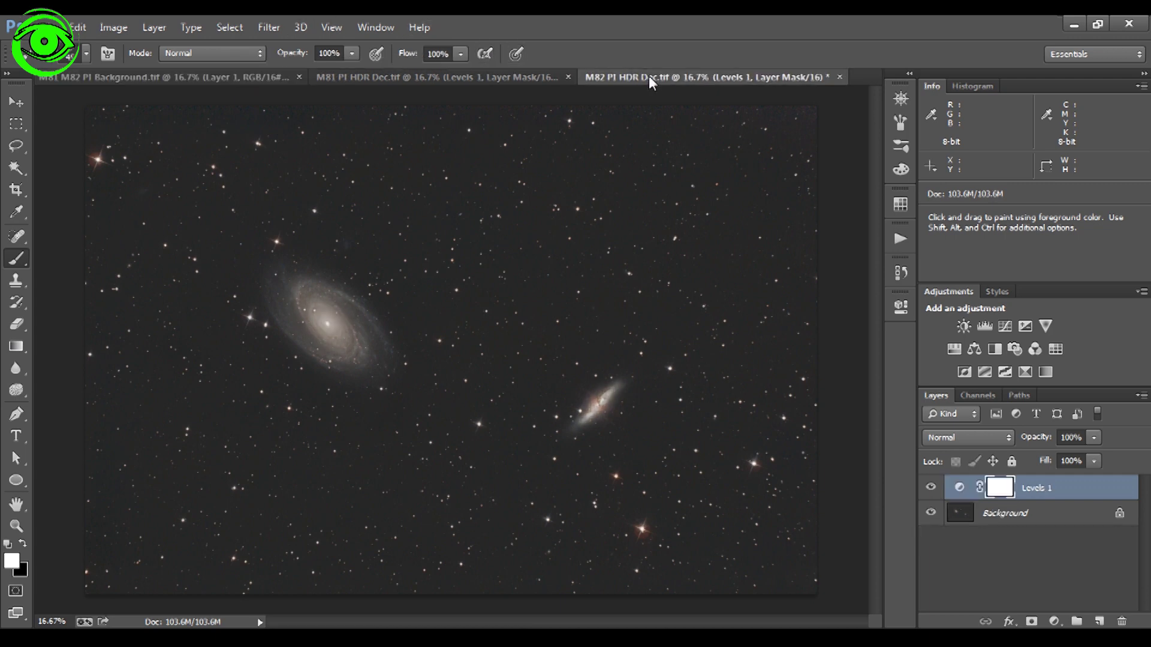
{"action": "key", "text": "ctrl+a"}
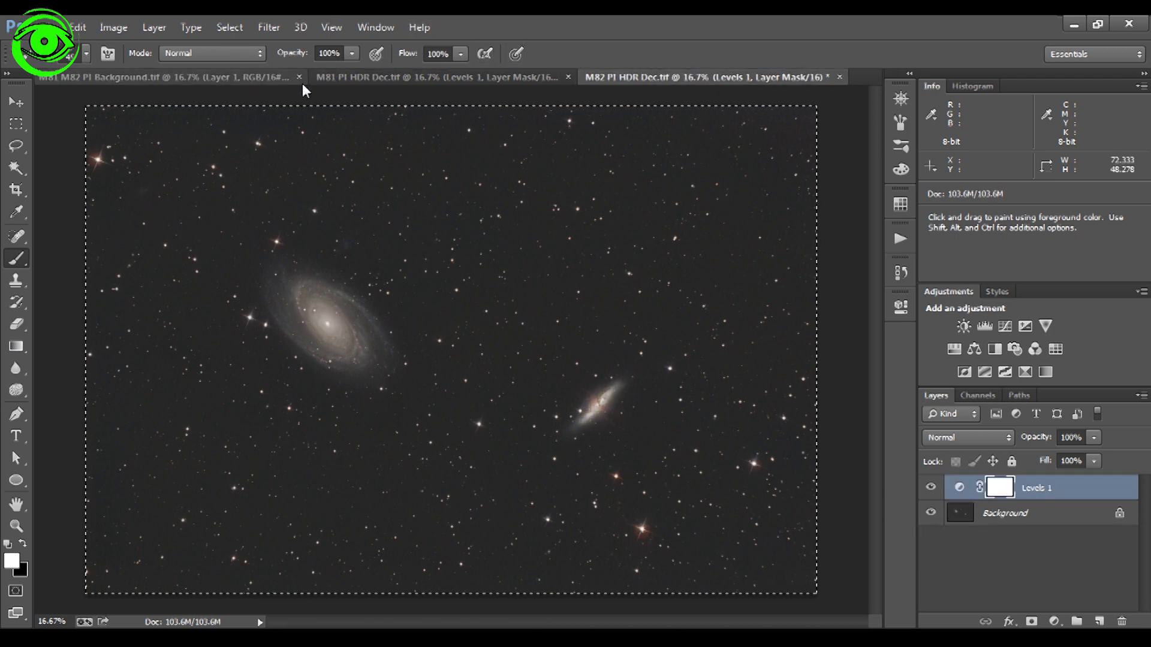
{"action": "left_click", "coordinate": [244, 77]}
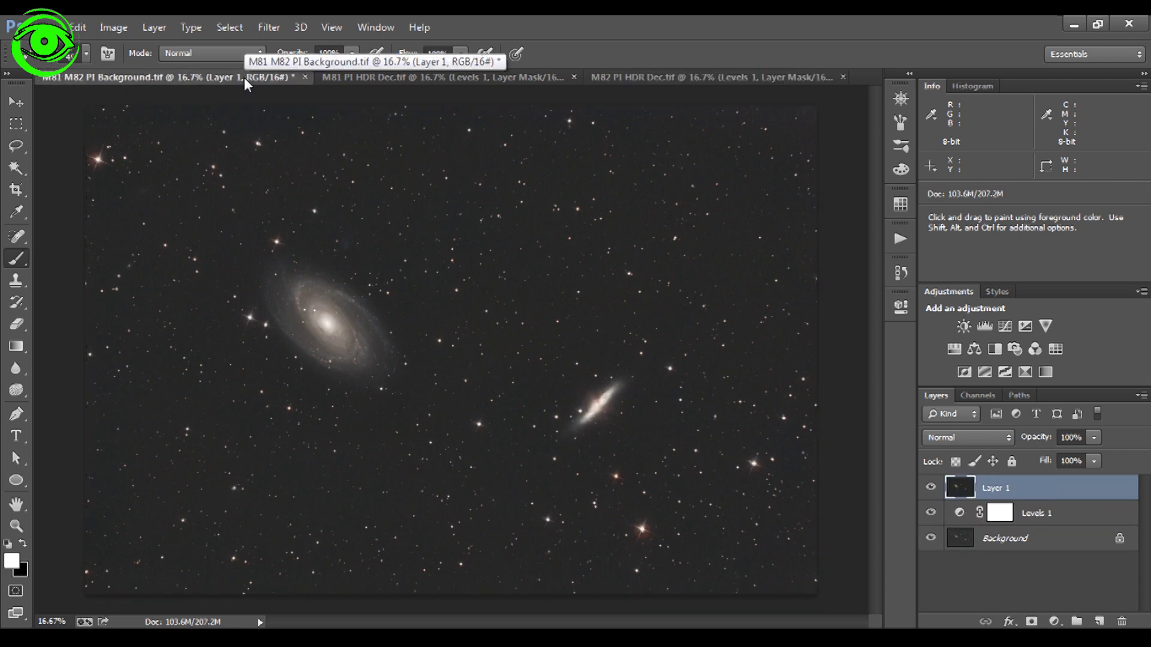
{"action": "key", "text": "ctrl+v"}
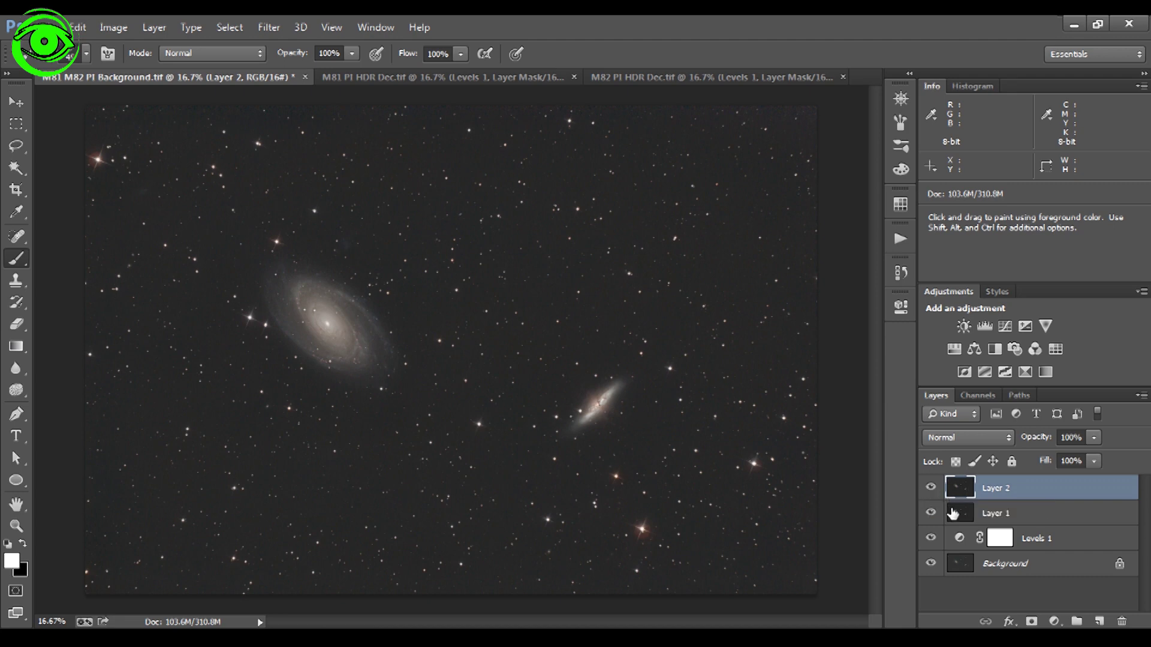
Step: Toggle the visibility of Layer 2 and Layer 1 to compare the stacked versions of the galaxies
{"action": "left_click", "coordinate": [931, 489]}
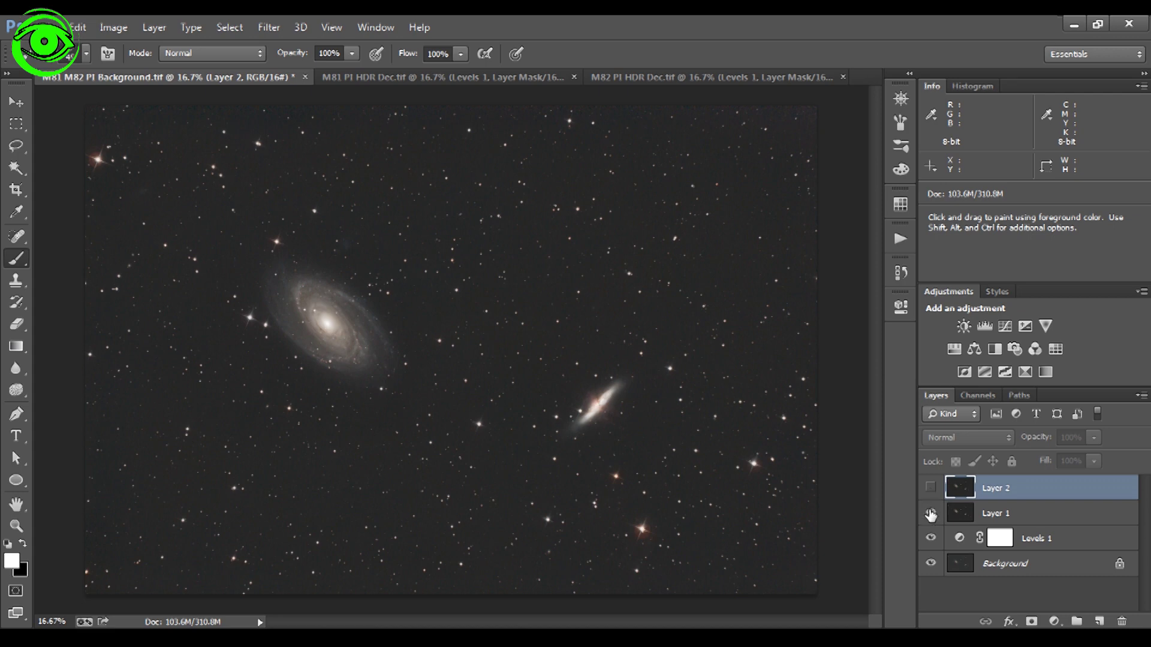
{"action": "left_click", "coordinate": [931, 515]}
{"action": "left_click", "coordinate": [930, 514]}
{"action": "left_click", "coordinate": [930, 488]}
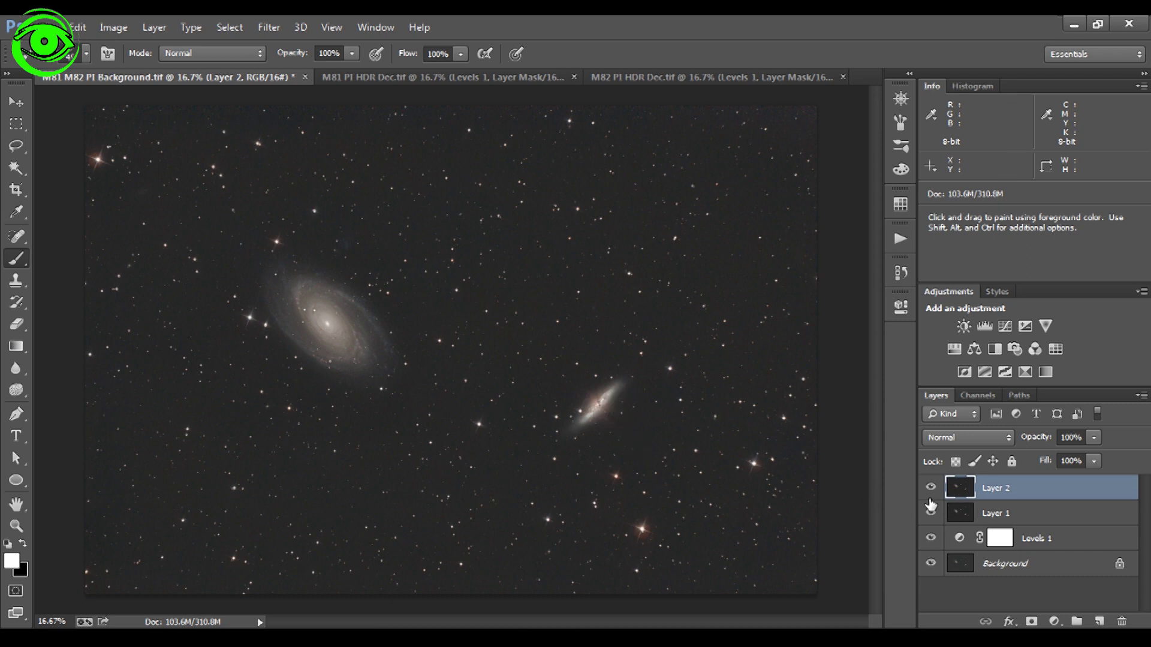
Step: Hide Layer 2 and give Layer 1 a layer mask inverted to solid black
{"action": "left_click", "coordinate": [966, 514]}
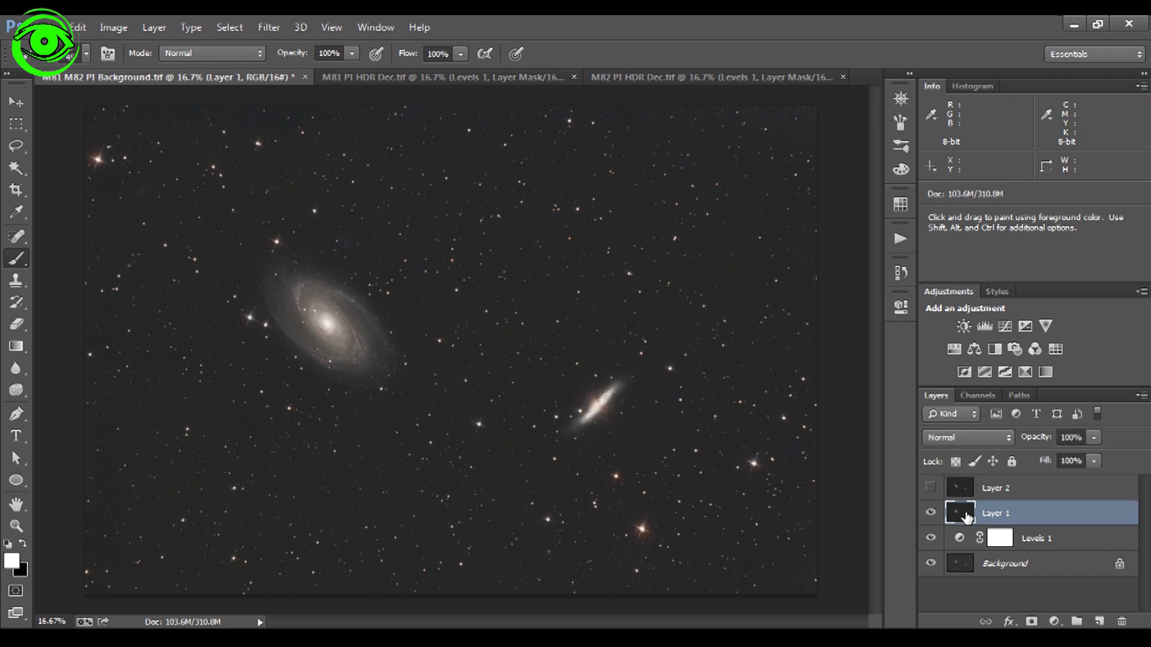
{"action": "left_click", "coordinate": [1031, 622]}
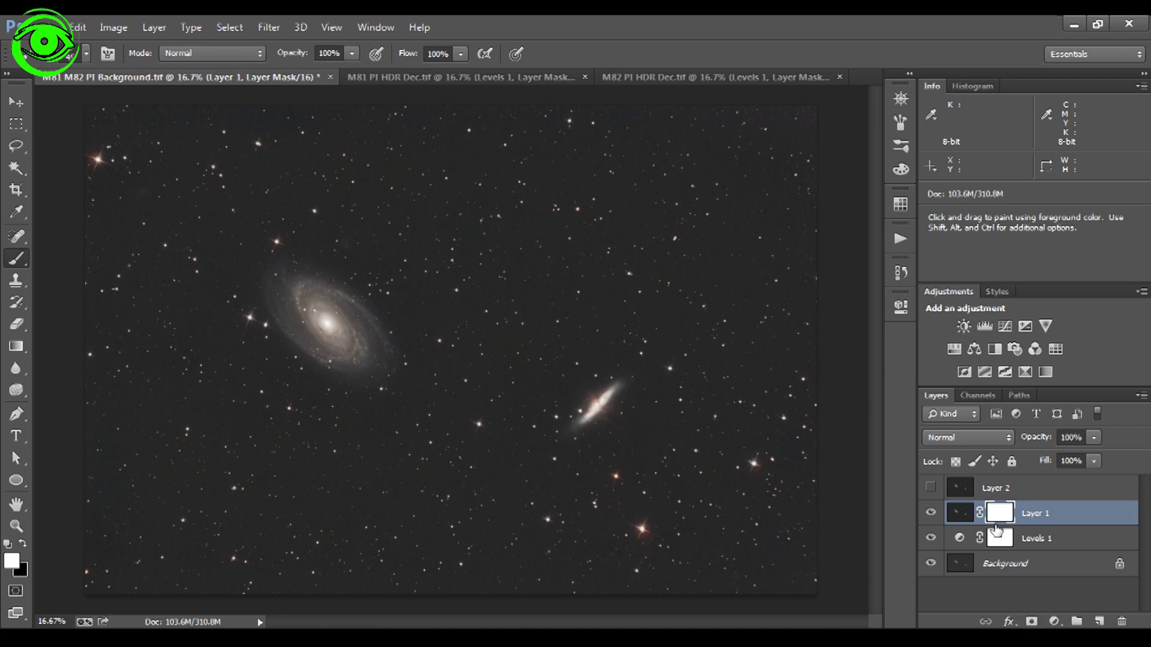
{"action": "double_click", "coordinate": [1000, 515]}
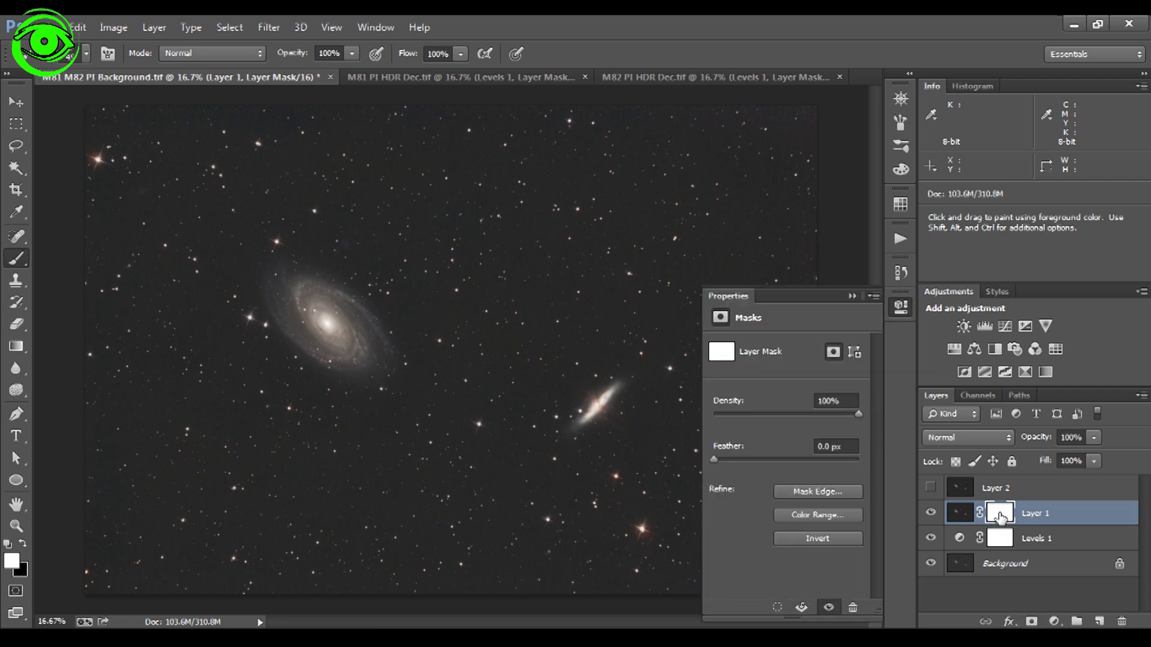
{"action": "left_click", "coordinate": [821, 539]}
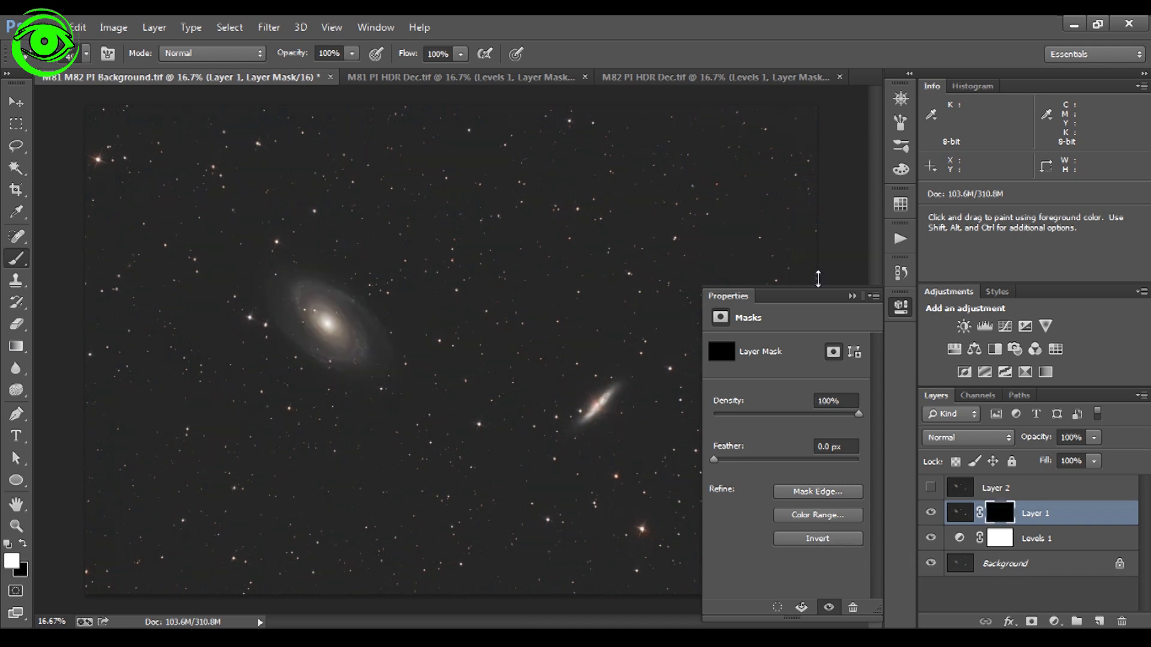
{"action": "left_click", "coordinate": [851, 297]}
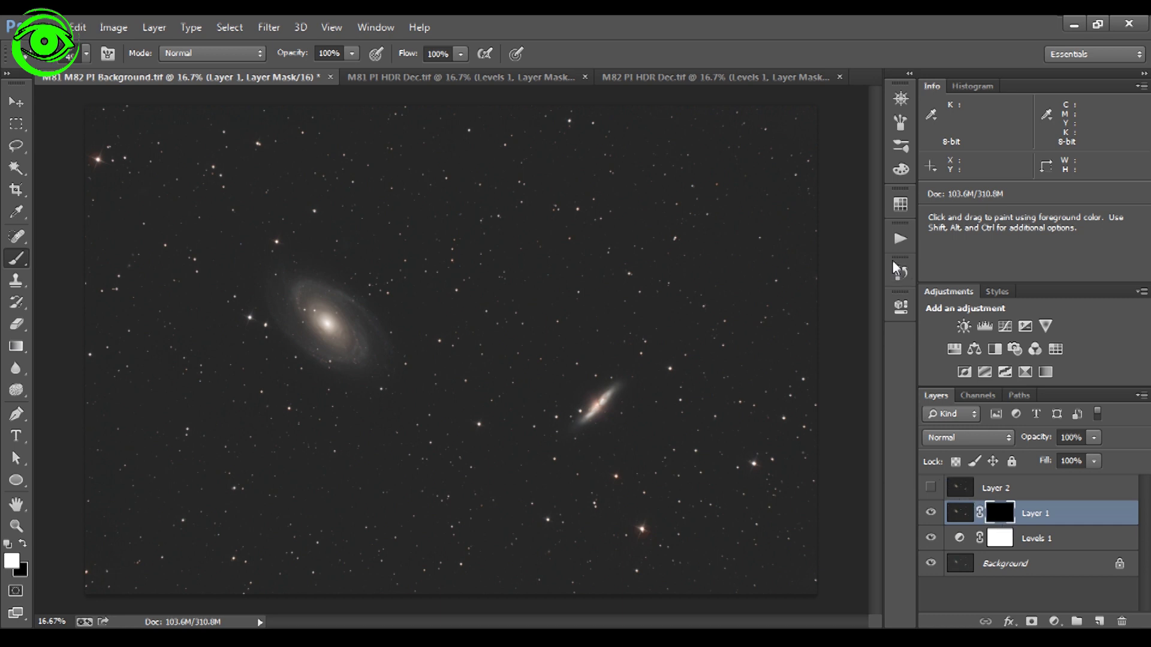
Step: Enlarge the soft brush to 160 px for painting over galaxy M81
{"action": "left_click", "coordinate": [900, 98]}
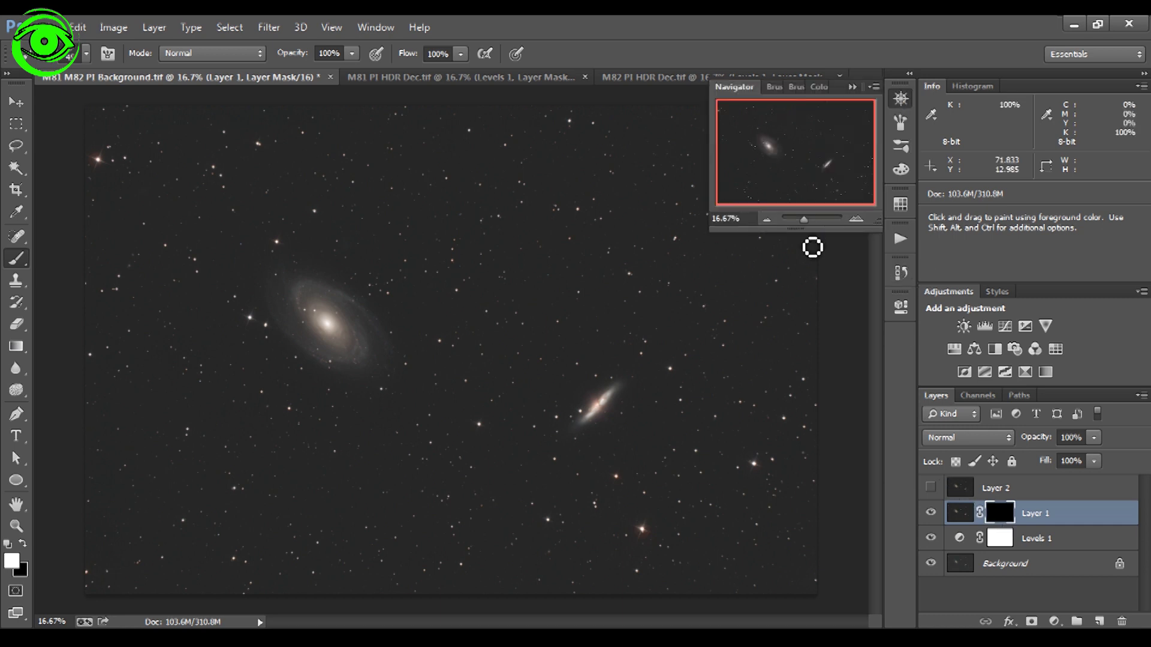
{"action": "left_click_drag", "start_coordinate": [808, 223], "coordinate": [808, 226]}
{"action": "left_click_drag", "start_coordinate": [785, 146], "coordinate": [746, 142]}
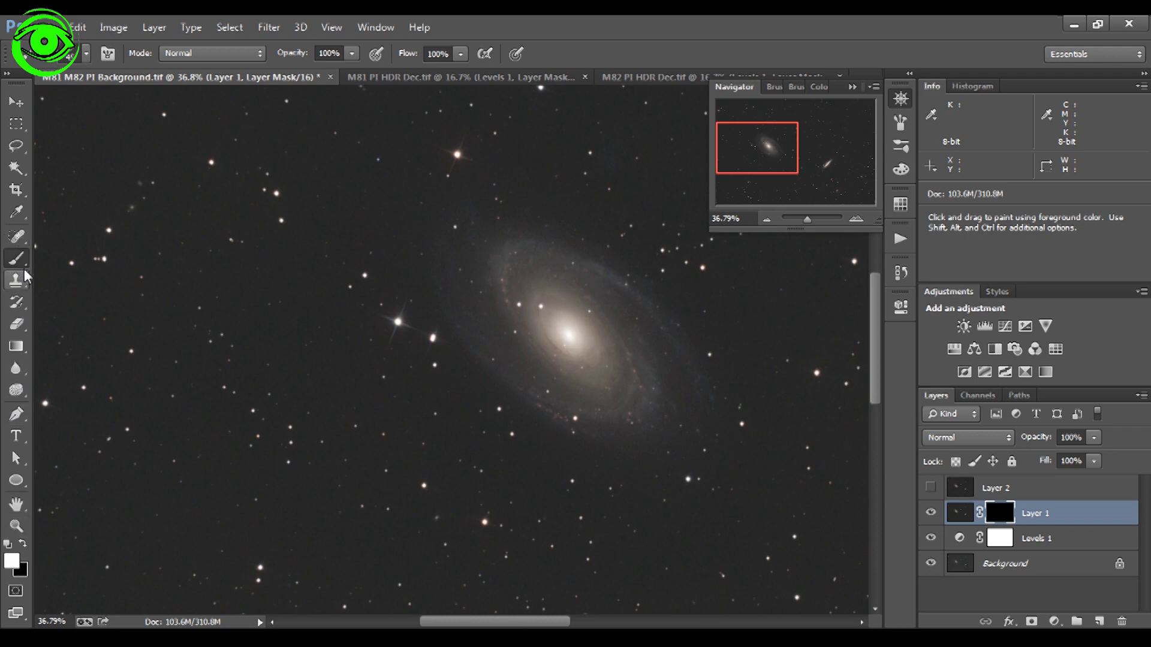
{"action": "left_click", "coordinate": [87, 55]}
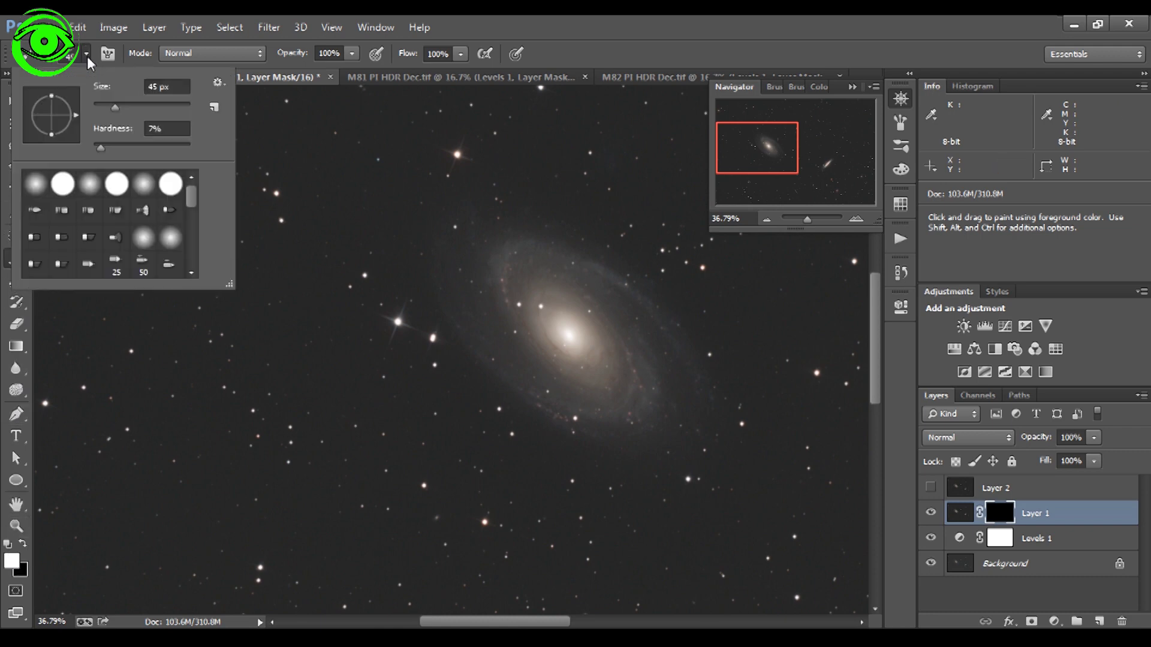
{"action": "left_click_drag", "start_coordinate": [117, 112], "coordinate": [125, 113]}
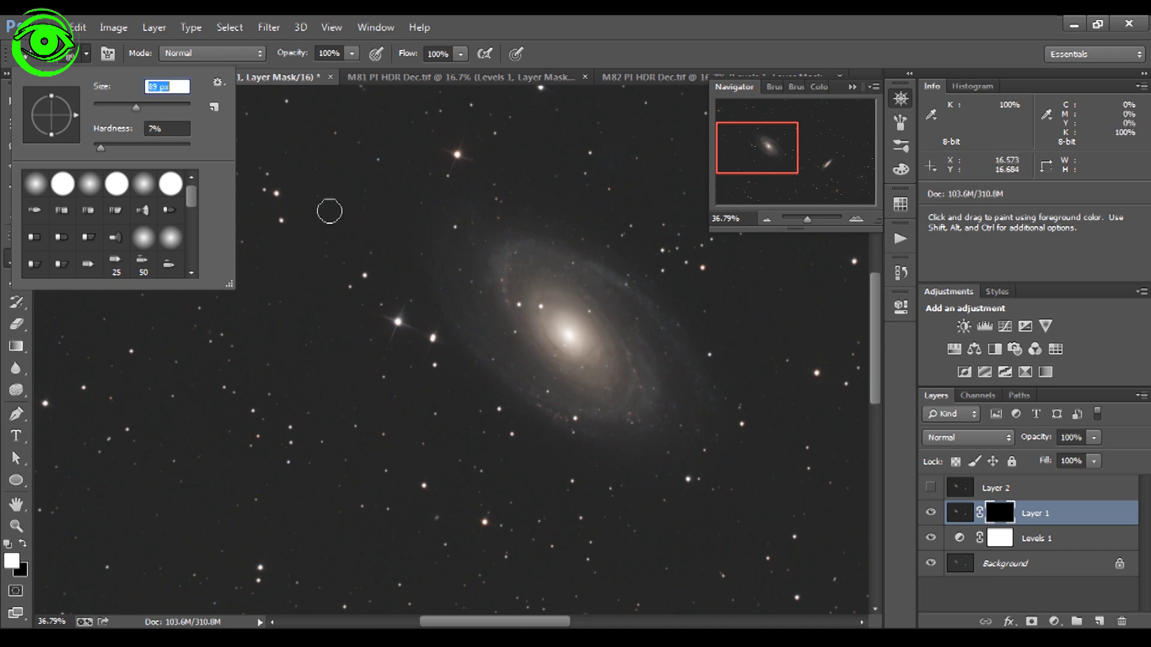
{"action": "left_click_drag", "start_coordinate": [140, 117], "coordinate": [154, 103]}
{"action": "key", "text": "Return"}
Step: Paint white over M81's core, spiral arms and outer edge on Layer 1's mask to reveal the HDR version
{"action": "mouse_move", "coordinate": [488, 257]}
{"action": "left_mouse_down"}
{"action": "mouse_move", "coordinate": [537, 358]}
{"action": "mouse_move", "coordinate": [436, 269]}
{"action": "mouse_move", "coordinate": [470, 335]}
{"action": "mouse_move", "coordinate": [553, 412]}
{"action": "mouse_move", "coordinate": [639, 426]}
{"action": "mouse_move", "coordinate": [682, 401]}
{"action": "mouse_move", "coordinate": [688, 362]}
{"action": "mouse_move", "coordinate": [663, 301]}
{"action": "mouse_move", "coordinate": [614, 263]}
{"action": "mouse_move", "coordinate": [501, 223]}
{"action": "mouse_move", "coordinate": [438, 252]}
{"action": "mouse_move", "coordinate": [452, 225]}
{"action": "mouse_move", "coordinate": [504, 198]}
{"action": "mouse_move", "coordinate": [484, 215]}
{"action": "mouse_move", "coordinate": [494, 202]}
{"action": "mouse_move", "coordinate": [533, 198]}
{"action": "left_mouse_up"}
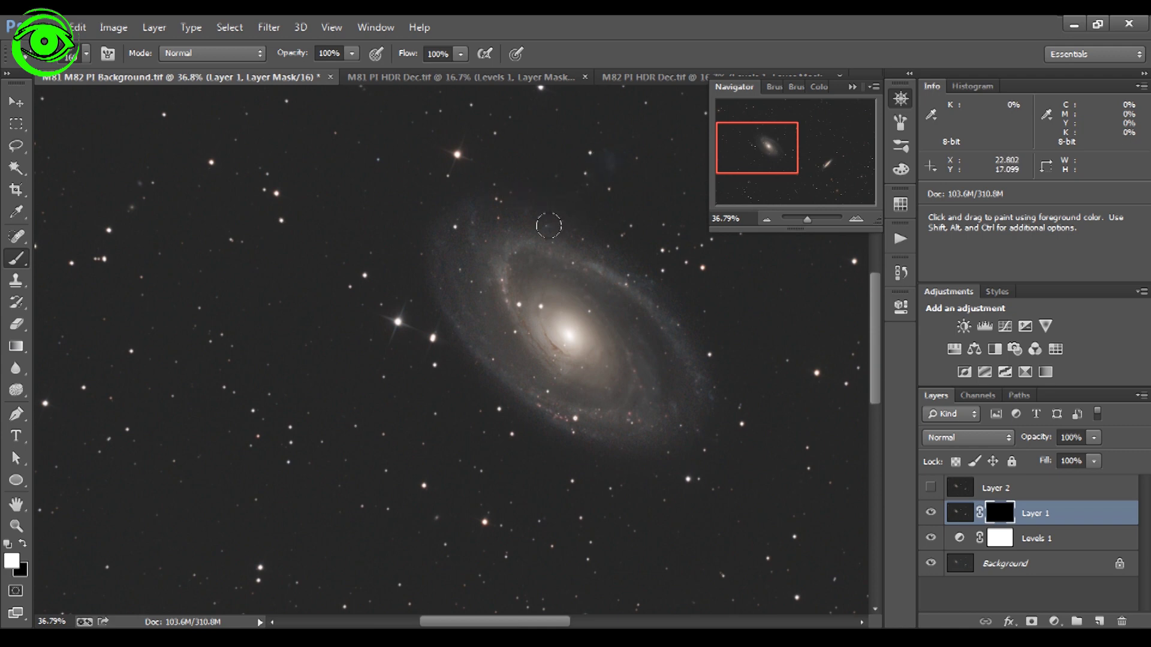
{"action": "mouse_move", "coordinate": [578, 320]}
{"action": "left_mouse_down"}
{"action": "mouse_move", "coordinate": [543, 353]}
{"action": "mouse_move", "coordinate": [603, 358]}
{"action": "mouse_move", "coordinate": [592, 402]}
{"action": "left_mouse_up"}
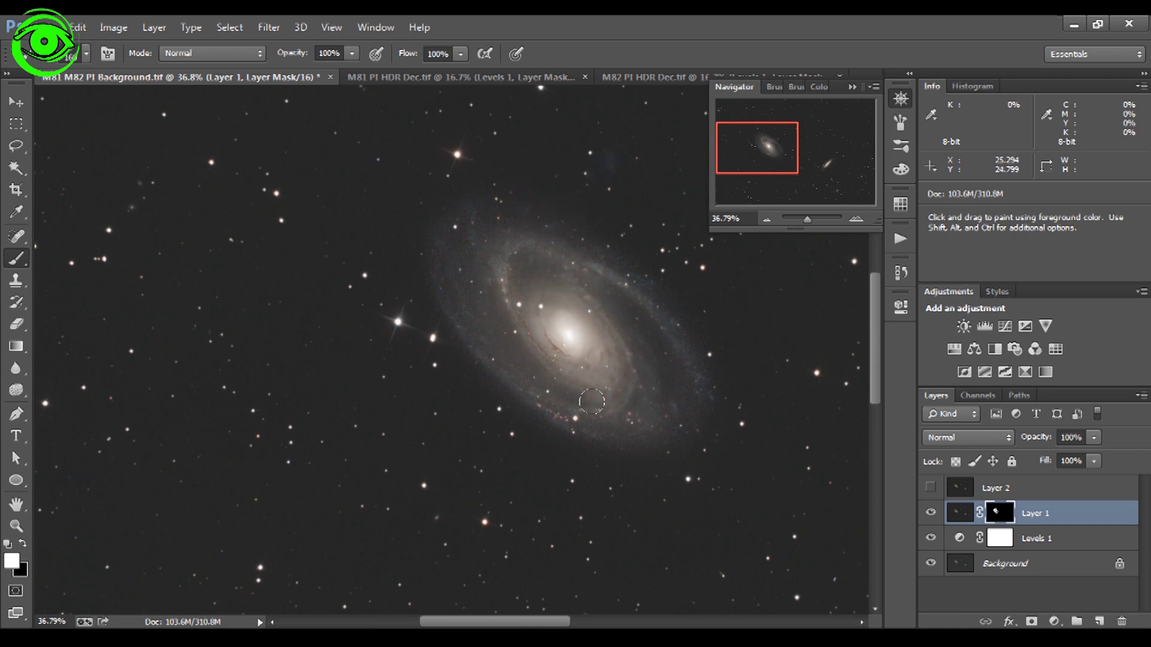
{"action": "mouse_move", "coordinate": [476, 296]}
{"action": "left_mouse_down"}
{"action": "mouse_move", "coordinate": [405, 242]}
{"action": "mouse_move", "coordinate": [420, 239]}
{"action": "mouse_move", "coordinate": [430, 303]}
{"action": "left_mouse_up"}
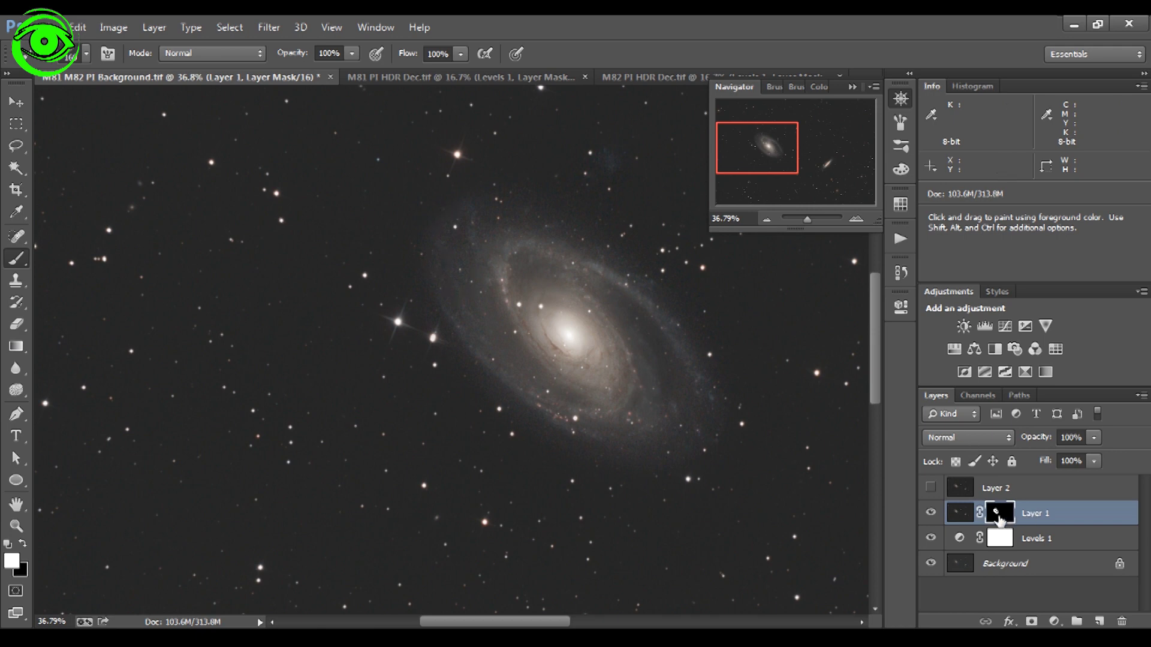
Step: Fill the unpainted gaps inside M81's white area in the isolated mask view, and compare the image with Layer 1 hidden and shown
{"action": "left_click", "coordinate": [998, 514], "text": "alt"}
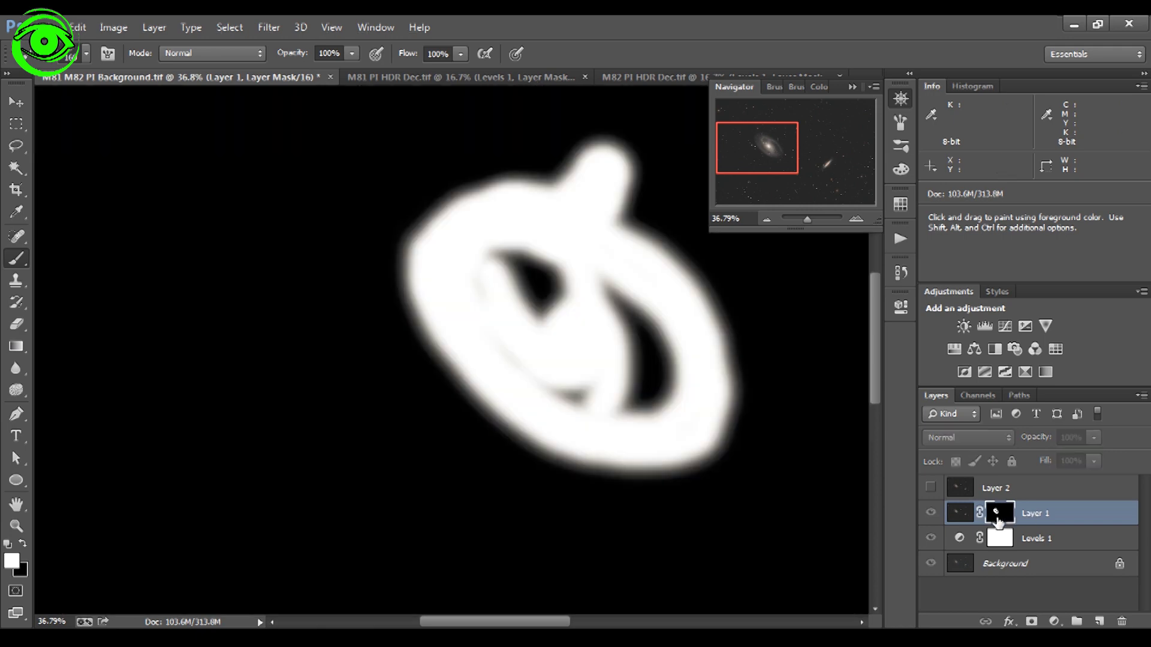
{"action": "mouse_move", "coordinate": [525, 252]}
{"action": "left_mouse_down"}
{"action": "mouse_move", "coordinate": [521, 316]}
{"action": "mouse_move", "coordinate": [482, 236]}
{"action": "mouse_move", "coordinate": [523, 332]}
{"action": "mouse_move", "coordinate": [567, 383]}
{"action": "mouse_move", "coordinate": [523, 348]}
{"action": "mouse_move", "coordinate": [619, 384]}
{"action": "mouse_move", "coordinate": [645, 407]}
{"action": "mouse_move", "coordinate": [564, 259]}
{"action": "mouse_move", "coordinate": [631, 328]}
{"action": "mouse_move", "coordinate": [603, 323]}
{"action": "mouse_move", "coordinate": [656, 337]}
{"action": "mouse_move", "coordinate": [661, 371]}
{"action": "mouse_move", "coordinate": [609, 377]}
{"action": "left_mouse_up"}
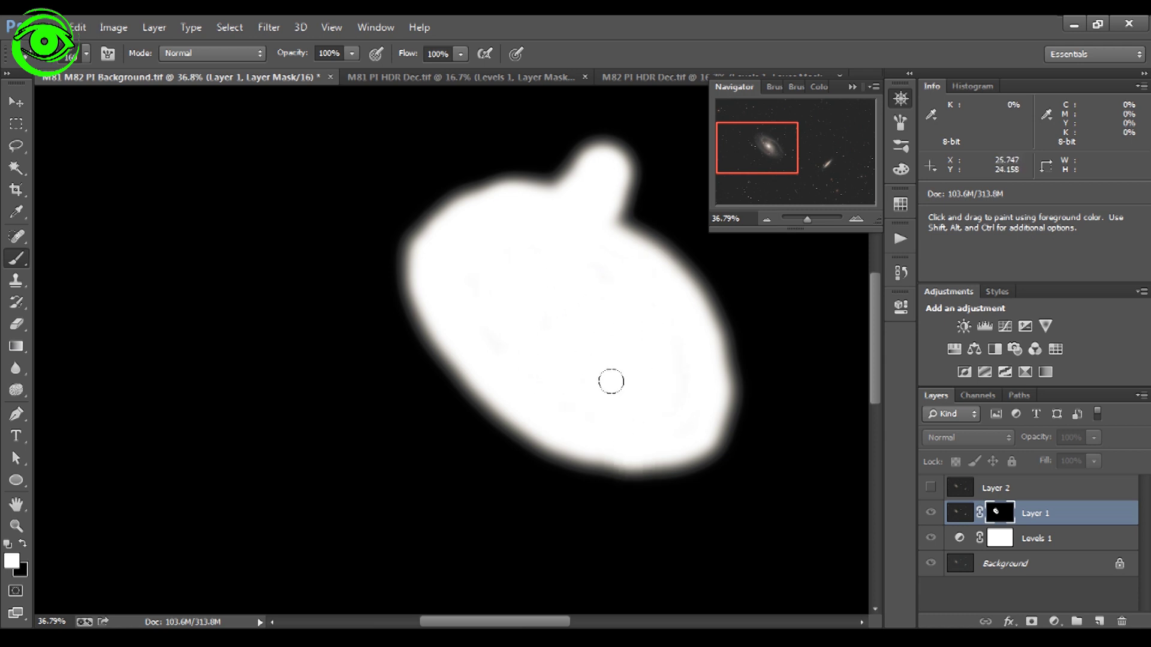
{"action": "left_click", "coordinate": [960, 513]}
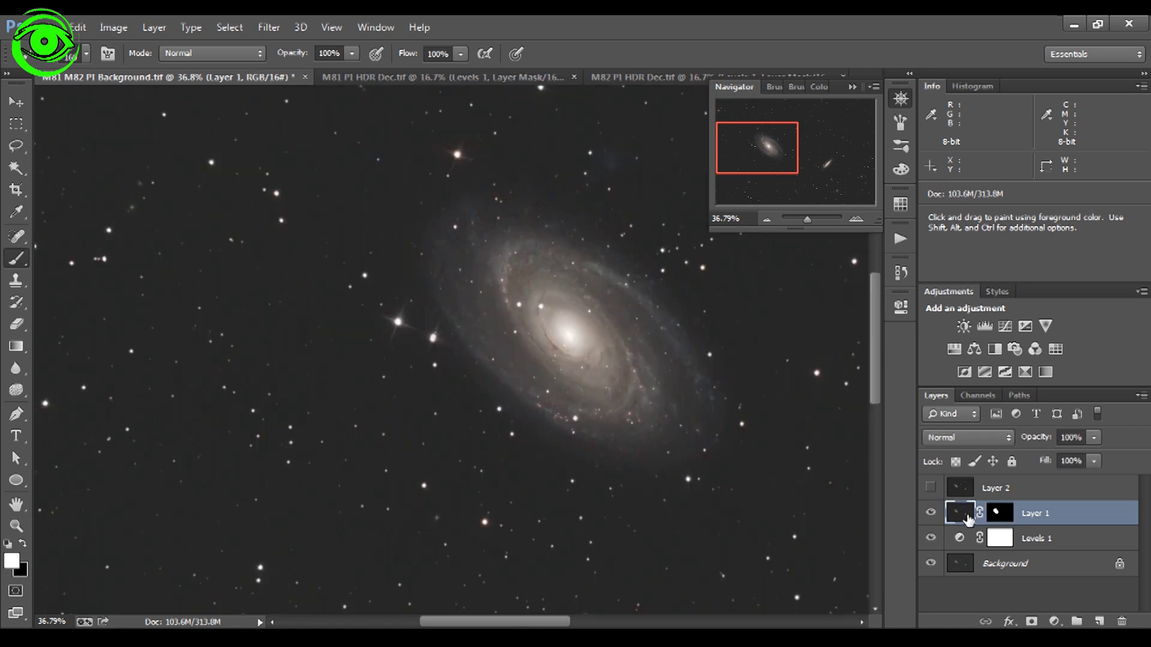
{"action": "left_click", "coordinate": [930, 514]}
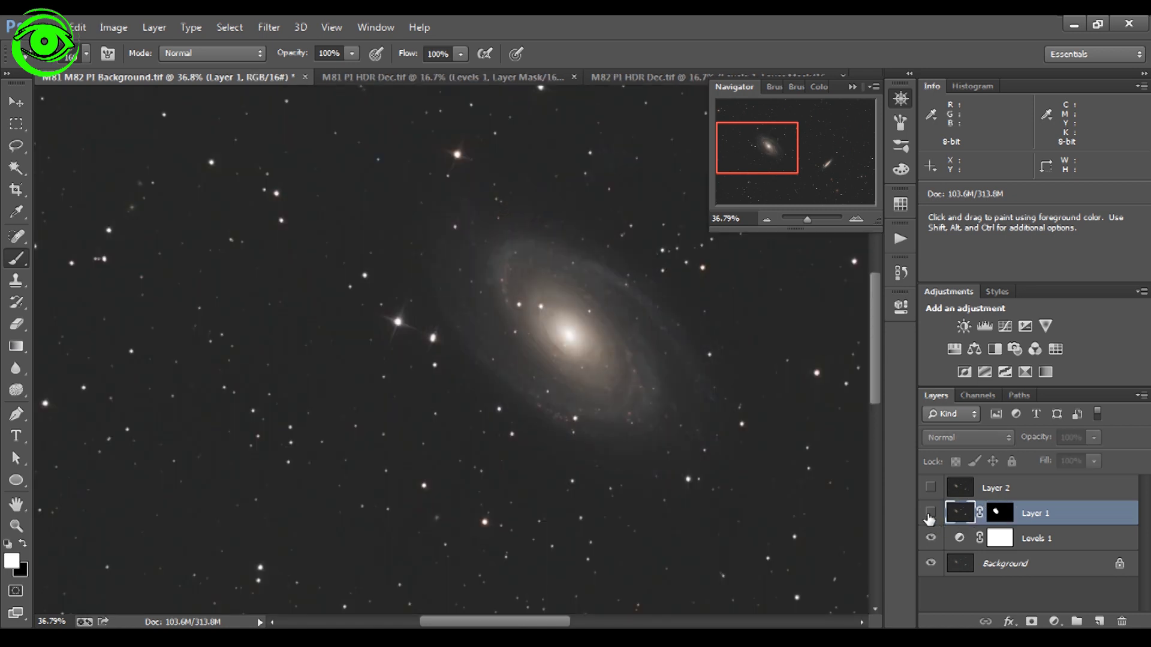
{"action": "left_click", "coordinate": [930, 513]}
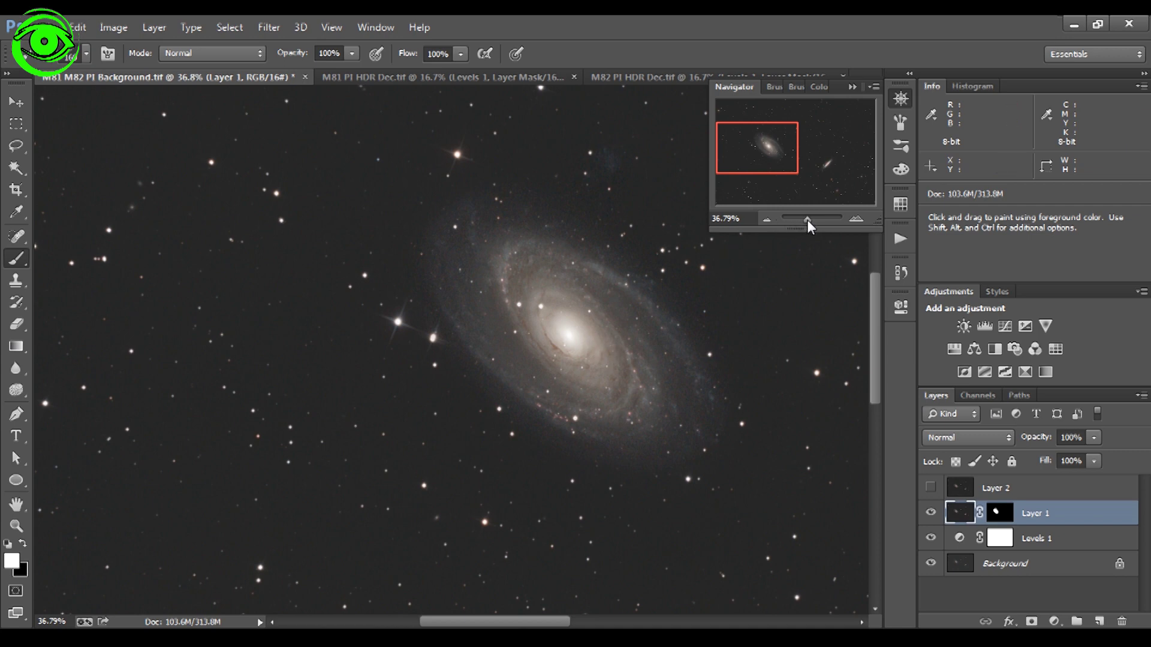
{"action": "left_click", "coordinate": [266, 30]}
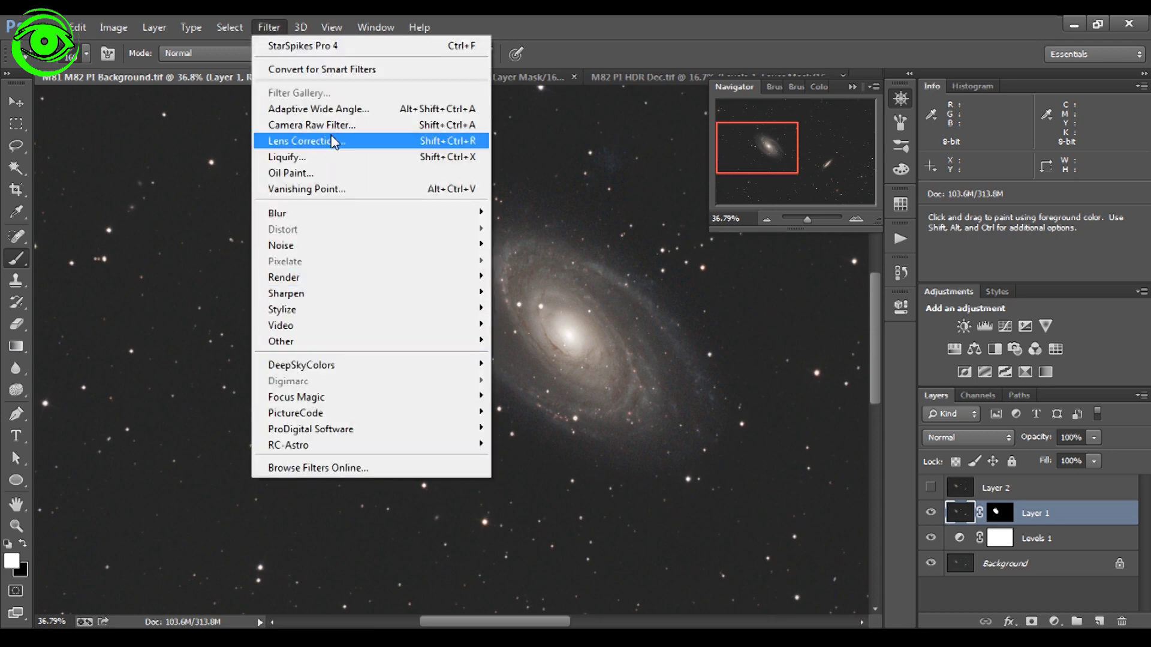
{"action": "mouse_move", "coordinate": [351, 215]}
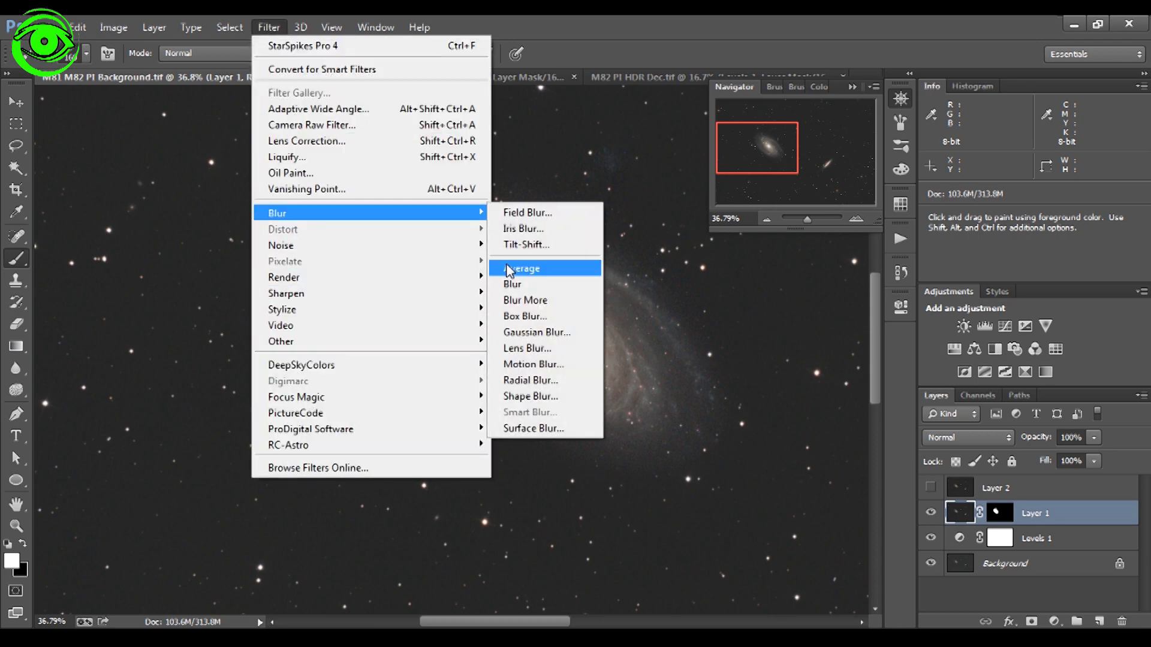
{"action": "left_click", "coordinate": [532, 337]}
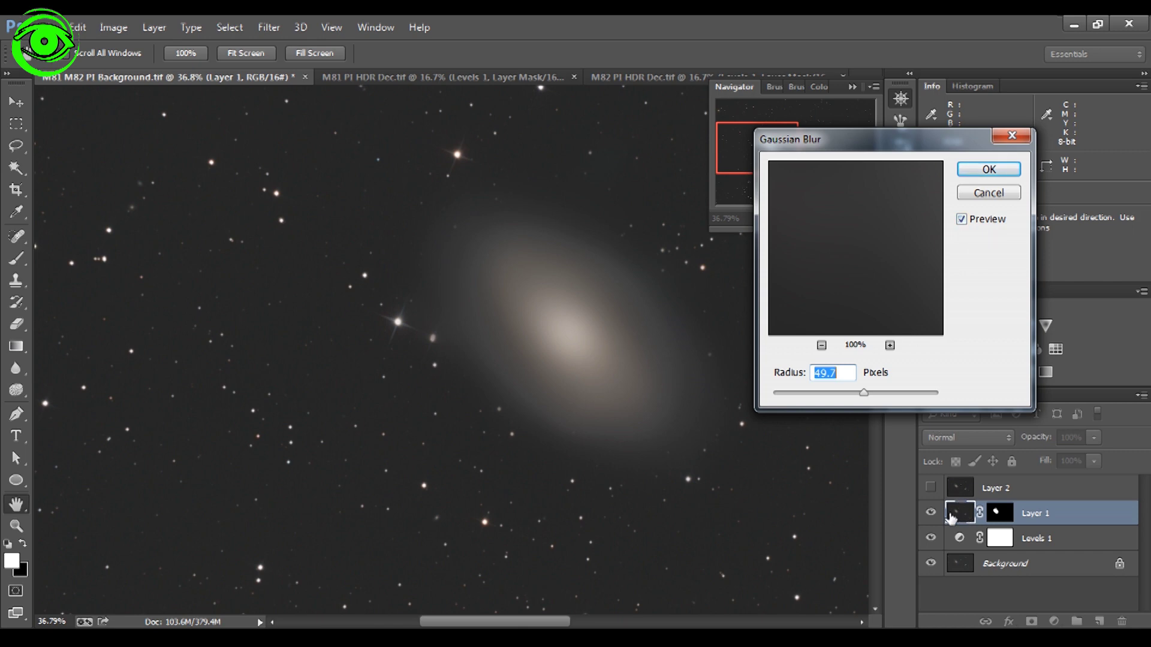
{"action": "left_click", "coordinate": [987, 192]}
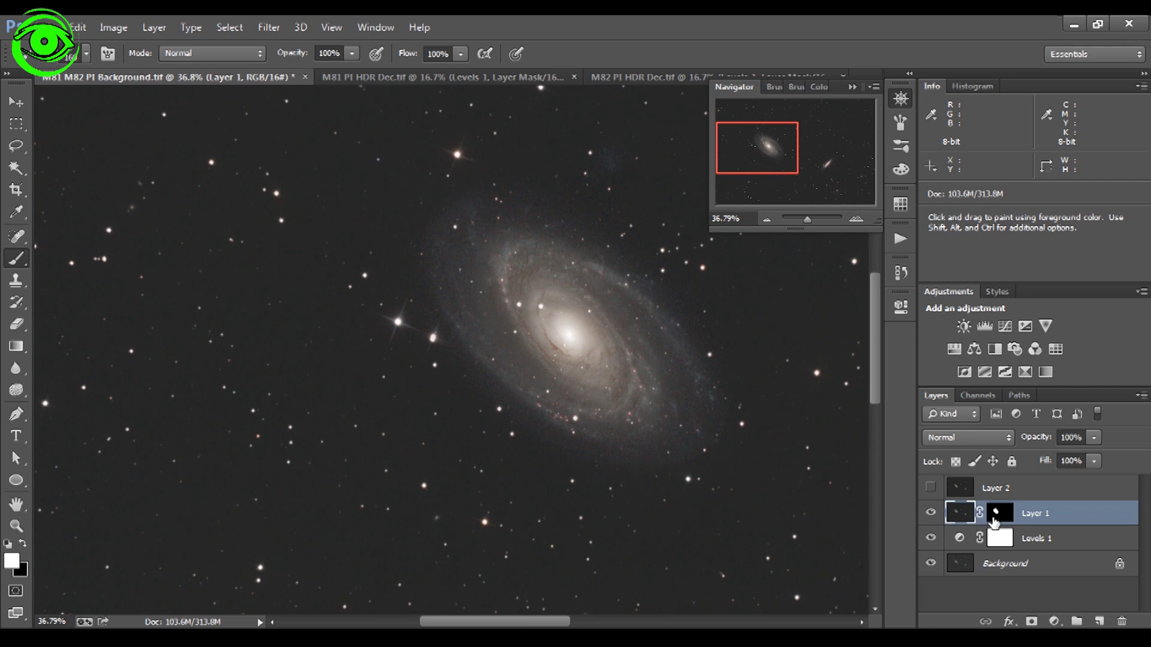
Step: Soften Layer 1's mask with a Gaussian Blur of 57.8 pixels radius and inspect the blurred mask on its own
{"action": "left_click", "coordinate": [998, 514]}
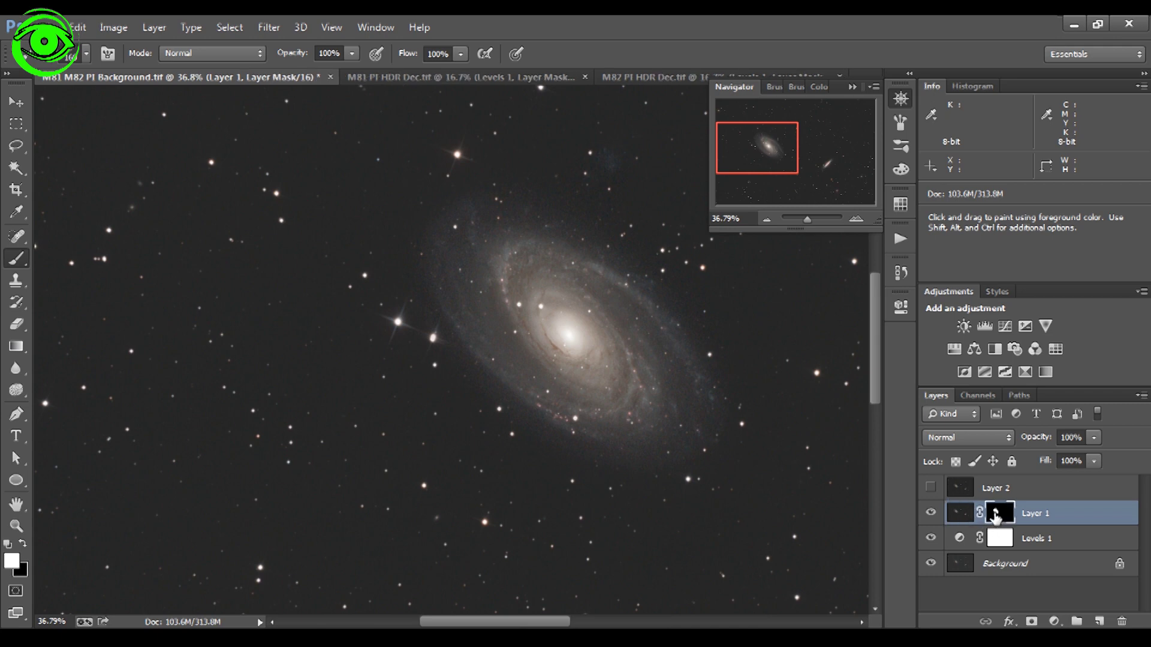
{"action": "left_click", "coordinate": [279, 33]}
{"action": "mouse_move", "coordinate": [295, 213]}
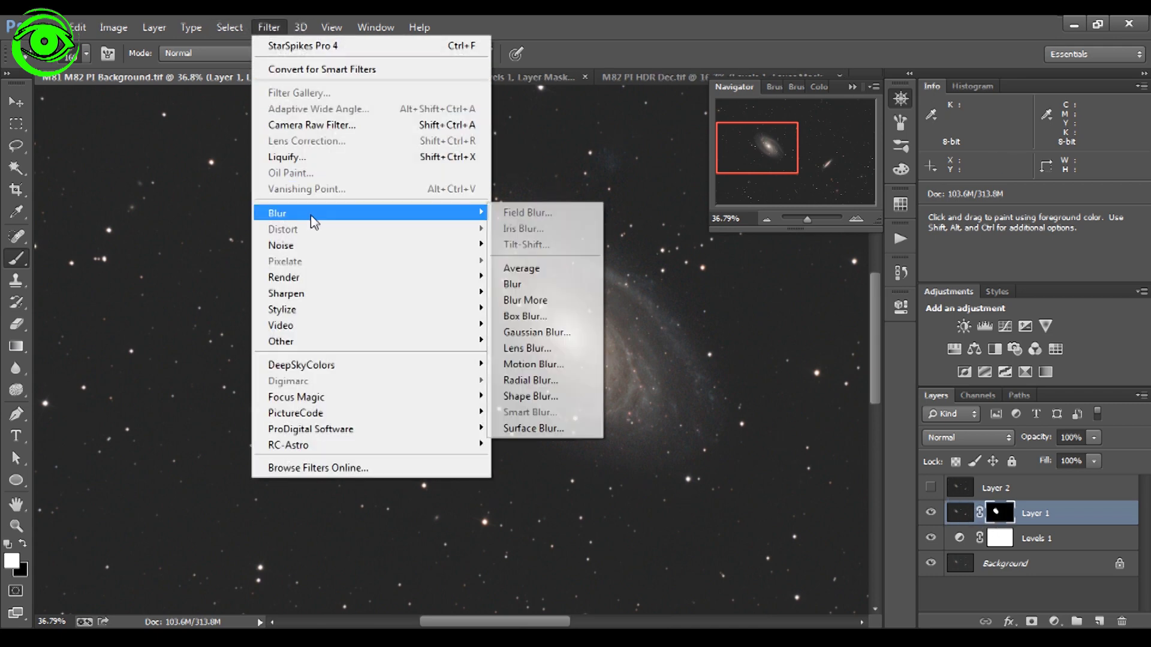
{"action": "left_click", "coordinate": [527, 334]}
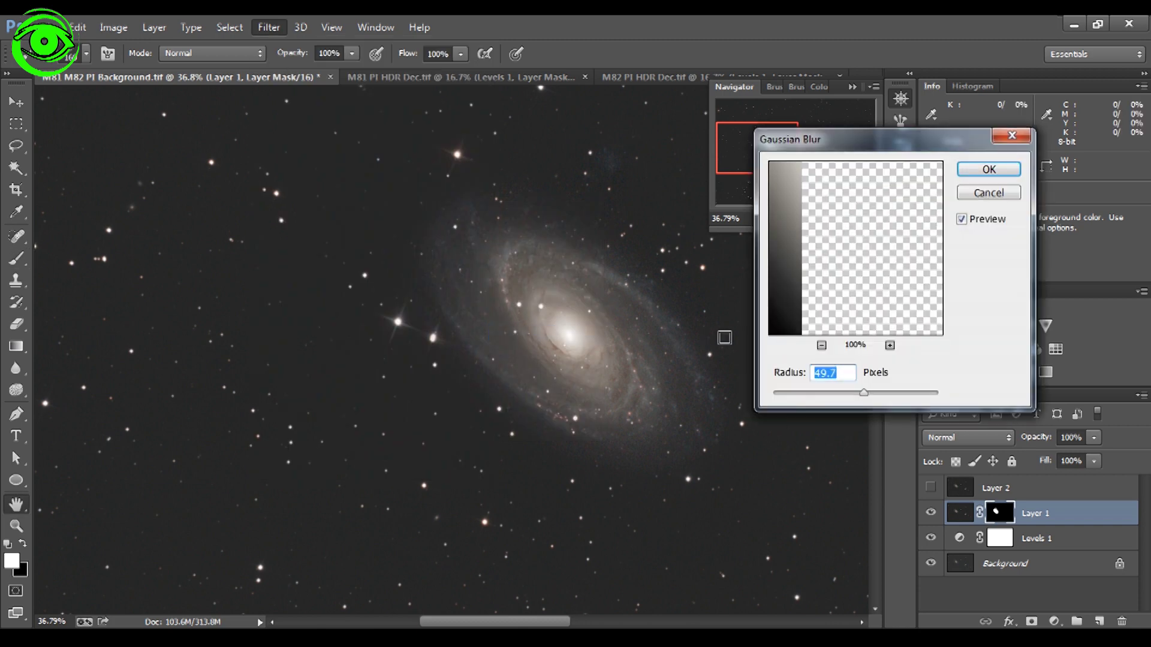
{"action": "left_click", "coordinate": [821, 345]}
{"action": "left_click", "coordinate": [821, 345]}
{"action": "left_click", "coordinate": [821, 345]}
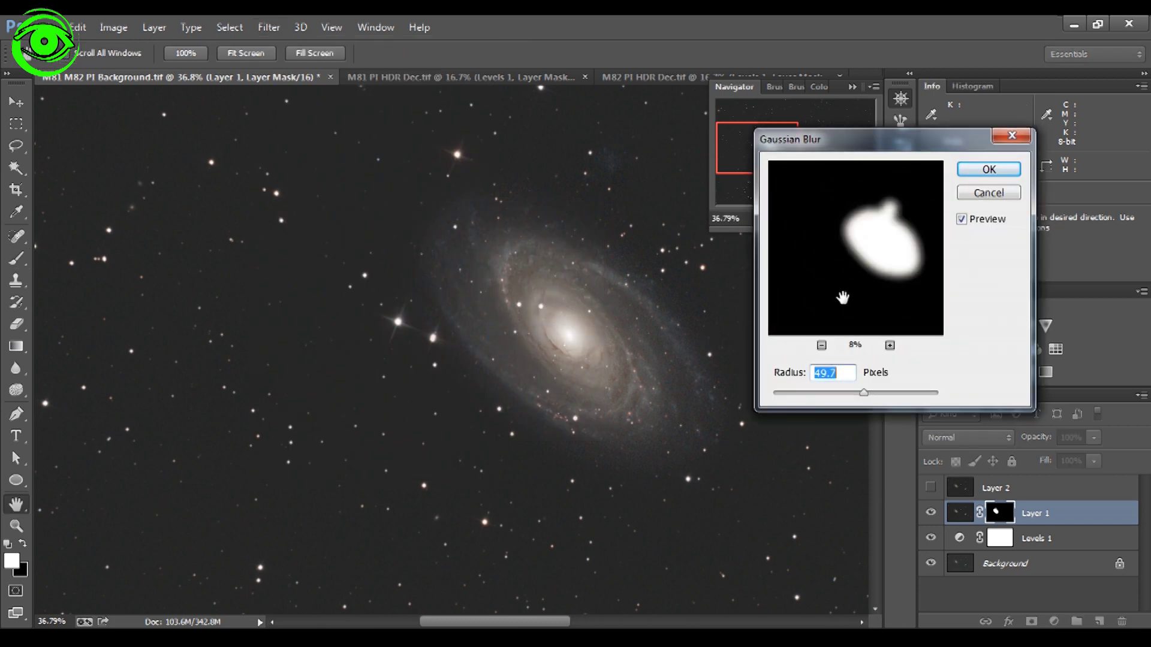
{"action": "mouse_move", "coordinate": [863, 396]}
{"action": "left_mouse_down"}
{"action": "mouse_move", "coordinate": [714, 391]}
{"action": "mouse_move", "coordinate": [866, 402]}
{"action": "left_mouse_up"}
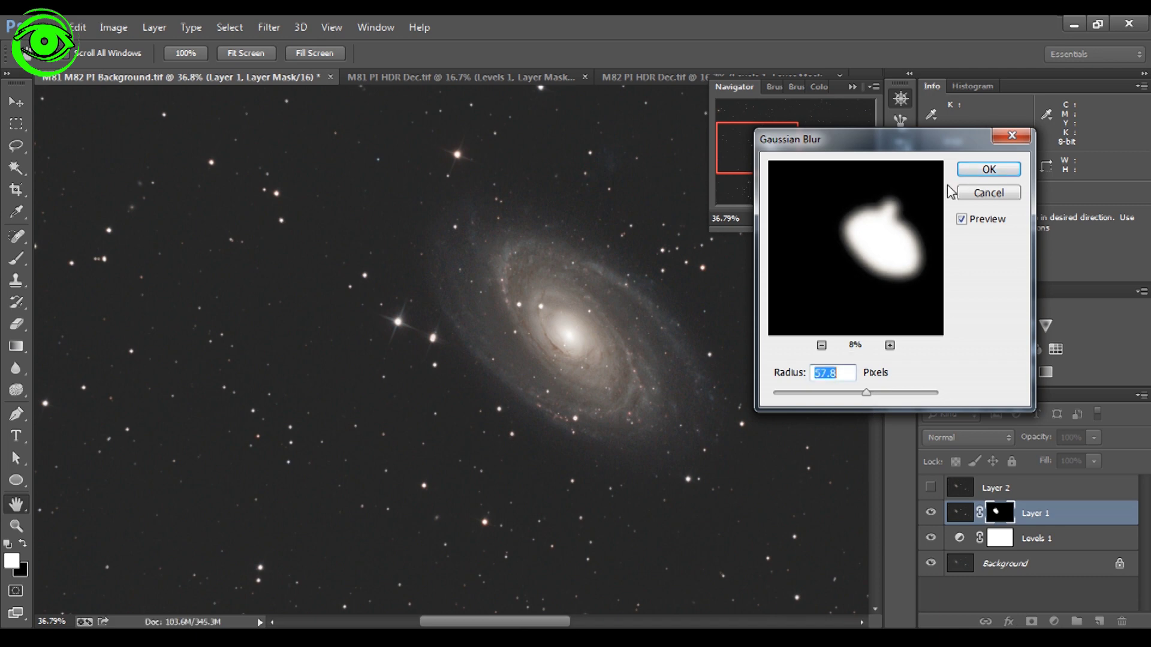
{"action": "left_click", "coordinate": [966, 171]}
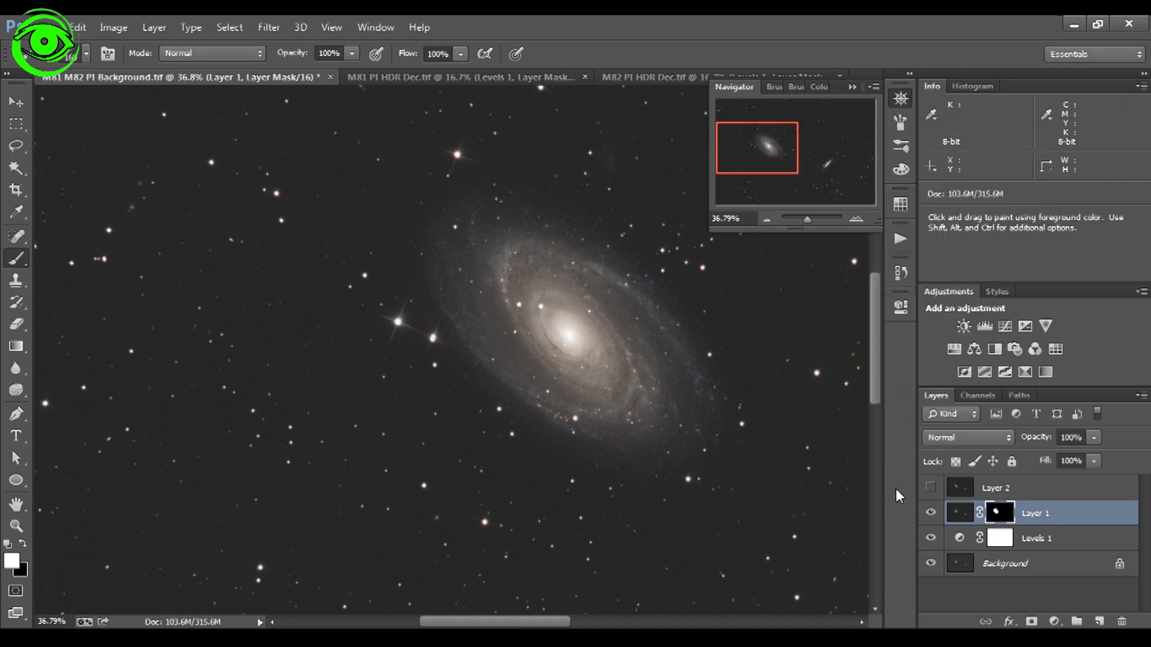
{"action": "left_click", "coordinate": [993, 514], "text": "alt"}
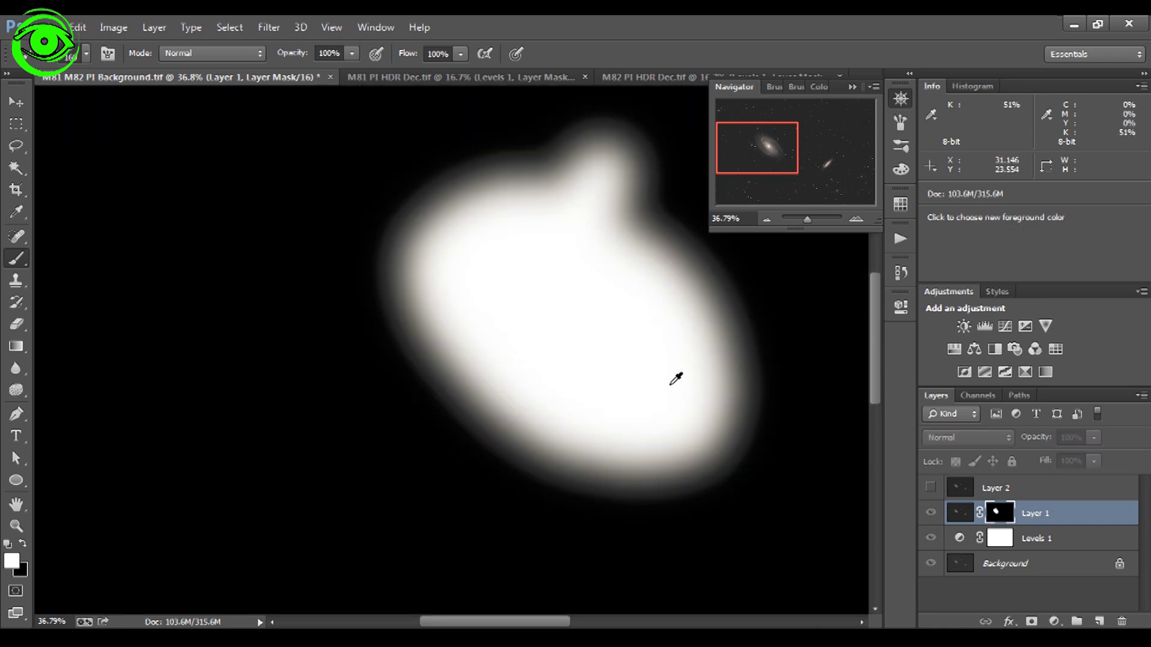
{"action": "left_click", "coordinate": [960, 515]}
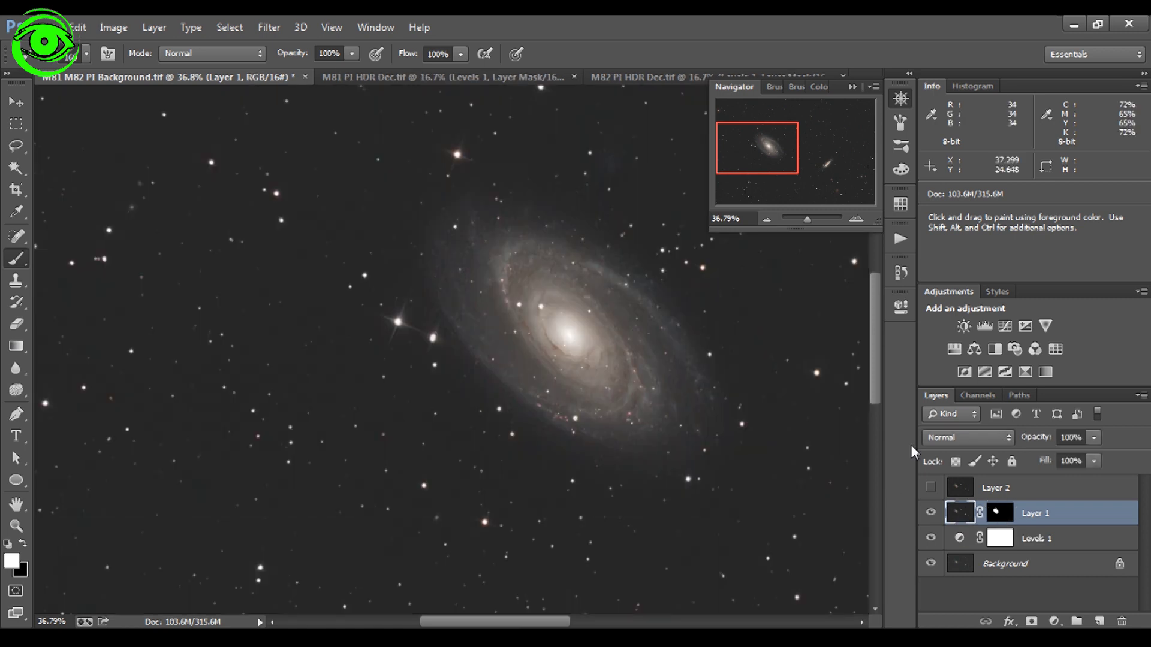
Step: Reduce the brush size to 26 px and make black the foreground color
{"action": "left_click", "coordinate": [807, 221]}
{"action": "left_click_drag", "start_coordinate": [808, 221], "coordinate": [811, 221]}
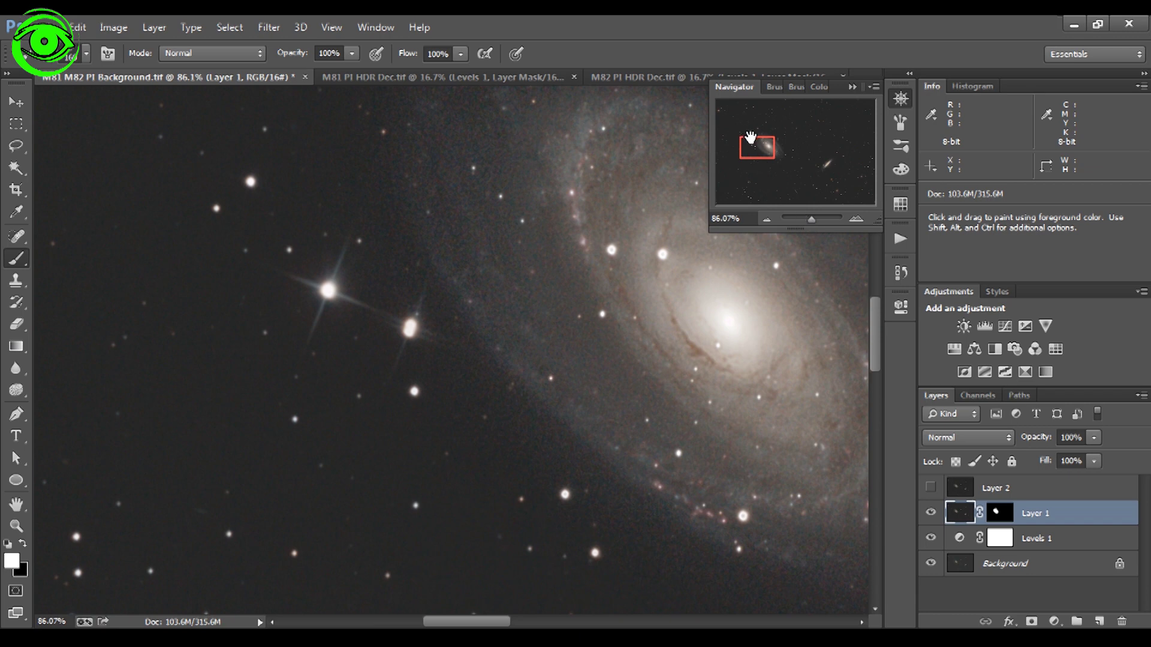
{"action": "left_click_drag", "start_coordinate": [753, 145], "coordinate": [758, 144]}
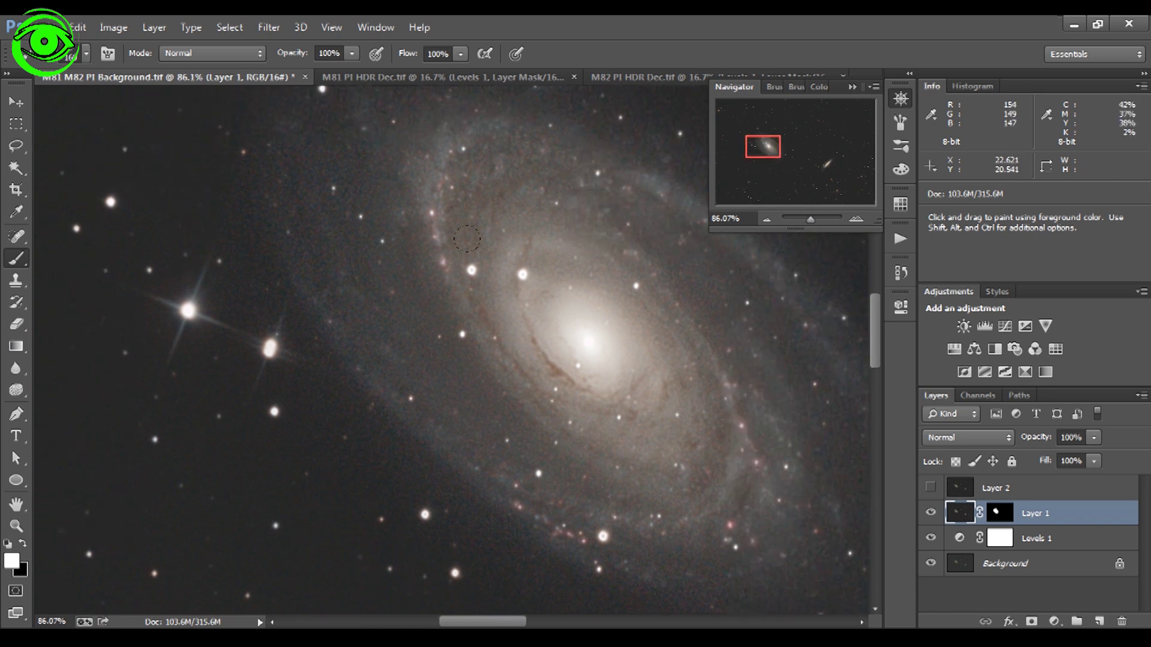
{"action": "left_click", "coordinate": [86, 54]}
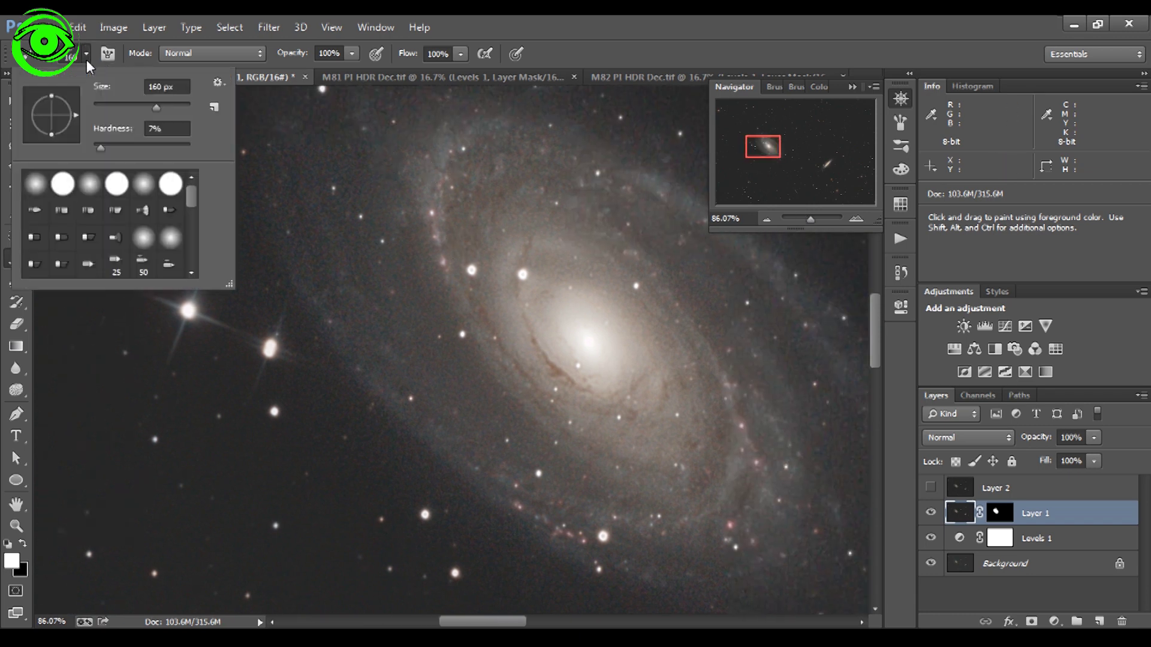
{"action": "left_click_drag", "start_coordinate": [134, 109], "coordinate": [105, 109]}
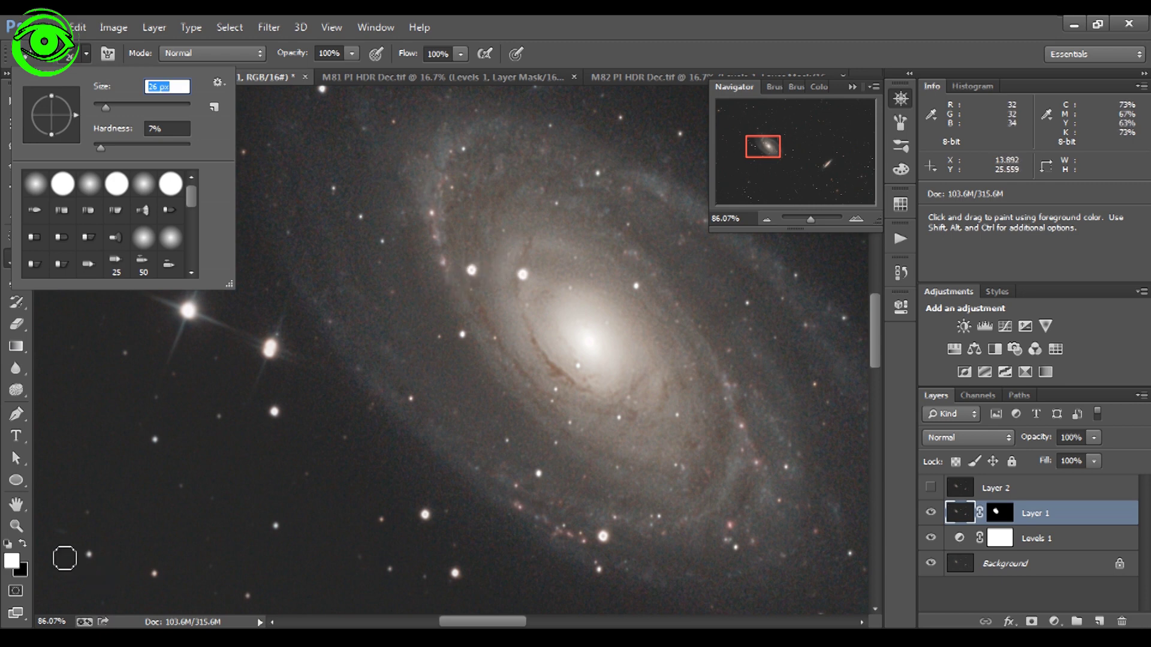
{"action": "left_click", "coordinate": [23, 544]}
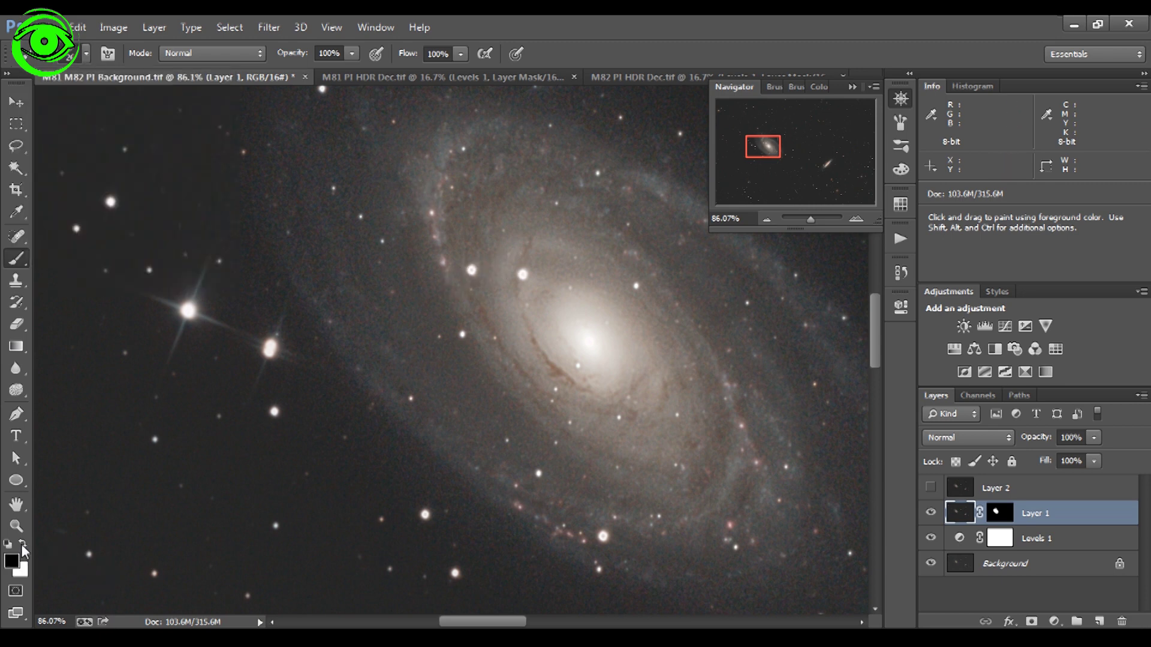
{"action": "left_click", "coordinate": [472, 271]}
{"action": "left_click", "coordinate": [77, 30]}
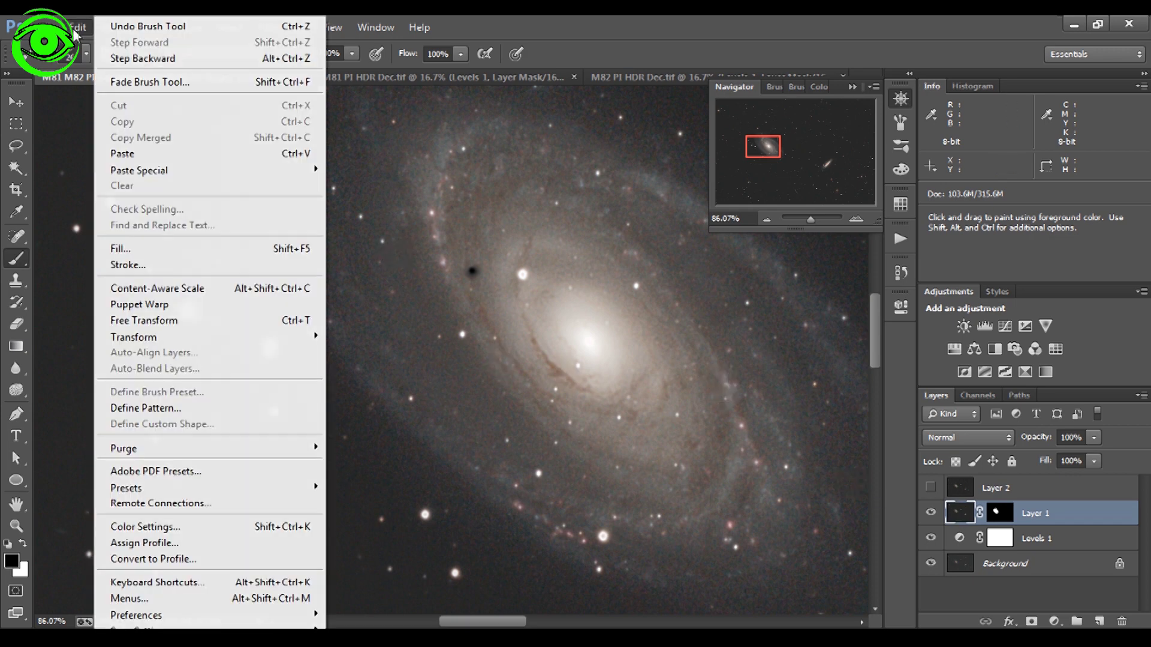
{"action": "left_click", "coordinate": [140, 60]}
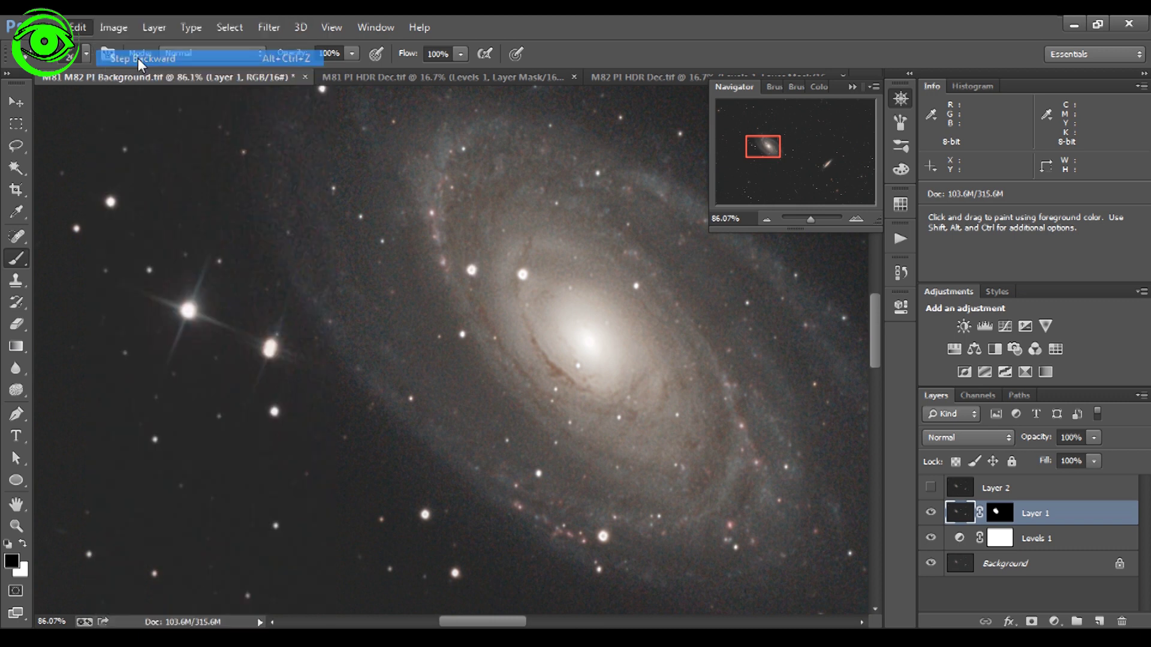
Step: Paint black over the stars in and around M81 on Layer 1's mask to hide their HDR version
{"action": "left_click", "coordinate": [995, 513]}
{"action": "key", "text": "x"}
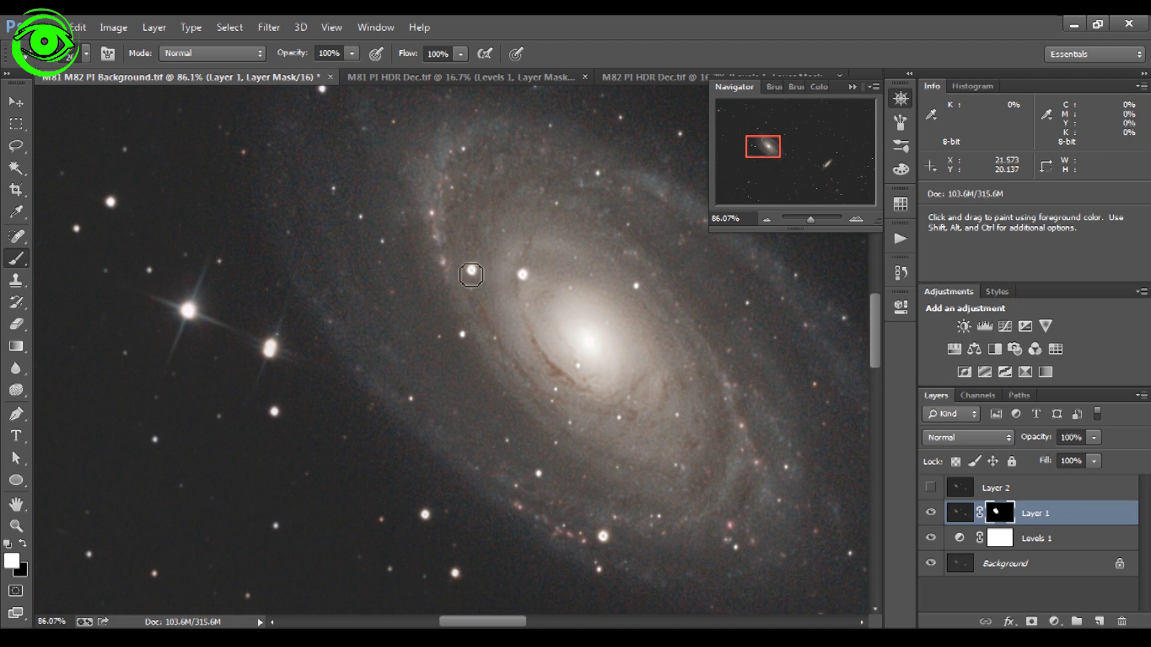
{"action": "left_click", "coordinate": [23, 544]}
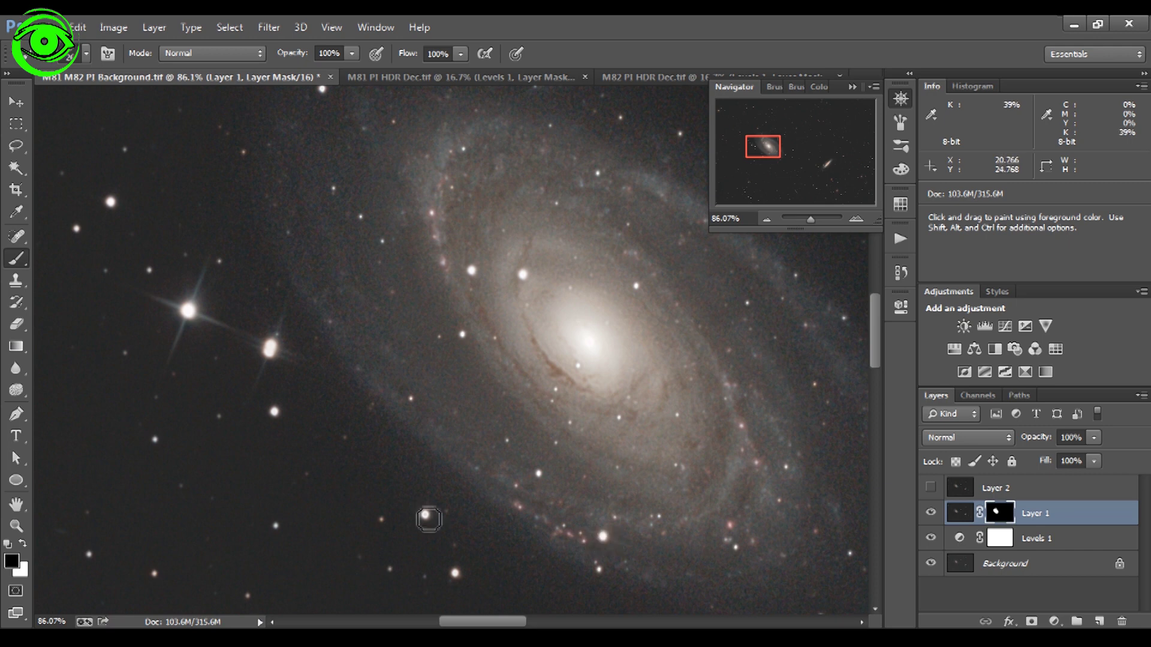
{"action": "left_click_drag", "start_coordinate": [758, 142], "coordinate": [758, 137]}
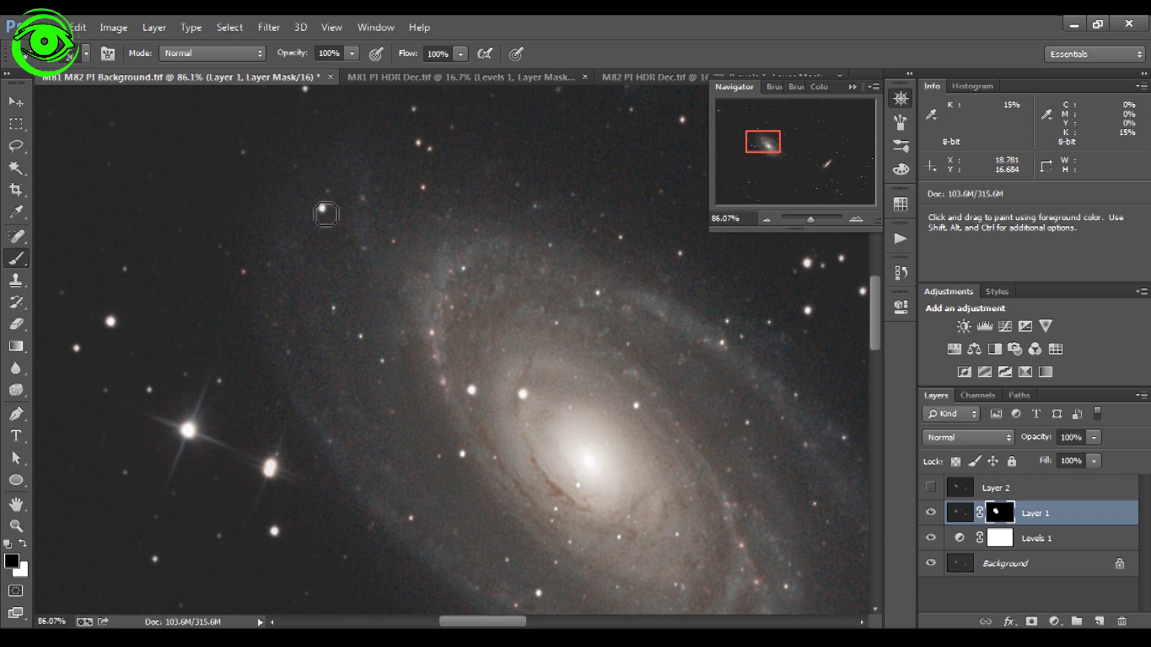
{"action": "left_click_drag", "start_coordinate": [763, 142], "coordinate": [765, 136]}
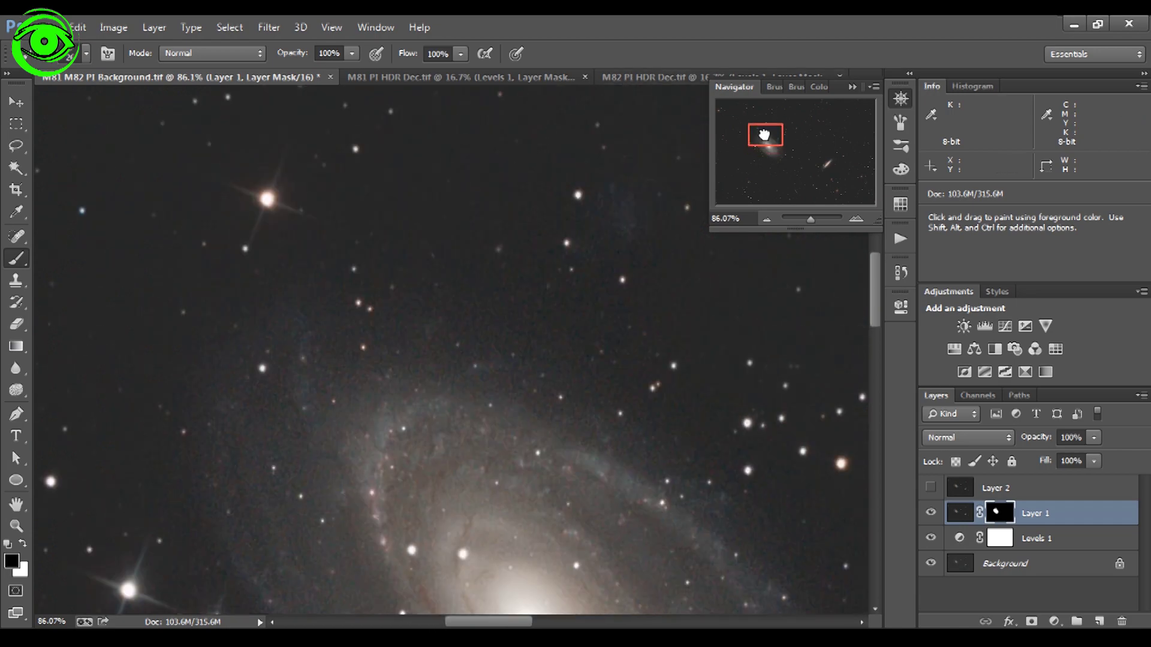
{"action": "left_click_drag", "start_coordinate": [763, 124], "coordinate": [776, 133]}
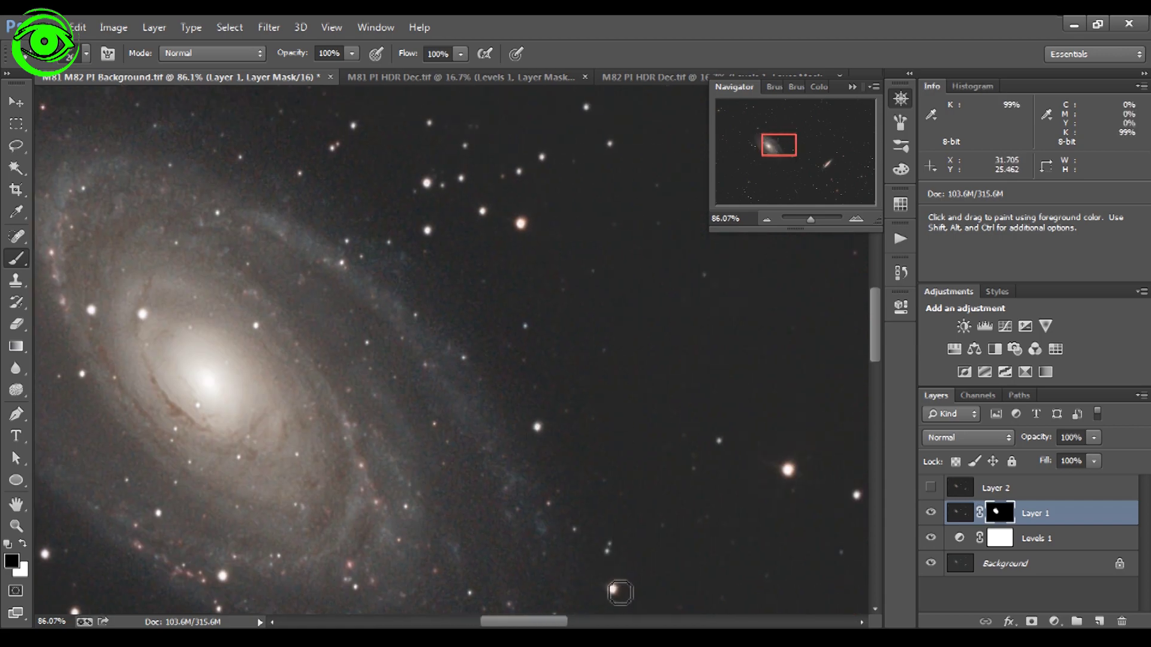
{"action": "left_click_drag", "start_coordinate": [768, 150], "coordinate": [766, 165]}
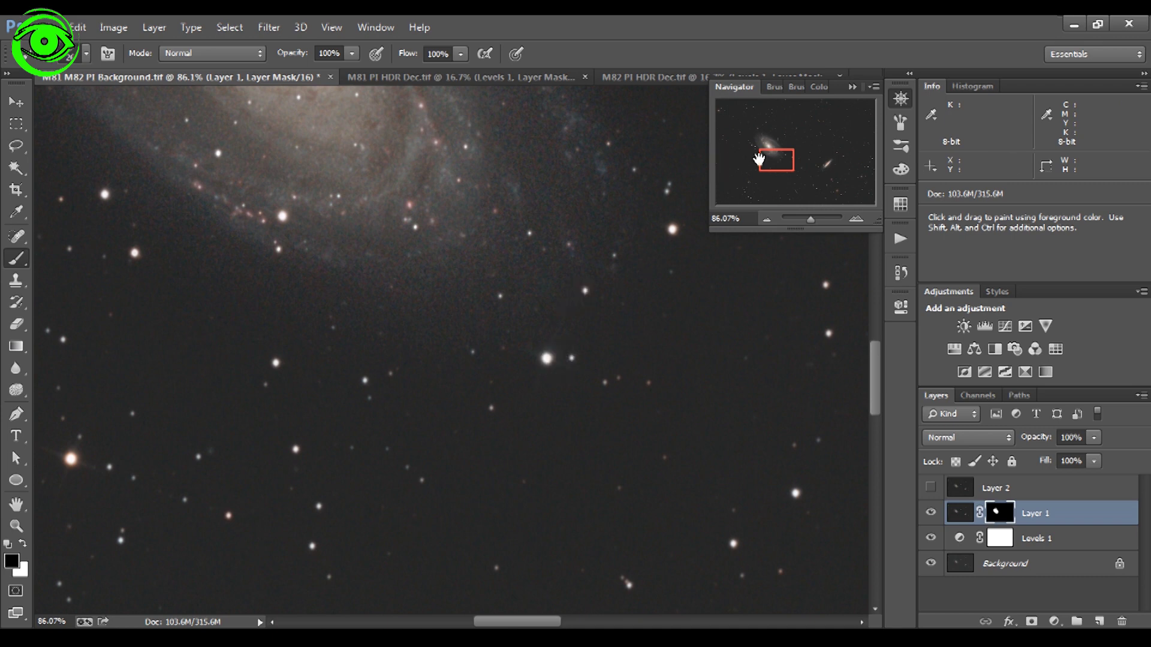
Step: Show Layer 2, add a layer mask to it and invert the mask to black
{"action": "left_click_drag", "start_coordinate": [810, 218], "coordinate": [806, 222]}
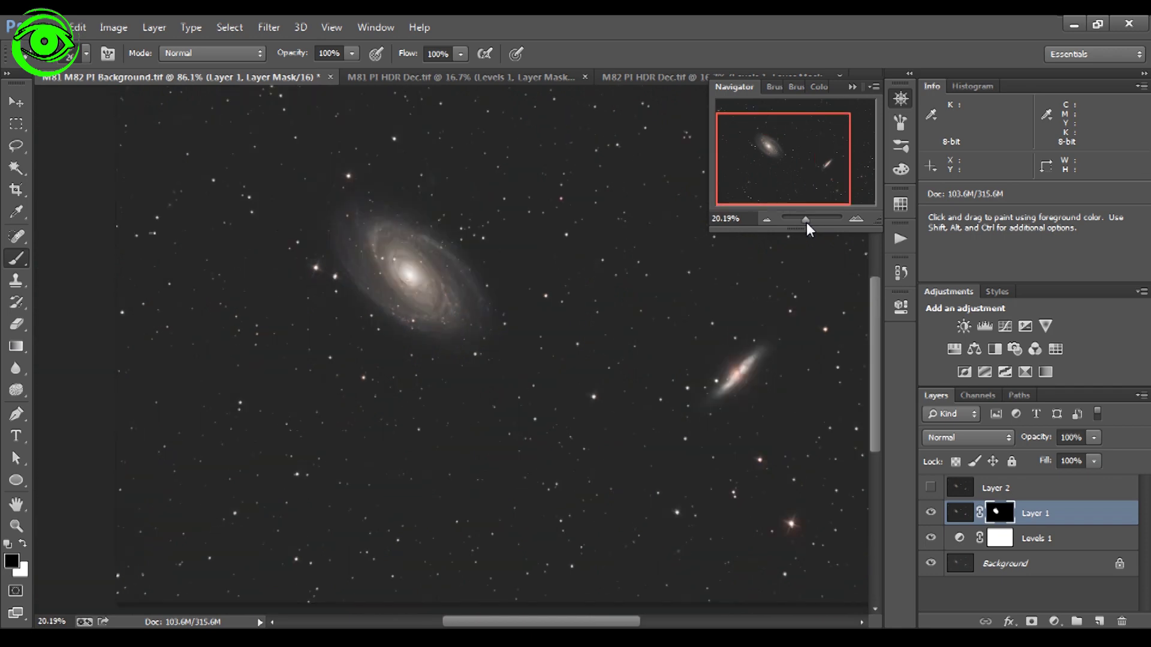
{"action": "mouse_move", "coordinate": [788, 175]}
{"action": "left_mouse_down"}
{"action": "mouse_move", "coordinate": [776, 168]}
{"action": "mouse_move", "coordinate": [786, 164]}
{"action": "left_mouse_up"}
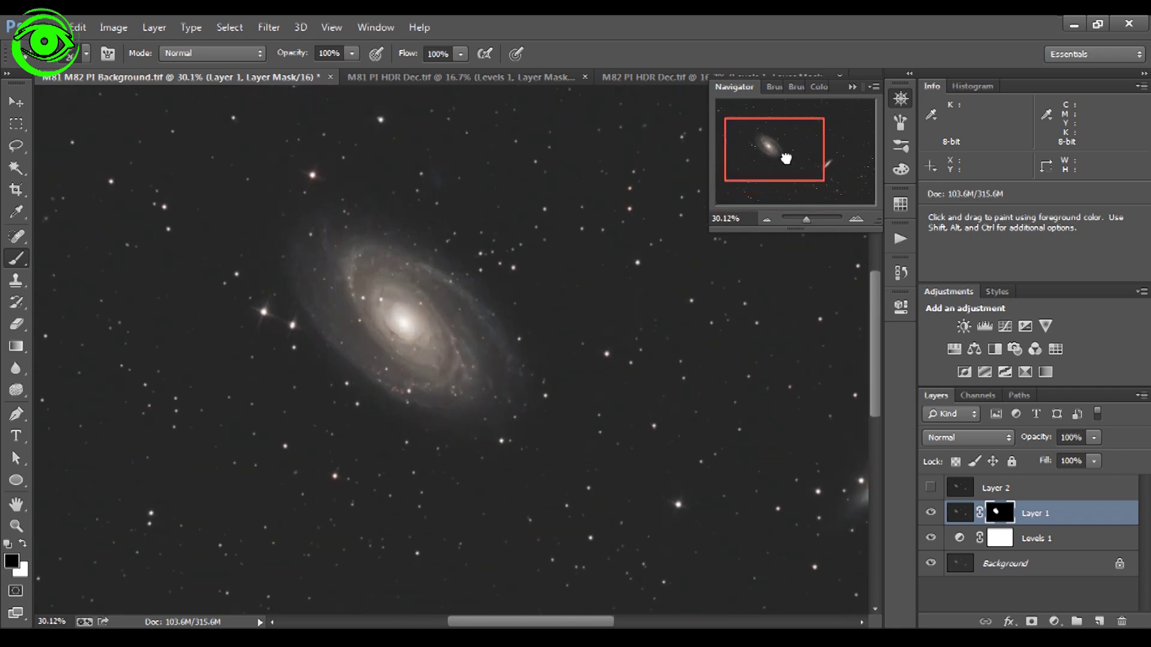
{"action": "left_click", "coordinate": [931, 487]}
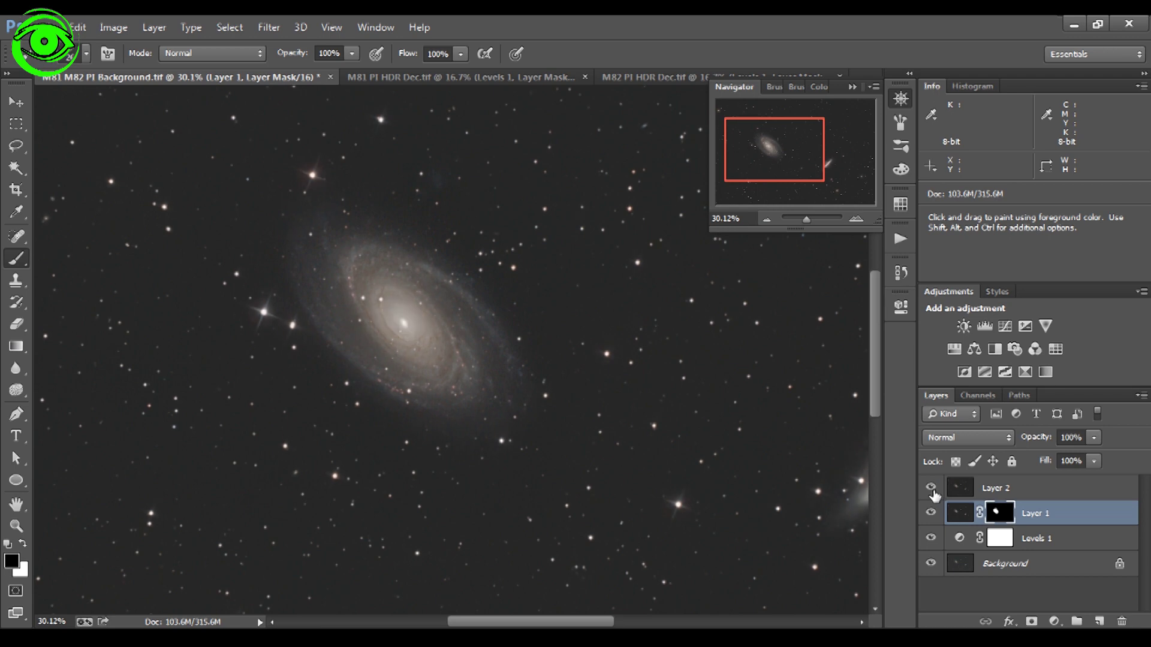
{"action": "left_click", "coordinate": [962, 493]}
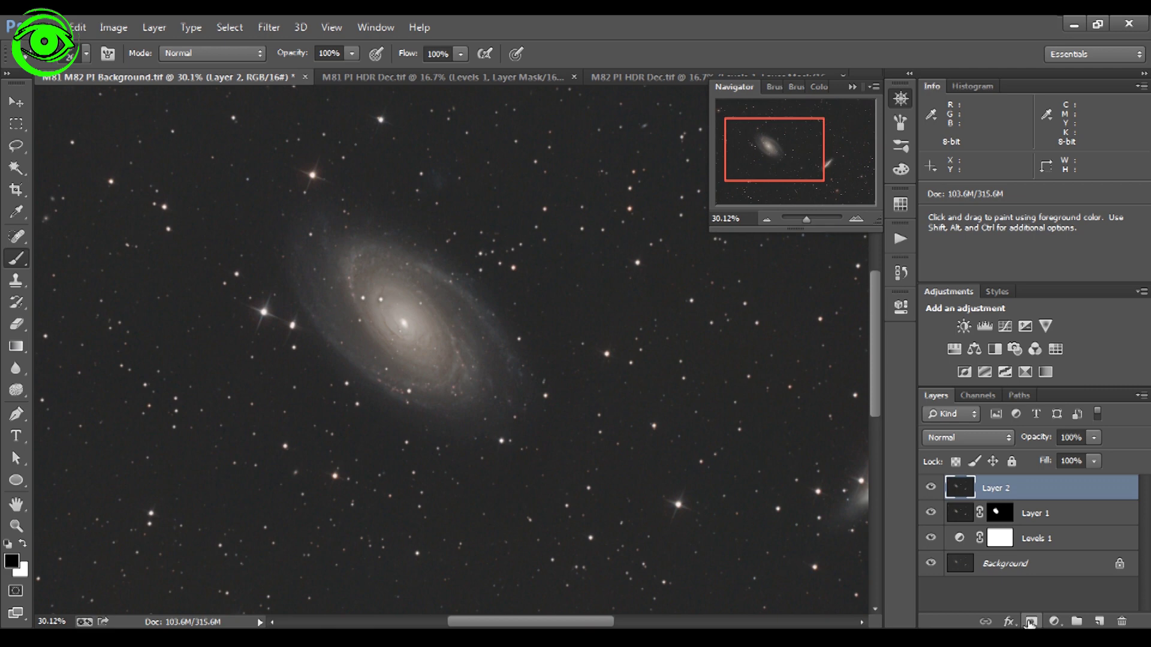
{"action": "left_click", "coordinate": [1030, 622]}
{"action": "double_click", "coordinate": [997, 489]}
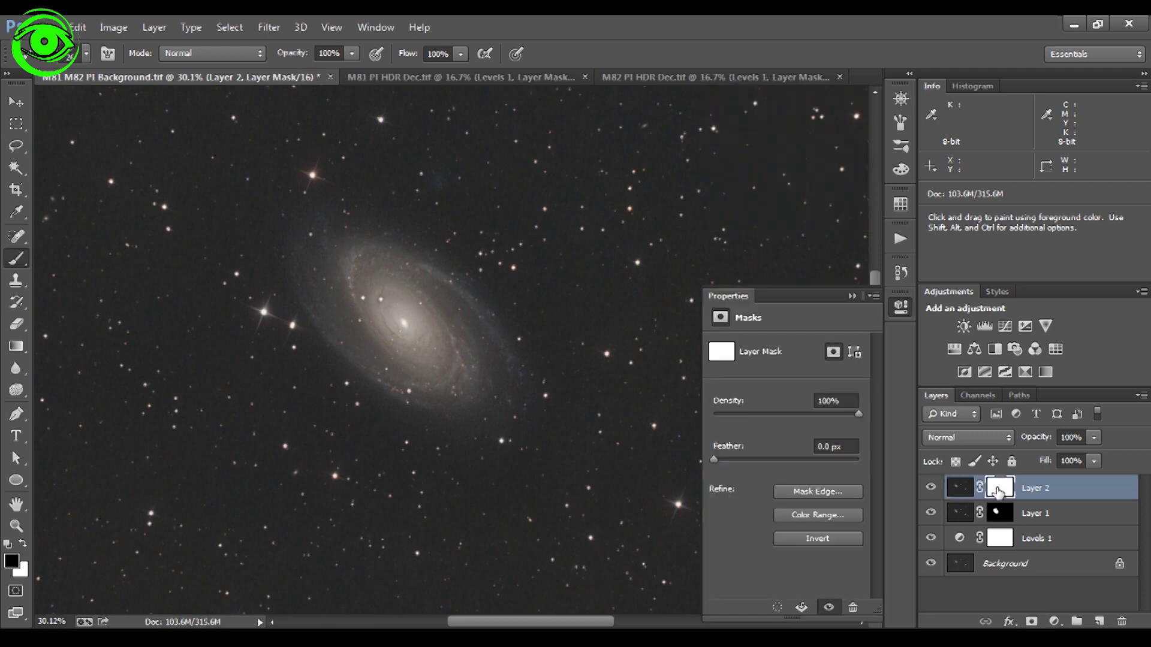
{"action": "left_click", "coordinate": [833, 539]}
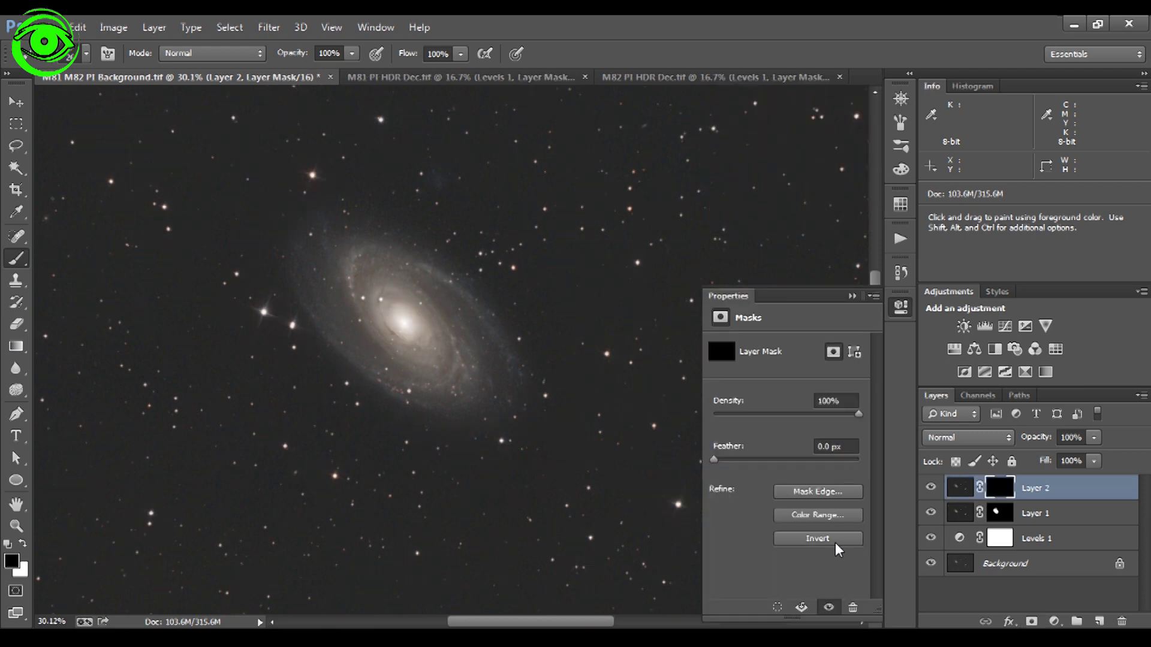
{"action": "left_click", "coordinate": [851, 296]}
Step: Paint white over M82 on Layer 2's mask with a 107 px brush to reveal its HDR version
{"action": "left_click_drag", "start_coordinate": [552, 623], "coordinate": [614, 626]}
{"action": "left_click", "coordinate": [23, 544]}
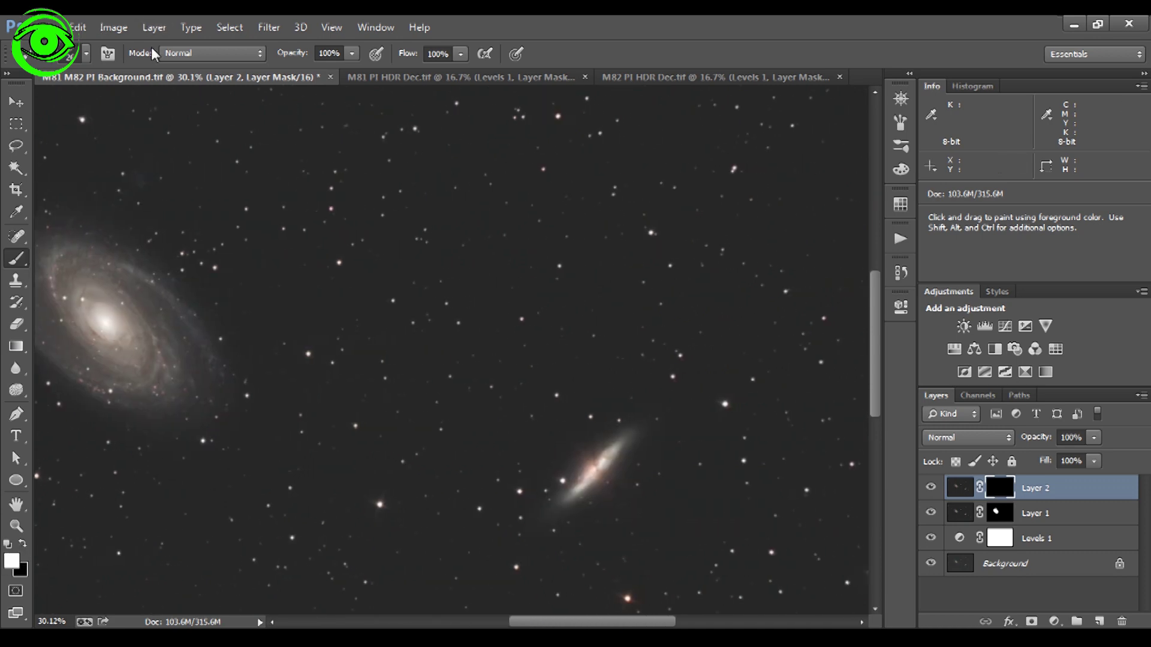
{"action": "left_click", "coordinate": [85, 54]}
{"action": "left_click_drag", "start_coordinate": [113, 112], "coordinate": [144, 108]}
{"action": "scroll", "coordinate": [590, 521], "scroll_direction": "left", "scroll_amount": 2}
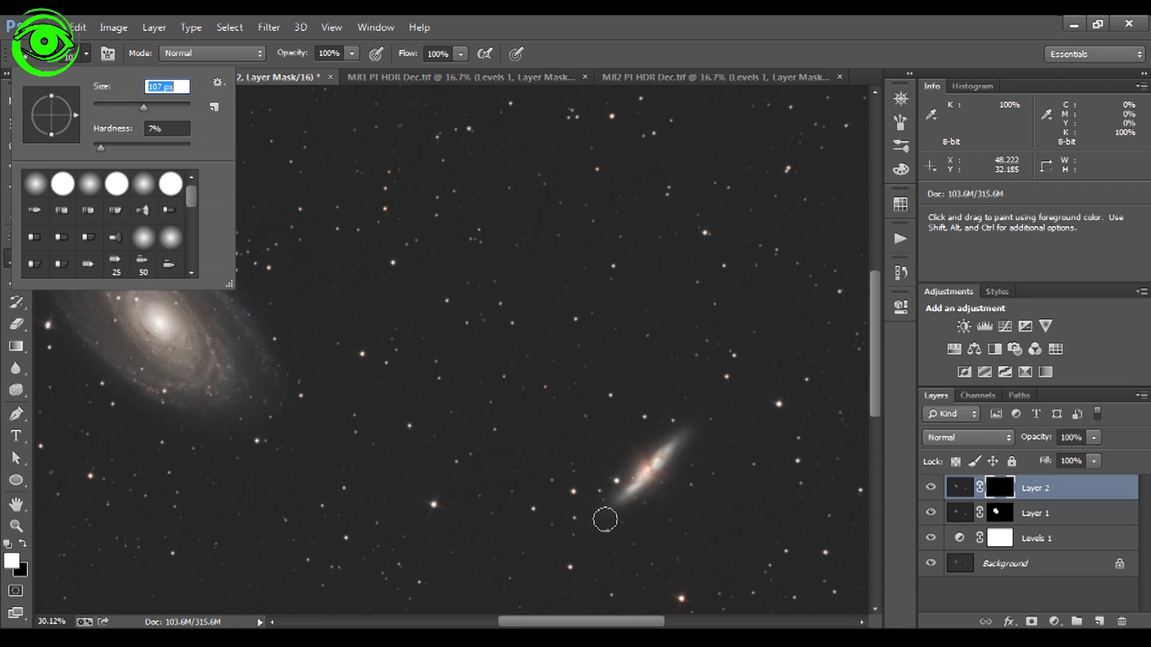
{"action": "key", "text": "Return"}
{"action": "mouse_move", "coordinate": [609, 512]}
{"action": "left_mouse_down"}
{"action": "mouse_move", "coordinate": [641, 457]}
{"action": "mouse_move", "coordinate": [686, 436]}
{"action": "mouse_move", "coordinate": [617, 518]}
{"action": "mouse_move", "coordinate": [659, 485]}
{"action": "mouse_move", "coordinate": [600, 522]}
{"action": "mouse_move", "coordinate": [637, 443]}
{"action": "mouse_move", "coordinate": [608, 488]}
{"action": "mouse_move", "coordinate": [663, 439]}
{"action": "mouse_move", "coordinate": [701, 431]}
{"action": "mouse_move", "coordinate": [661, 498]}
{"action": "mouse_move", "coordinate": [594, 531]}
{"action": "mouse_move", "coordinate": [662, 496]}
{"action": "mouse_move", "coordinate": [665, 508]}
{"action": "mouse_move", "coordinate": [659, 479]}
{"action": "mouse_move", "coordinate": [679, 496]}
{"action": "mouse_move", "coordinate": [637, 430]}
{"action": "mouse_move", "coordinate": [627, 458]}
{"action": "left_mouse_up"}
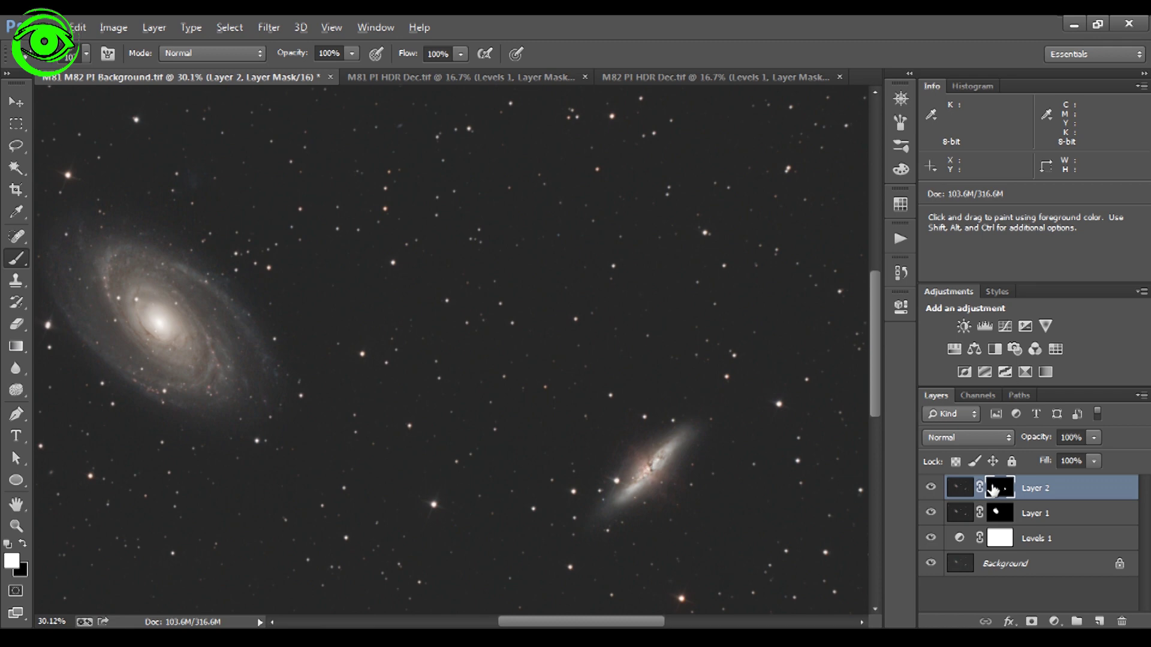
Step: In the isolated view of Layer 2's mask, fill the gaps in M82's white area and trim the bump on its upper edge with black
{"action": "left_click", "coordinate": [993, 490], "text": "alt"}
{"action": "mouse_move", "coordinate": [592, 521]}
{"action": "left_mouse_down"}
{"action": "mouse_move", "coordinate": [625, 435]}
{"action": "mouse_move", "coordinate": [687, 428]}
{"action": "mouse_move", "coordinate": [643, 476]}
{"action": "mouse_move", "coordinate": [647, 489]}
{"action": "mouse_move", "coordinate": [678, 492]}
{"action": "mouse_move", "coordinate": [689, 460]}
{"action": "mouse_move", "coordinate": [651, 514]}
{"action": "mouse_move", "coordinate": [627, 524]}
{"action": "mouse_move", "coordinate": [665, 506]}
{"action": "left_mouse_up"}
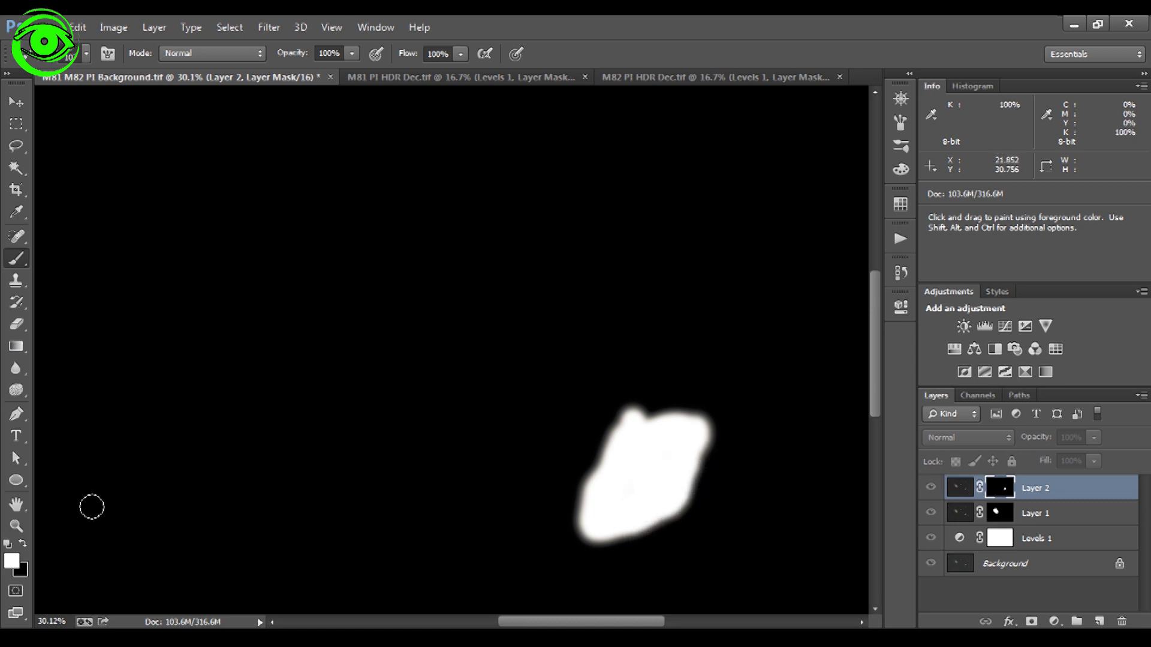
{"action": "left_click", "coordinate": [22, 544]}
{"action": "mouse_move", "coordinate": [660, 406]}
{"action": "left_mouse_down"}
{"action": "mouse_move", "coordinate": [627, 405]}
{"action": "mouse_move", "coordinate": [602, 426]}
{"action": "left_mouse_up"}
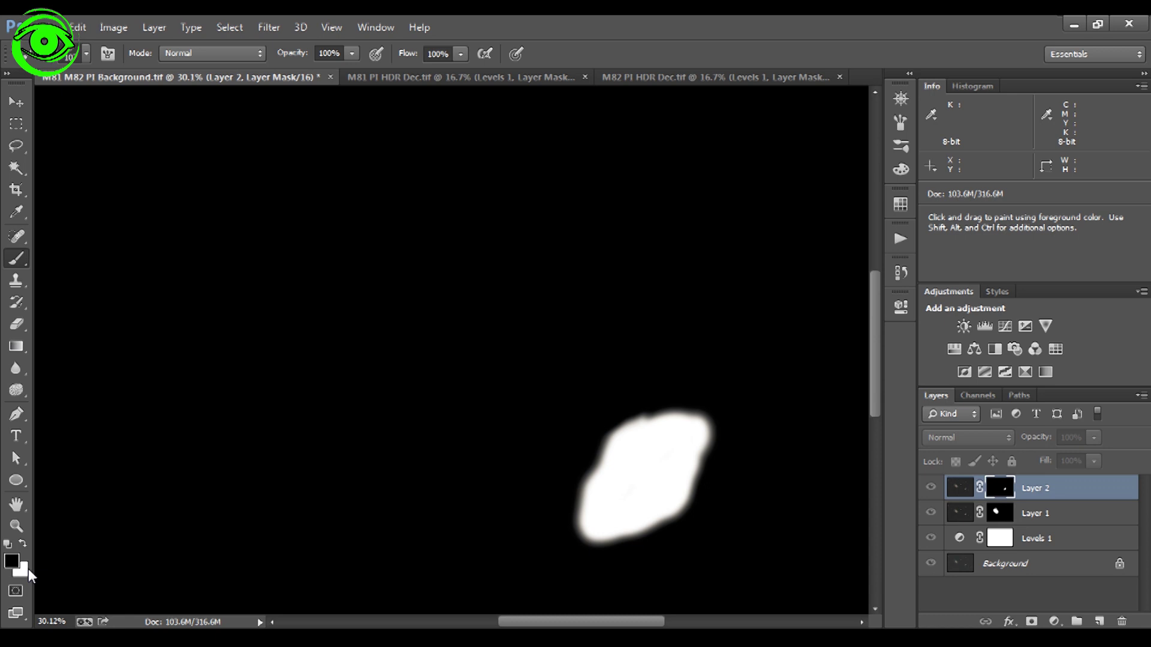
{"action": "left_click", "coordinate": [11, 561]}
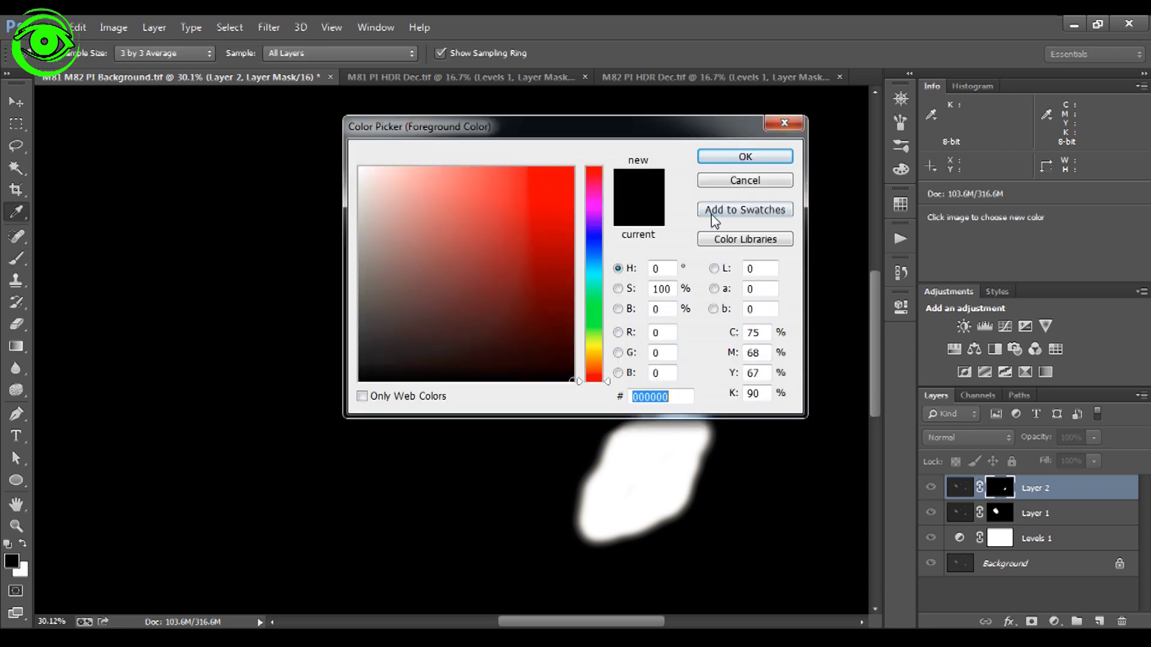
{"action": "left_click", "coordinate": [739, 183]}
{"action": "left_click", "coordinate": [25, 543]}
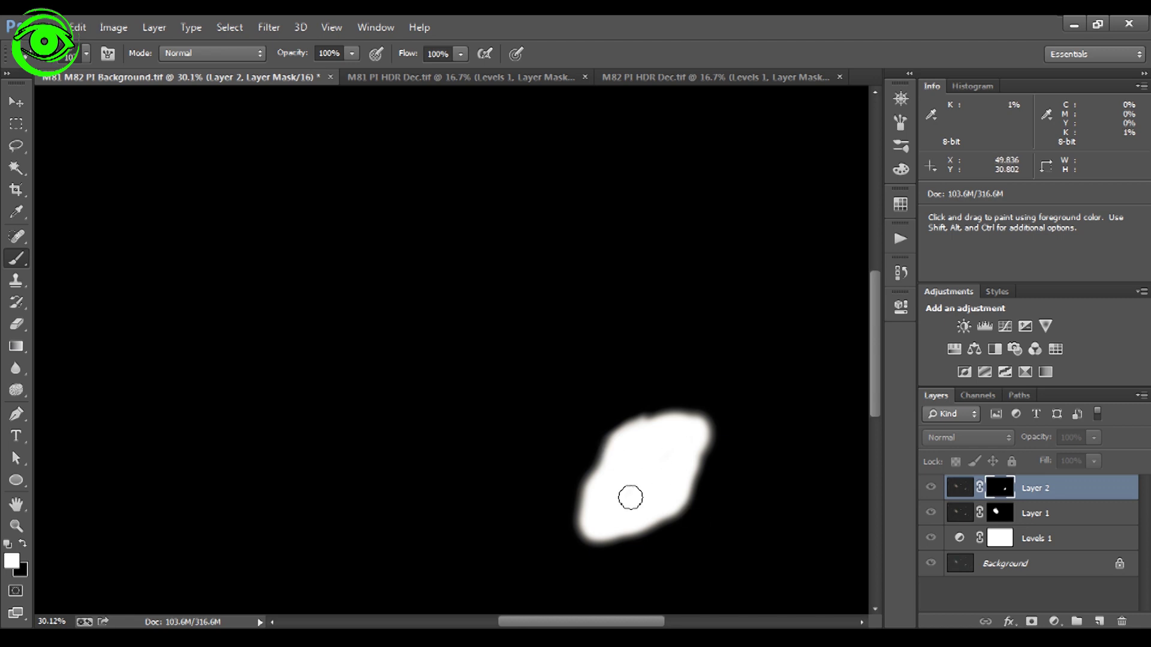
{"action": "left_click", "coordinate": [957, 492]}
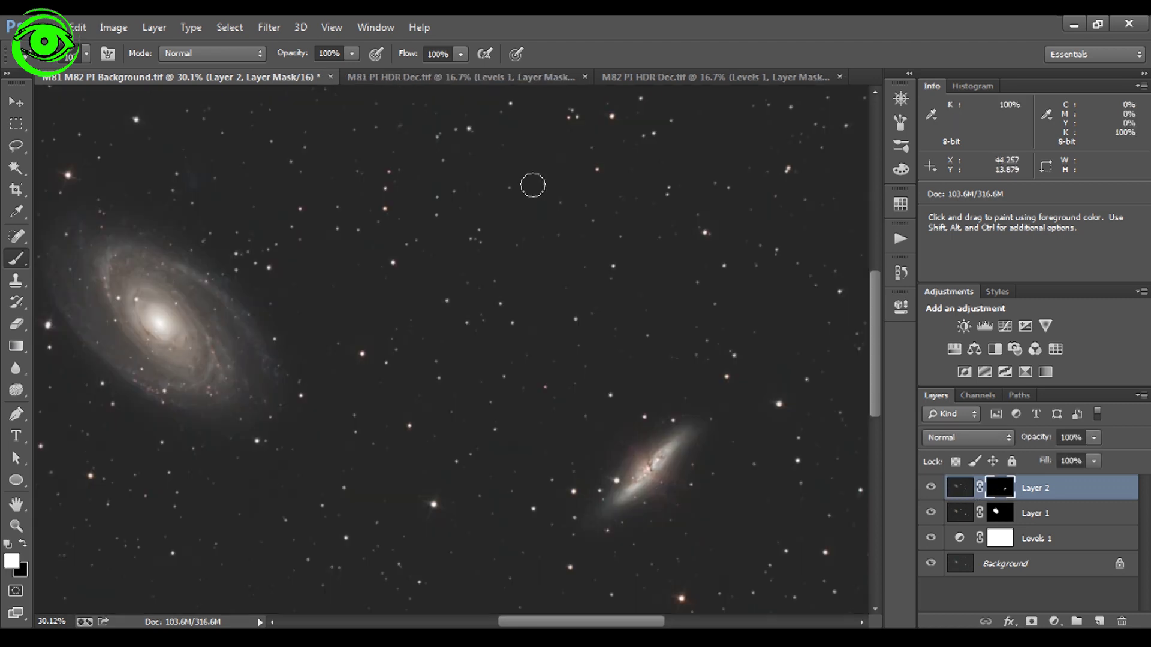
Step: Soften Layer 2's mask with a Gaussian Blur and inspect the blurred mask on its own
{"action": "left_click", "coordinate": [258, 28]}
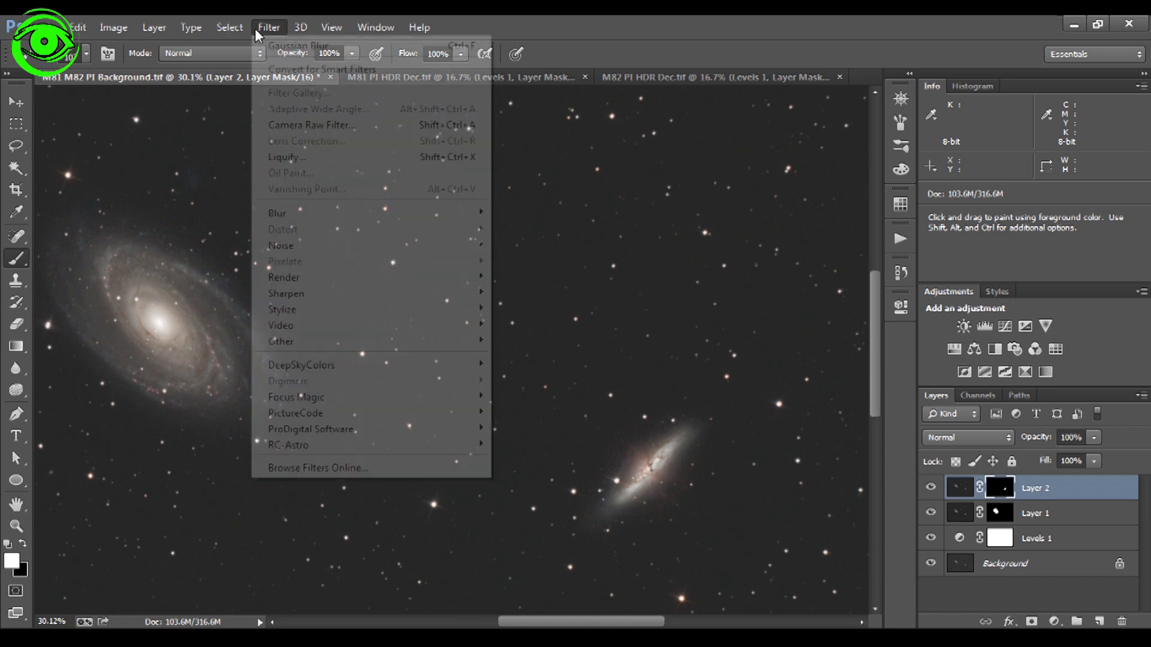
{"action": "mouse_move", "coordinate": [300, 214]}
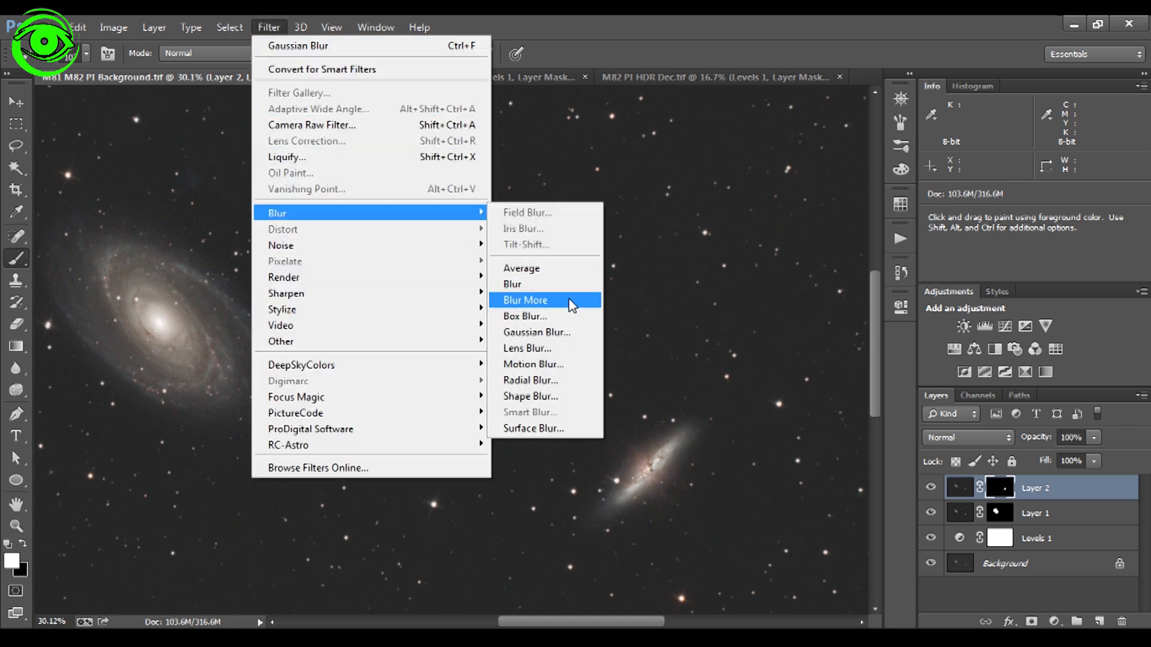
{"action": "left_click", "coordinate": [566, 329]}
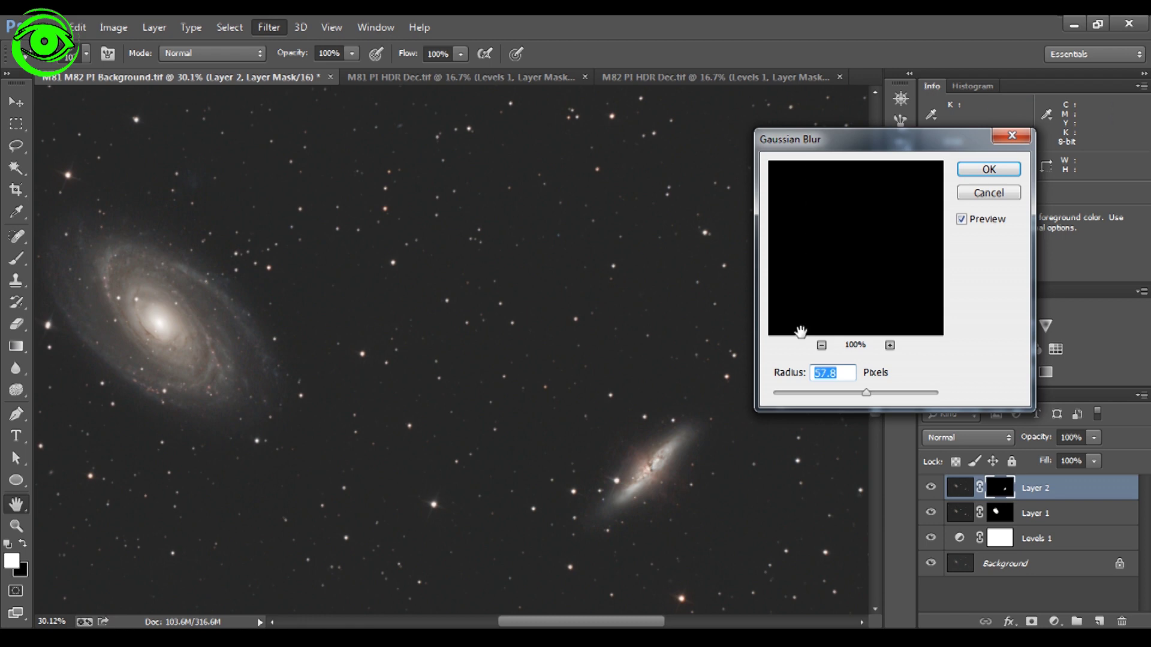
{"action": "left_click", "coordinate": [821, 345]}
{"action": "left_click", "coordinate": [822, 345]}
{"action": "left_click", "coordinate": [821, 345]}
{"action": "left_click_drag", "start_coordinate": [877, 292], "coordinate": [810, 288]}
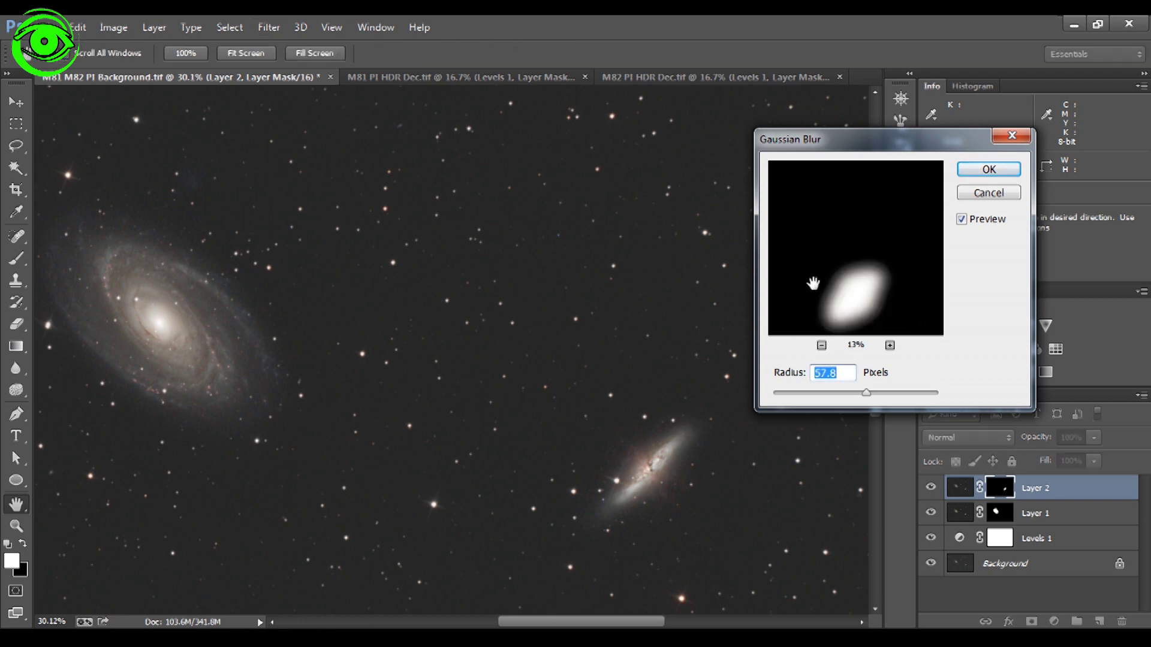
{"action": "left_click_drag", "start_coordinate": [864, 392], "coordinate": [735, 402]}
{"action": "left_click_drag", "start_coordinate": [824, 412], "coordinate": [864, 411]}
{"action": "left_click", "coordinate": [989, 167]}
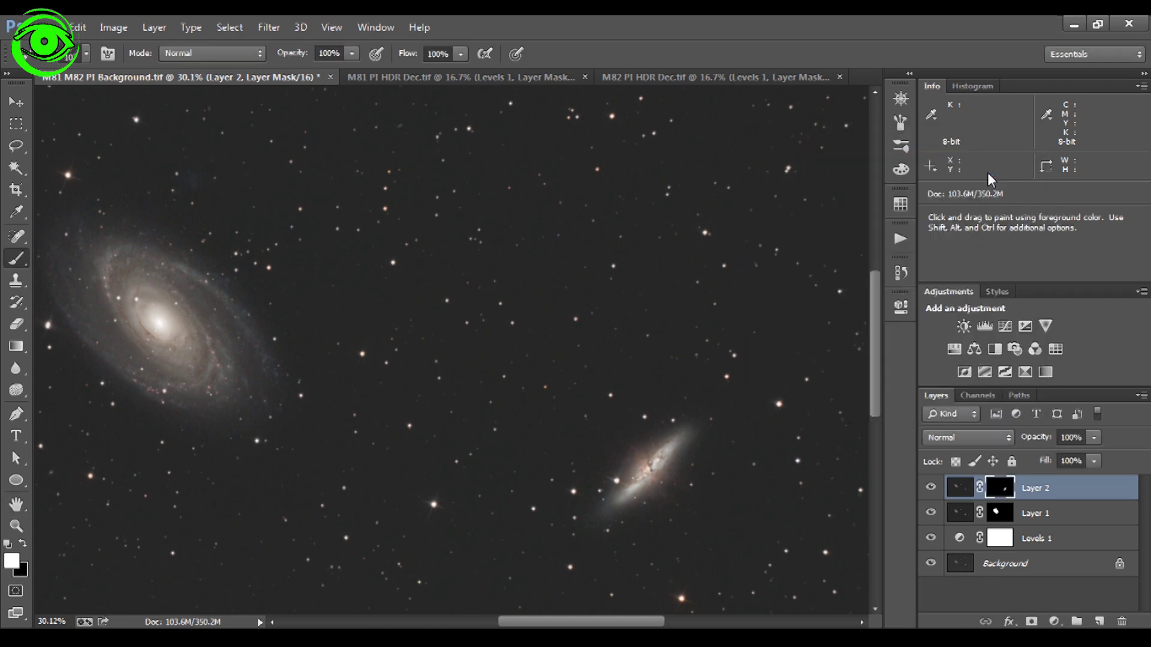
{"action": "left_click", "coordinate": [998, 491], "text": "alt"}
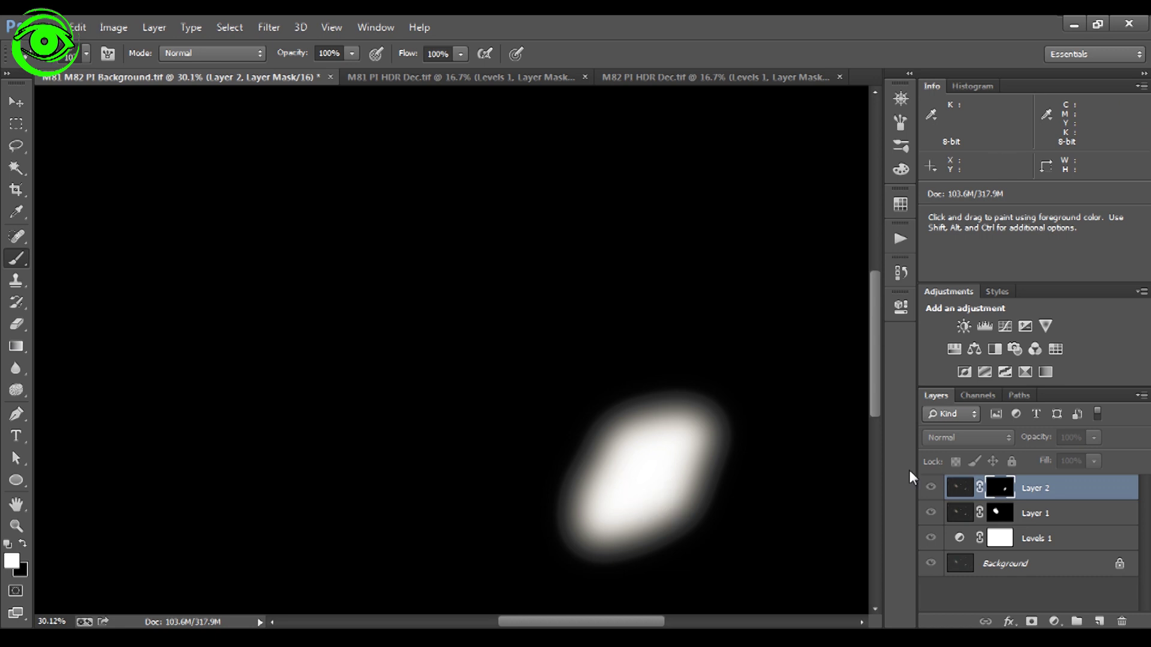
{"action": "left_click", "coordinate": [960, 490]}
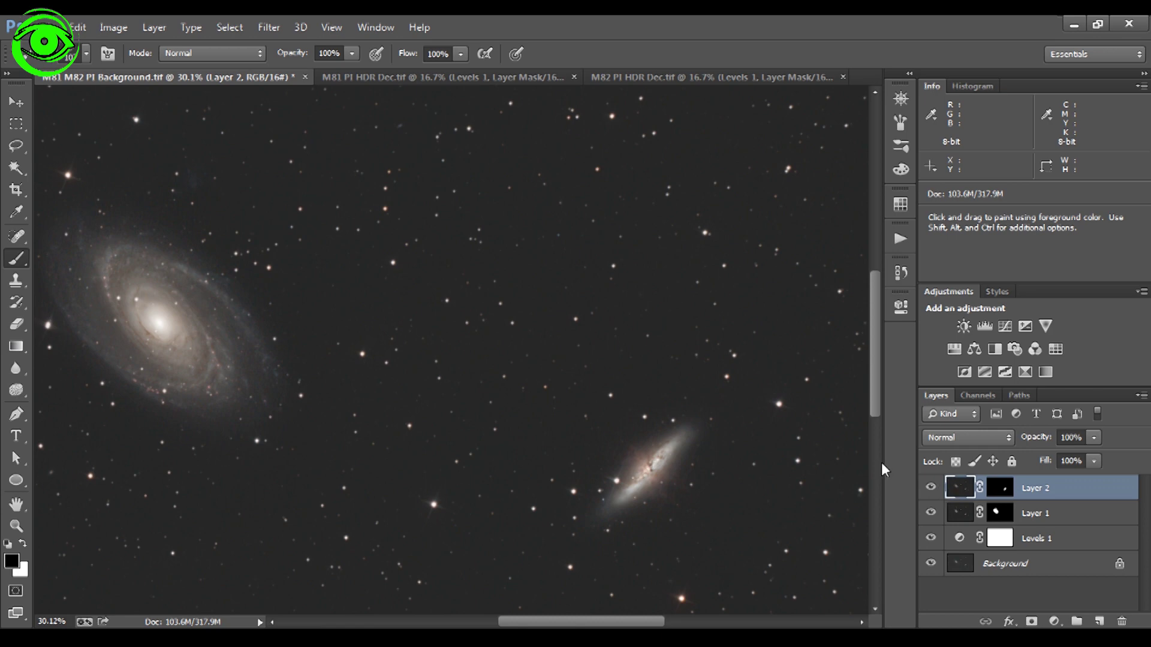
Step: Compare both galaxies with Layer 1 and Layer 2 hidden and shown
{"action": "left_click", "coordinate": [931, 488]}
{"action": "left_click", "coordinate": [930, 513]}
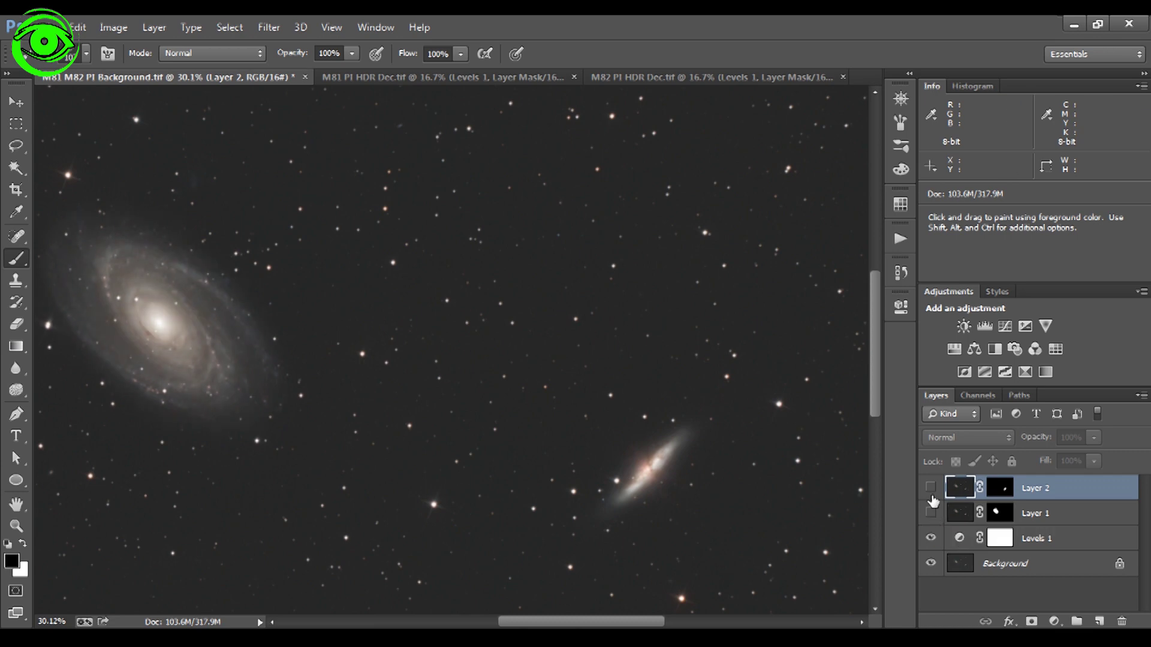
{"action": "left_click", "coordinate": [930, 513]}
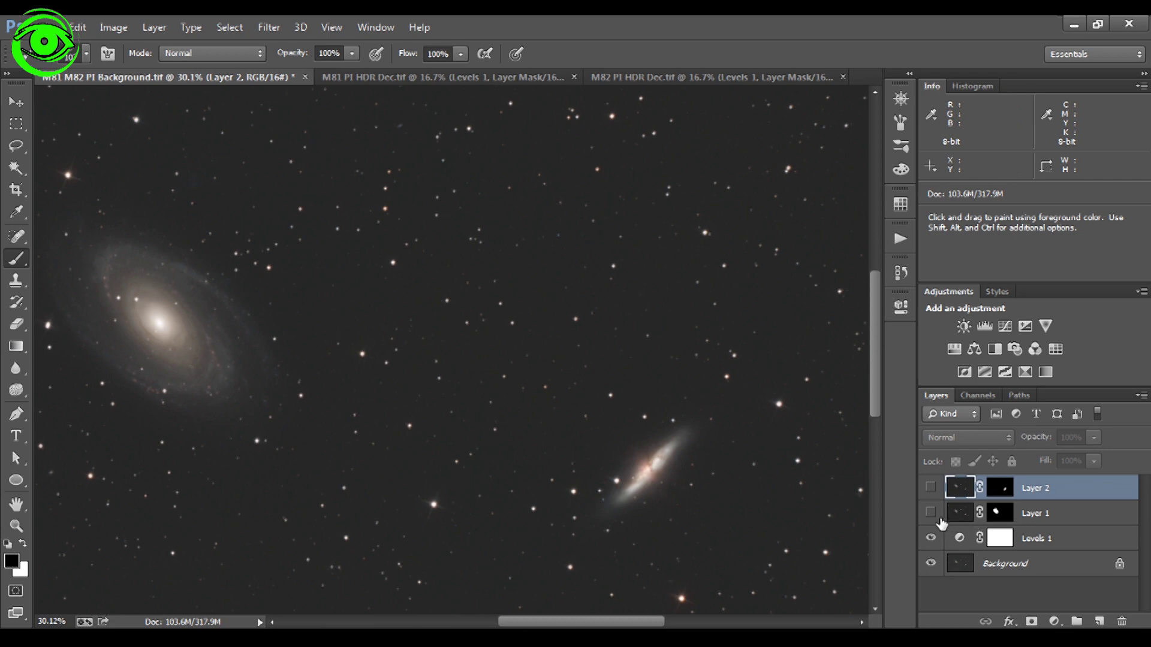
{"action": "left_click", "coordinate": [930, 487]}
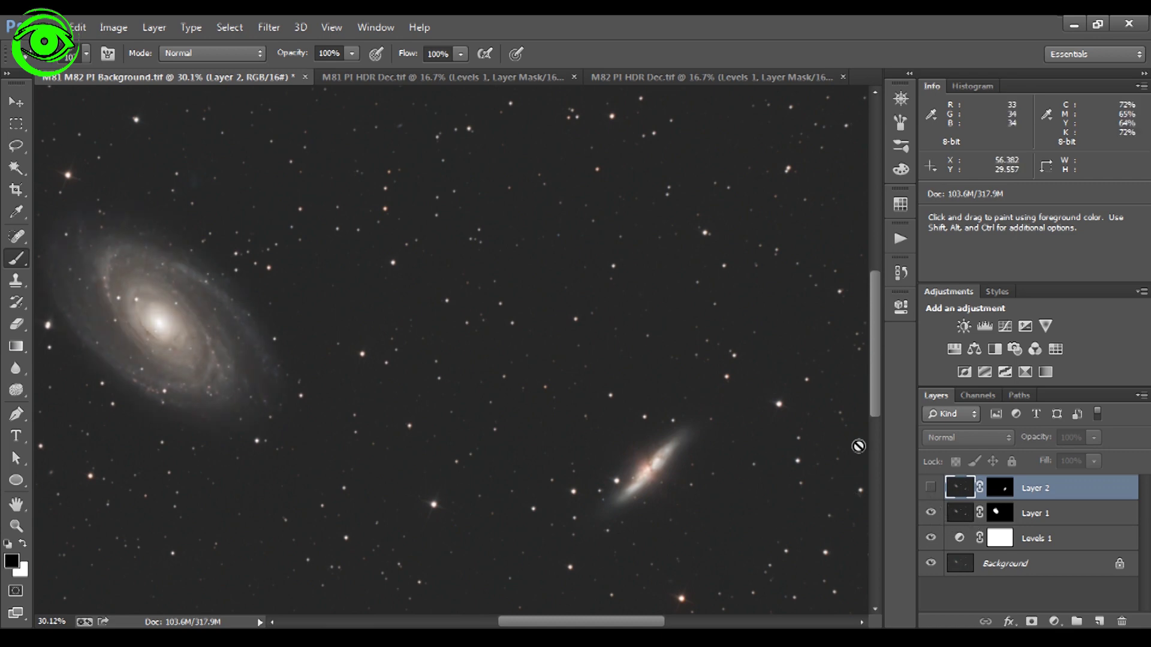
{"action": "left_click", "coordinate": [931, 487]}
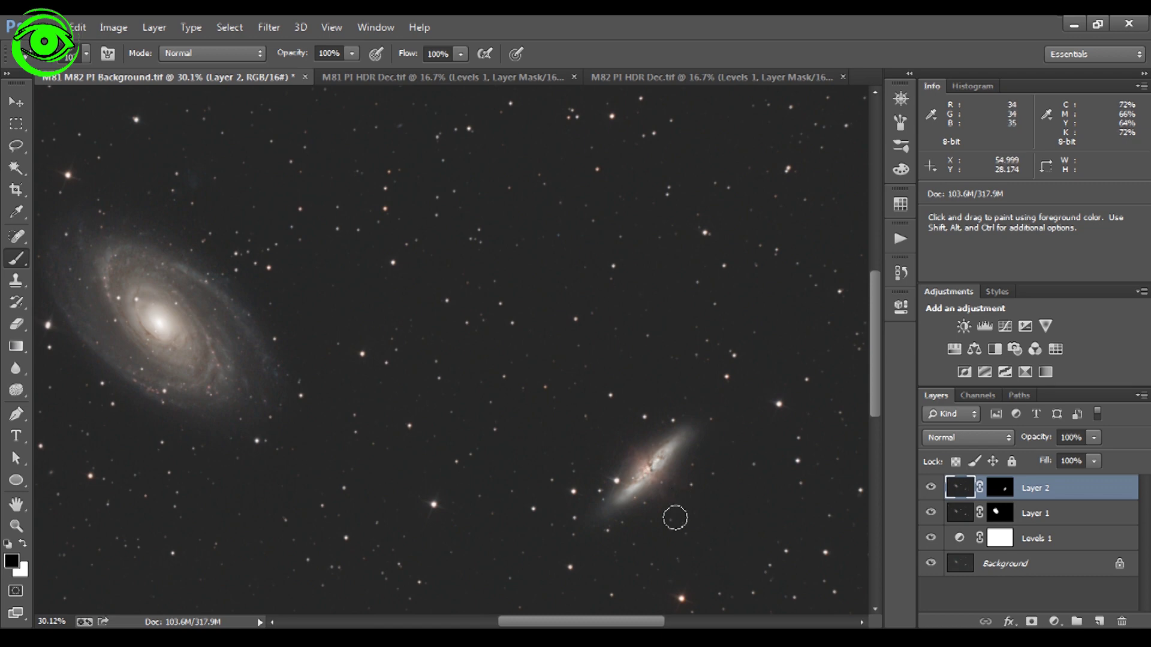
Step: Select the whole canvas and paste a merged copy of all visible layers as a new layer on top
{"action": "left_click", "coordinate": [904, 102]}
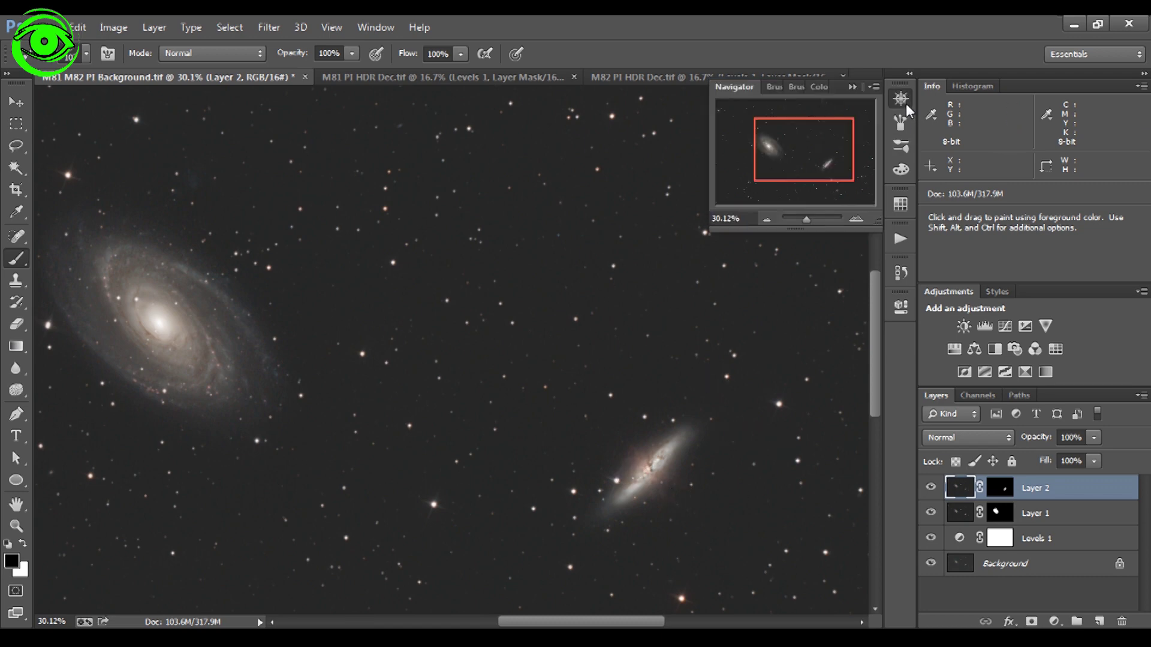
{"action": "left_click_drag", "start_coordinate": [806, 218], "coordinate": [804, 221]}
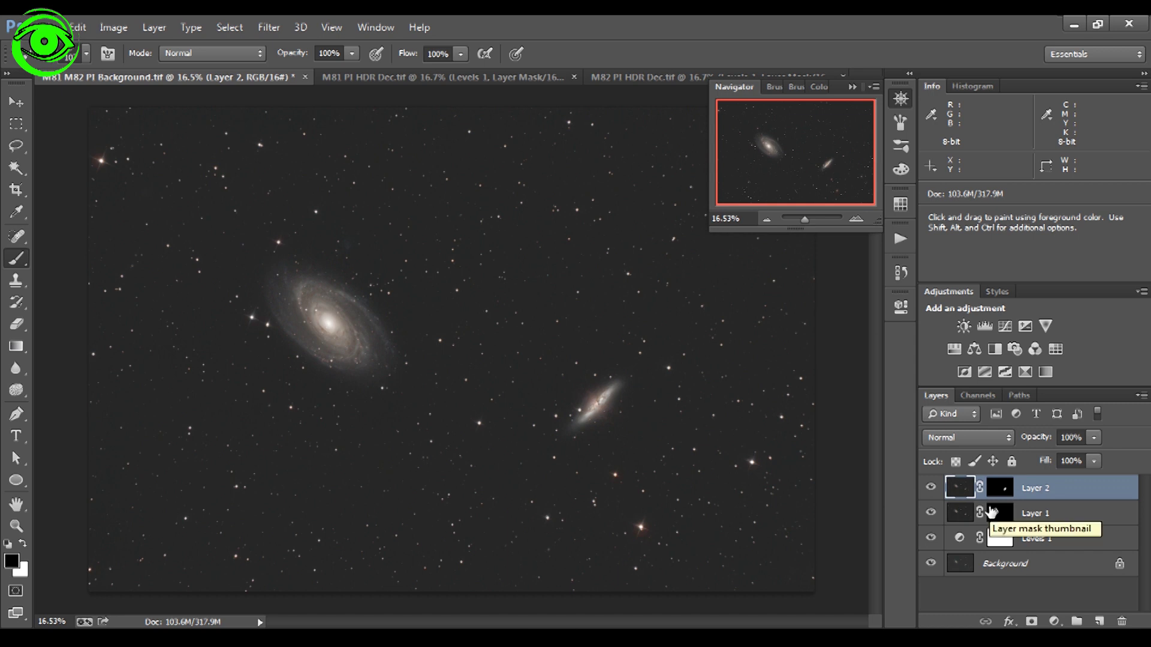
{"action": "key", "text": "ctrl+a"}
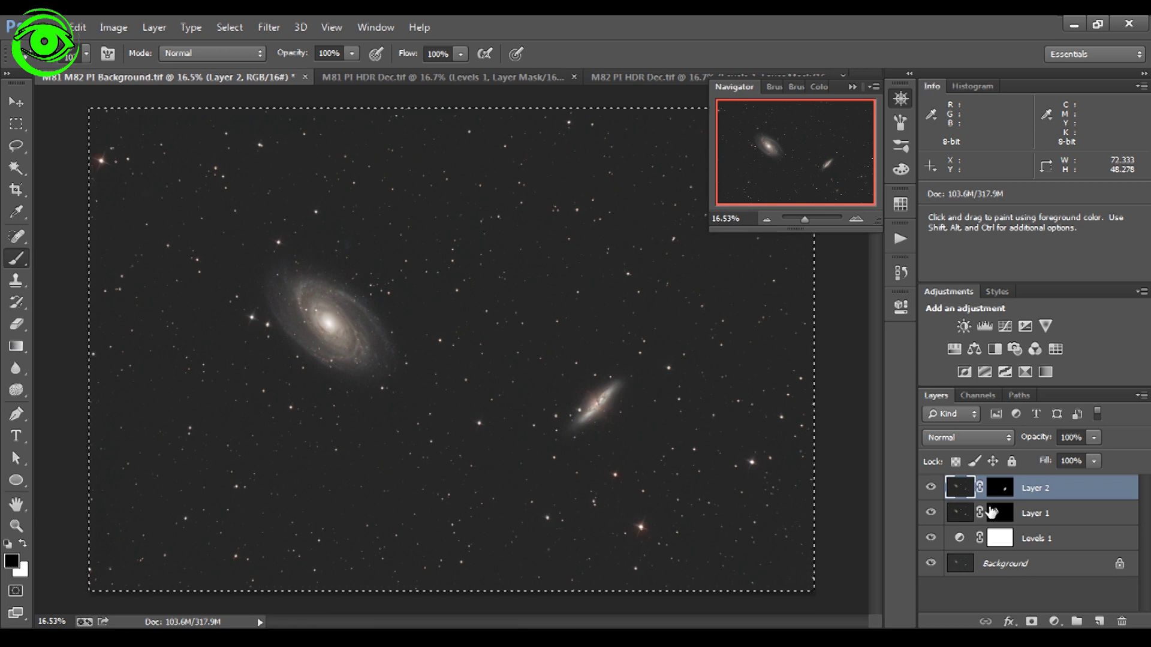
{"action": "key", "text": "ctrl+v"}
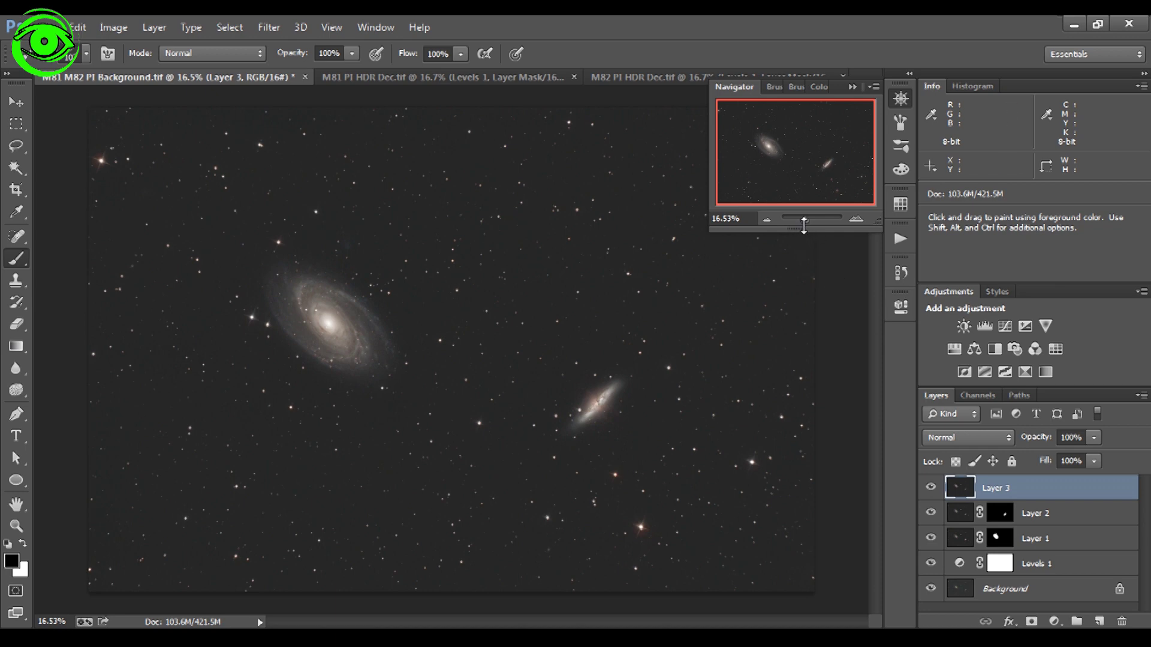
Step: Run the Color Blotch Reduction action on Layer 3 and compare the background between the galaxies with the layer hidden and shown
{"action": "left_click_drag", "start_coordinate": [805, 220], "coordinate": [822, 221]}
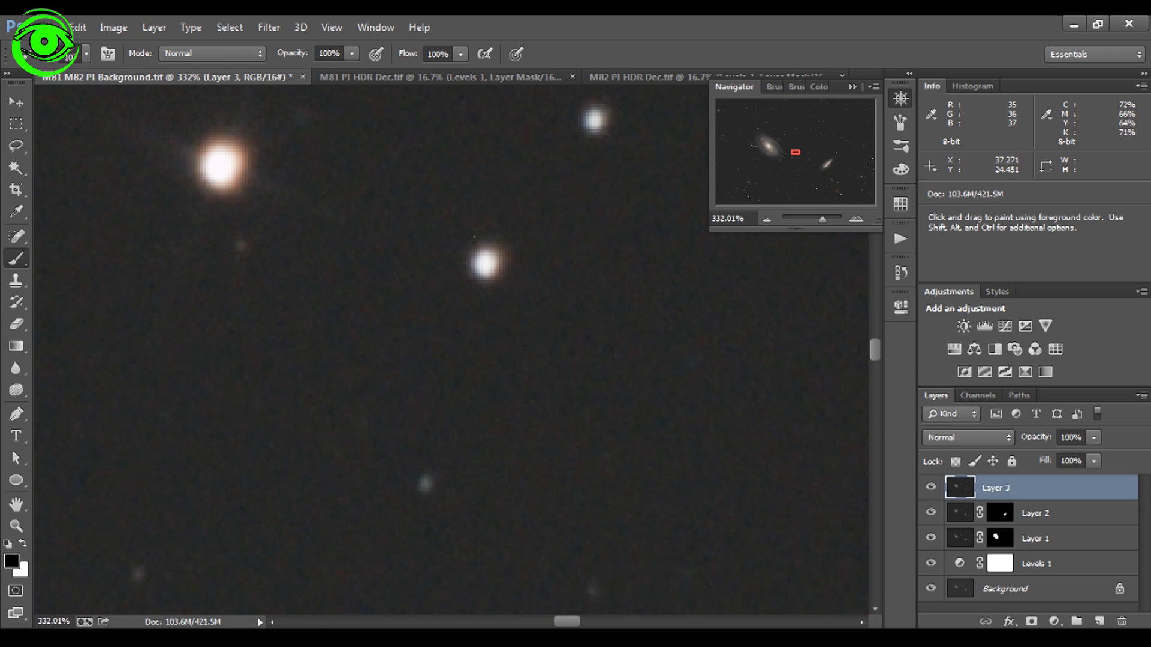
{"action": "left_click", "coordinate": [899, 239]}
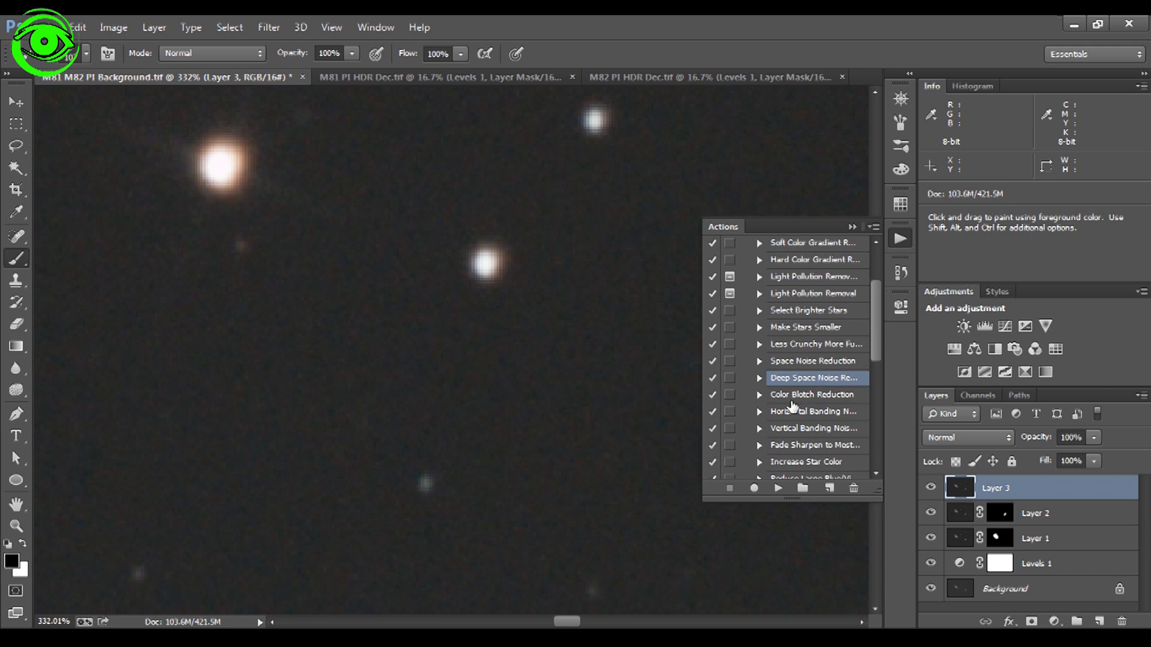
{"action": "left_click", "coordinate": [792, 397]}
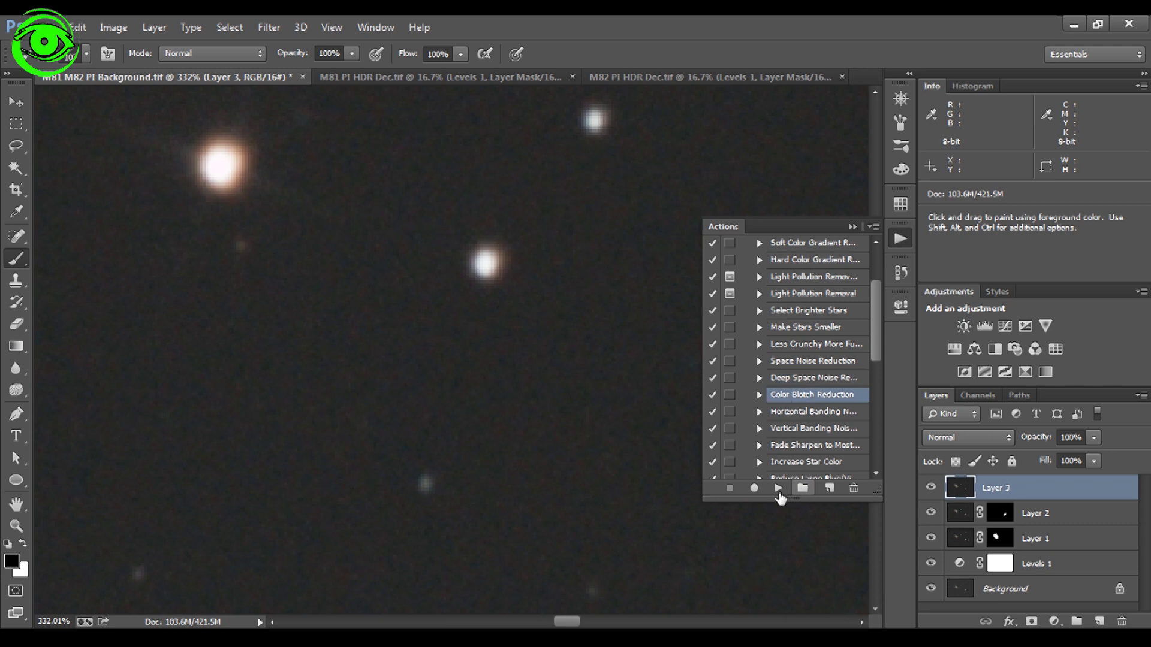
{"action": "left_click", "coordinate": [778, 489]}
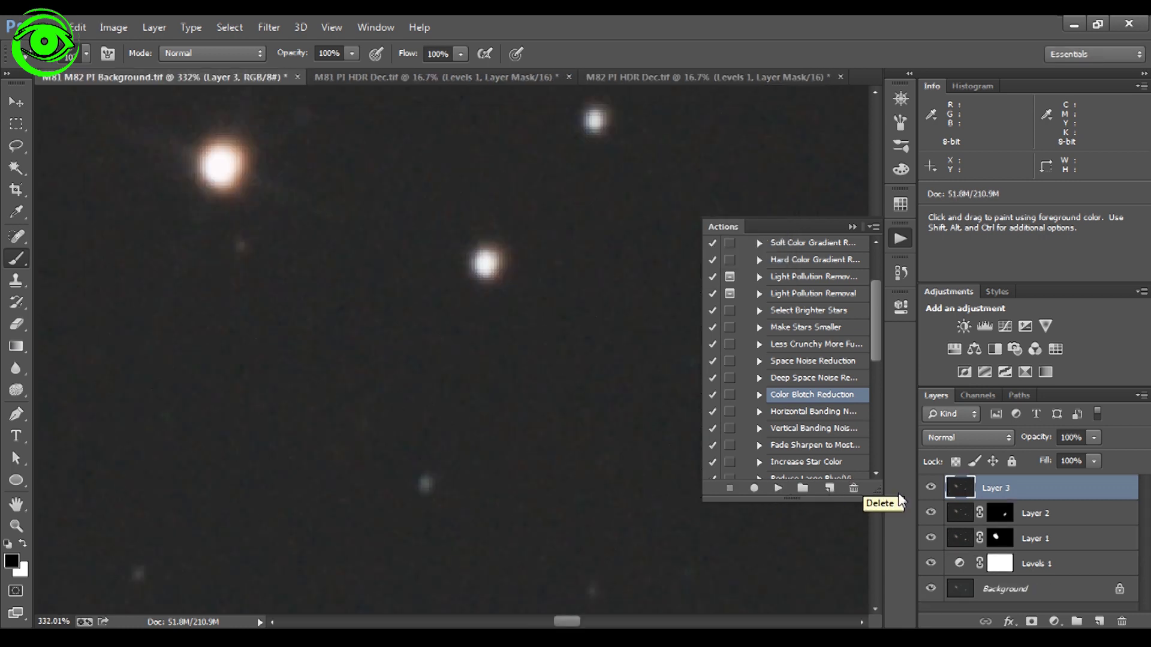
{"action": "left_click", "coordinate": [930, 488]}
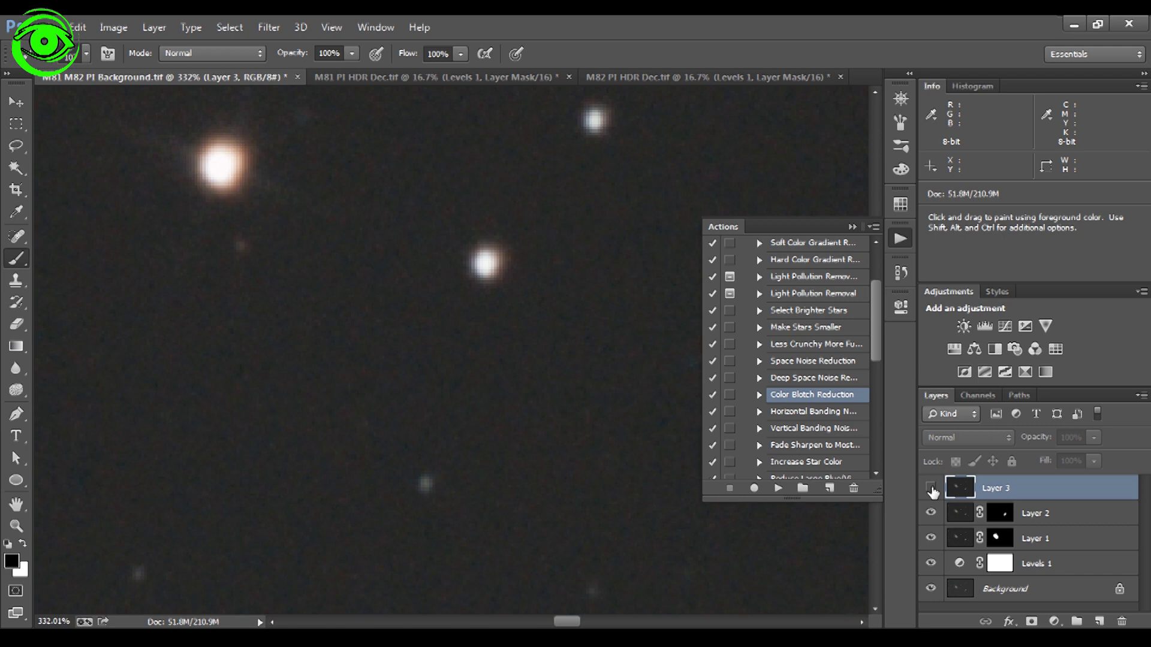
{"action": "left_click", "coordinate": [931, 488]}
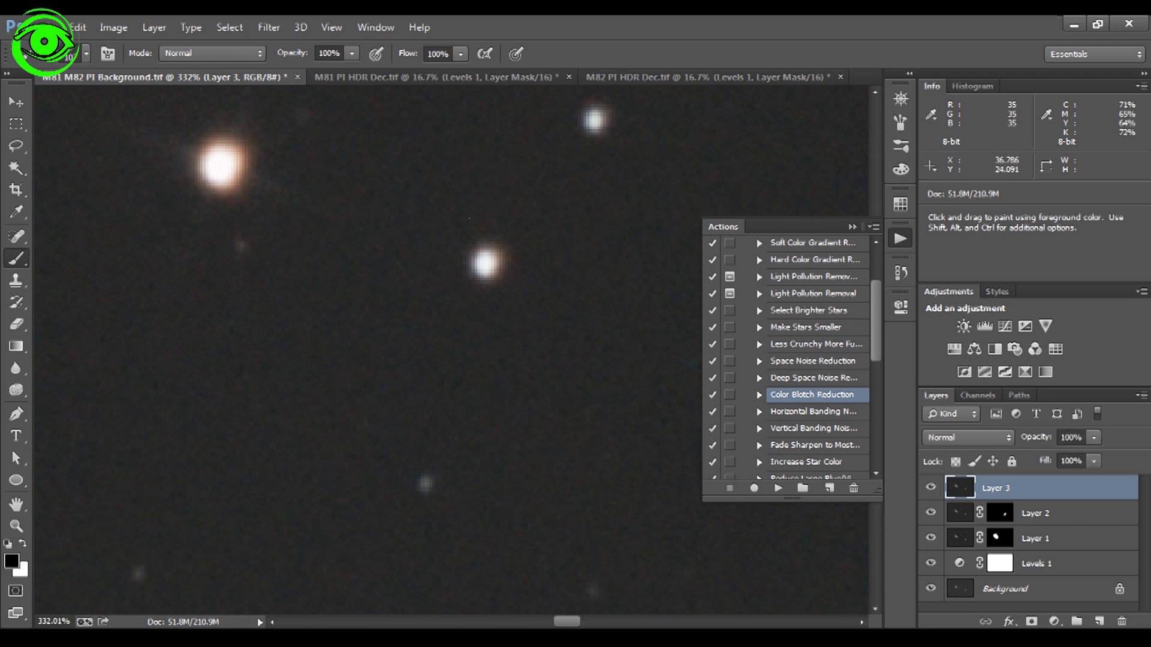
Step: Add a white layer mask to Layer 3 and prepare a soft black brush of 149 px
{"action": "left_click", "coordinate": [901, 98]}
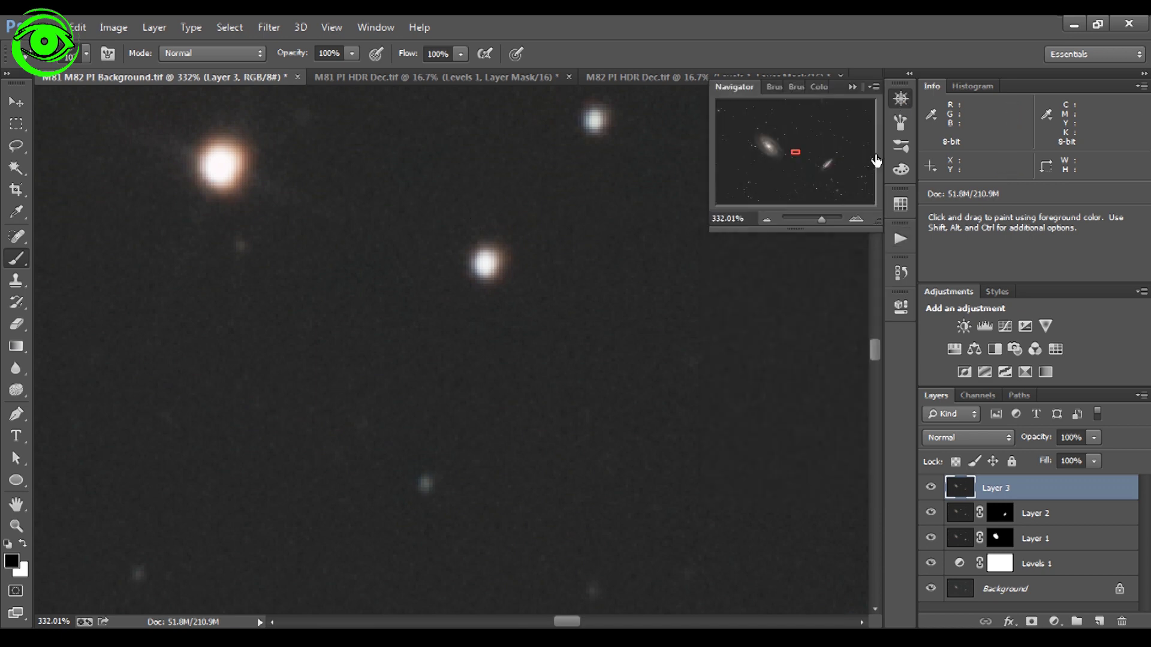
{"action": "left_click_drag", "start_coordinate": [821, 221], "coordinate": [807, 226]}
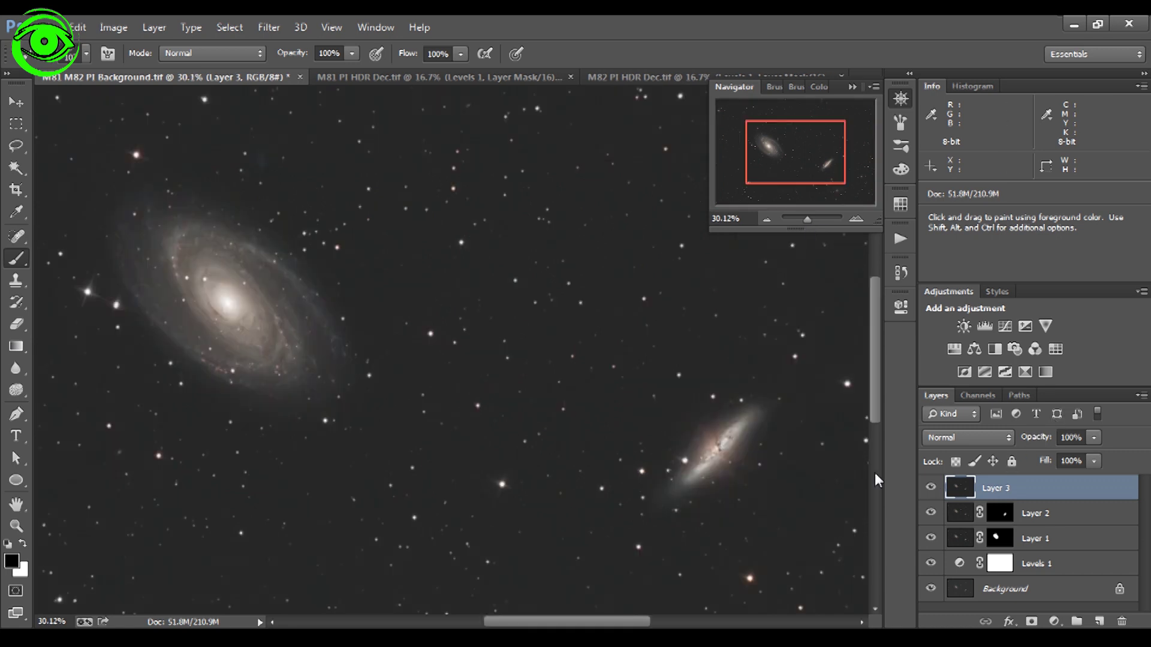
{"action": "left_click", "coordinate": [1031, 623]}
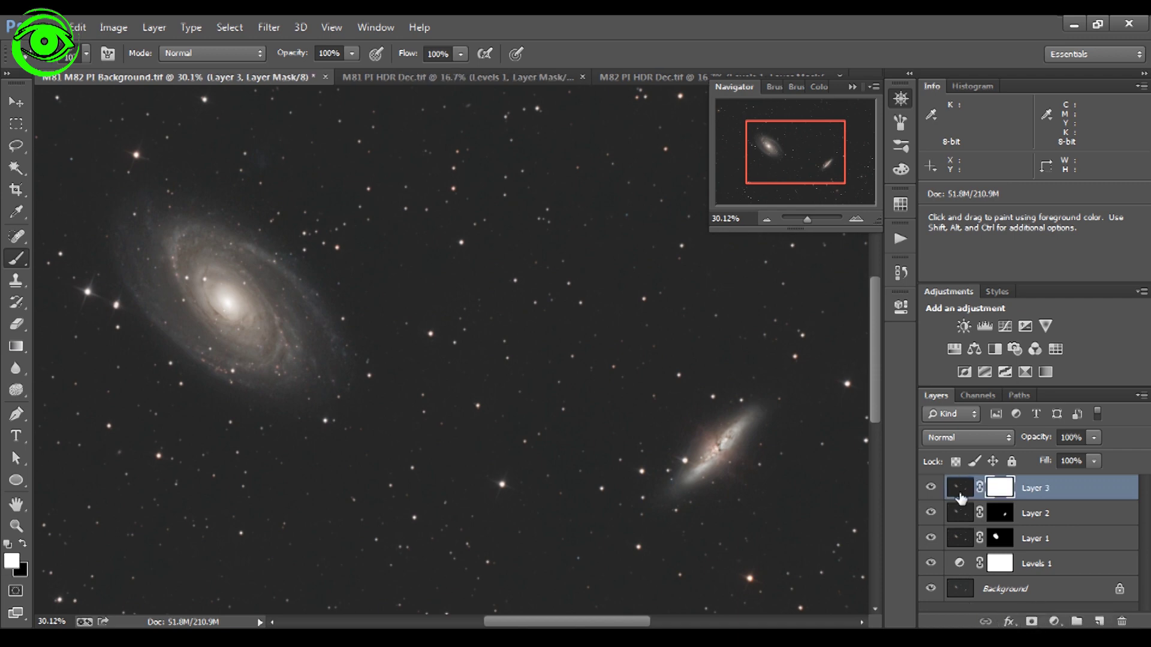
{"action": "left_click", "coordinate": [24, 541]}
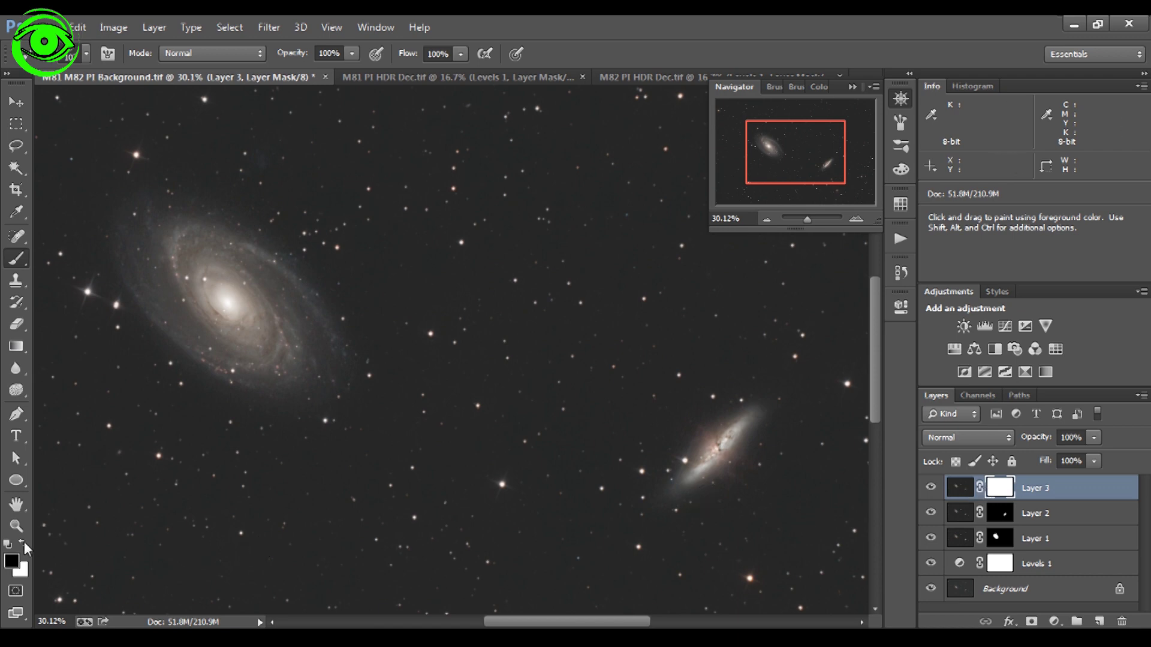
{"action": "left_click", "coordinate": [85, 56]}
{"action": "left_click_drag", "start_coordinate": [147, 109], "coordinate": [154, 109]}
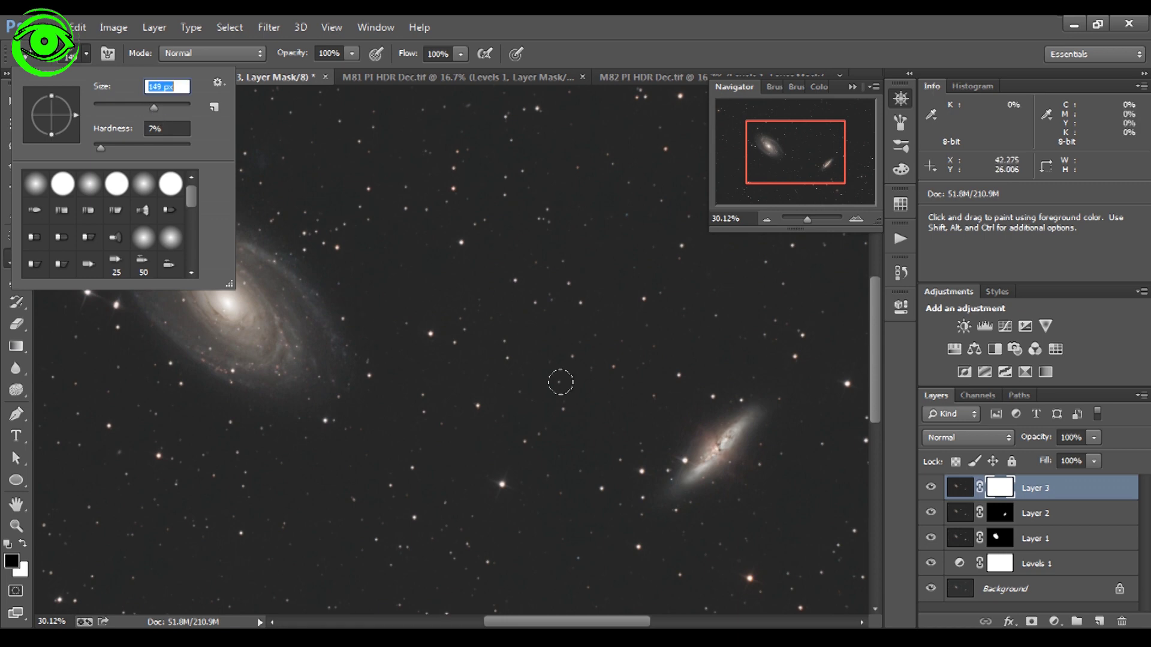
{"action": "key", "text": "Return"}
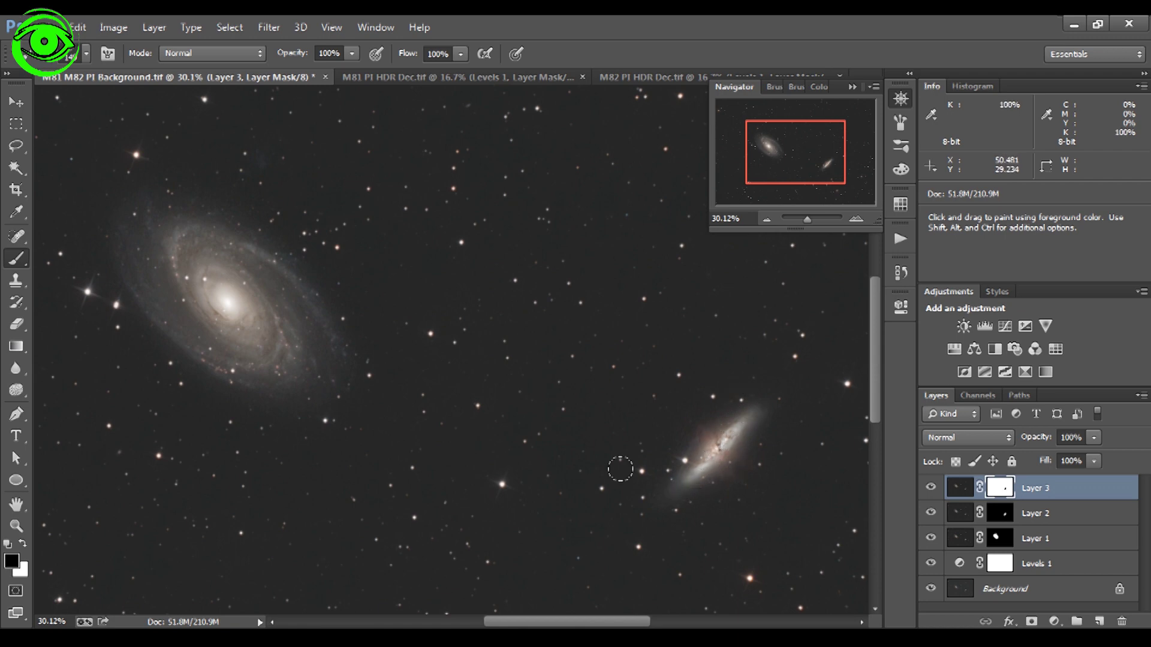
Step: Paint black over M81 and M82 on Layer 3's mask, filling the gaps in the isolated mask view
{"action": "left_click_drag", "start_coordinate": [214, 310], "coordinate": [138, 280]}
{"action": "left_click_drag", "start_coordinate": [246, 164], "coordinate": [255, 160]}
{"action": "left_click", "coordinate": [1000, 491], "text": "alt"}
{"action": "mouse_move", "coordinate": [139, 243]}
{"action": "left_mouse_down"}
{"action": "mouse_move", "coordinate": [141, 274]}
{"action": "mouse_move", "coordinate": [136, 259]}
{"action": "mouse_move", "coordinate": [179, 224]}
{"action": "mouse_move", "coordinate": [209, 273]}
{"action": "mouse_move", "coordinate": [219, 259]}
{"action": "mouse_move", "coordinate": [205, 259]}
{"action": "mouse_move", "coordinate": [208, 247]}
{"action": "mouse_move", "coordinate": [231, 266]}
{"action": "mouse_move", "coordinate": [243, 255]}
{"action": "mouse_move", "coordinate": [240, 231]}
{"action": "mouse_move", "coordinate": [295, 317]}
{"action": "mouse_move", "coordinate": [284, 238]}
{"action": "mouse_move", "coordinate": [223, 303]}
{"action": "mouse_move", "coordinate": [183, 312]}
{"action": "mouse_move", "coordinate": [206, 294]}
{"action": "mouse_move", "coordinate": [193, 315]}
{"action": "mouse_move", "coordinate": [203, 335]}
{"action": "mouse_move", "coordinate": [273, 363]}
{"action": "mouse_move", "coordinate": [304, 335]}
{"action": "mouse_move", "coordinate": [297, 358]}
{"action": "mouse_move", "coordinate": [292, 327]}
{"action": "mouse_move", "coordinate": [293, 337]}
{"action": "mouse_move", "coordinate": [246, 338]}
{"action": "mouse_move", "coordinate": [240, 324]}
{"action": "mouse_move", "coordinate": [253, 310]}
{"action": "mouse_move", "coordinate": [228, 322]}
{"action": "mouse_move", "coordinate": [226, 275]}
{"action": "left_mouse_up"}
{"action": "mouse_move", "coordinate": [688, 482]}
{"action": "left_mouse_down"}
{"action": "mouse_move", "coordinate": [689, 449]}
{"action": "mouse_move", "coordinate": [727, 381]}
{"action": "mouse_move", "coordinate": [681, 445]}
{"action": "mouse_move", "coordinate": [675, 478]}
{"action": "mouse_move", "coordinate": [727, 462]}
{"action": "mouse_move", "coordinate": [745, 431]}
{"action": "mouse_move", "coordinate": [727, 390]}
{"action": "mouse_move", "coordinate": [712, 416]}
{"action": "left_mouse_up"}
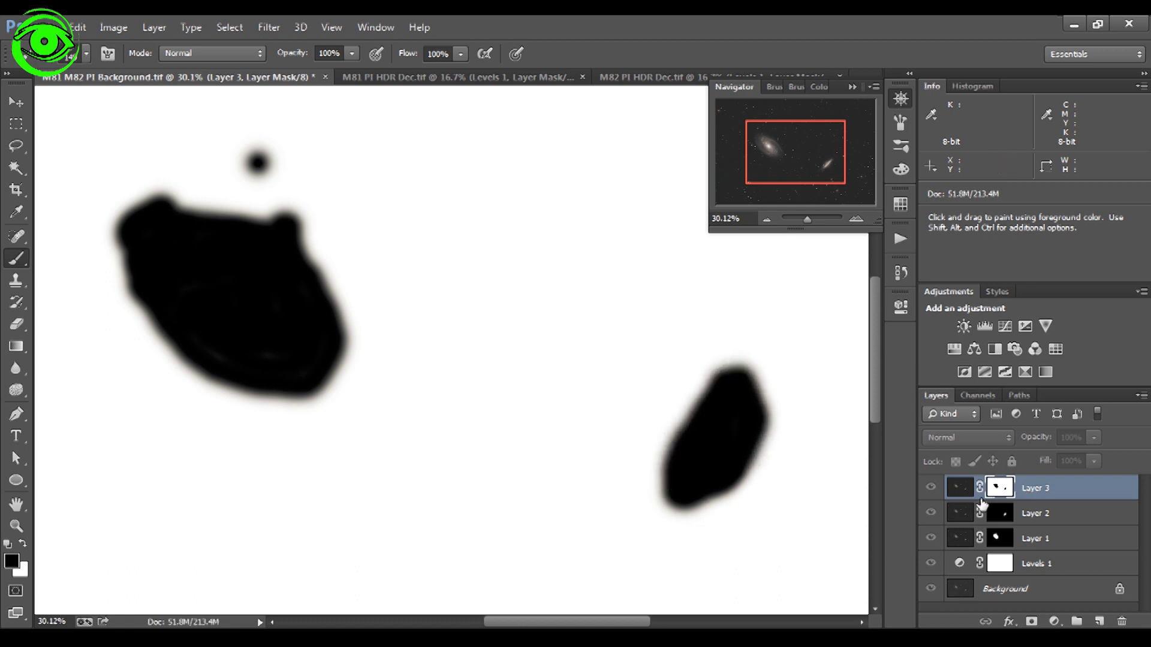
Step: Stamp all visible layers onto a new top layer and run the Deep Space Noise Reduction action on it
{"action": "left_click", "coordinate": [957, 490]}
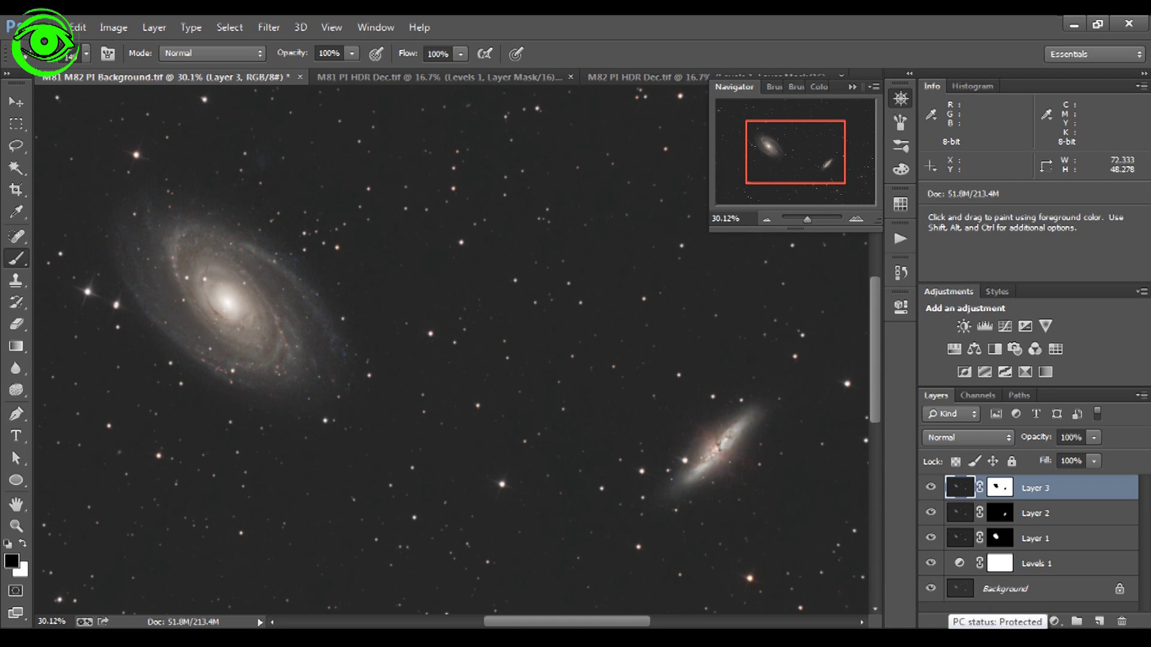
{"action": "key", "text": "ctrl+shift+alt+n"}
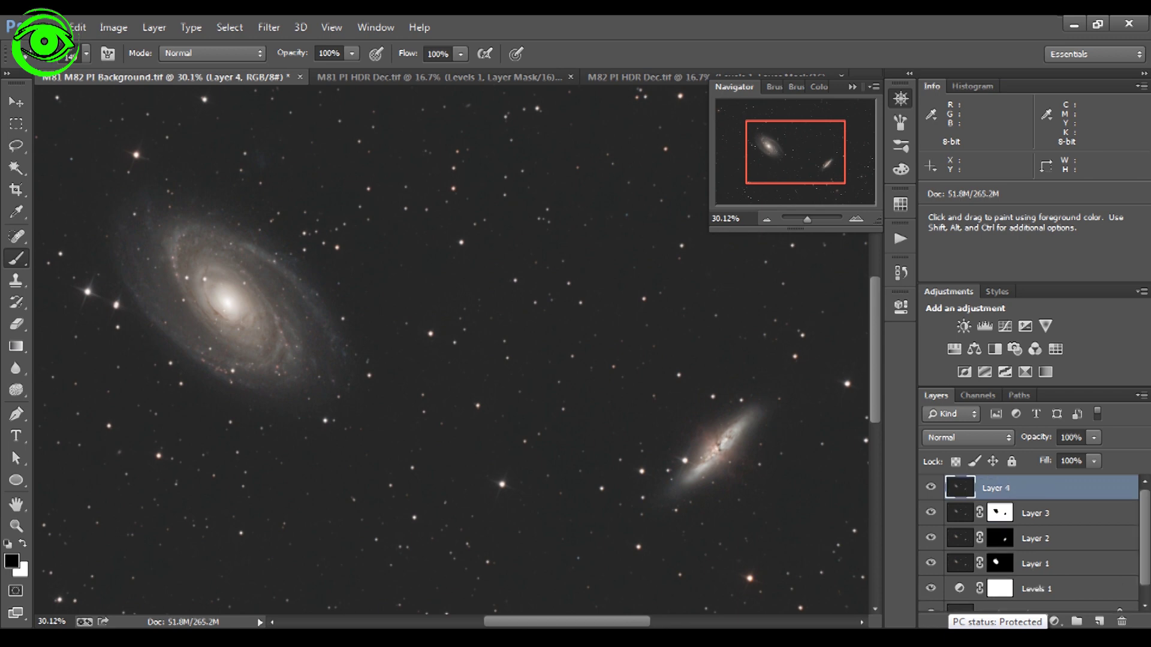
{"action": "left_click_drag", "start_coordinate": [808, 222], "coordinate": [823, 222]}
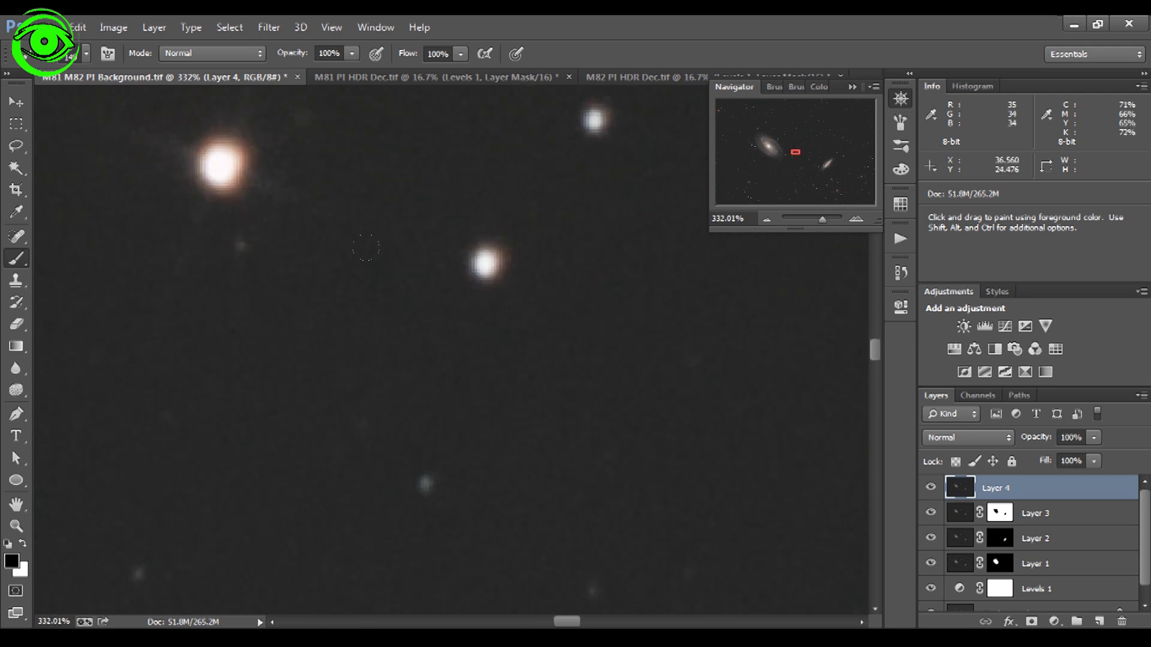
{"action": "left_click", "coordinate": [901, 237]}
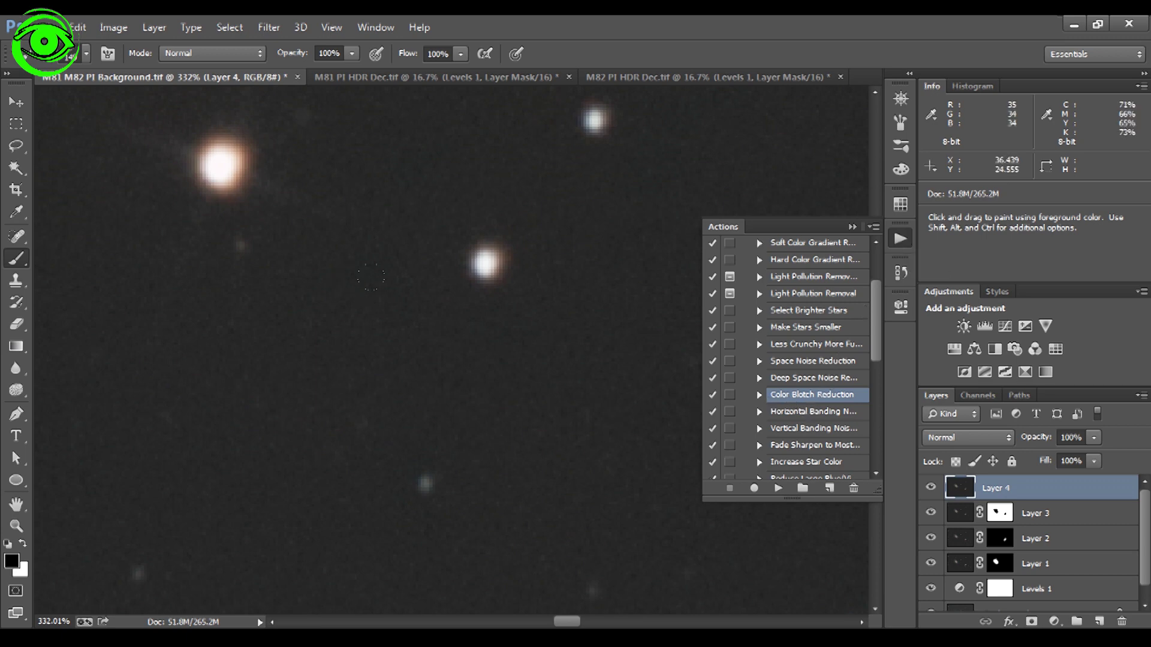
{"action": "left_click", "coordinate": [786, 383]}
{"action": "left_click", "coordinate": [778, 488]}
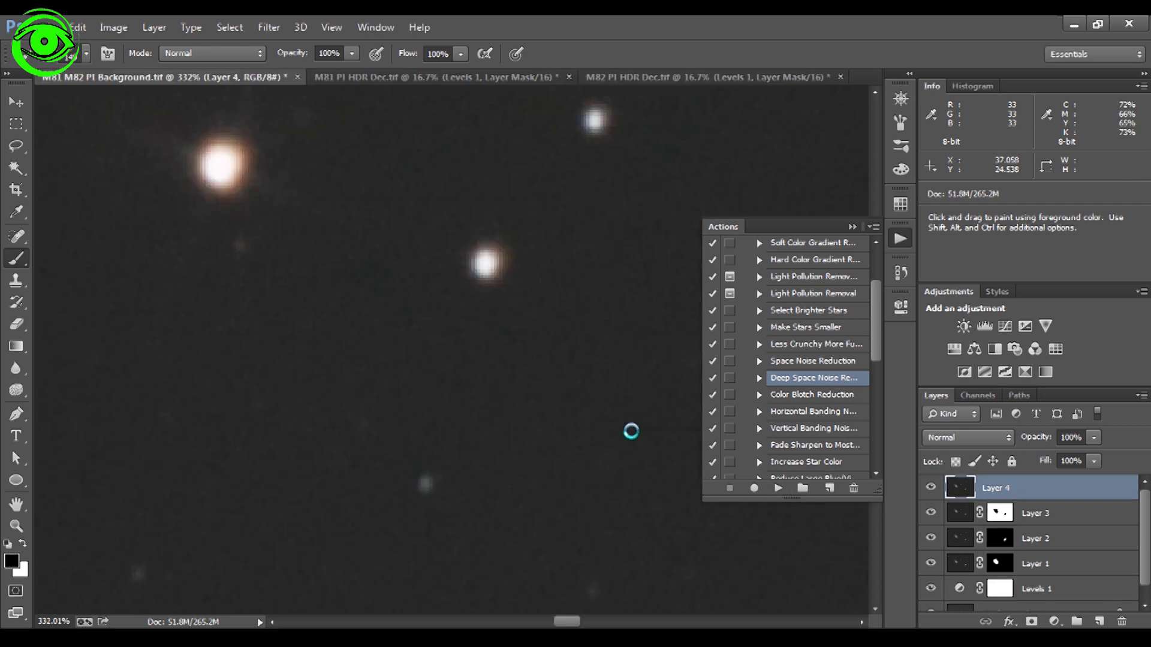
{"action": "left_click", "coordinate": [851, 227]}
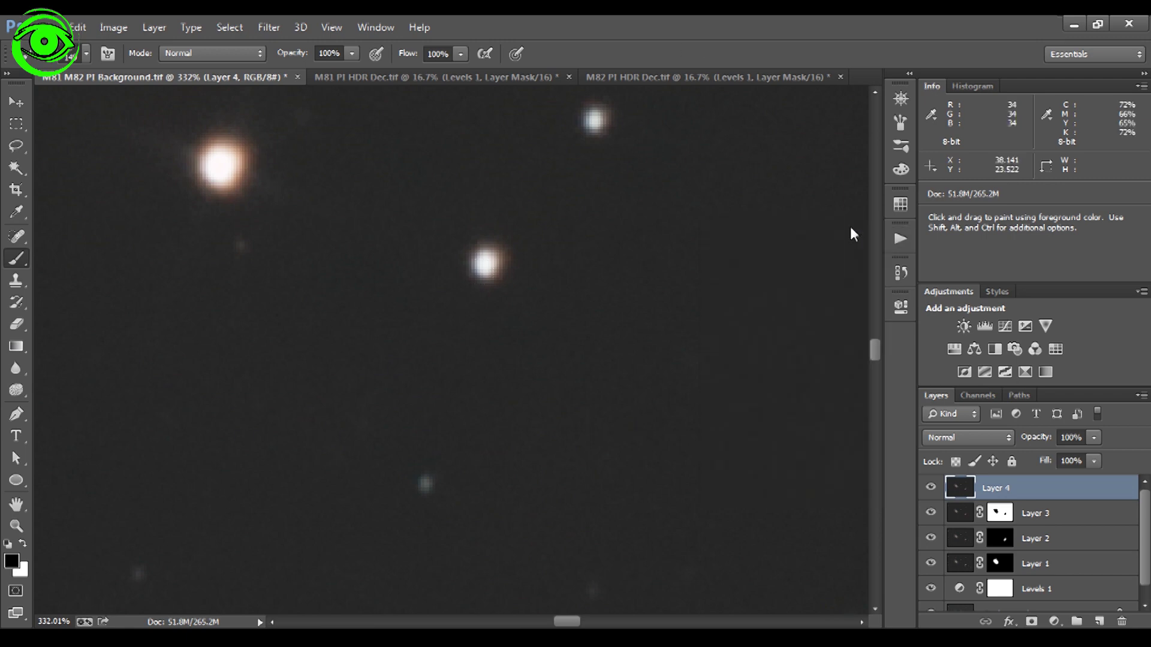
Step: Compare the magnified background with Layer 4 hidden and shown, and inspect the whole image
{"action": "left_click", "coordinate": [930, 488]}
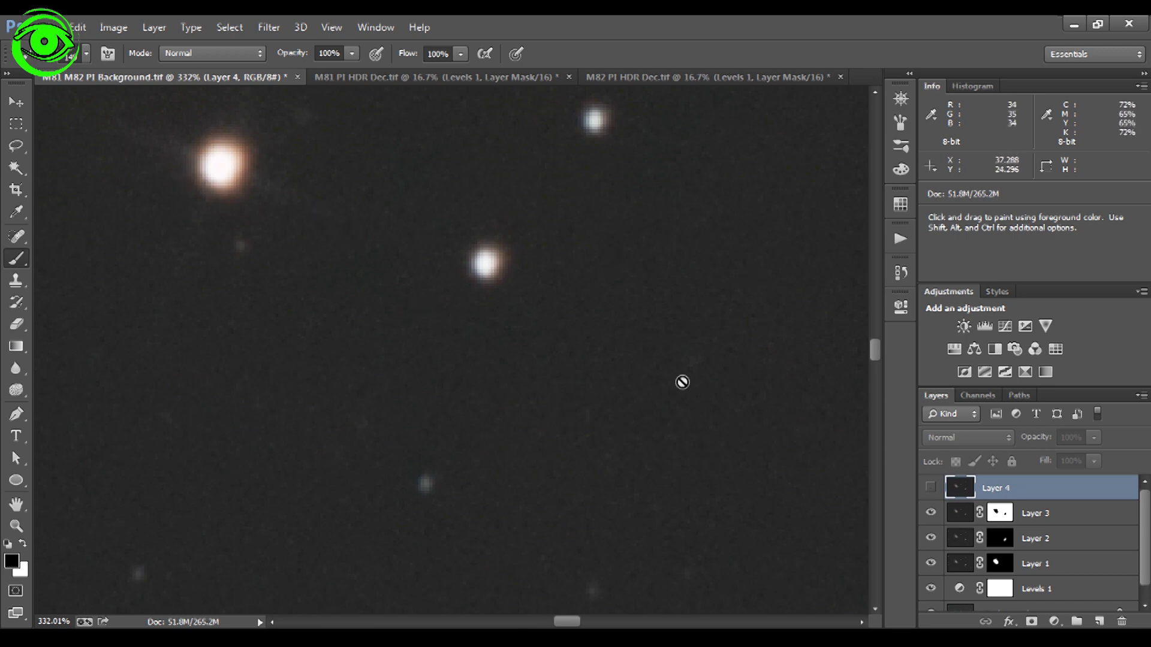
{"action": "left_click", "coordinate": [931, 488]}
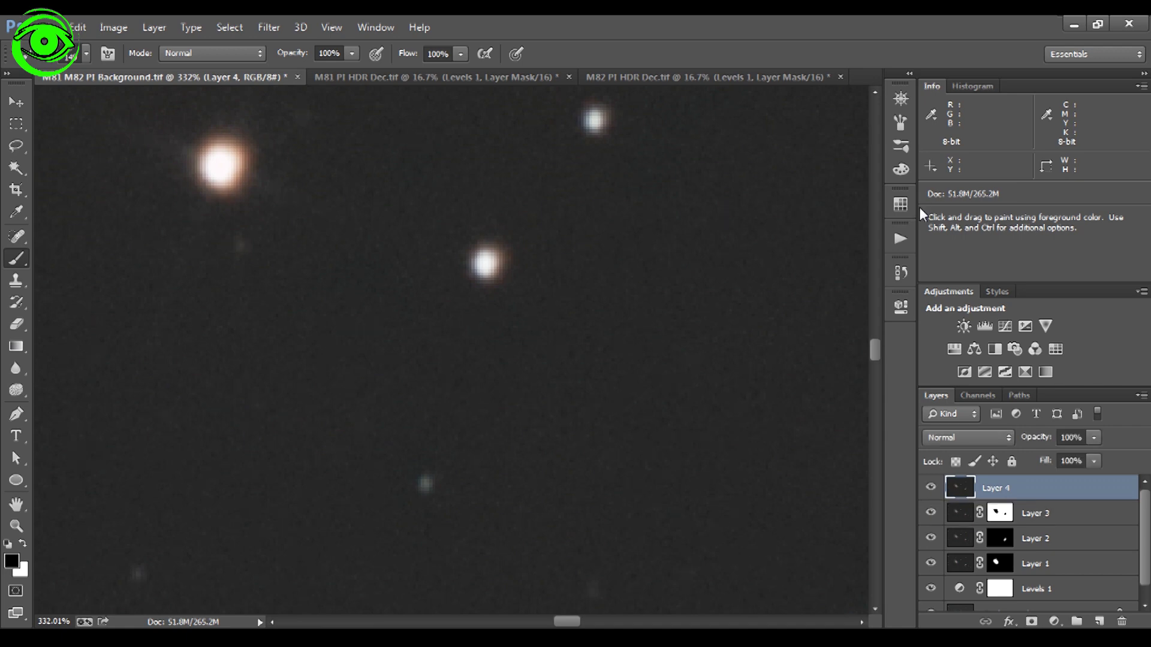
{"action": "left_click", "coordinate": [897, 102]}
{"action": "mouse_move", "coordinate": [818, 217]}
{"action": "left_mouse_down"}
{"action": "mouse_move", "coordinate": [760, 225]}
{"action": "mouse_move", "coordinate": [804, 218]}
{"action": "left_mouse_up"}
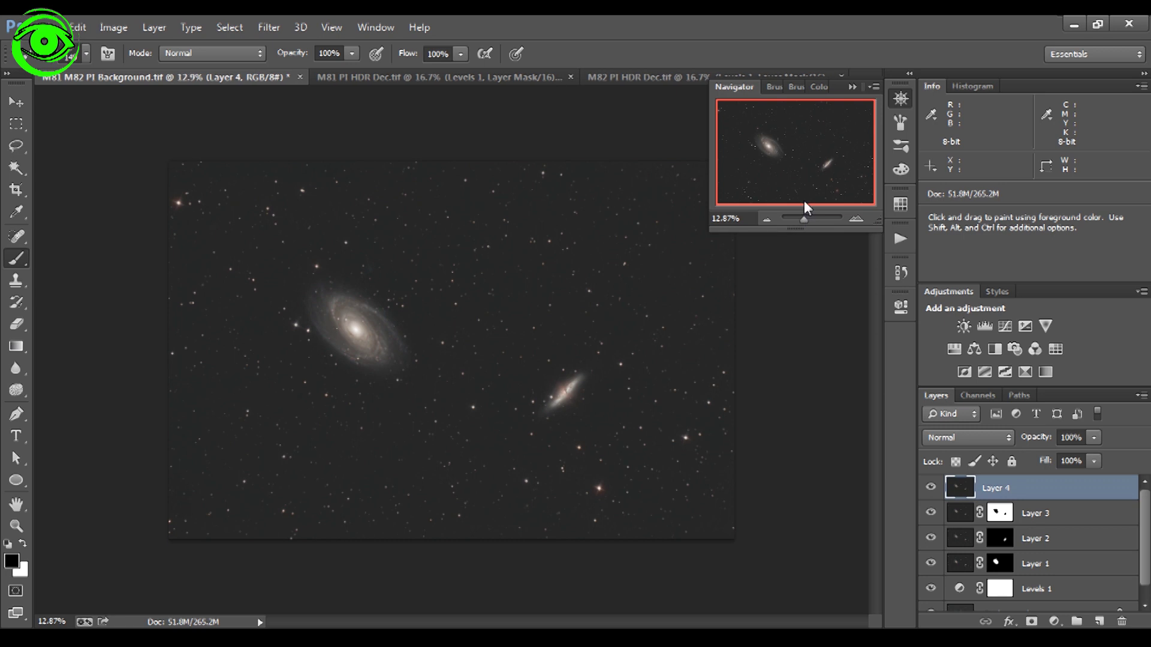
{"action": "left_click", "coordinate": [853, 216]}
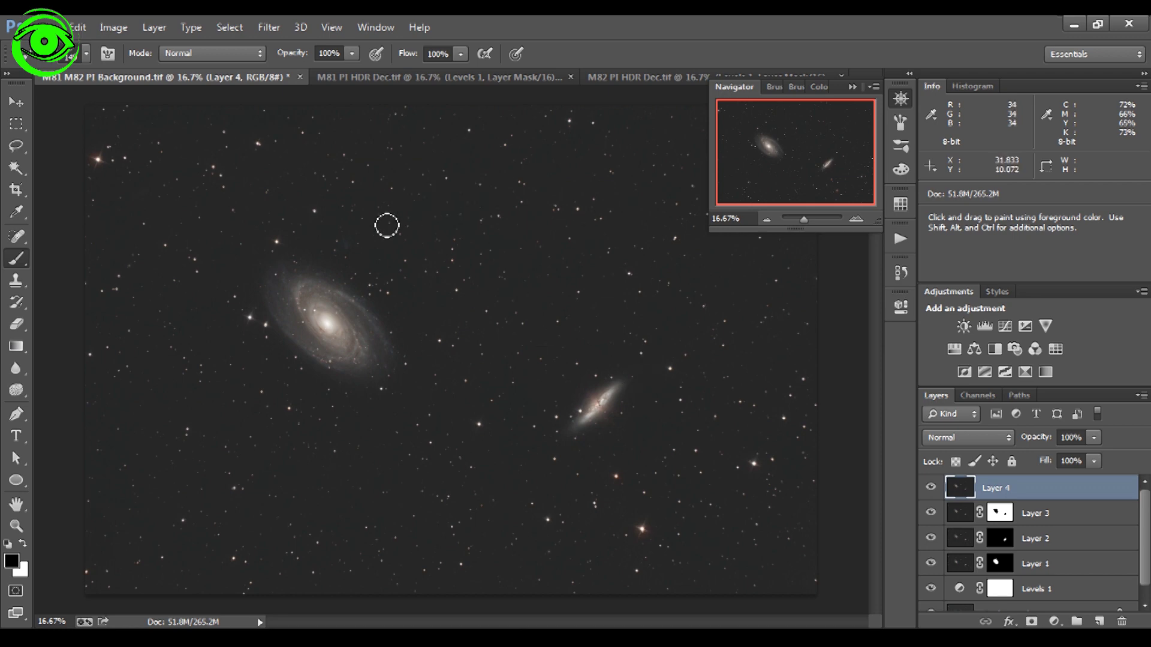
Step: Convert the image mode back to 16 Bits/Channel
{"action": "left_click", "coordinate": [154, 28]}
{"action": "mouse_move", "coordinate": [113, 28]}
{"action": "mouse_move", "coordinate": [132, 48]}
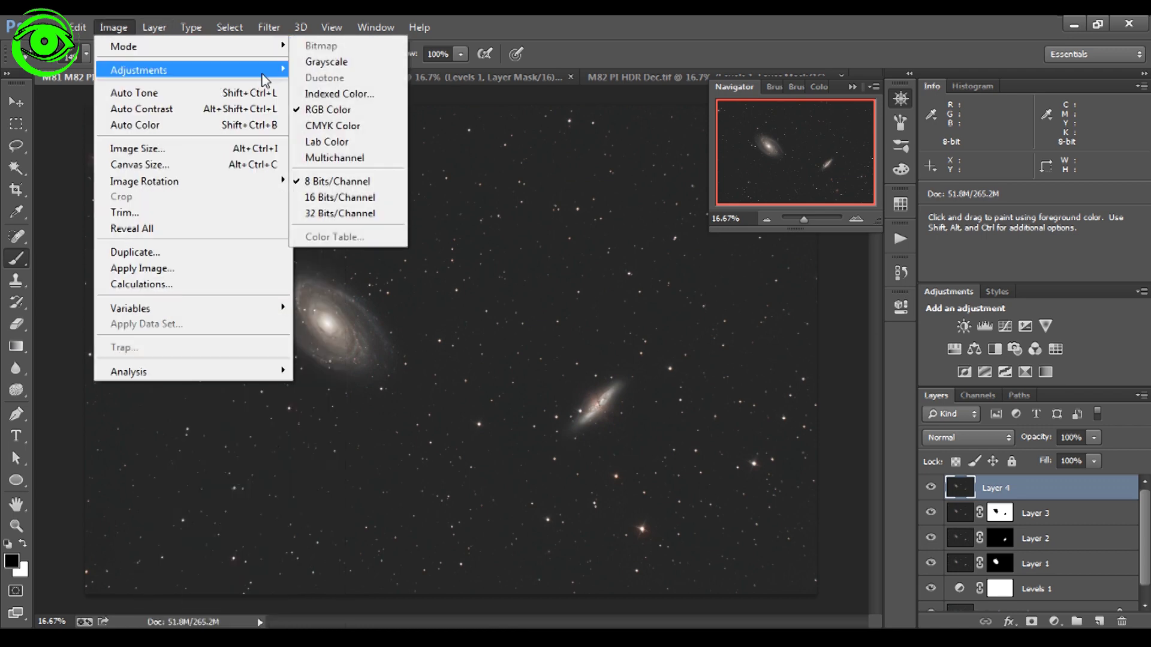
{"action": "left_click", "coordinate": [336, 199]}
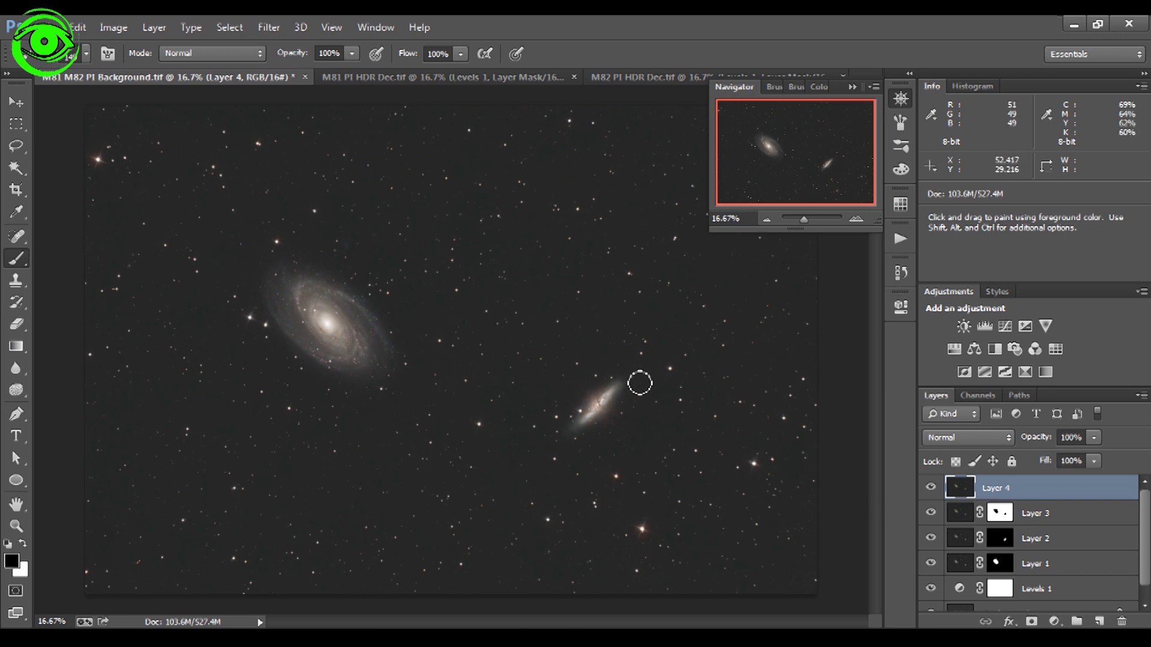
Step: Duplicate Layer 4 twice and put the two copies into a new layer group
{"action": "left_click_drag", "start_coordinate": [804, 220], "coordinate": [808, 221]}
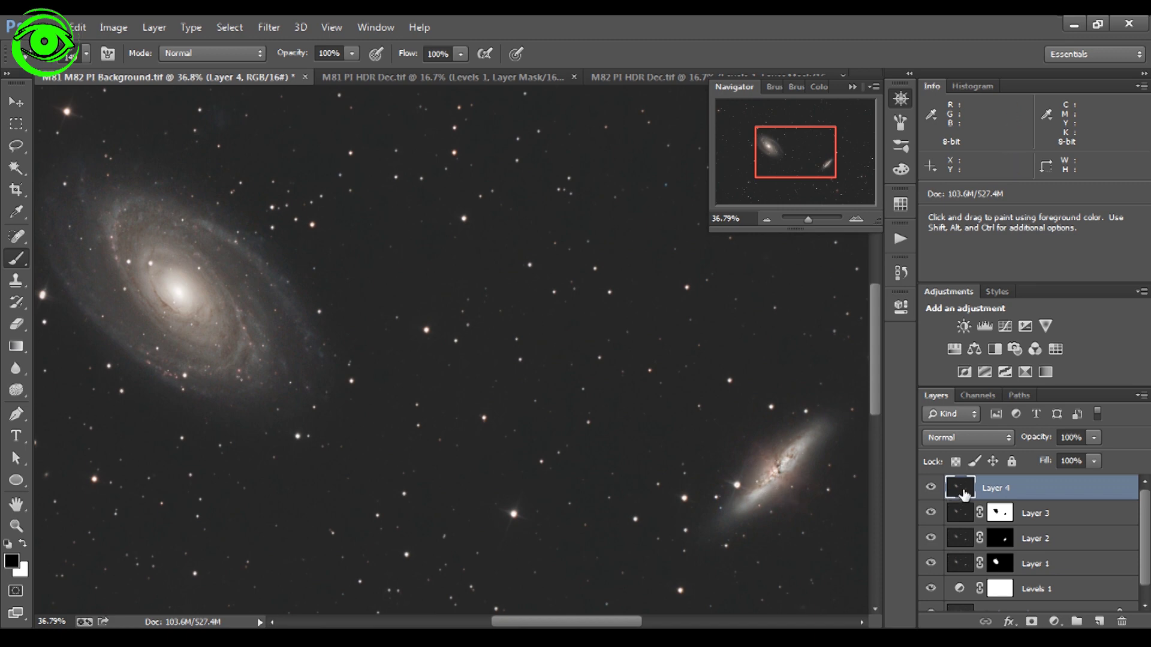
{"action": "left_click_drag", "start_coordinate": [963, 493], "coordinate": [1099, 619]}
{"action": "left_click_drag", "start_coordinate": [972, 503], "coordinate": [1099, 621]}
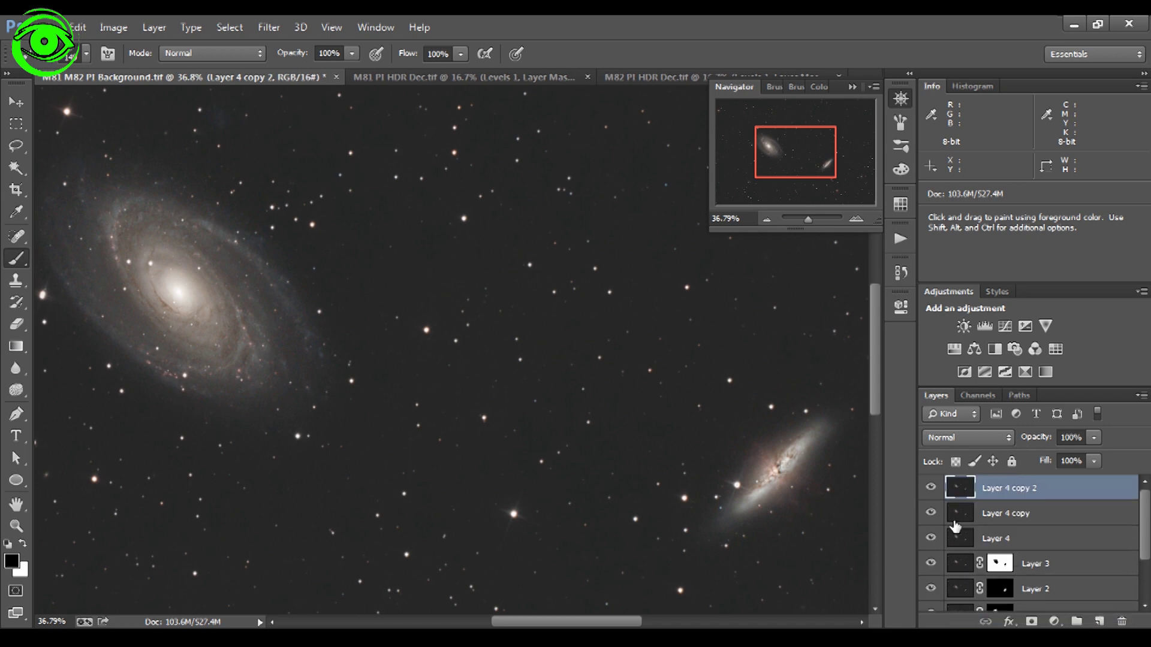
{"action": "left_click", "coordinate": [957, 514]}
{"action": "left_click", "coordinate": [959, 494], "text": "shift"}
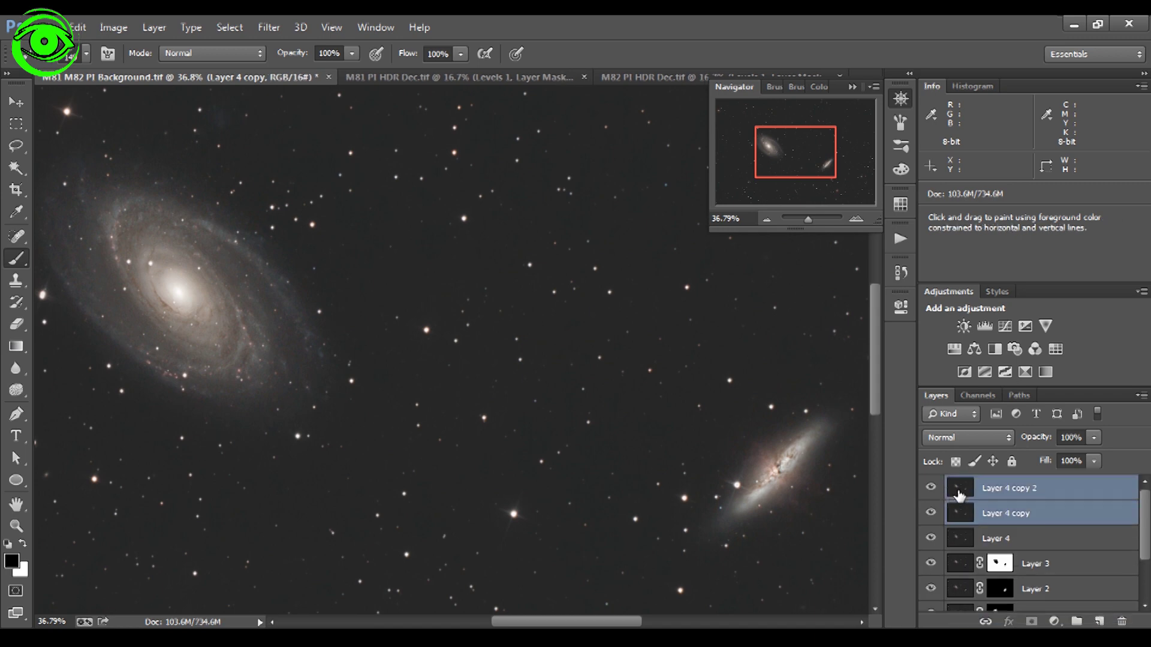
{"action": "left_click_drag", "start_coordinate": [1002, 499], "coordinate": [1077, 623]}
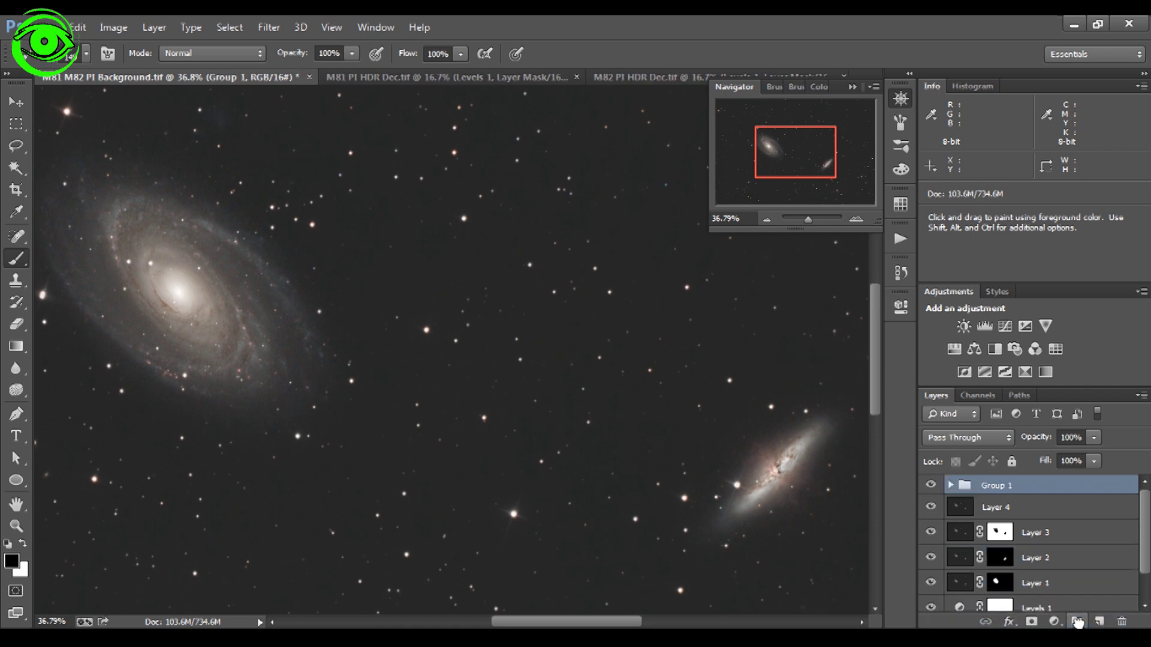
Step: Apply a High Pass filter with a 1.1-pixel radius to Layer 4 copy 2 inside Group 1
{"action": "left_click", "coordinate": [949, 486]}
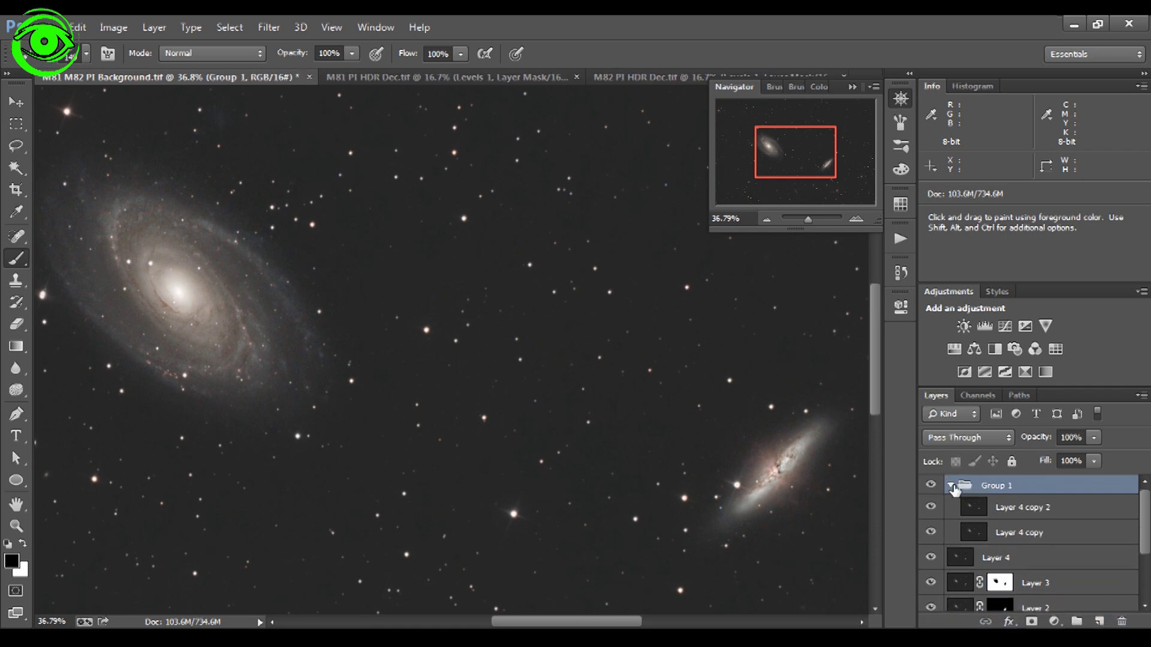
{"action": "left_click", "coordinate": [978, 511]}
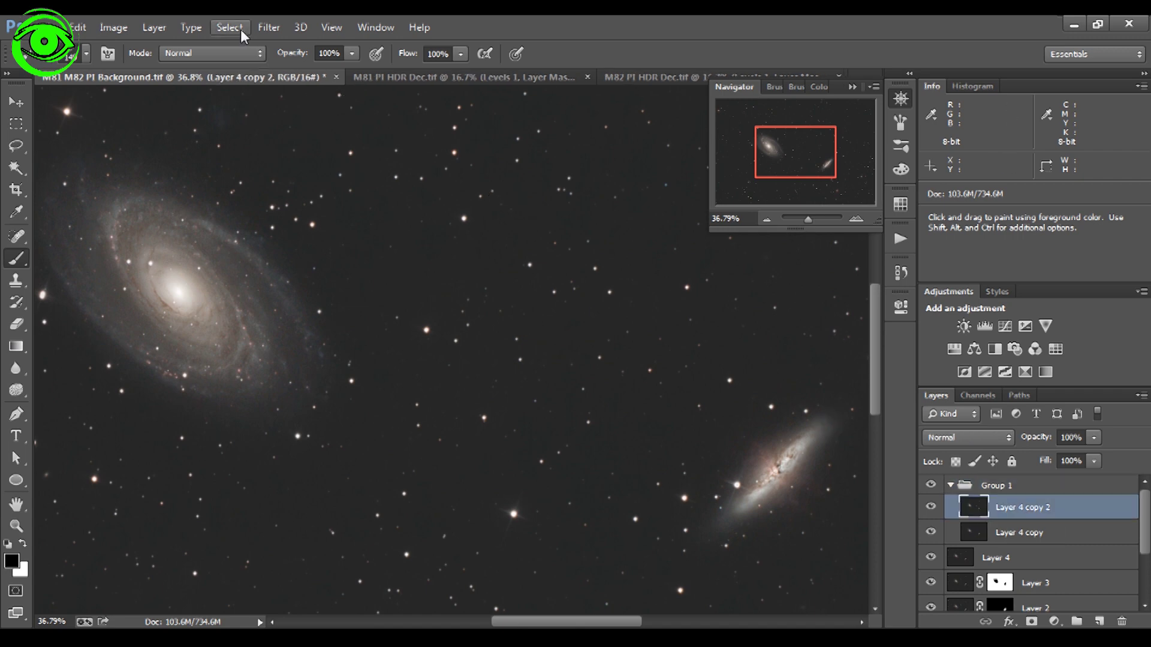
{"action": "left_click", "coordinate": [266, 29]}
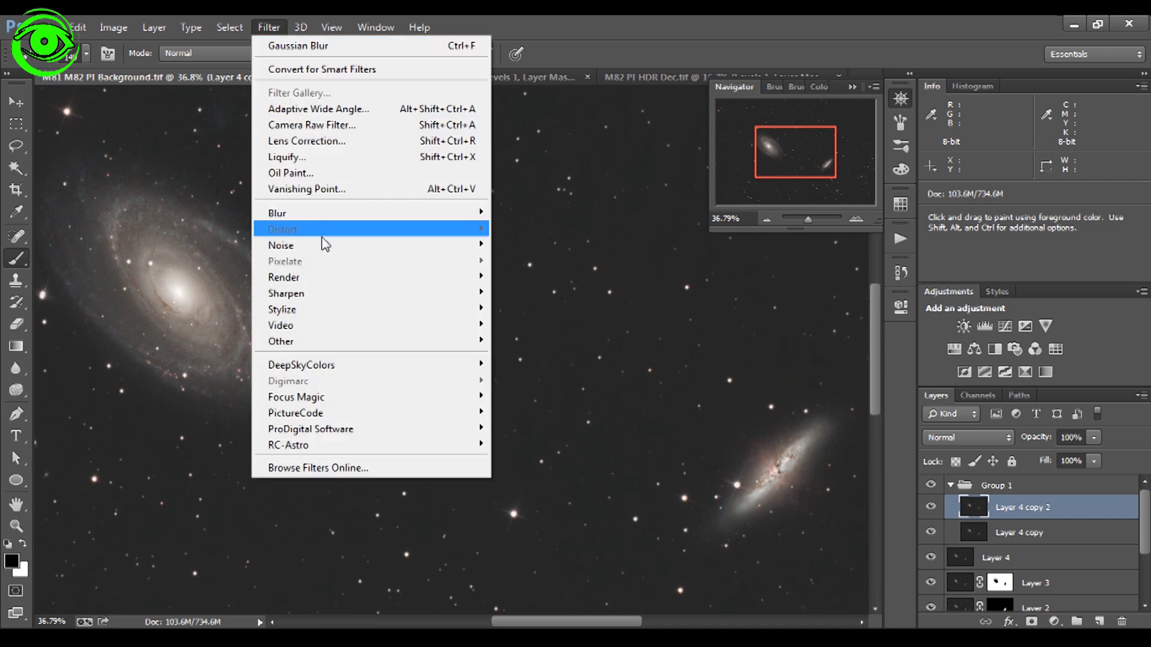
{"action": "mouse_move", "coordinate": [386, 348]}
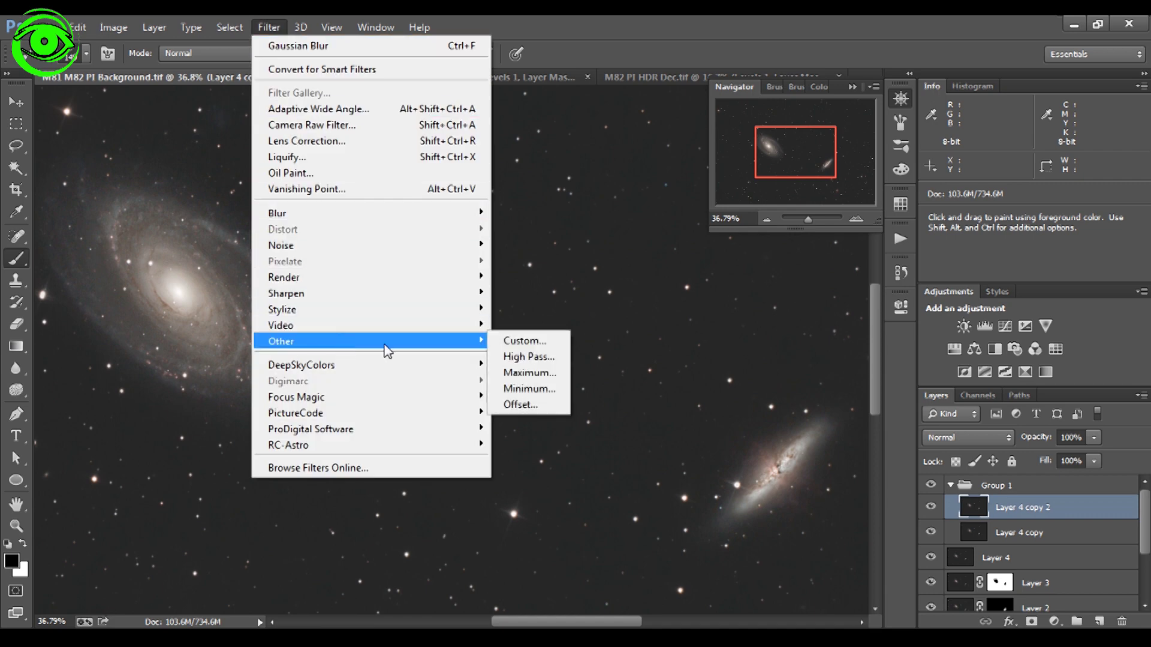
{"action": "left_click", "coordinate": [542, 362]}
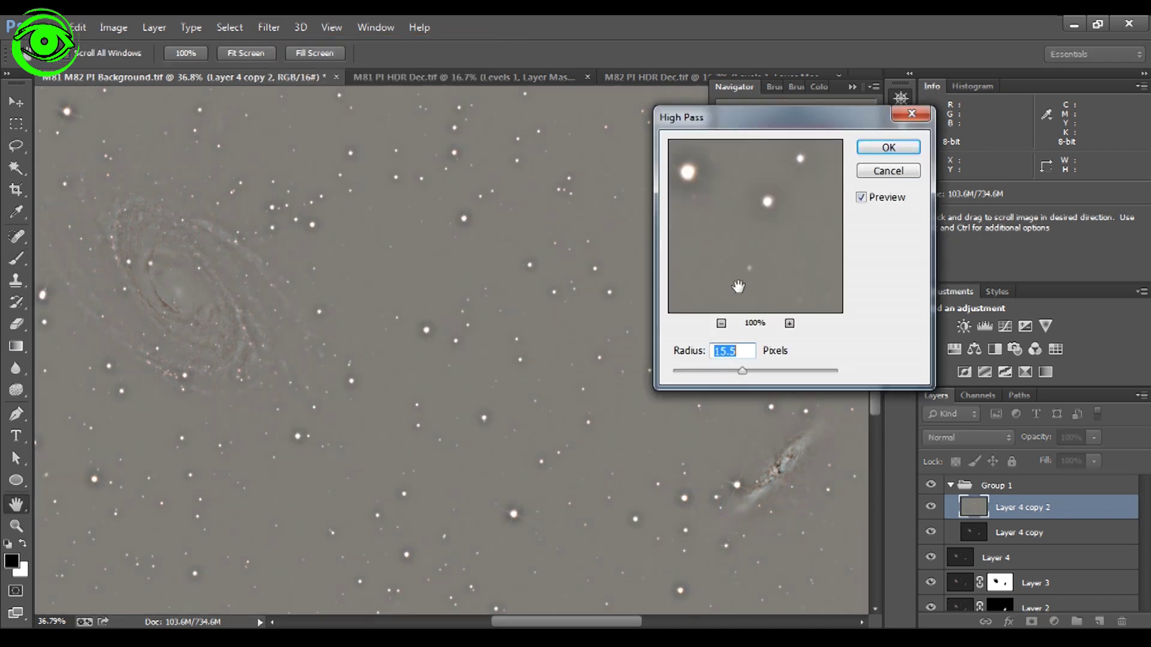
{"action": "left_click_drag", "start_coordinate": [743, 372], "coordinate": [682, 379]}
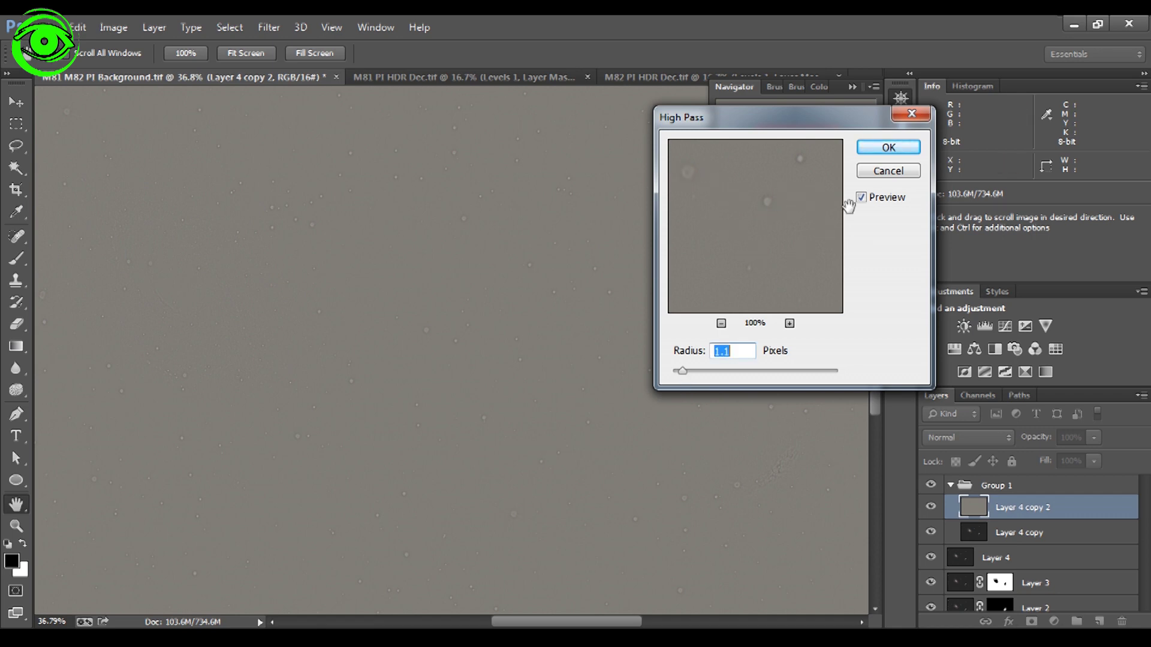
{"action": "left_click", "coordinate": [872, 151]}
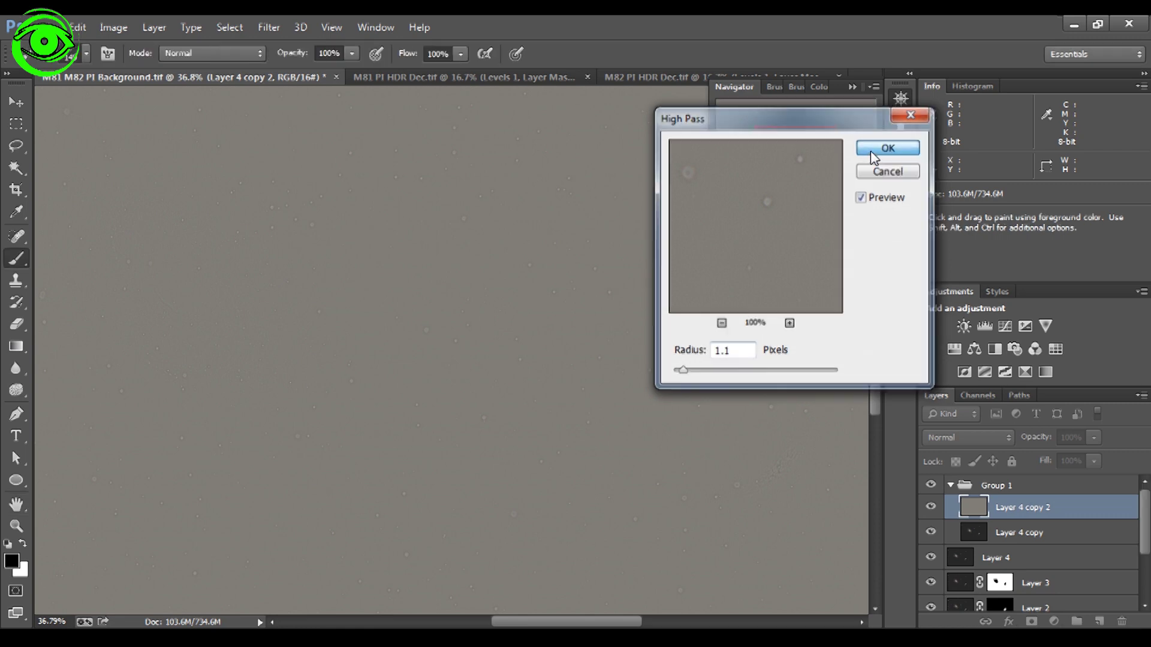
Step: Set Layer 4 copy 2's blend mode to Overlay and compare the galaxies with the layer hidden and shown
{"action": "left_click", "coordinate": [1010, 443]}
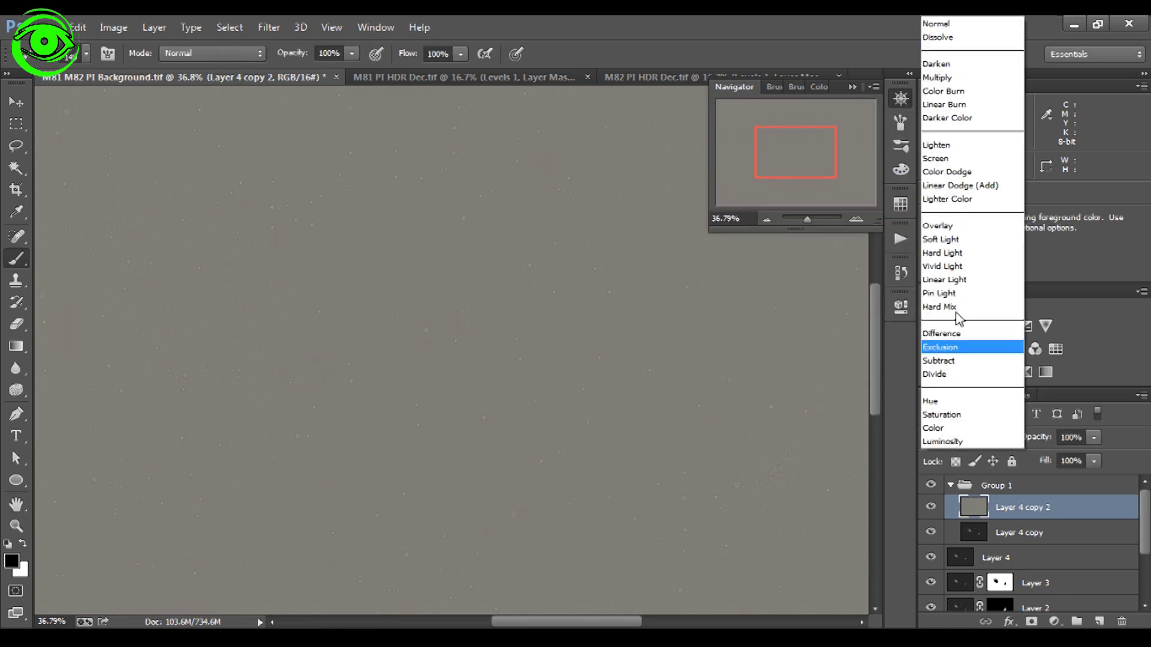
{"action": "left_click", "coordinate": [958, 225]}
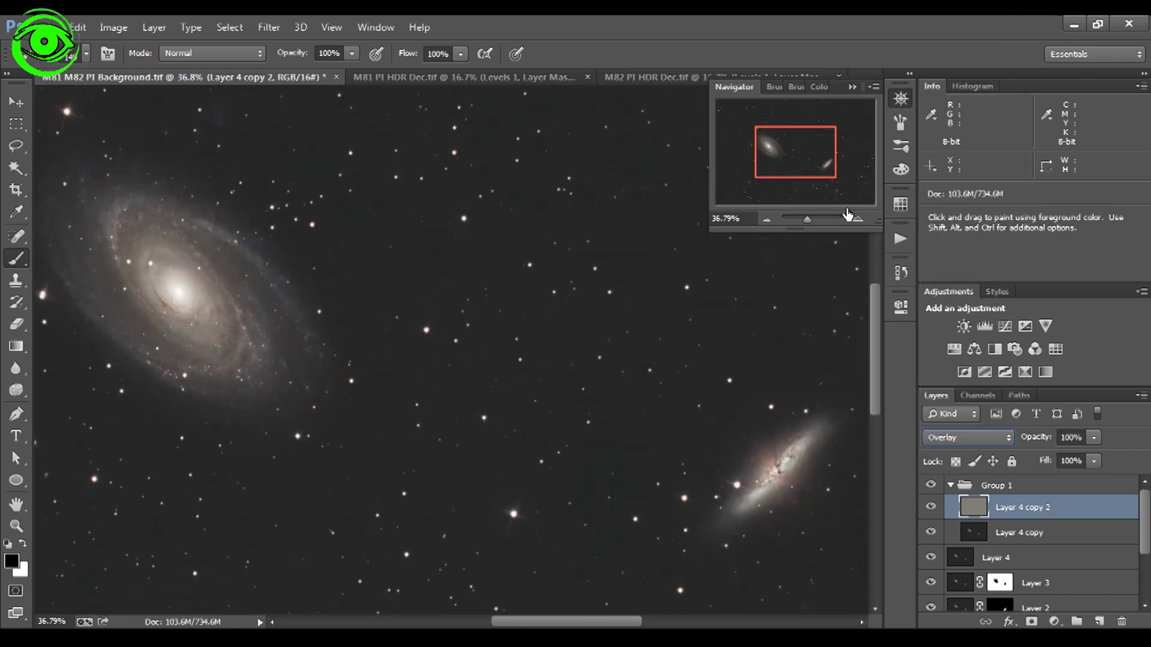
{"action": "left_click_drag", "start_coordinate": [808, 220], "coordinate": [813, 220]}
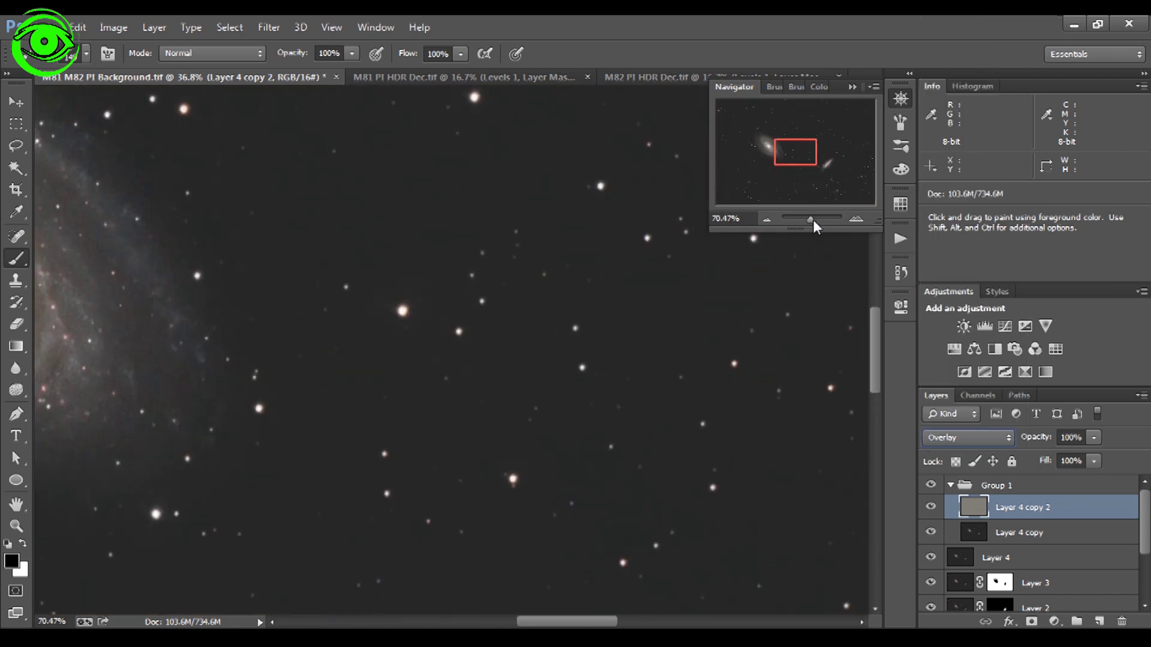
{"action": "left_click_drag", "start_coordinate": [789, 160], "coordinate": [769, 153]}
{"action": "left_click_drag", "start_coordinate": [810, 219], "coordinate": [807, 221]}
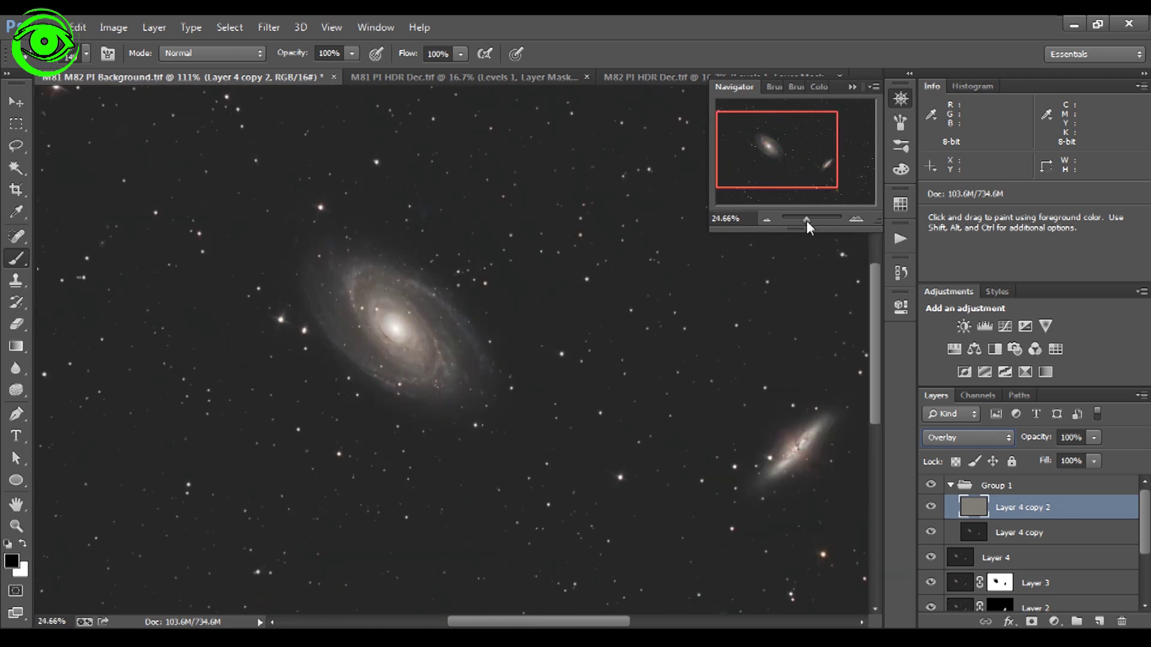
{"action": "left_click", "coordinate": [930, 509]}
{"action": "left_click", "coordinate": [930, 509]}
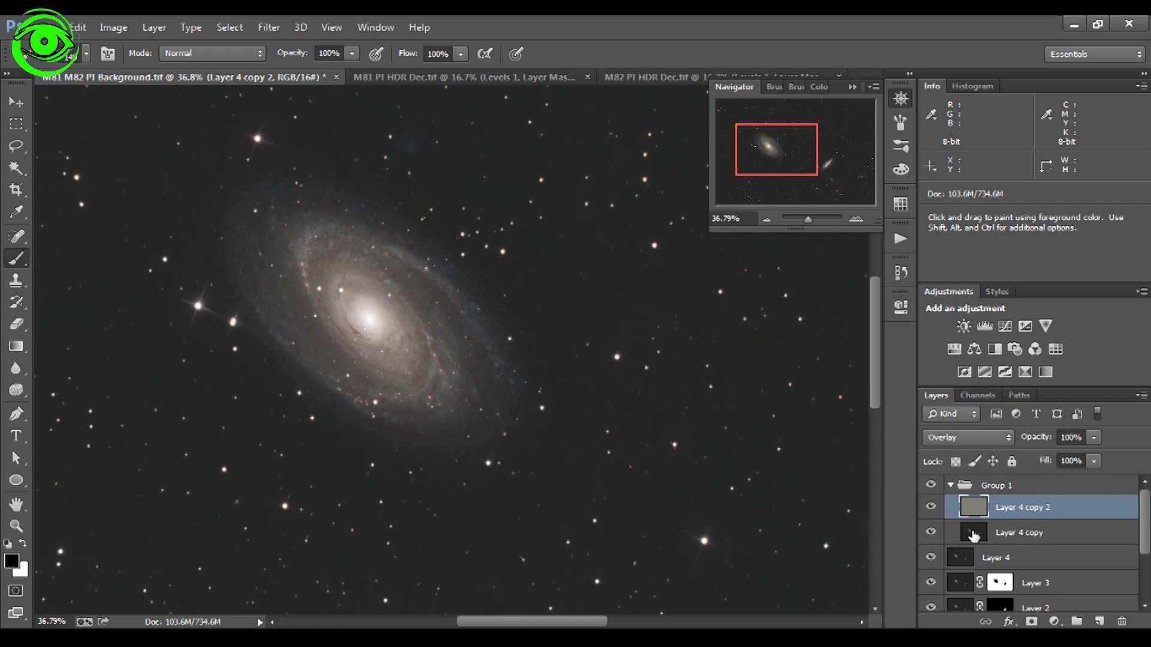
Step: Apply a High Pass filter with a radius of about 16.8 pixels to Layer 4 copy
{"action": "left_click", "coordinate": [973, 533]}
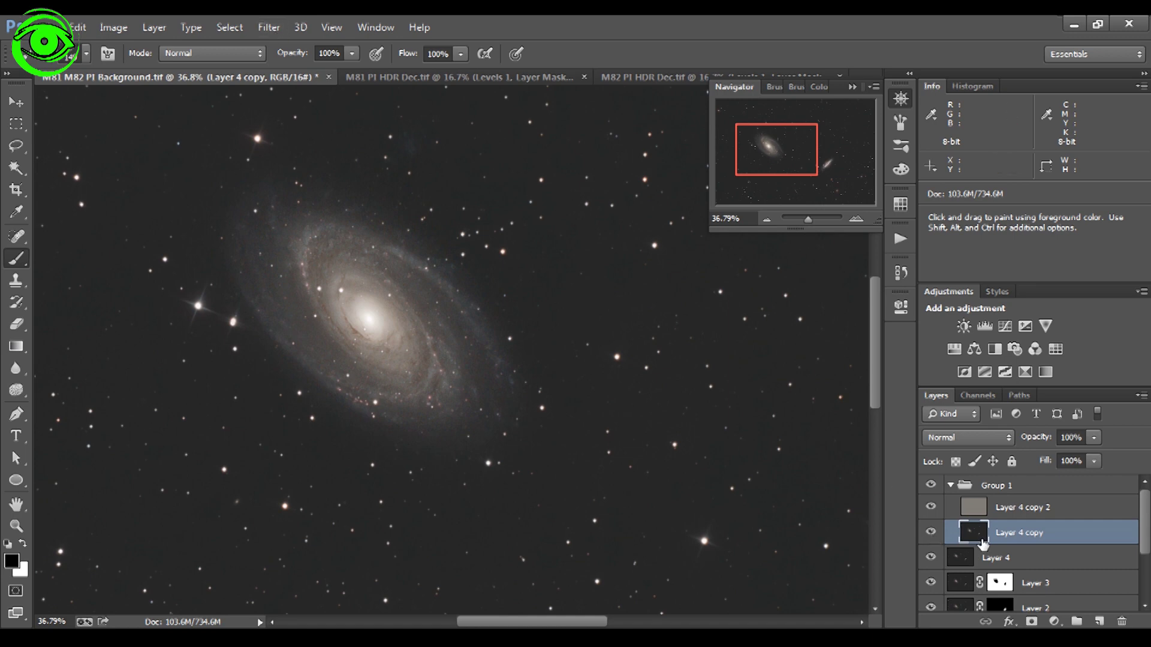
{"action": "left_click", "coordinate": [263, 27]}
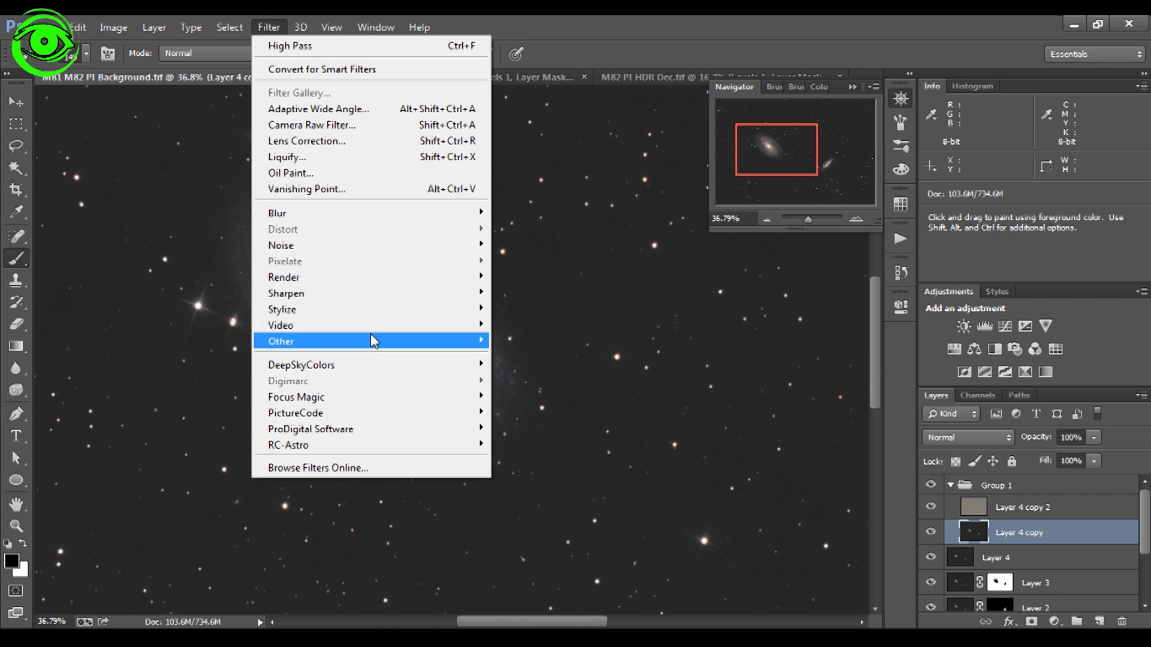
{"action": "mouse_move", "coordinate": [384, 342]}
{"action": "left_click", "coordinate": [524, 363]}
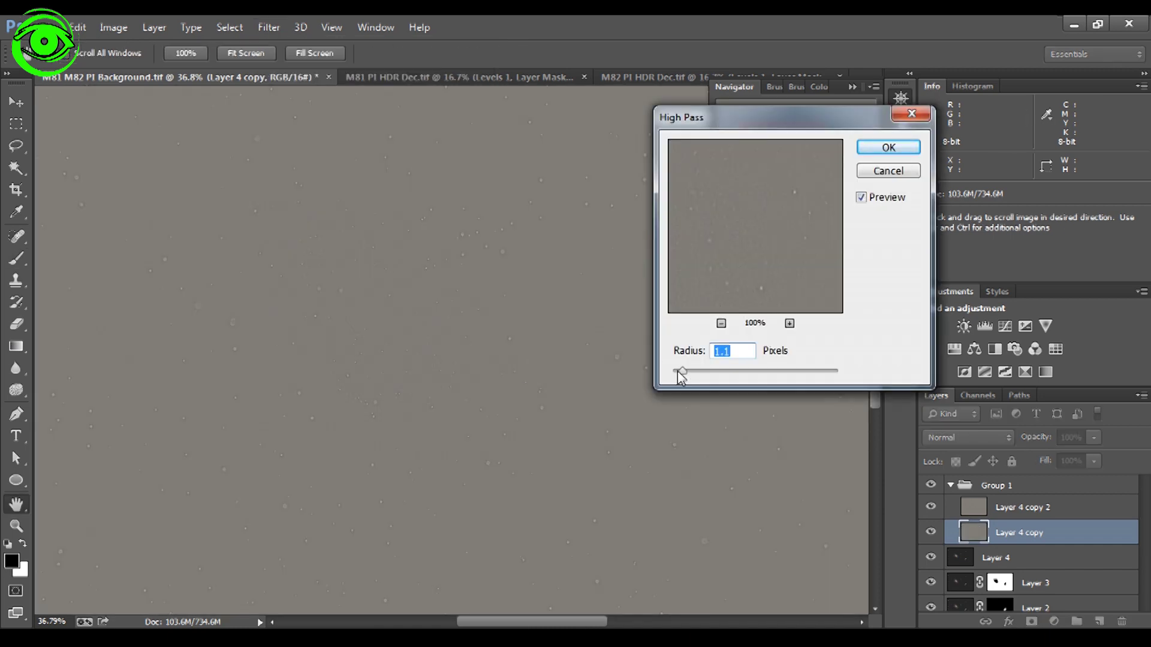
{"action": "left_click_drag", "start_coordinate": [681, 371], "coordinate": [692, 374]}
{"action": "left_click_drag", "start_coordinate": [707, 374], "coordinate": [742, 374]}
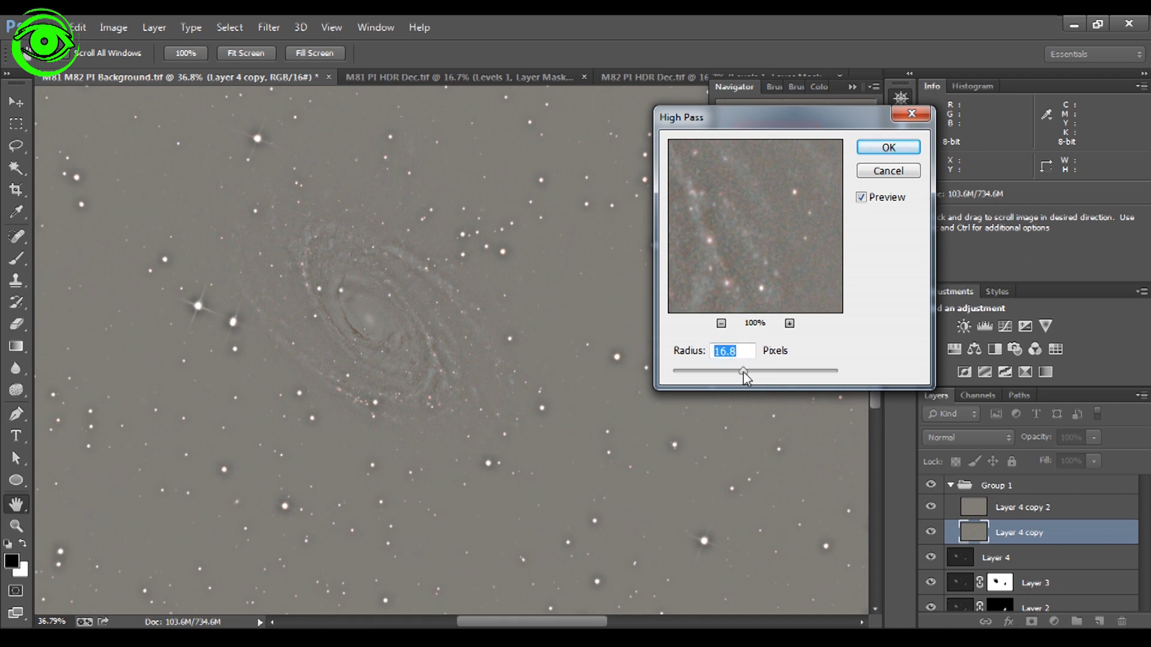
{"action": "left_click_drag", "start_coordinate": [743, 373], "coordinate": [742, 374]}
{"action": "left_click", "coordinate": [887, 147]}
{"action": "key", "text": "b"}
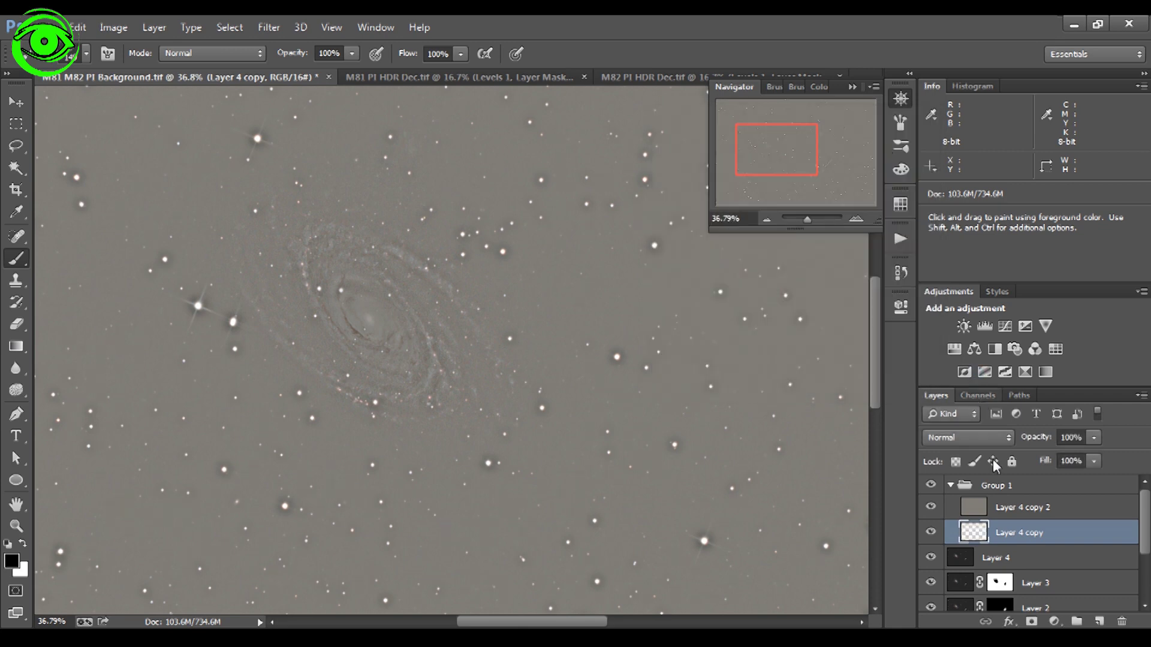
Step: Set Layer 4 copy's blend mode to Soft Light, collapse Group 1 and compare M81 with the group hidden and shown
{"action": "left_click", "coordinate": [1009, 440]}
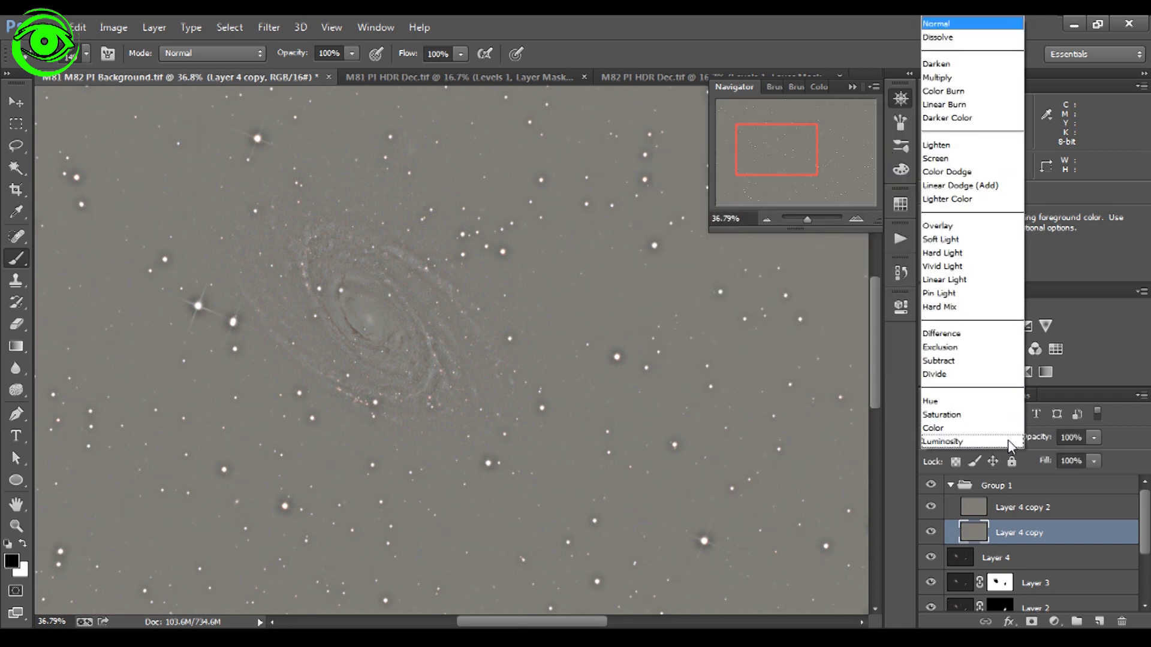
{"action": "left_click", "coordinate": [964, 242]}
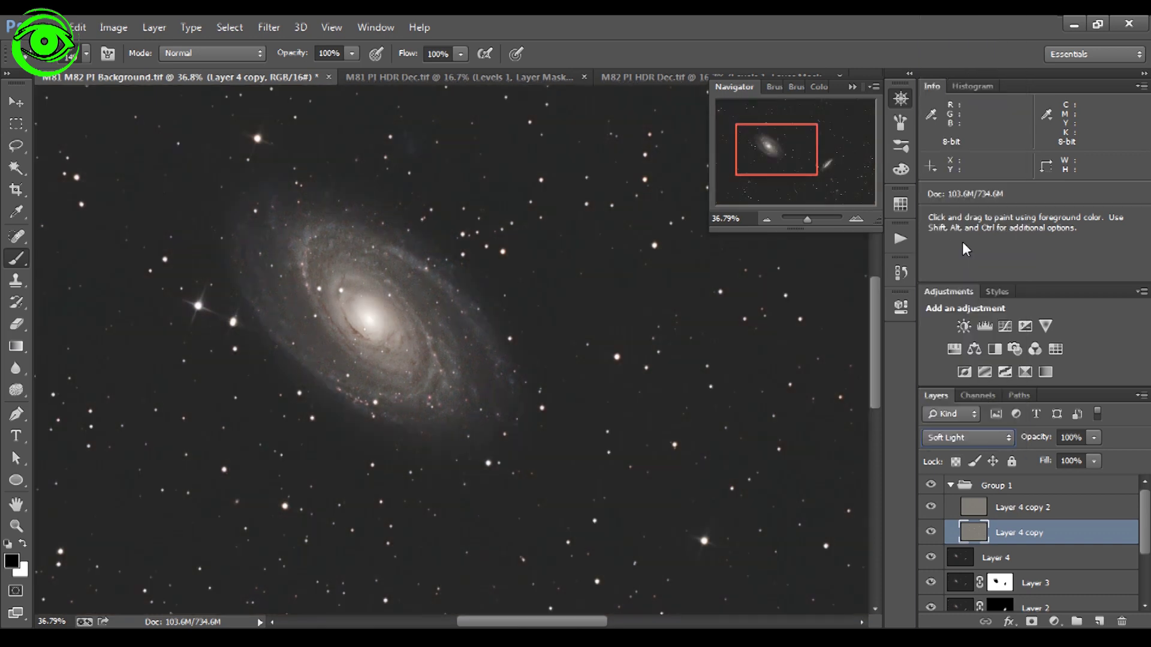
{"action": "left_click", "coordinate": [951, 487]}
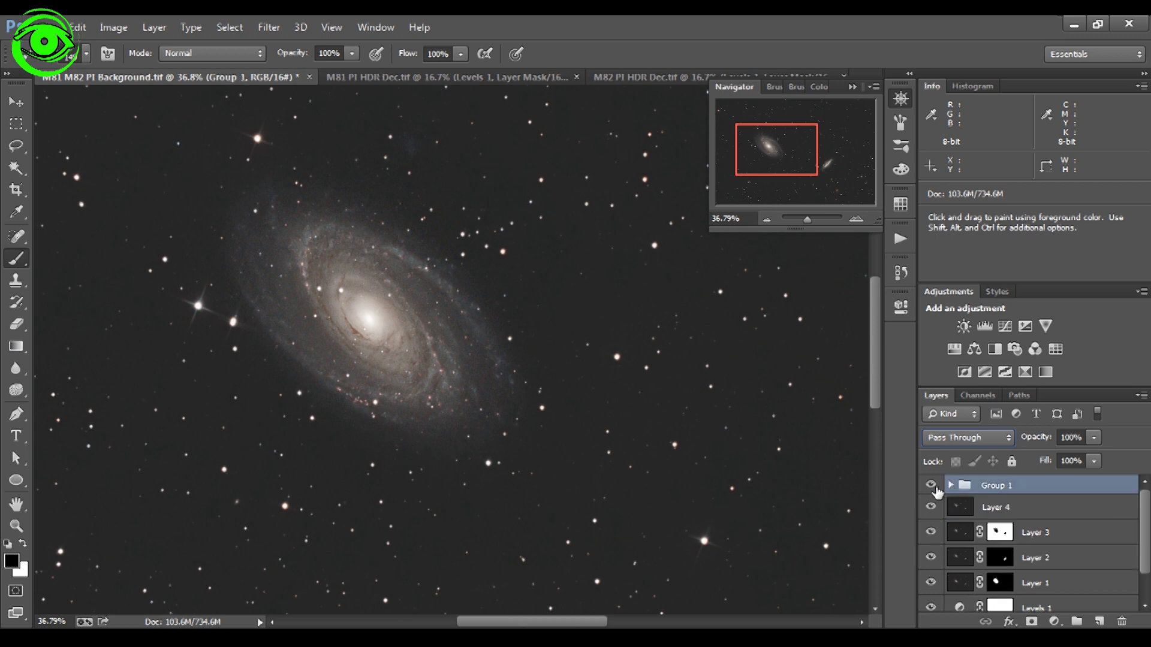
{"action": "left_click", "coordinate": [931, 486]}
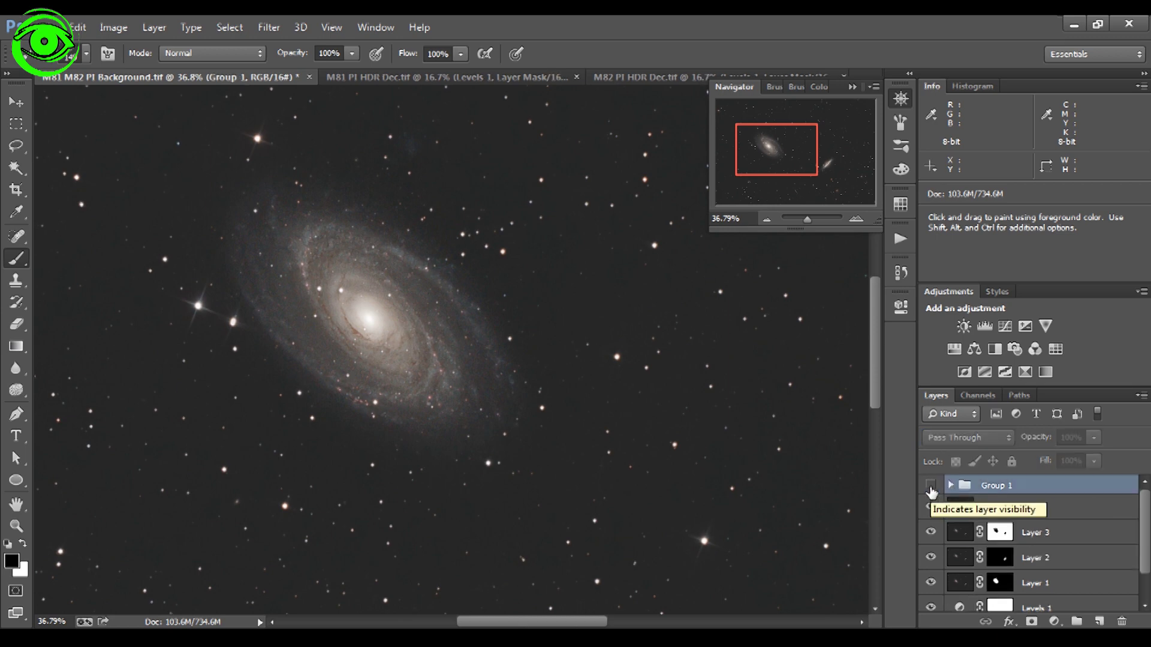
{"action": "left_click", "coordinate": [931, 486]}
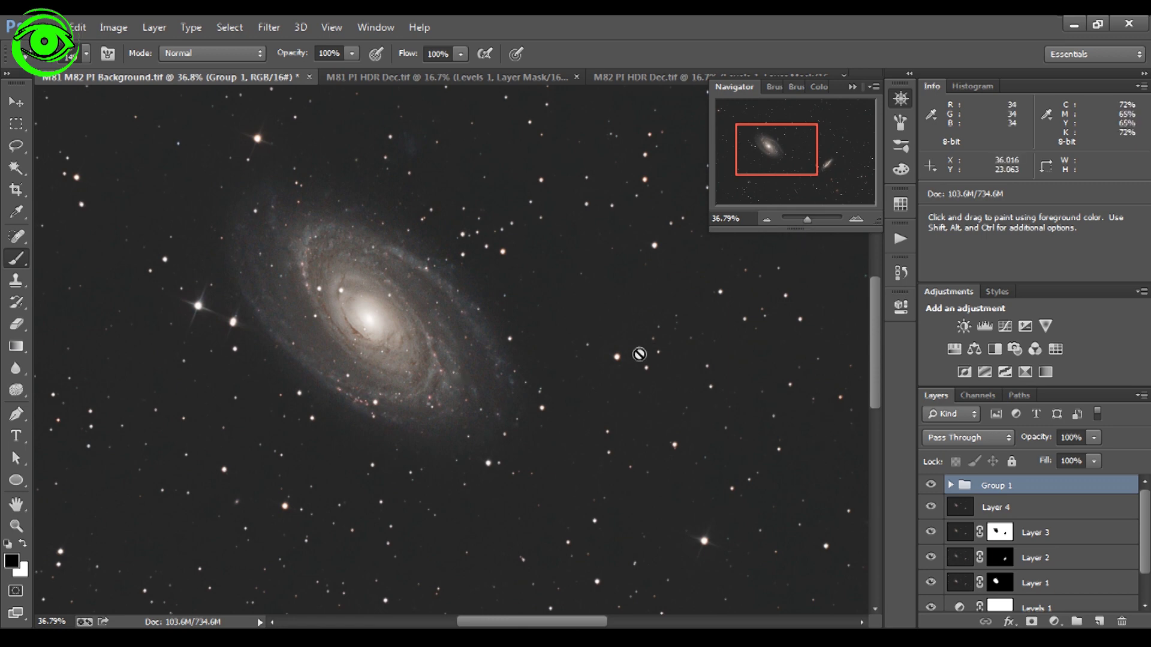
{"action": "left_click", "coordinate": [930, 485]}
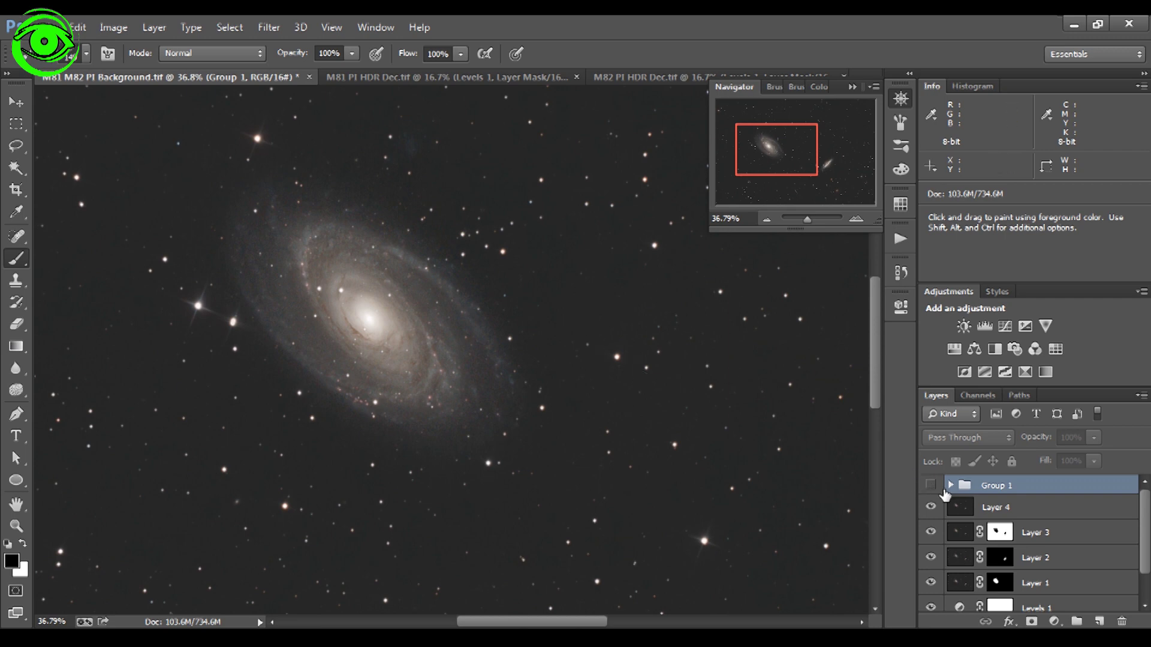
{"action": "left_click", "coordinate": [931, 485]}
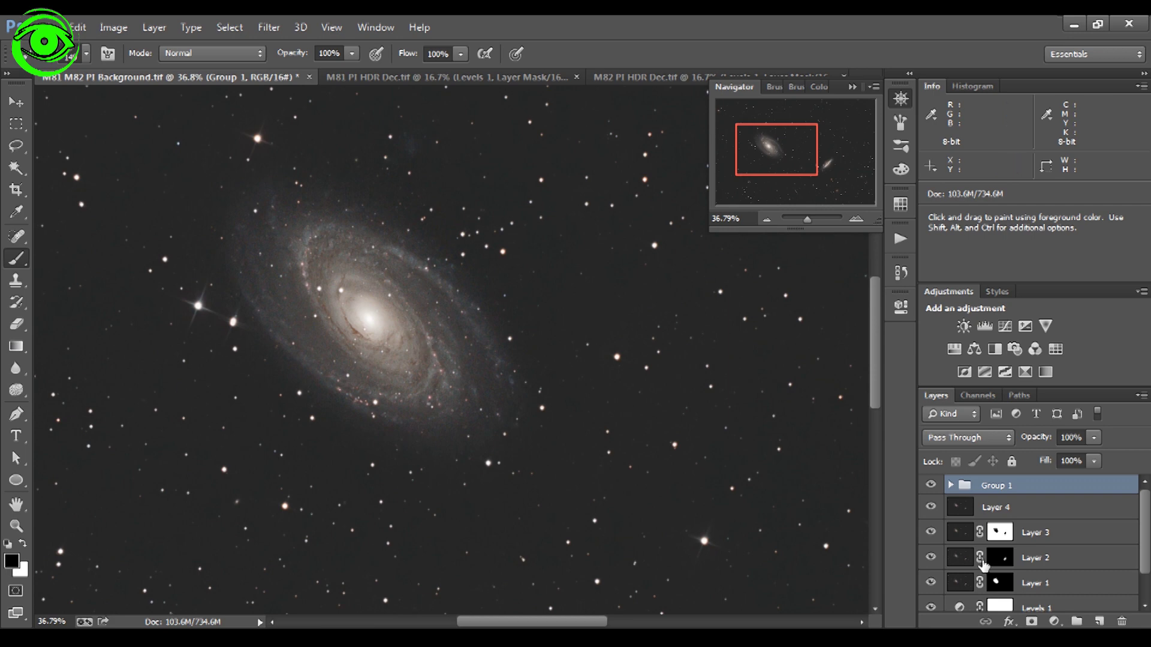
Step: Add a layer mask to Group 1 and invert it to black
{"action": "left_click", "coordinate": [1031, 622]}
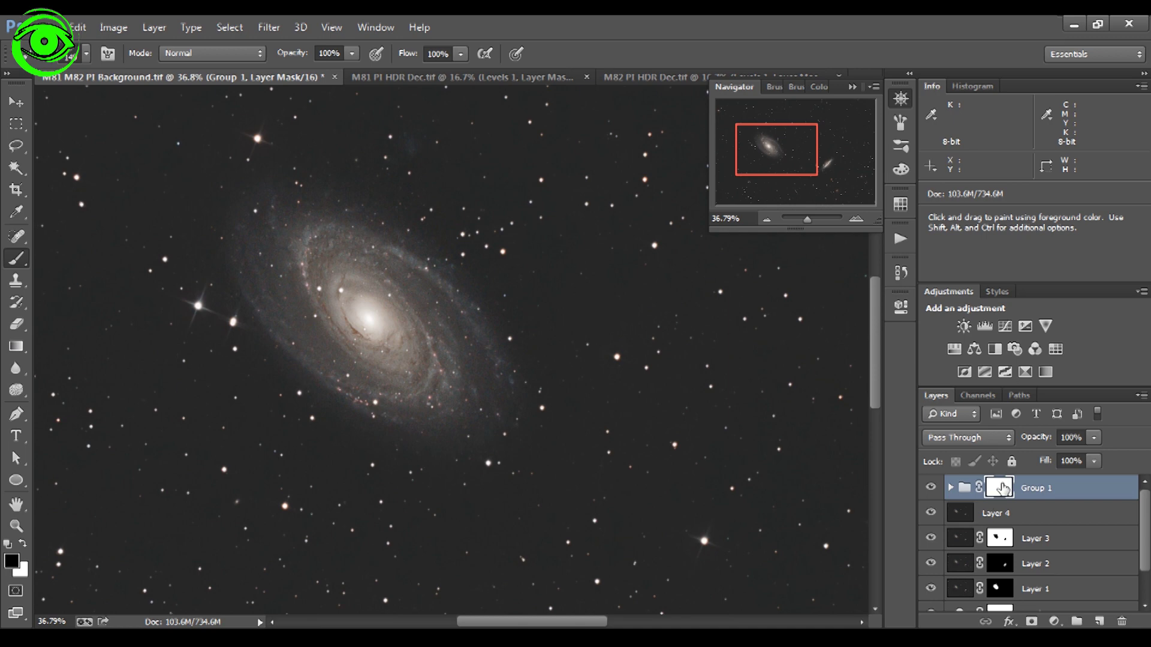
{"action": "double_click", "coordinate": [1003, 488]}
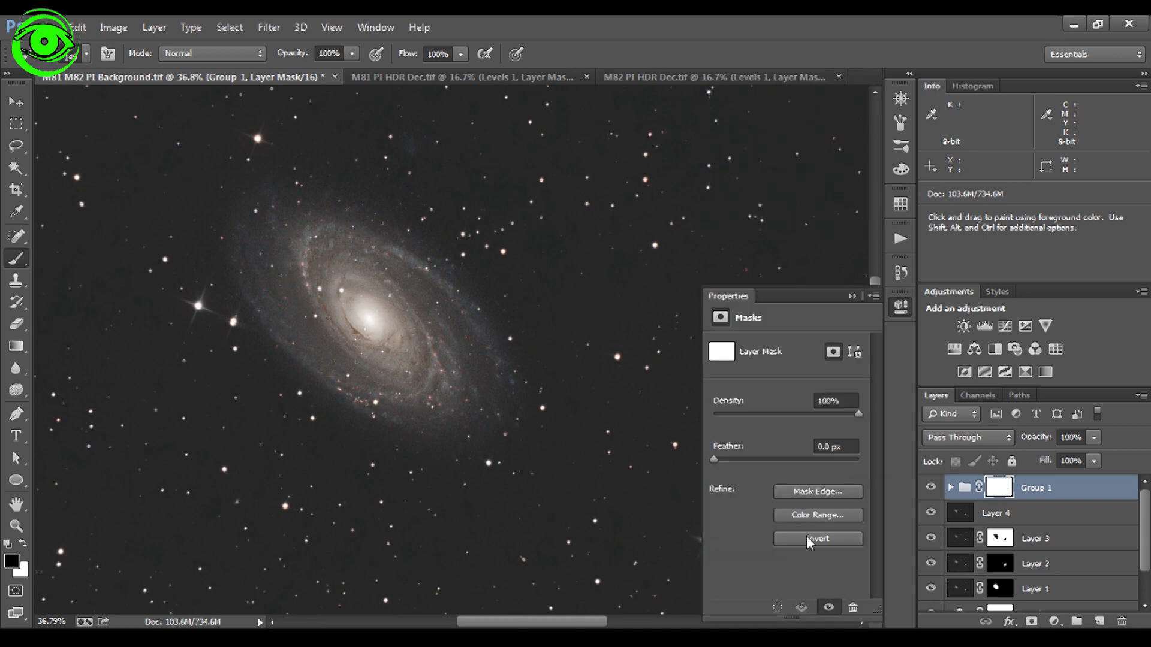
{"action": "left_click", "coordinate": [807, 538]}
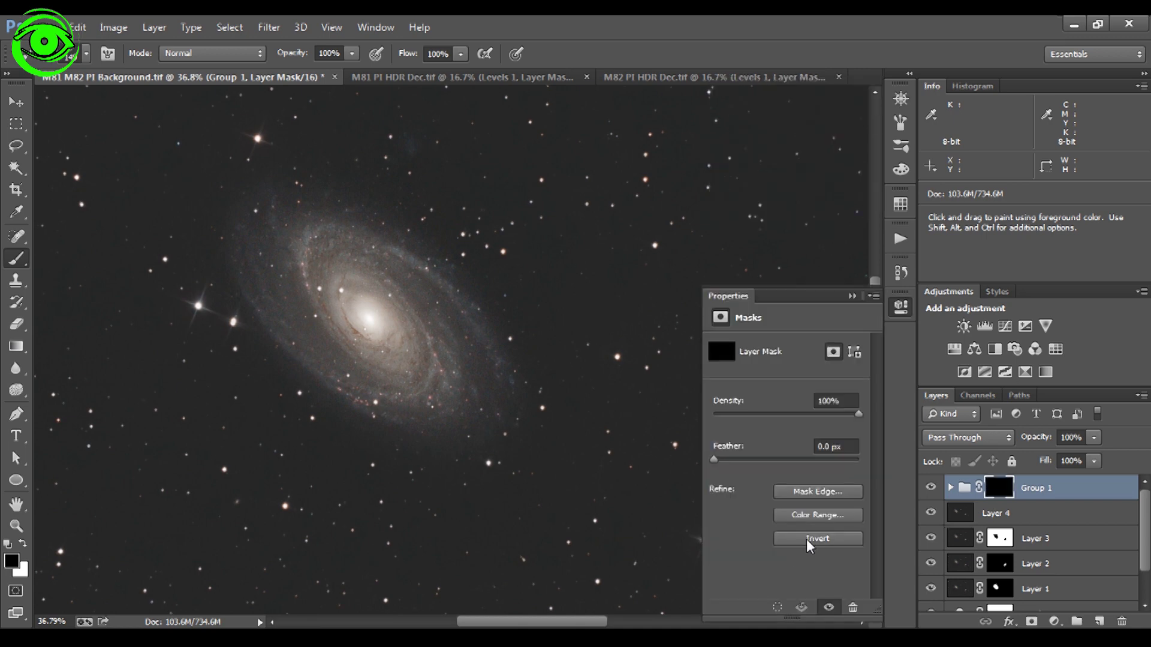
{"action": "left_click", "coordinate": [854, 297]}
Step: Paint white over M82 on Group 1's mask with a 59 px brush and compare the galaxy with the group hidden and shown
{"action": "left_click_drag", "start_coordinate": [477, 624], "coordinate": [545, 623]}
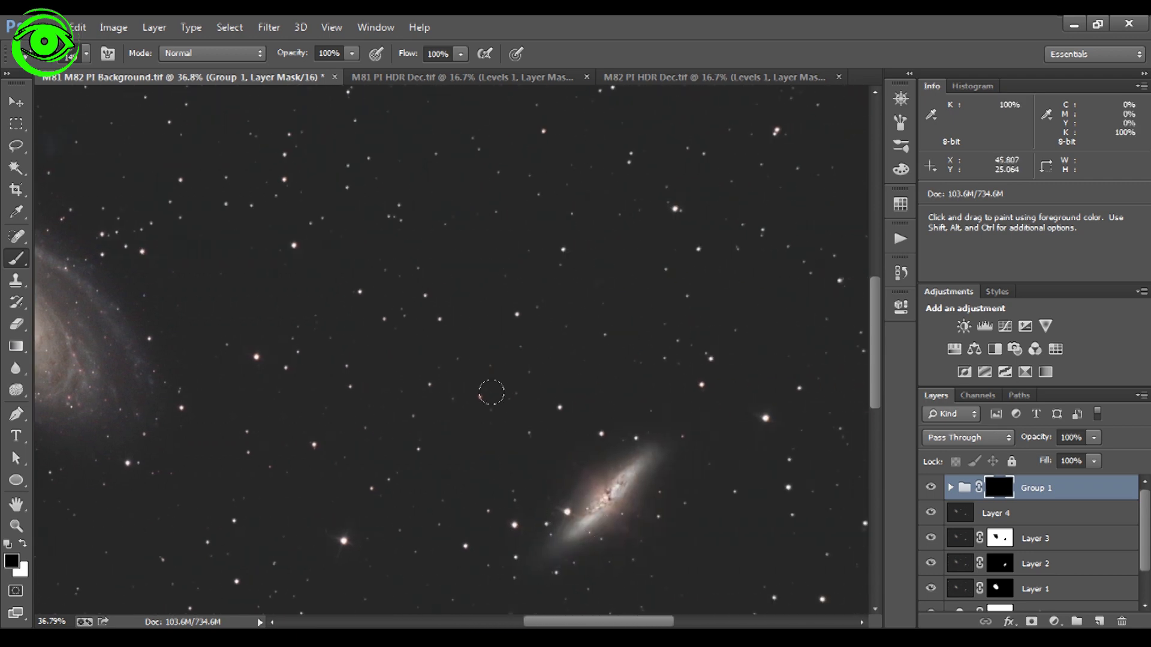
{"action": "left_click", "coordinate": [86, 53]}
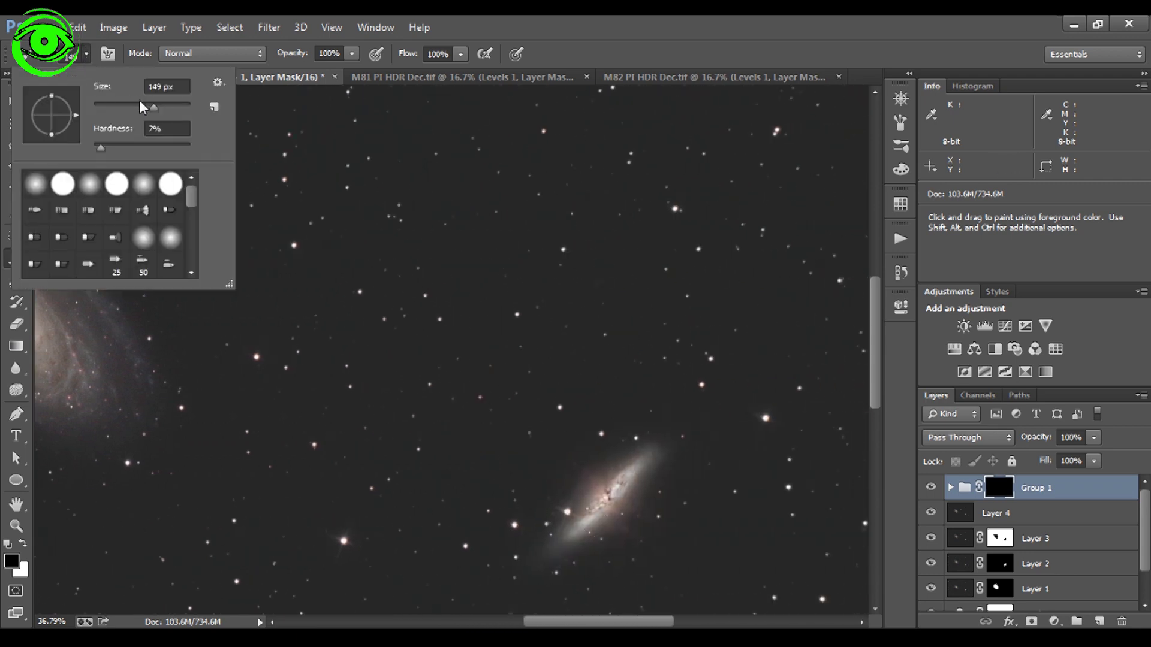
{"action": "left_click_drag", "start_coordinate": [154, 113], "coordinate": [124, 113]}
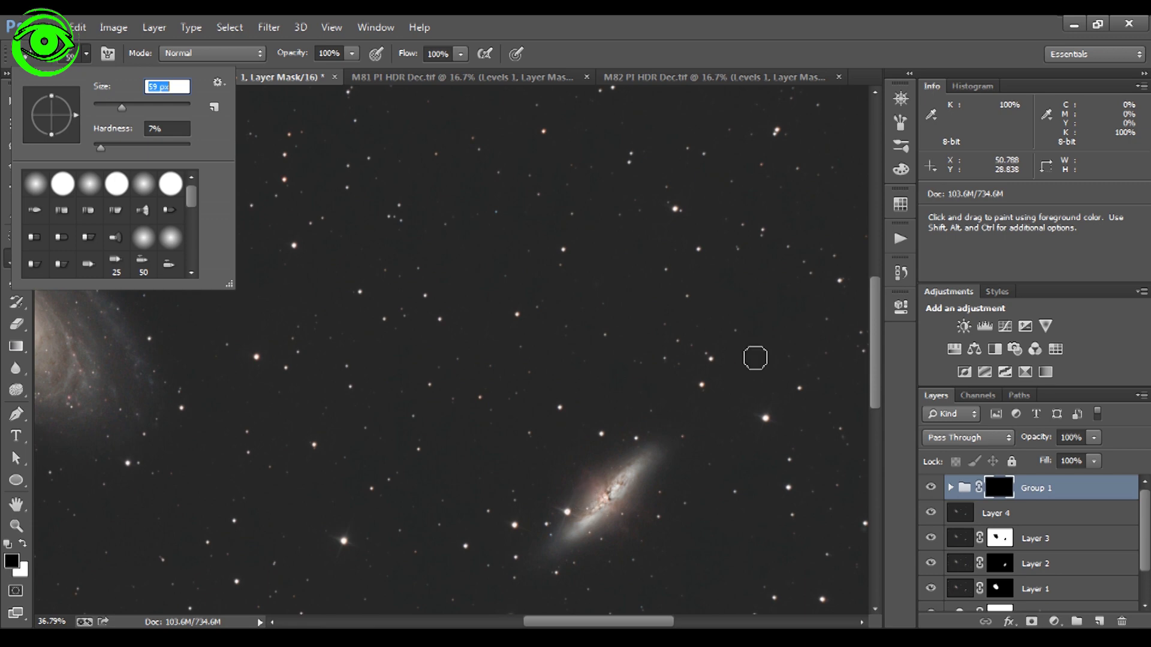
{"action": "left_click", "coordinate": [900, 100]}
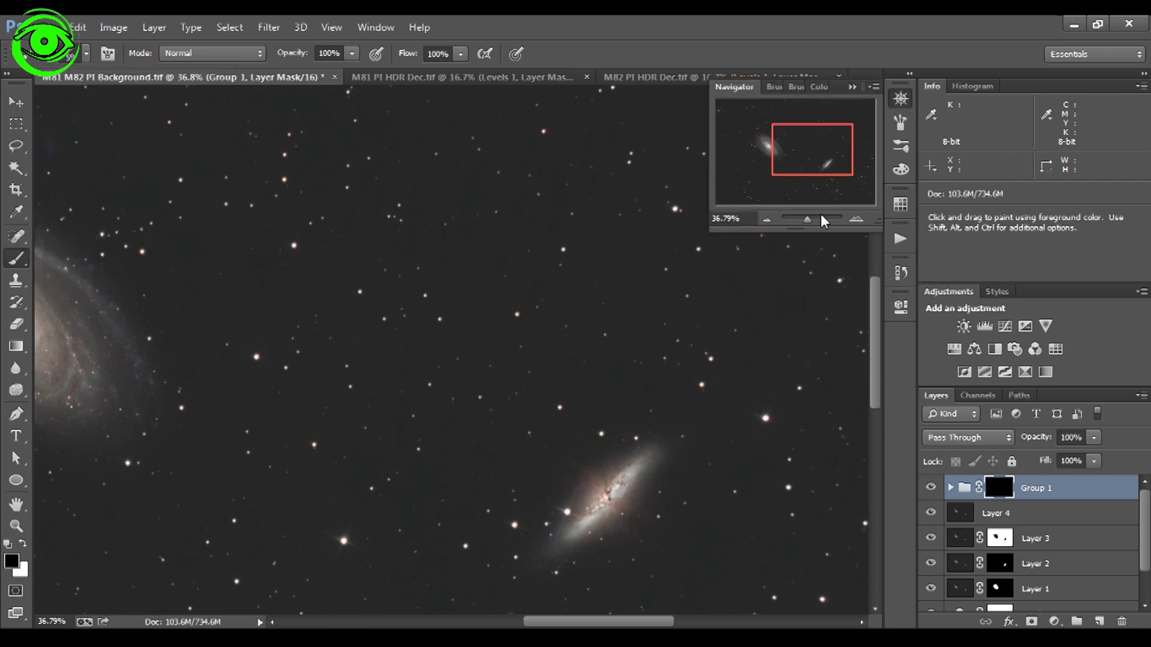
{"action": "left_click_drag", "start_coordinate": [806, 223], "coordinate": [809, 219]}
{"action": "left_click_drag", "start_coordinate": [801, 157], "coordinate": [812, 172]}
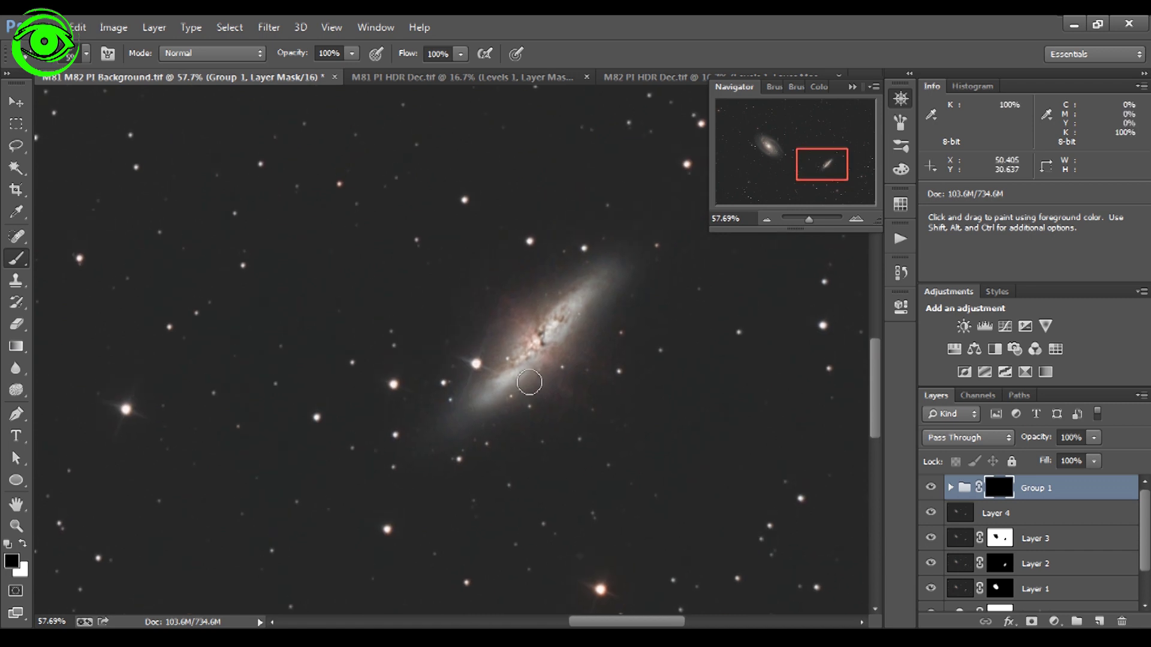
{"action": "left_click", "coordinate": [24, 546]}
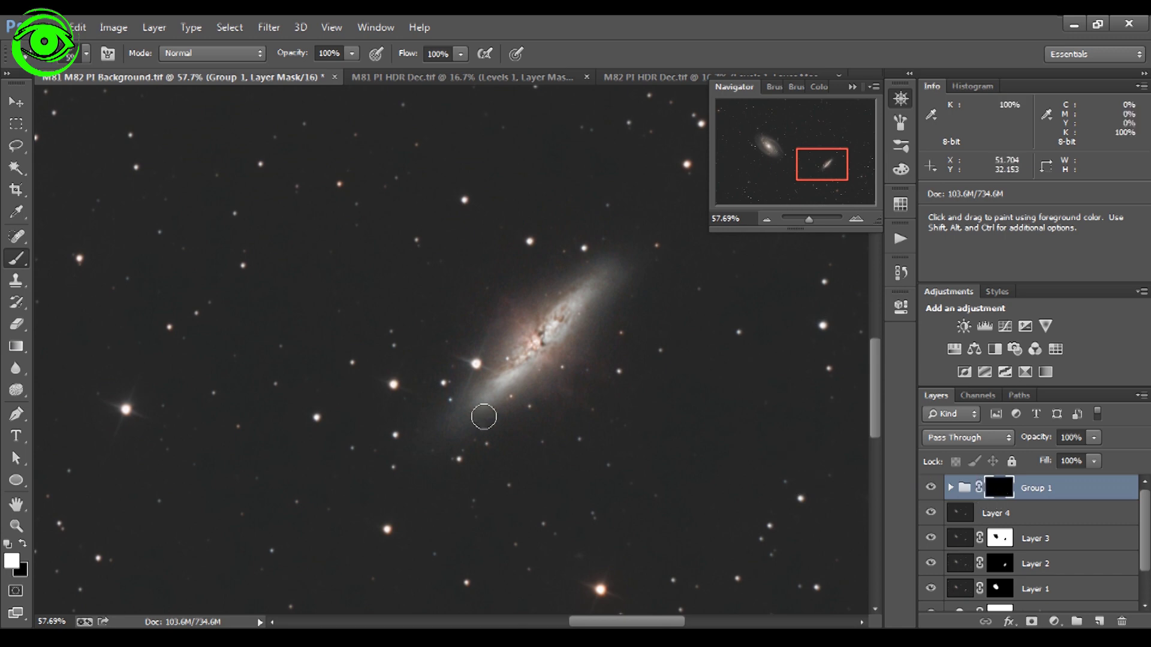
{"action": "mouse_move", "coordinate": [503, 380]}
{"action": "left_mouse_down"}
{"action": "mouse_move", "coordinate": [533, 334]}
{"action": "mouse_move", "coordinate": [522, 356]}
{"action": "mouse_move", "coordinate": [527, 343]}
{"action": "left_mouse_up"}
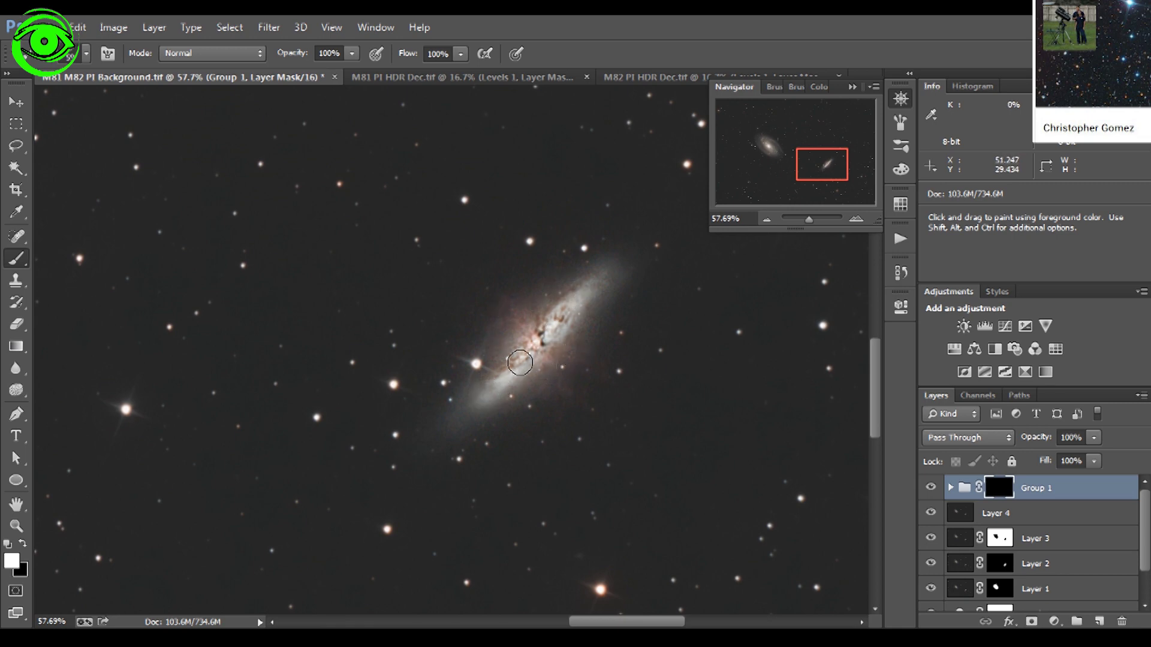
{"action": "left_click", "coordinate": [541, 371]}
{"action": "left_click", "coordinate": [931, 489]}
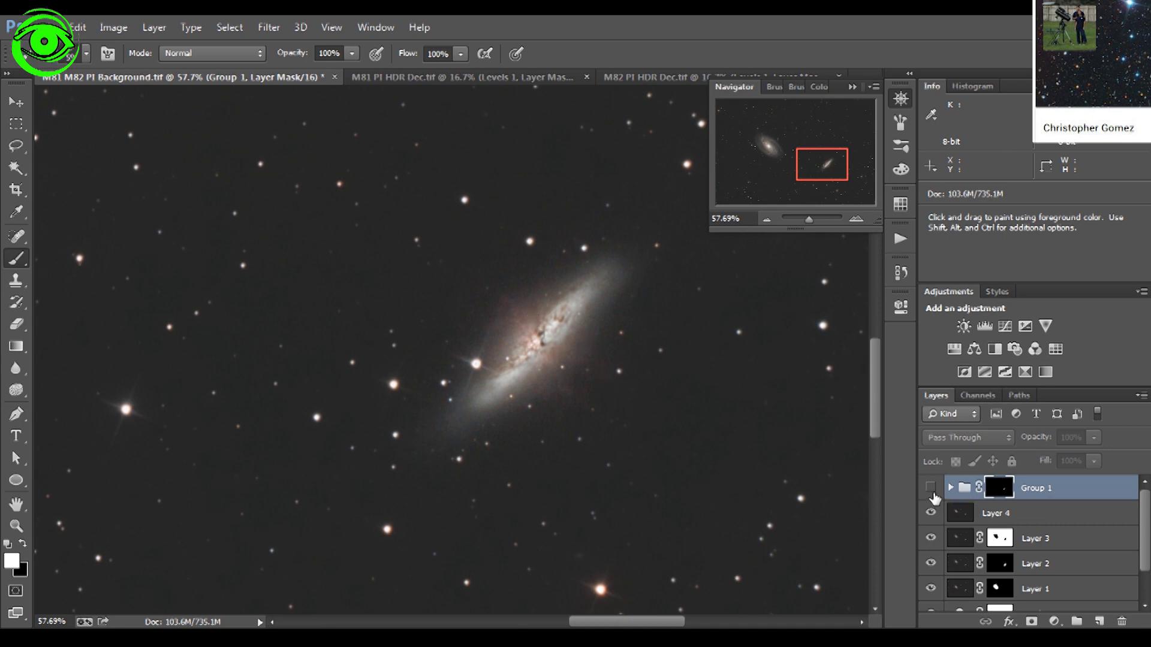
{"action": "left_click", "coordinate": [931, 488]}
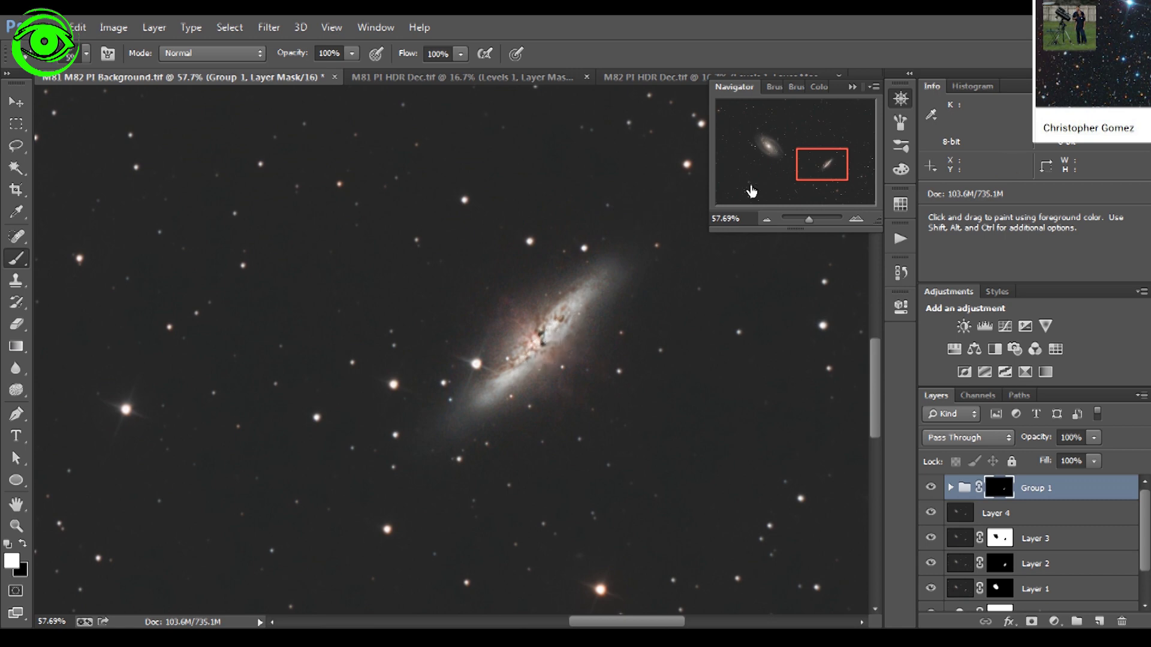
Step: Paint white along M81's spiral arms and around its core on Group 1's mask, and compare the galaxy with the group hidden and shown
{"action": "left_click_drag", "start_coordinate": [825, 167], "coordinate": [773, 148]}
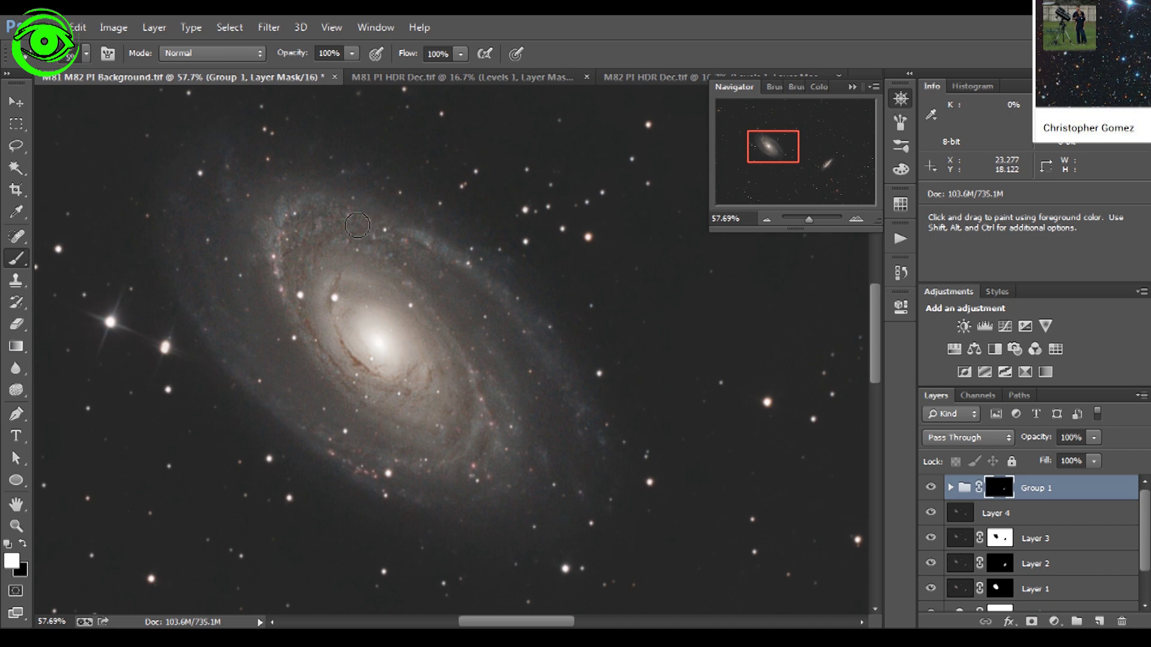
{"action": "mouse_move", "coordinate": [344, 358]}
{"action": "left_mouse_down"}
{"action": "mouse_move", "coordinate": [349, 386]}
{"action": "mouse_move", "coordinate": [423, 419]}
{"action": "mouse_move", "coordinate": [460, 391]}
{"action": "mouse_move", "coordinate": [472, 403]}
{"action": "mouse_move", "coordinate": [467, 462]}
{"action": "mouse_move", "coordinate": [398, 476]}
{"action": "mouse_move", "coordinate": [334, 449]}
{"action": "mouse_move", "coordinate": [410, 493]}
{"action": "mouse_move", "coordinate": [422, 470]}
{"action": "mouse_move", "coordinate": [486, 465]}
{"action": "mouse_move", "coordinate": [506, 375]}
{"action": "mouse_move", "coordinate": [478, 370]}
{"action": "mouse_move", "coordinate": [534, 444]}
{"action": "mouse_move", "coordinate": [411, 239]}
{"action": "mouse_move", "coordinate": [478, 268]}
{"action": "mouse_move", "coordinate": [531, 324]}
{"action": "mouse_move", "coordinate": [580, 439]}
{"action": "mouse_move", "coordinate": [464, 428]}
{"action": "left_mouse_up"}
{"action": "left_click_drag", "start_coordinate": [427, 366], "coordinate": [423, 341]}
{"action": "mouse_move", "coordinate": [392, 306]}
{"action": "left_mouse_down"}
{"action": "mouse_move", "coordinate": [344, 284]}
{"action": "mouse_move", "coordinate": [388, 271]}
{"action": "mouse_move", "coordinate": [426, 295]}
{"action": "left_mouse_up"}
{"action": "left_click", "coordinate": [931, 488]}
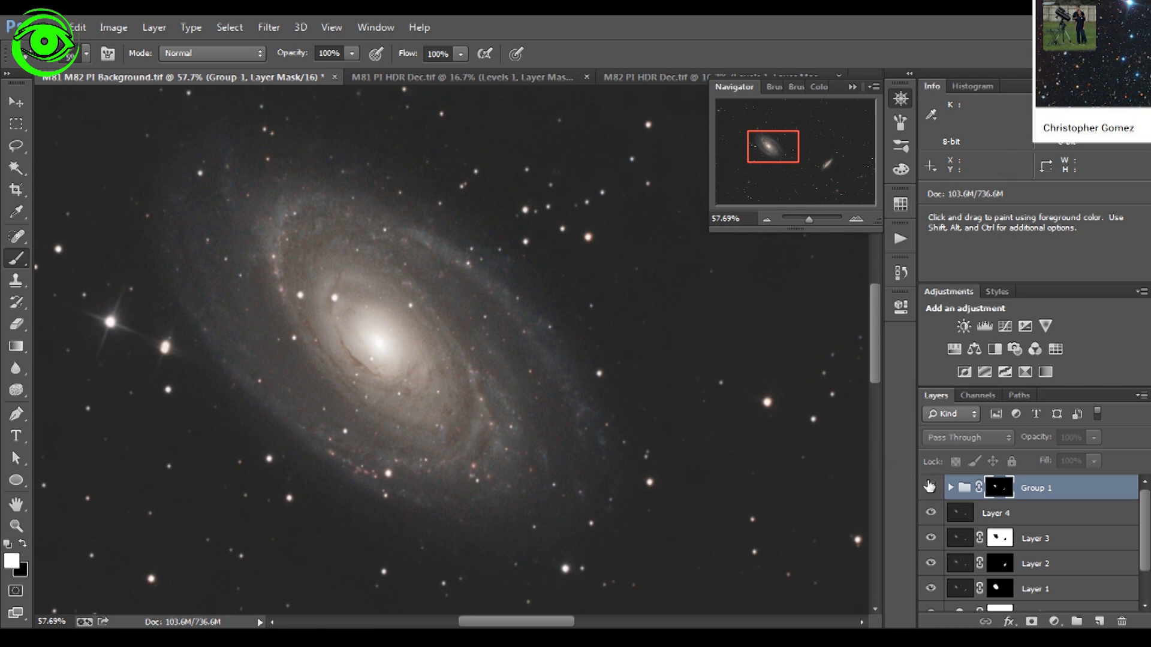
{"action": "left_click", "coordinate": [931, 488]}
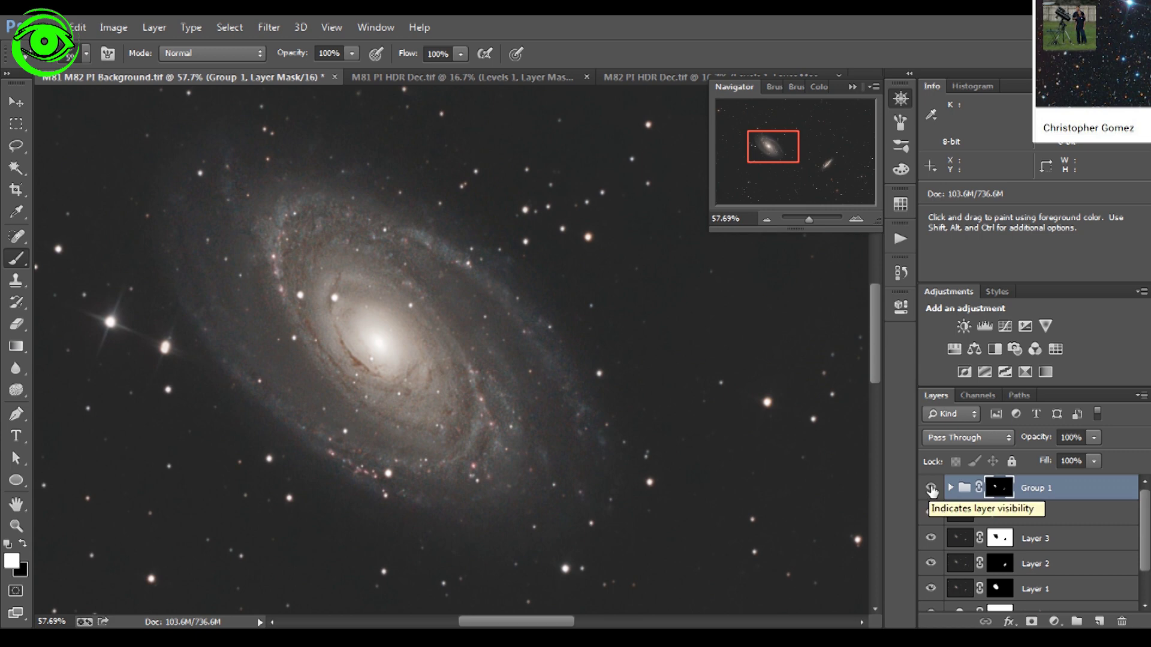
Step: Examine Group 1's mask on its own and compare both galaxies in the full image with the group hidden and shown
{"action": "left_click", "coordinate": [1008, 490], "text": "alt"}
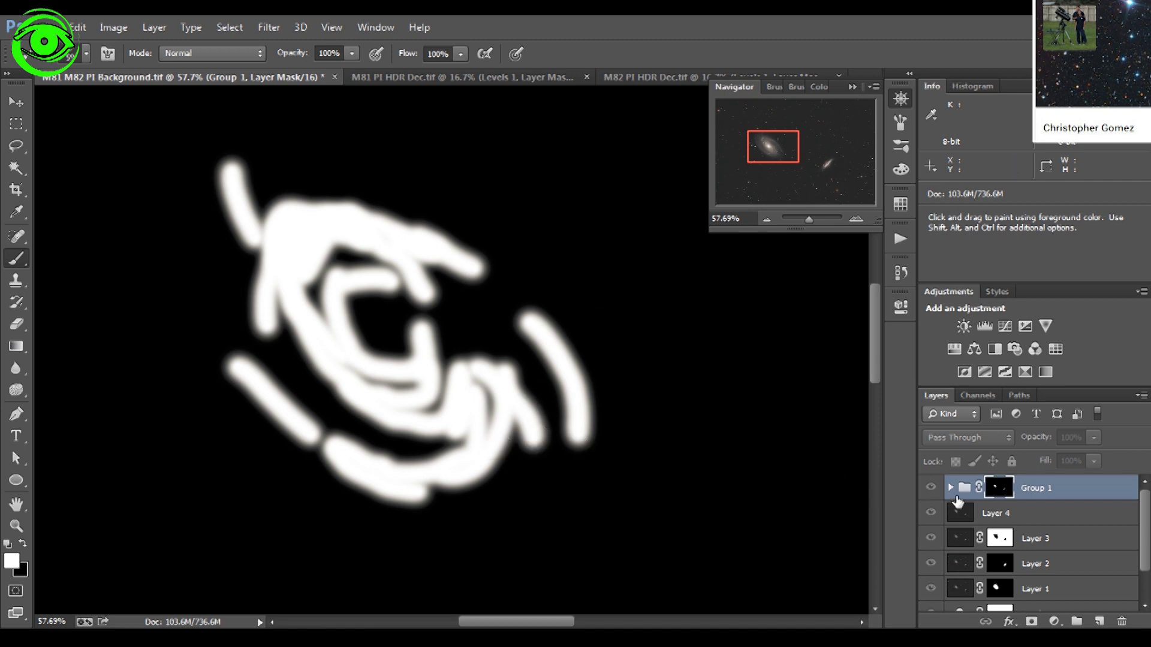
{"action": "left_click", "coordinate": [967, 492]}
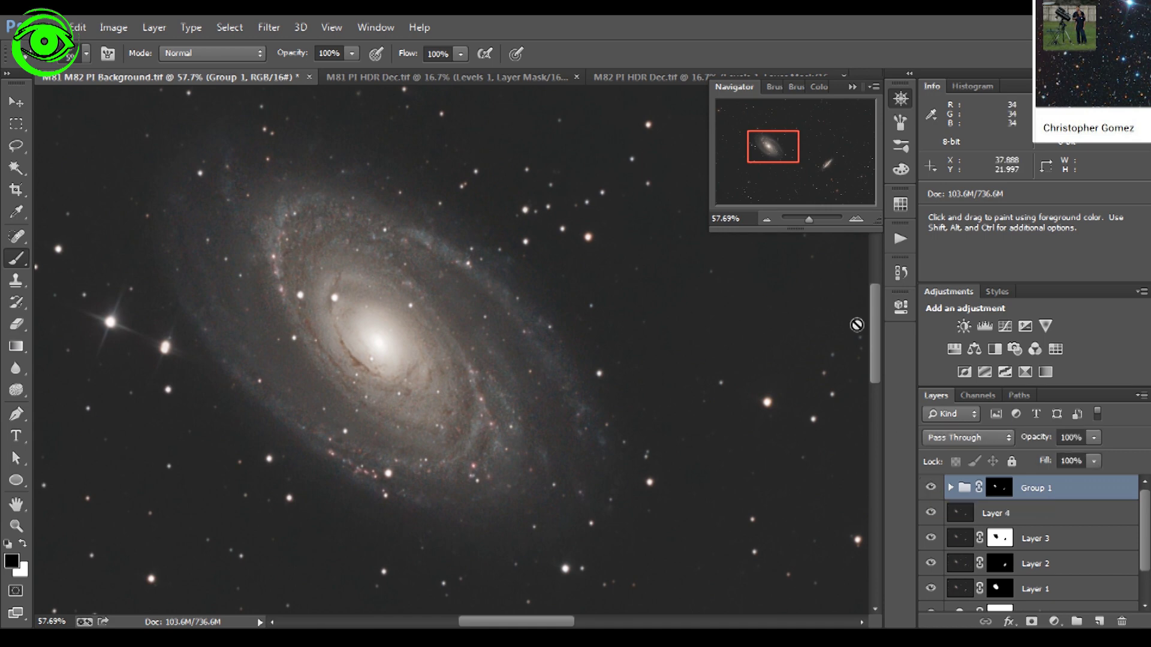
{"action": "left_click", "coordinate": [807, 221]}
{"action": "left_click_drag", "start_coordinate": [807, 220], "coordinate": [805, 222]}
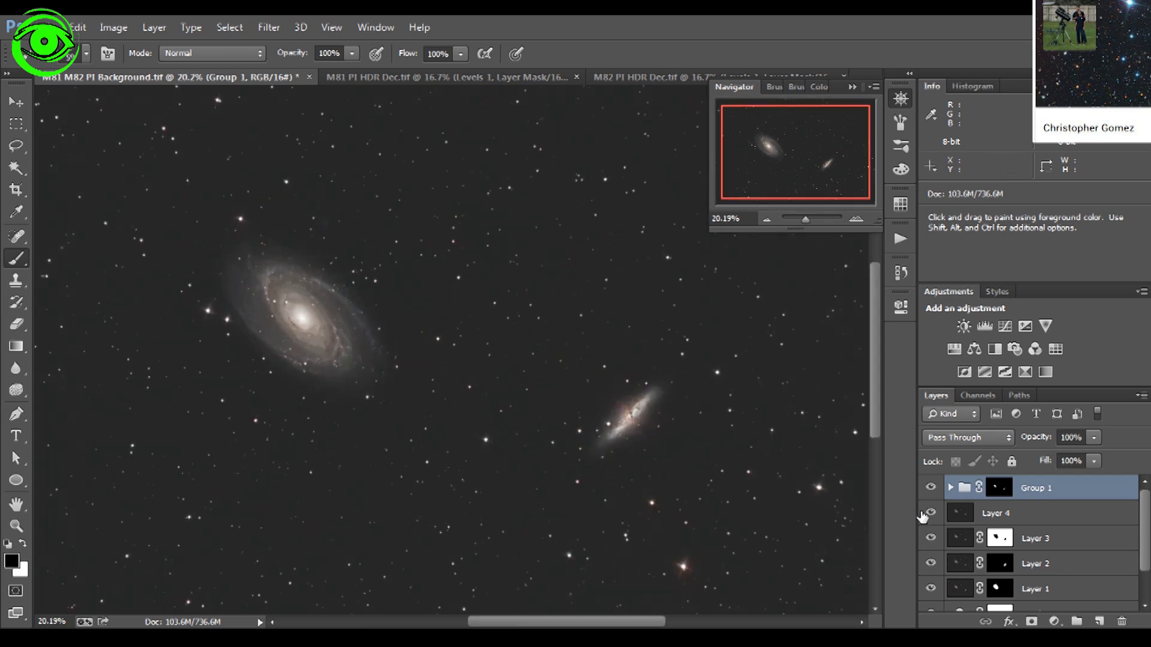
{"action": "left_click", "coordinate": [857, 220]}
{"action": "left_click", "coordinate": [857, 219]}
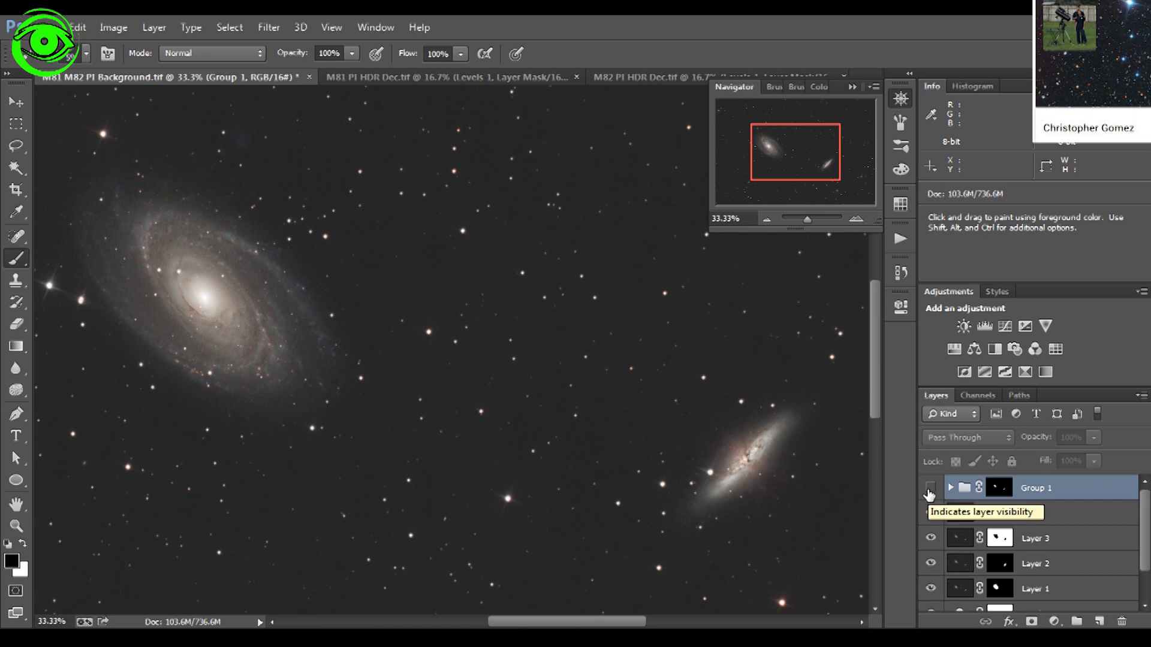
{"action": "left_click", "coordinate": [930, 488]}
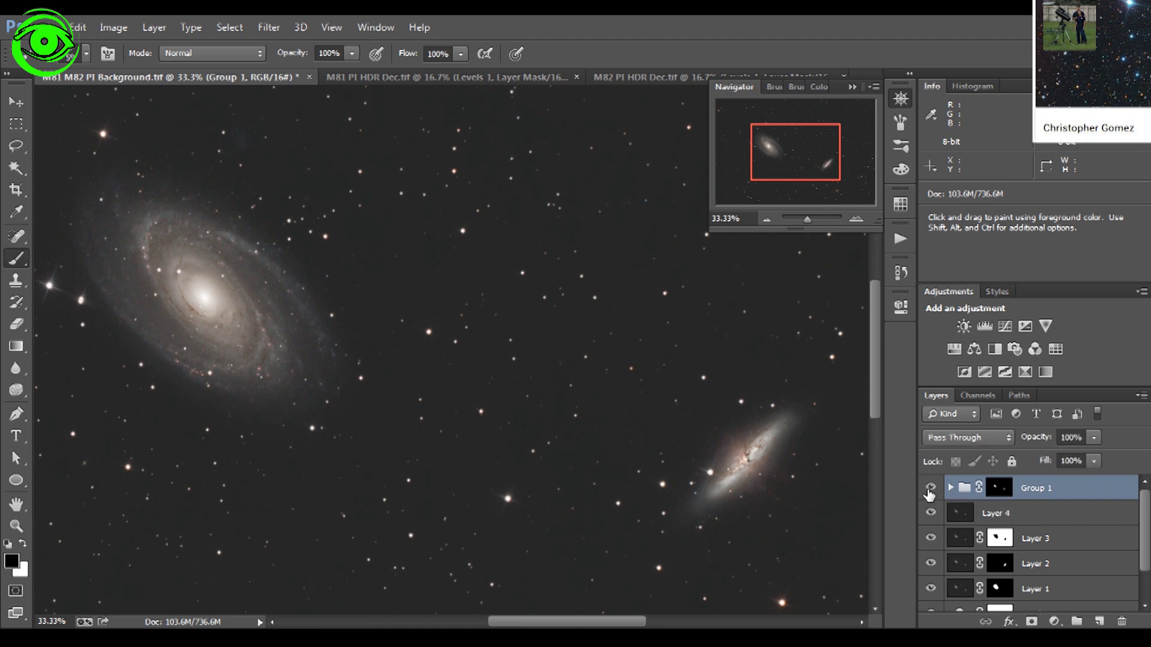
{"action": "left_click_drag", "start_coordinate": [649, 469], "coordinate": [852, 470]}
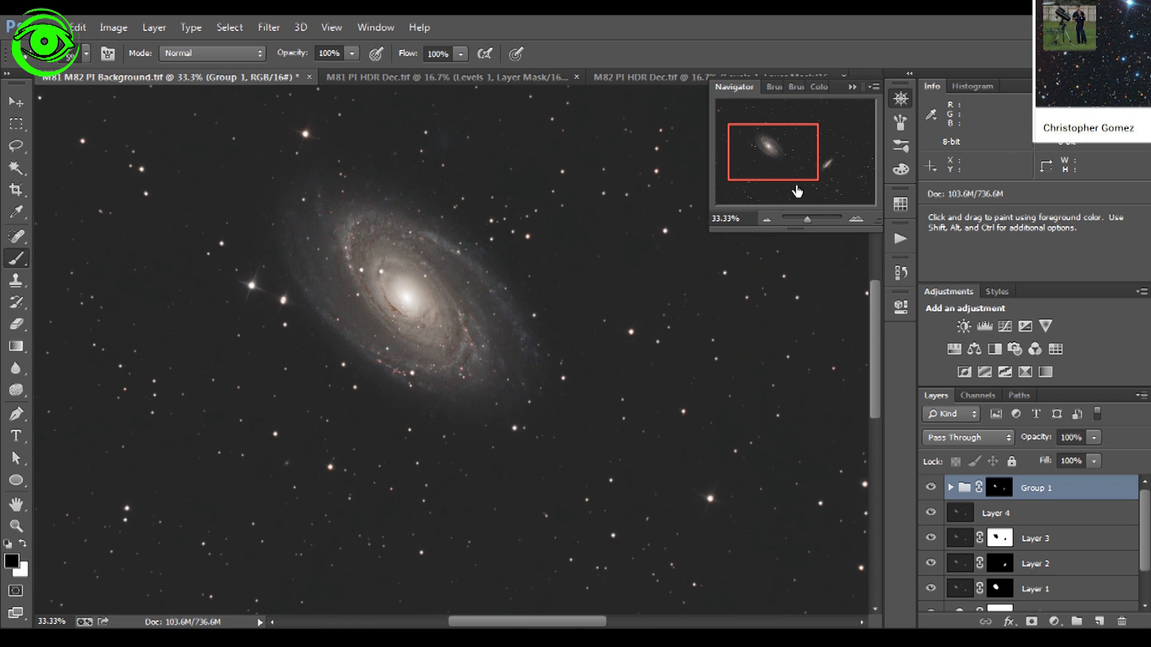
{"action": "left_click_drag", "start_coordinate": [792, 176], "coordinate": [813, 176]}
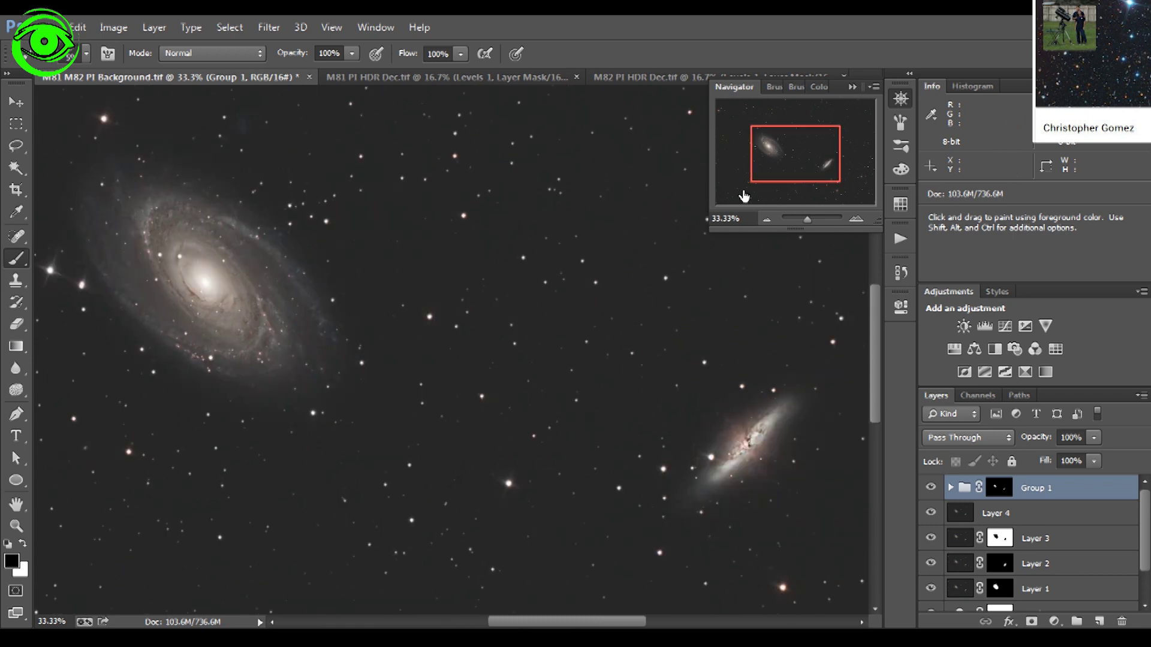
{"action": "left_click_drag", "start_coordinate": [803, 216], "coordinate": [804, 222]}
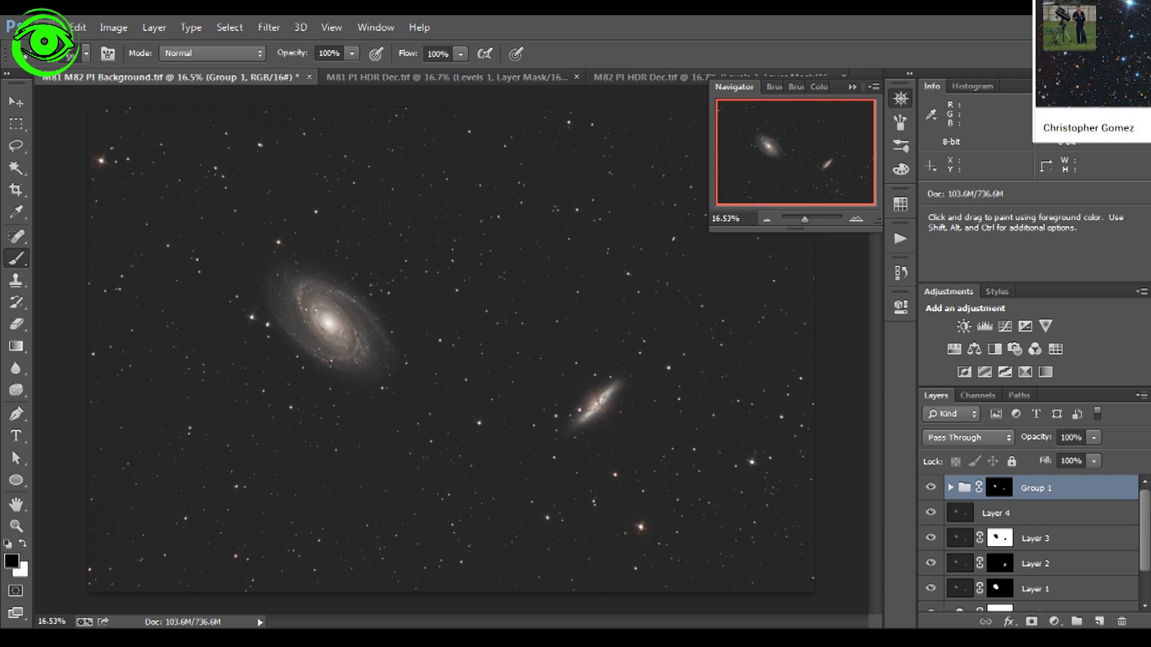
Step: Save a copy of the image without layers as an uncompressed TIFF named M81 M82 PS Merge in the M81M82 folder
{"action": "left_click", "coordinate": [55, 27]}
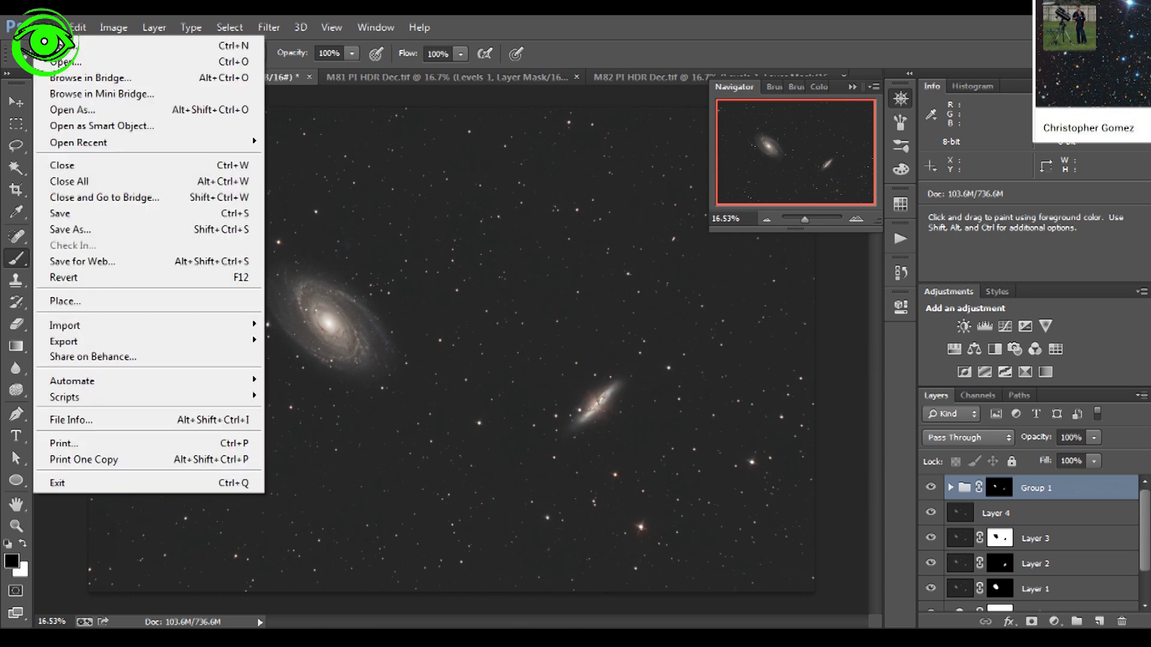
{"action": "left_click", "coordinate": [88, 234]}
{"action": "left_click", "coordinate": [252, 320]}
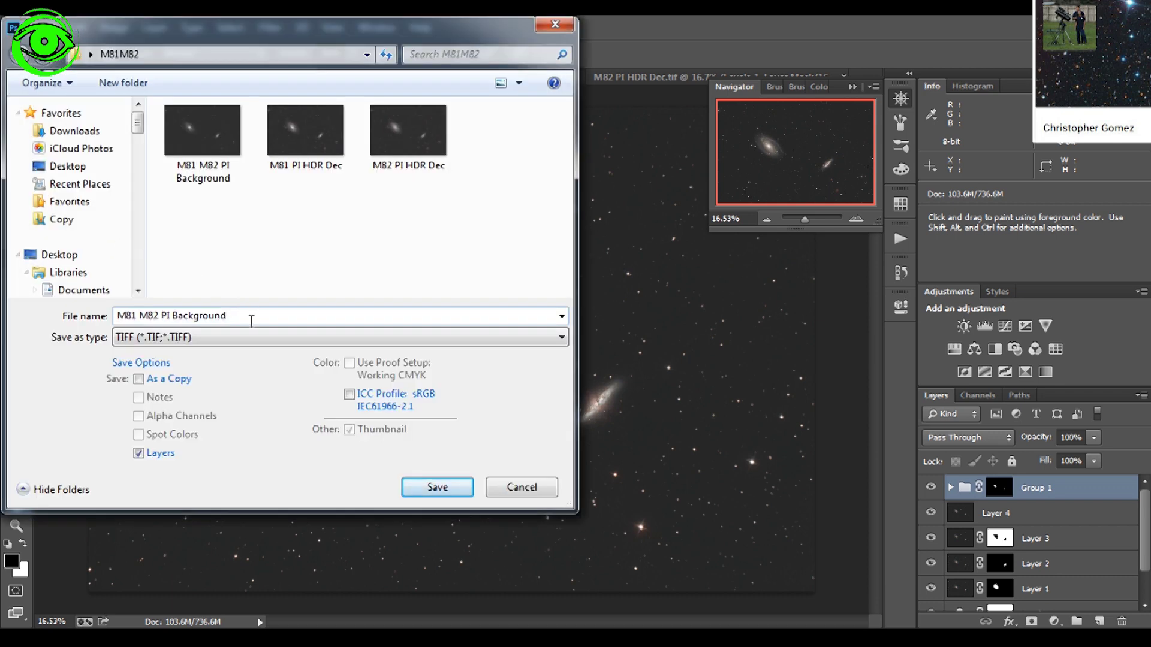
{"action": "key", "text": "BackSpace"}
{"action": "key", "text": "BackSpace"}
{"action": "key", "text": "BackSpace"}
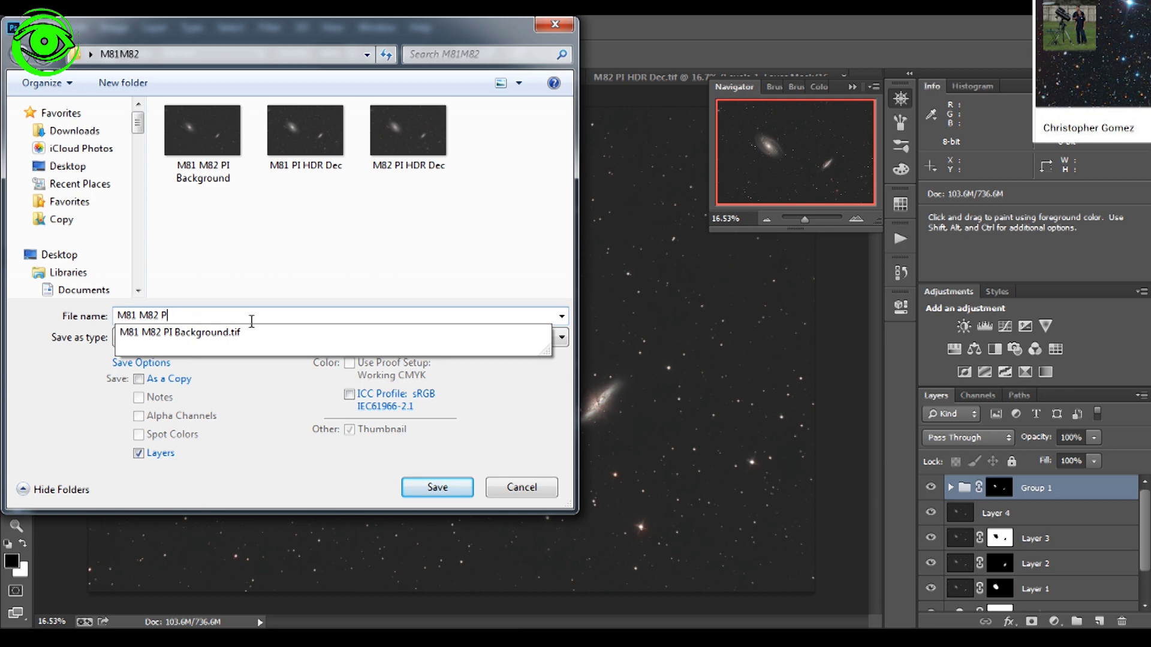
{"action": "type", "text": "S Merge"}
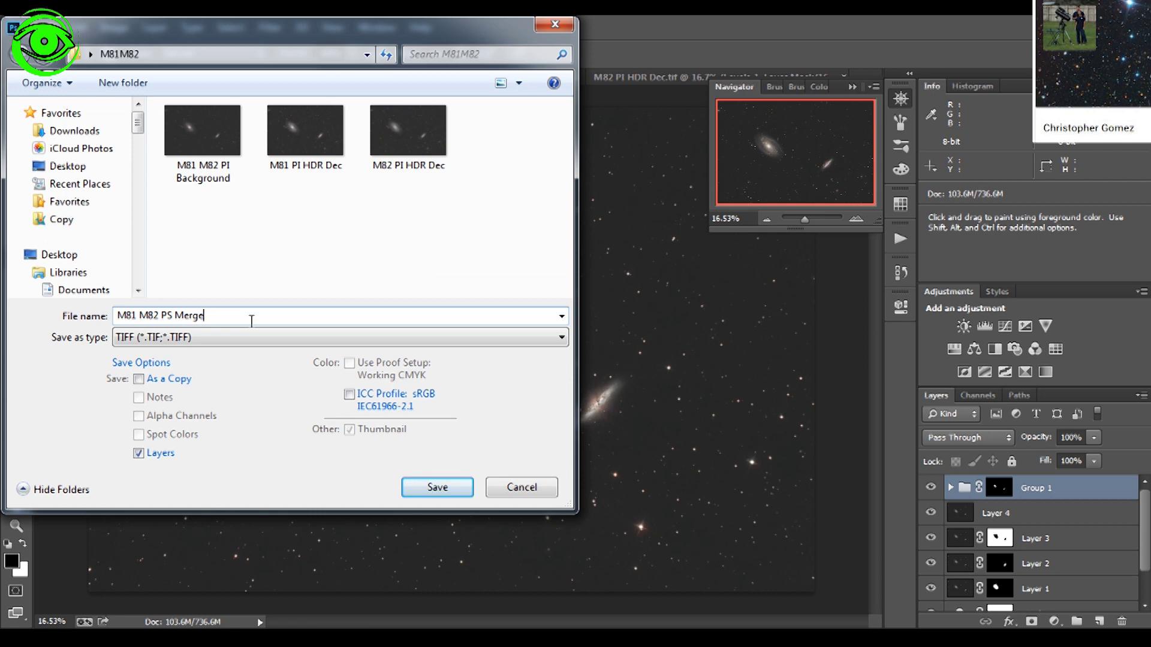
{"action": "left_click", "coordinate": [138, 454]}
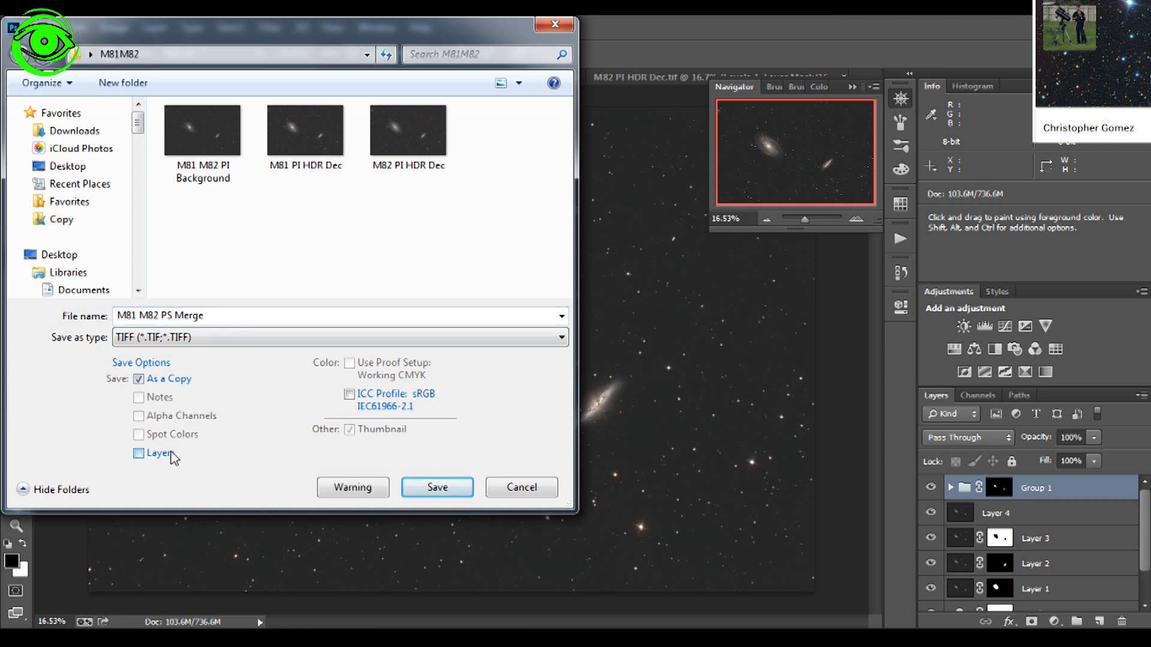
{"action": "left_click", "coordinate": [437, 487]}
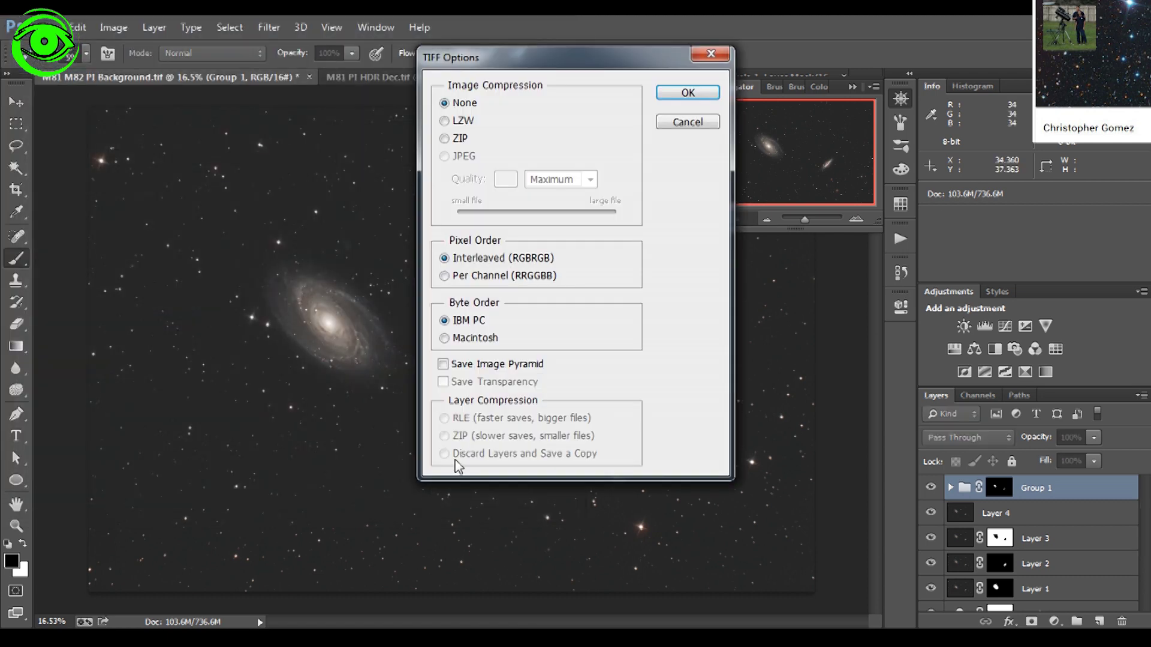
{"action": "left_click", "coordinate": [687, 94]}
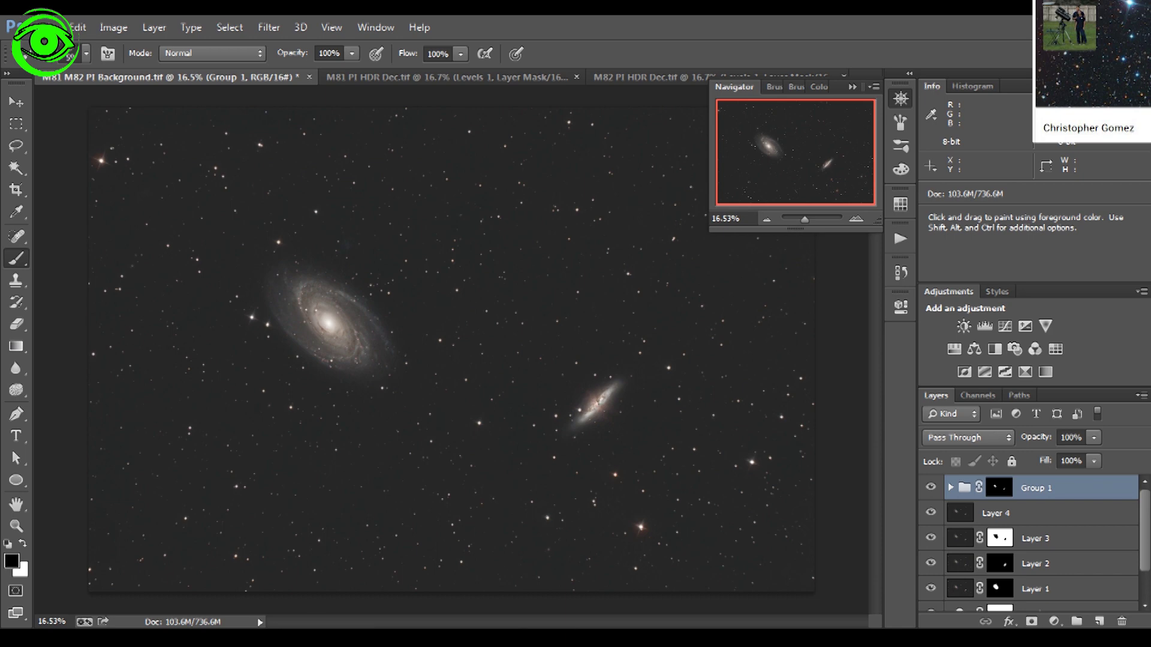
Step: Switch to PixInsight and open M81 M82 PS Merge from the M81M82 folder, putting the folder window away
{"action": "left_click", "coordinate": [244, 554]}
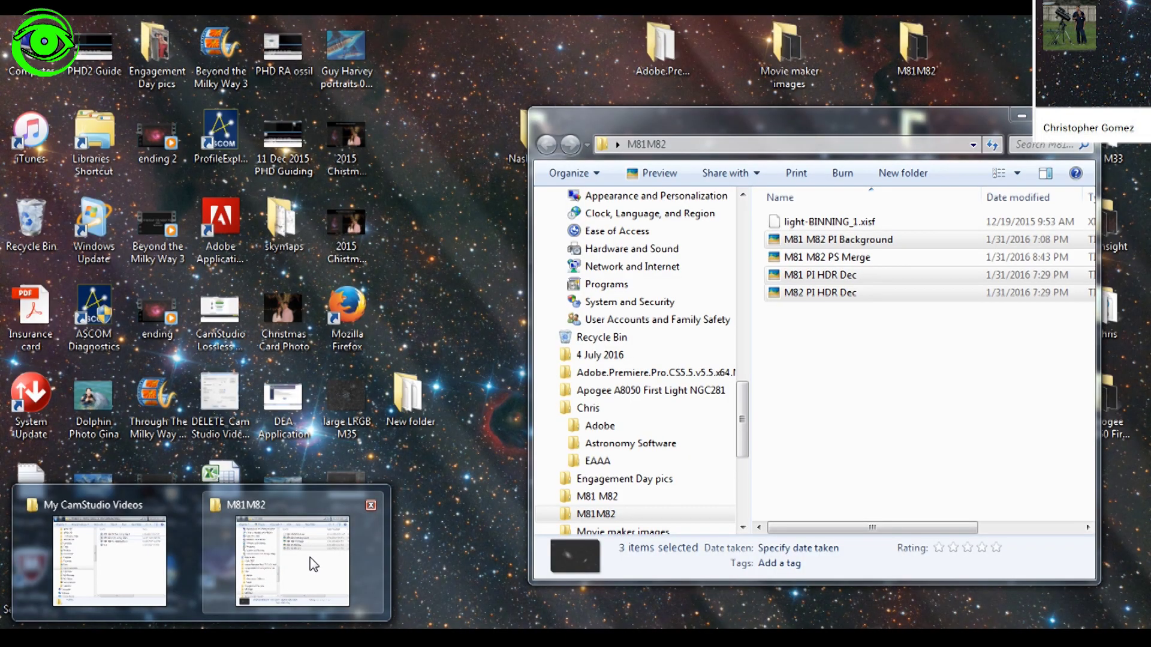
{"action": "left_click", "coordinate": [310, 564]}
{"action": "left_click", "coordinate": [808, 355]}
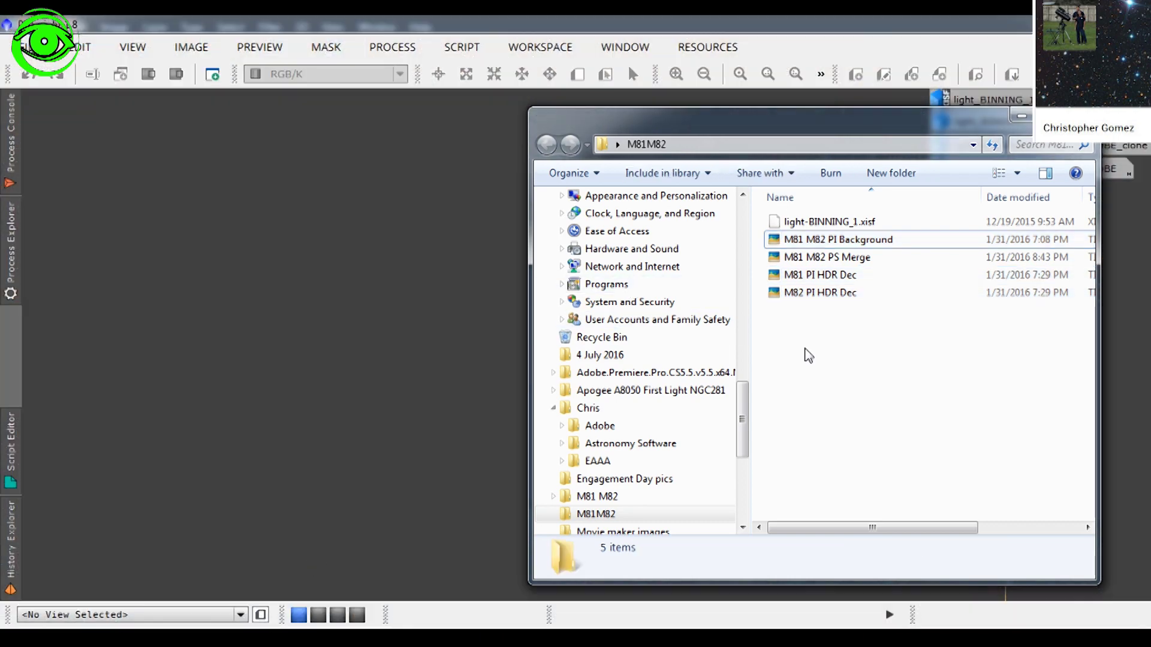
{"action": "left_click_drag", "start_coordinate": [819, 264], "coordinate": [378, 289]}
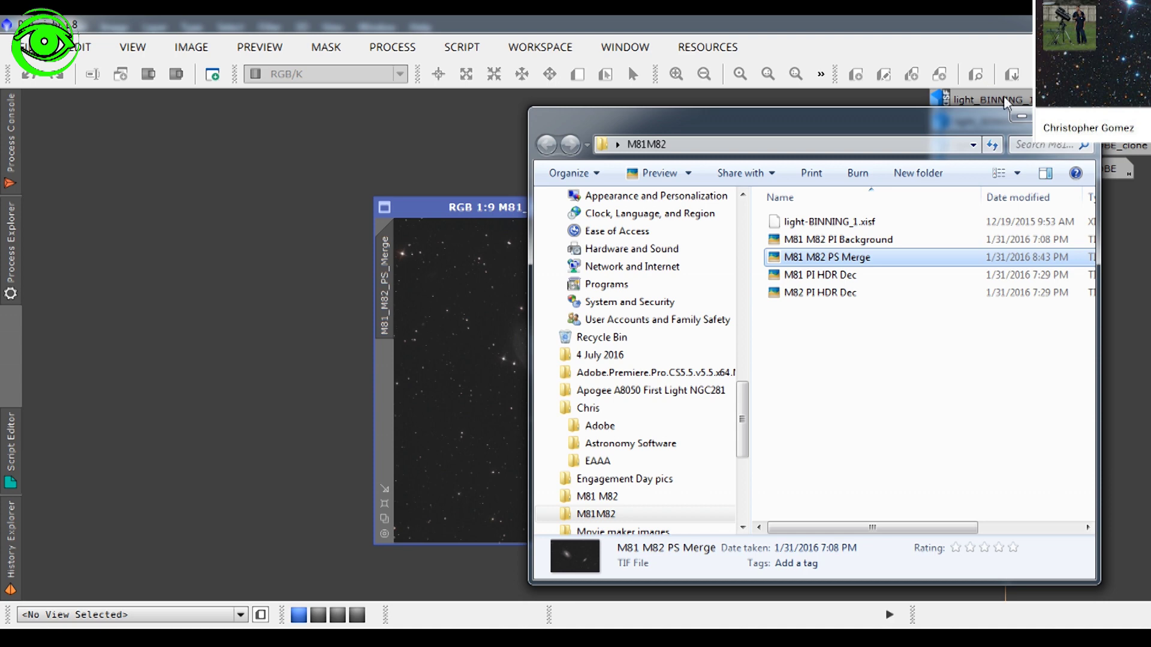
{"action": "left_click", "coordinate": [1022, 117]}
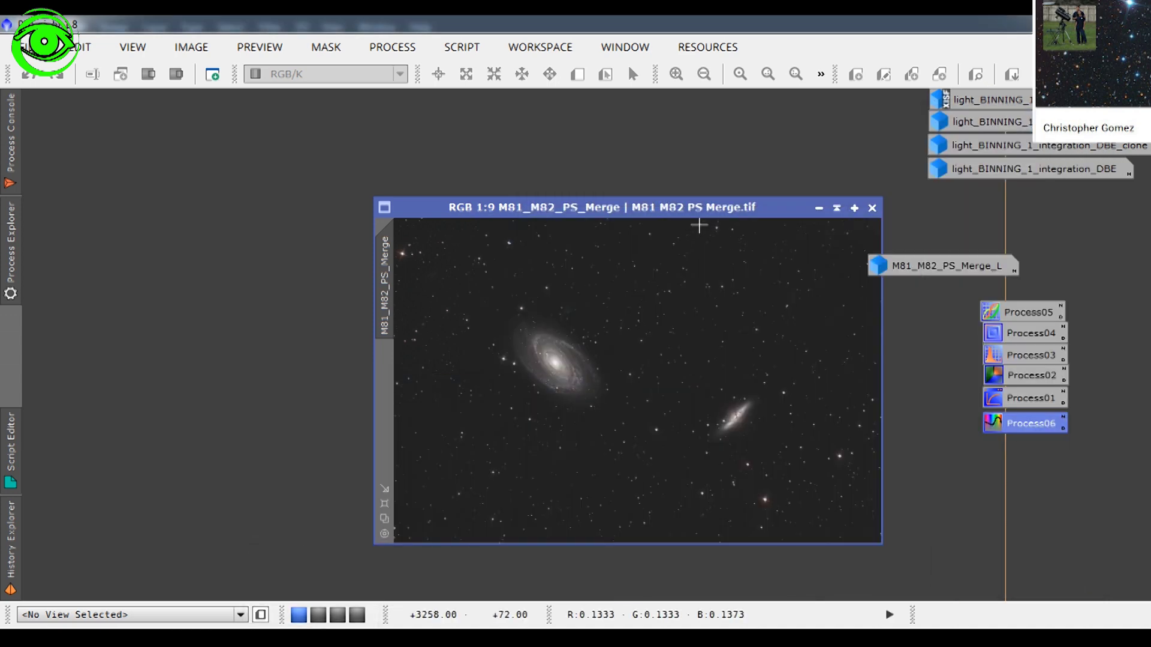
Step: Enlarge the M81_M82_PS_Merge image in the workspace and extract its lightness component as a separate grayscale image
{"action": "left_click_drag", "start_coordinate": [689, 211], "coordinate": [332, 110]}
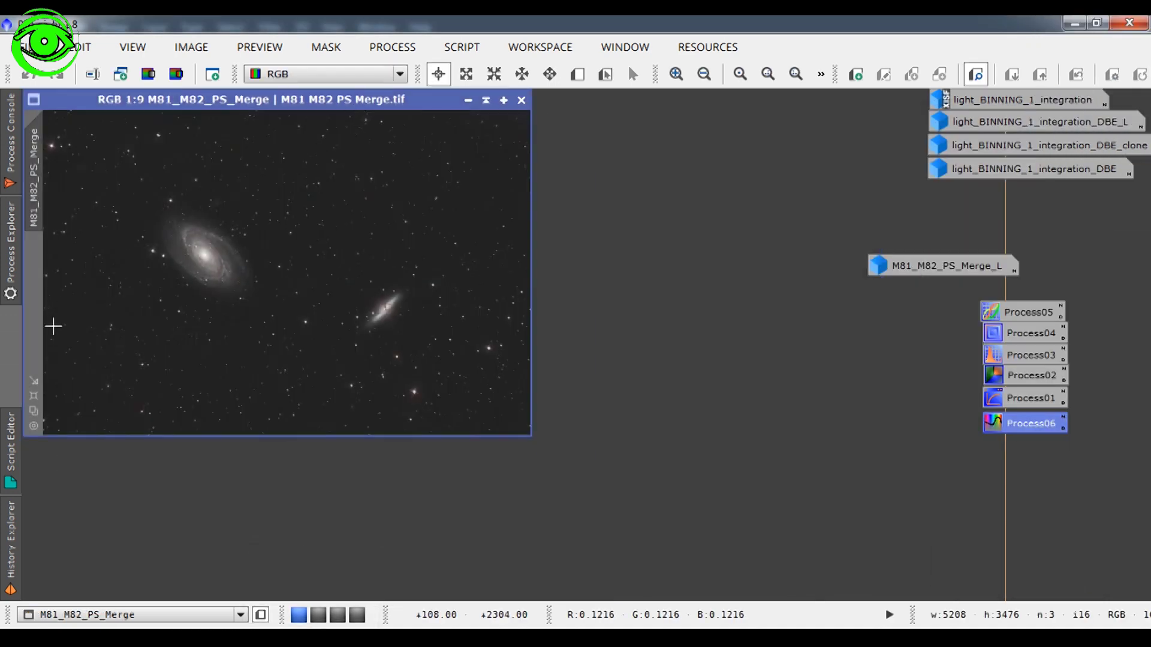
{"action": "left_click", "coordinate": [33, 396]}
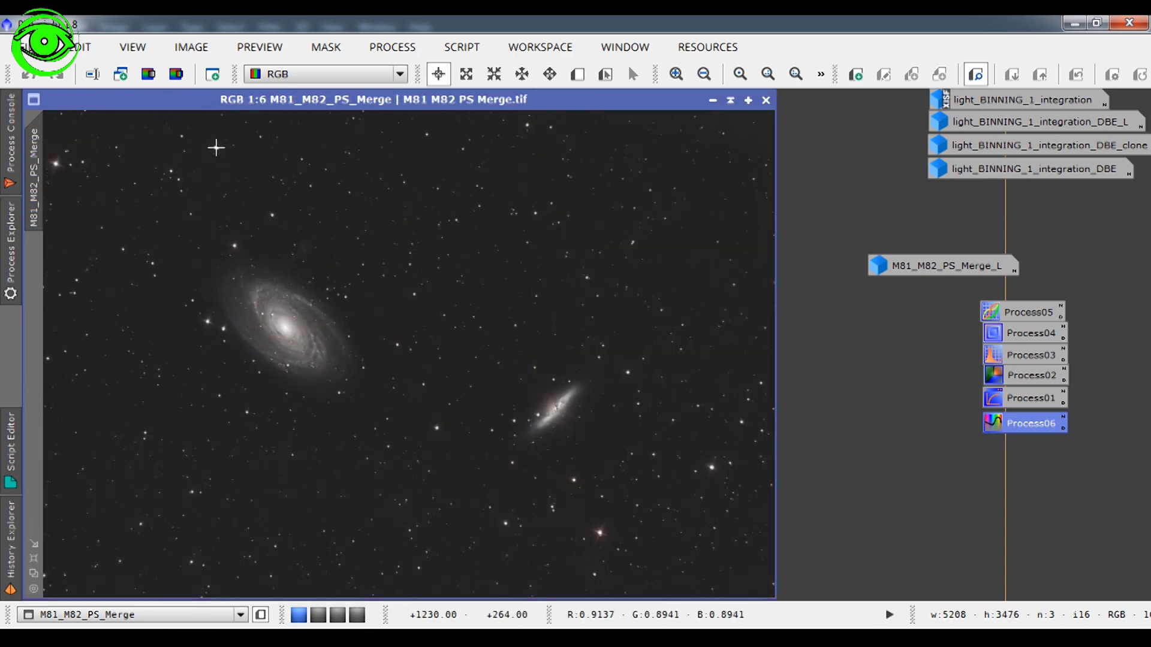
{"action": "left_click", "coordinate": [149, 82]}
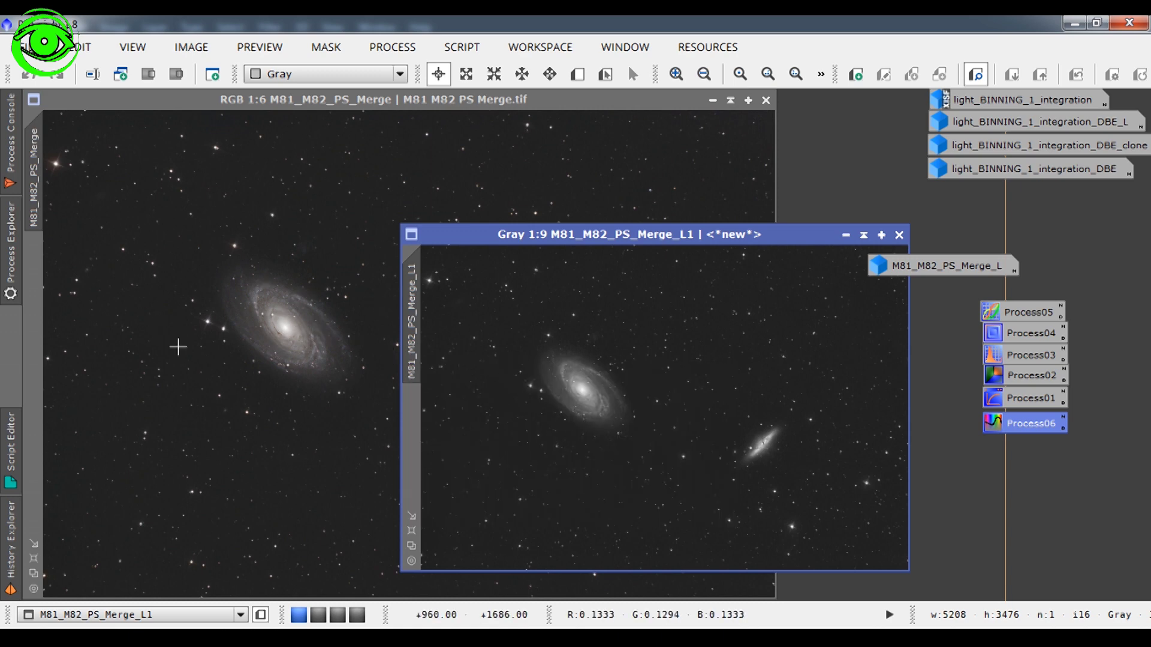
{"action": "mouse_move", "coordinate": [419, 354]}
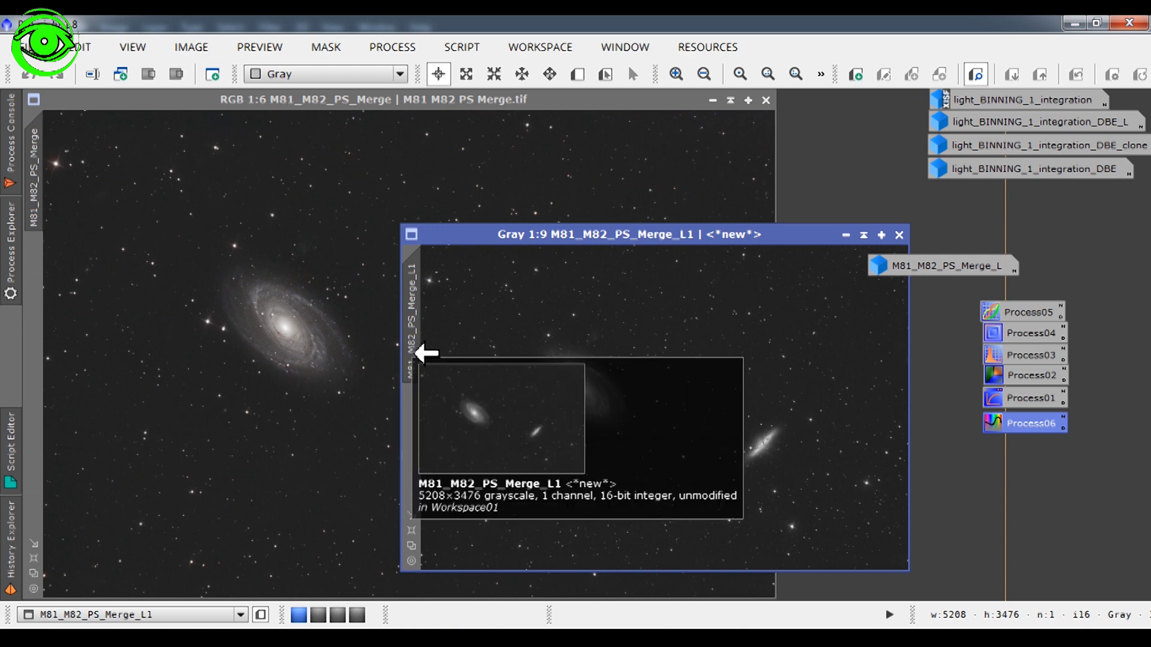
Step: Apply M81_M82_PS_Merge_L1 as a mask to M81_M82_PS_Merge, minimize the mask image beside it and hide the red mask overlay
{"action": "left_click_drag", "start_coordinate": [420, 354], "coordinate": [44, 367]}
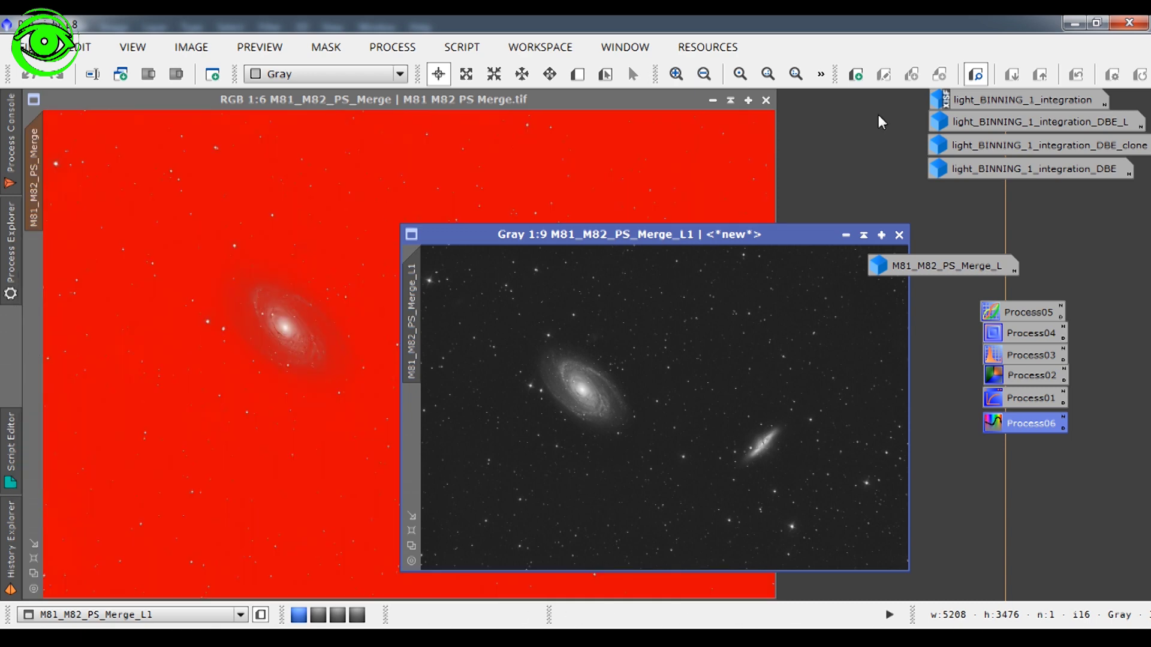
{"action": "left_click", "coordinate": [845, 234]}
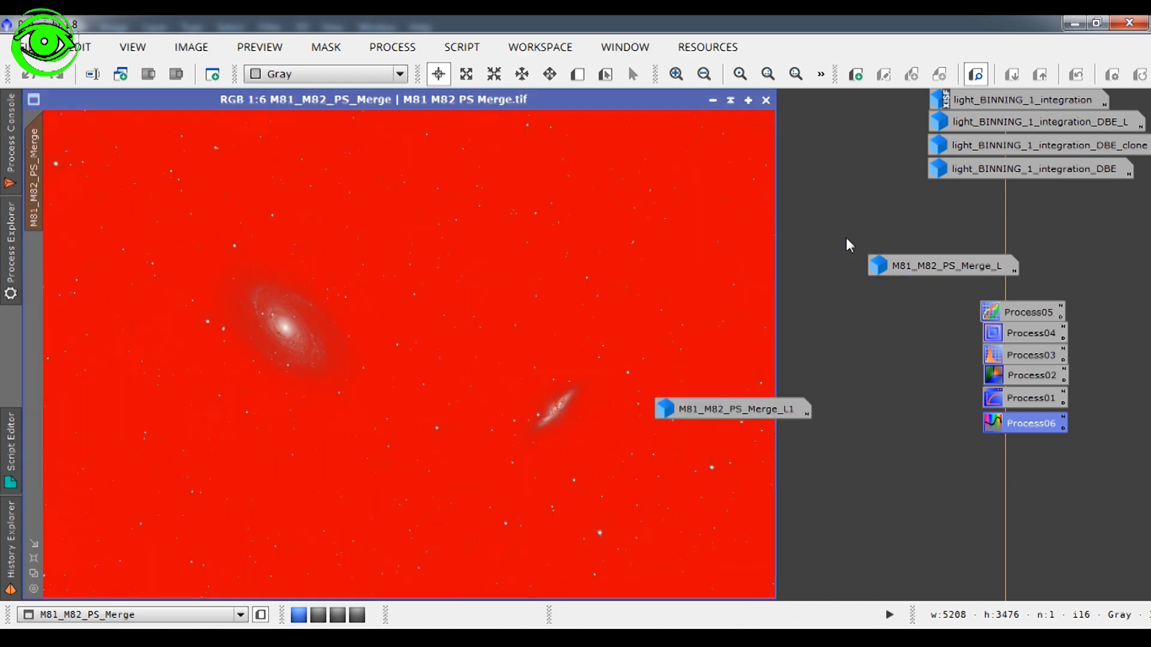
{"action": "left_click", "coordinate": [714, 415]}
{"action": "left_click_drag", "start_coordinate": [714, 414], "coordinate": [865, 330]}
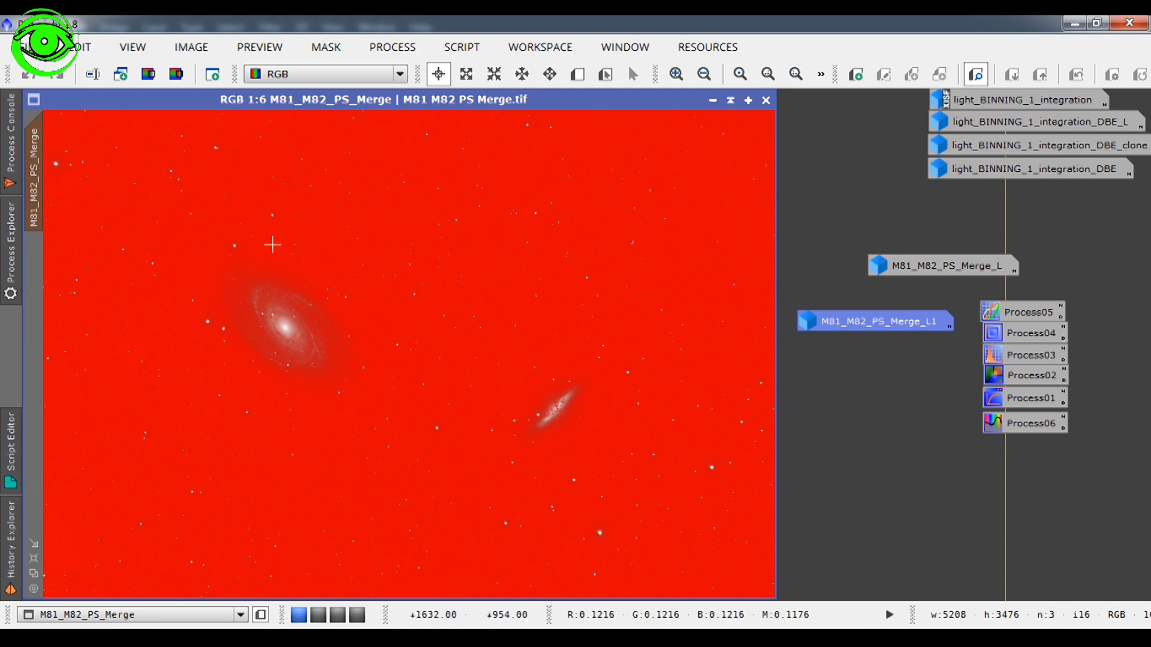
{"action": "left_click", "coordinate": [327, 47]}
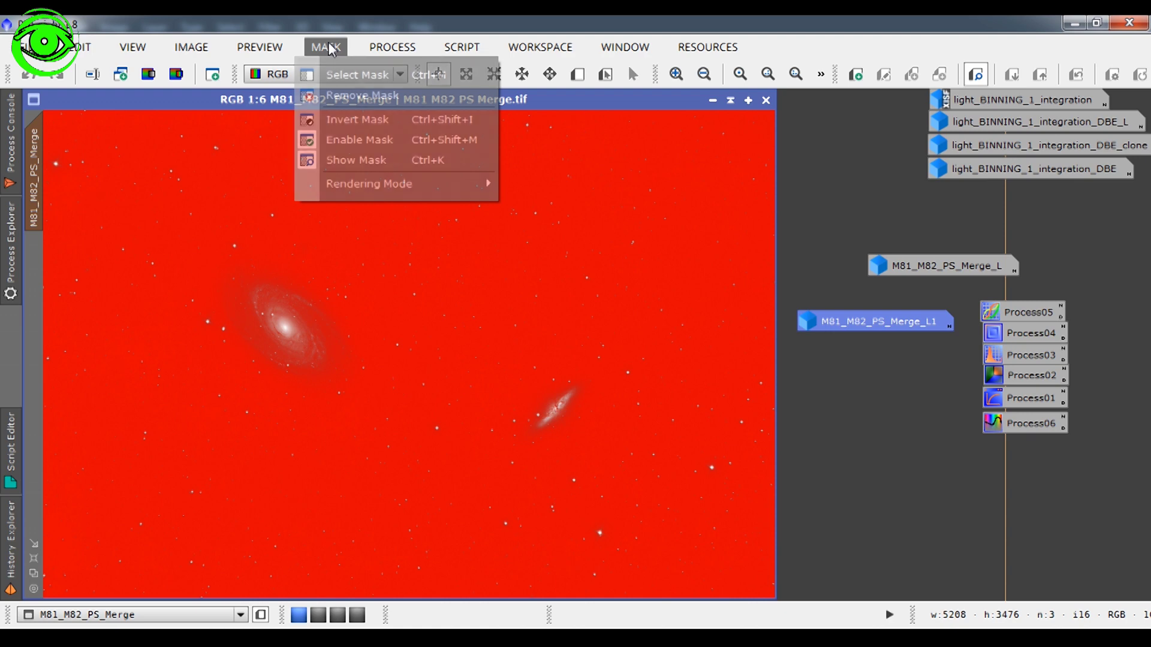
{"action": "left_click", "coordinate": [358, 160]}
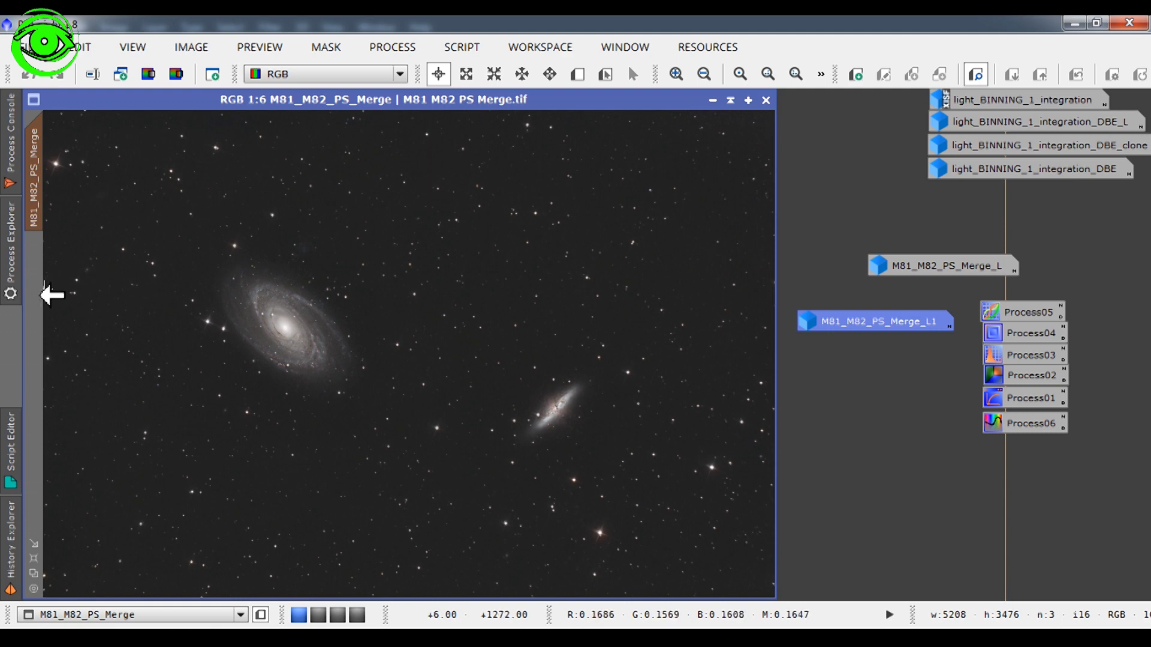
Step: Remove the mask from M81_M82_PS_Merge, reapply M81_M82_PS_Merge_L1 as its mask and minimize the mask image again
{"action": "mouse_move", "coordinate": [48, 220]}
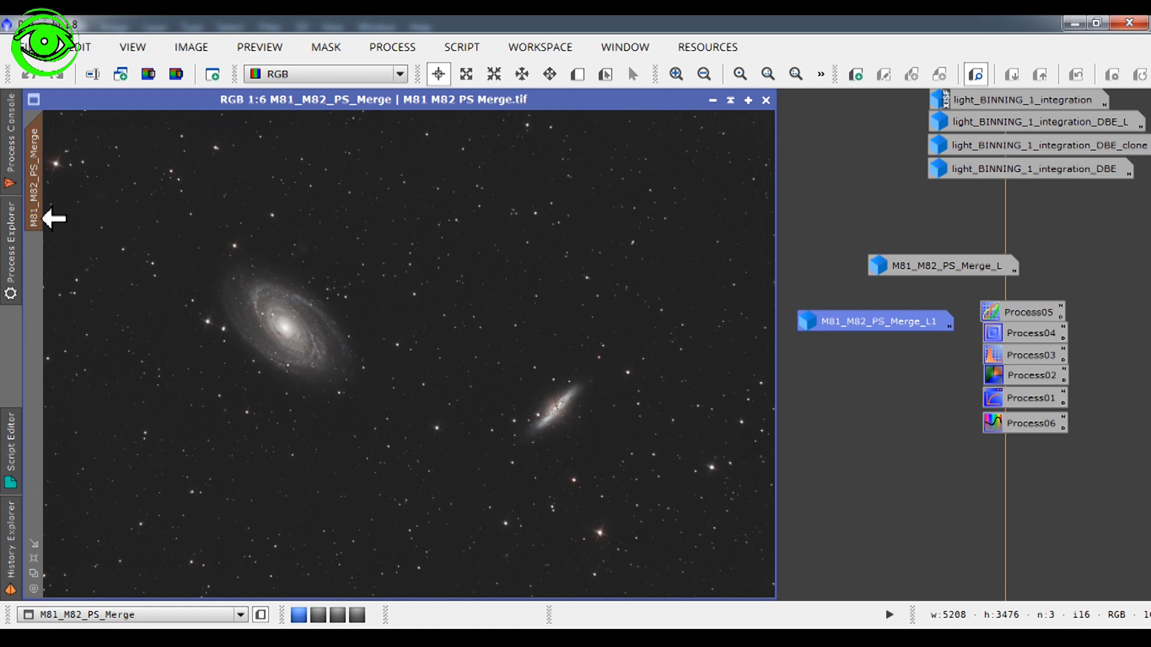
{"action": "left_click", "coordinate": [325, 46]}
{"action": "left_click", "coordinate": [338, 105]}
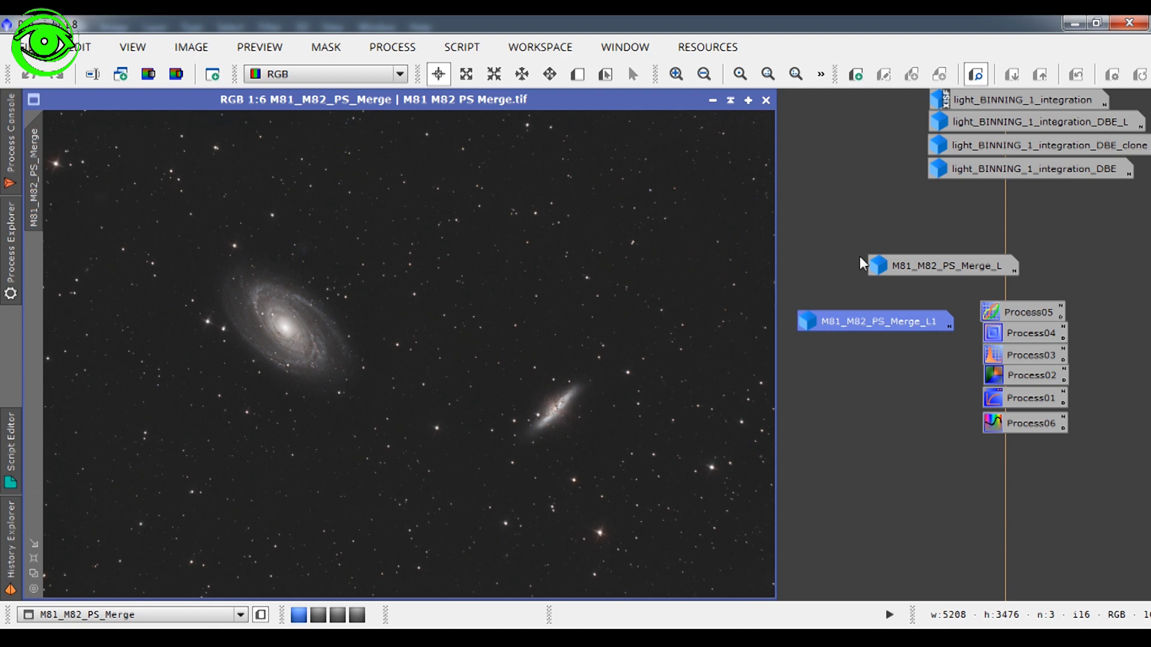
{"action": "double_click", "coordinate": [821, 326]}
{"action": "left_click_drag", "start_coordinate": [420, 339], "coordinate": [45, 387]}
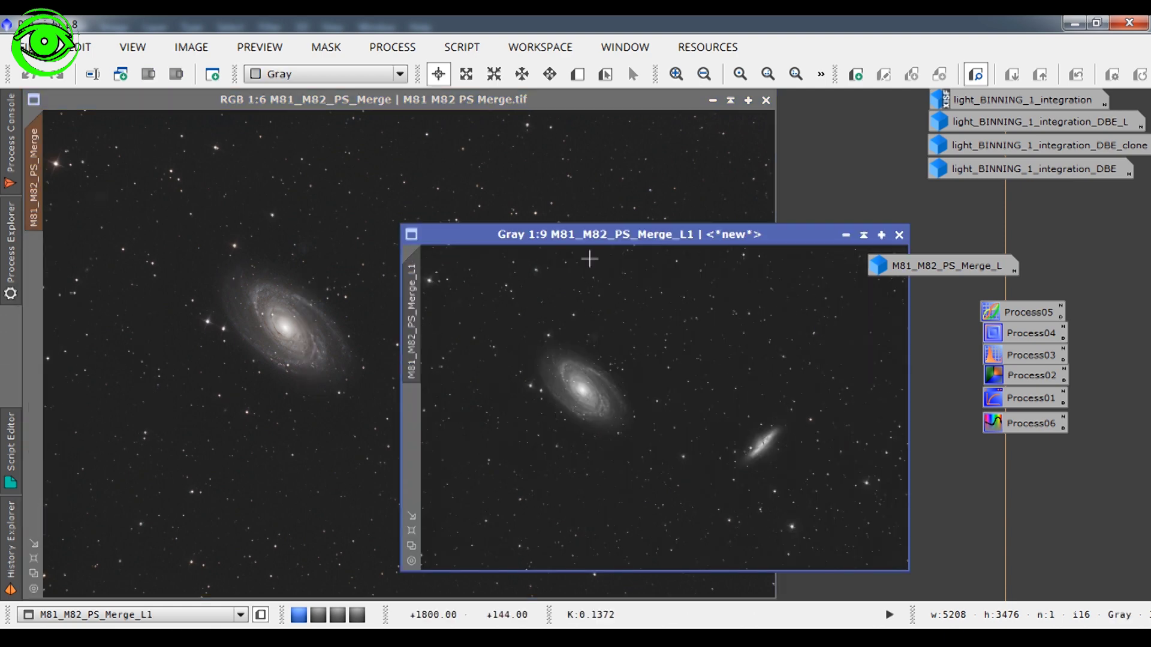
{"action": "left_click", "coordinate": [845, 235]}
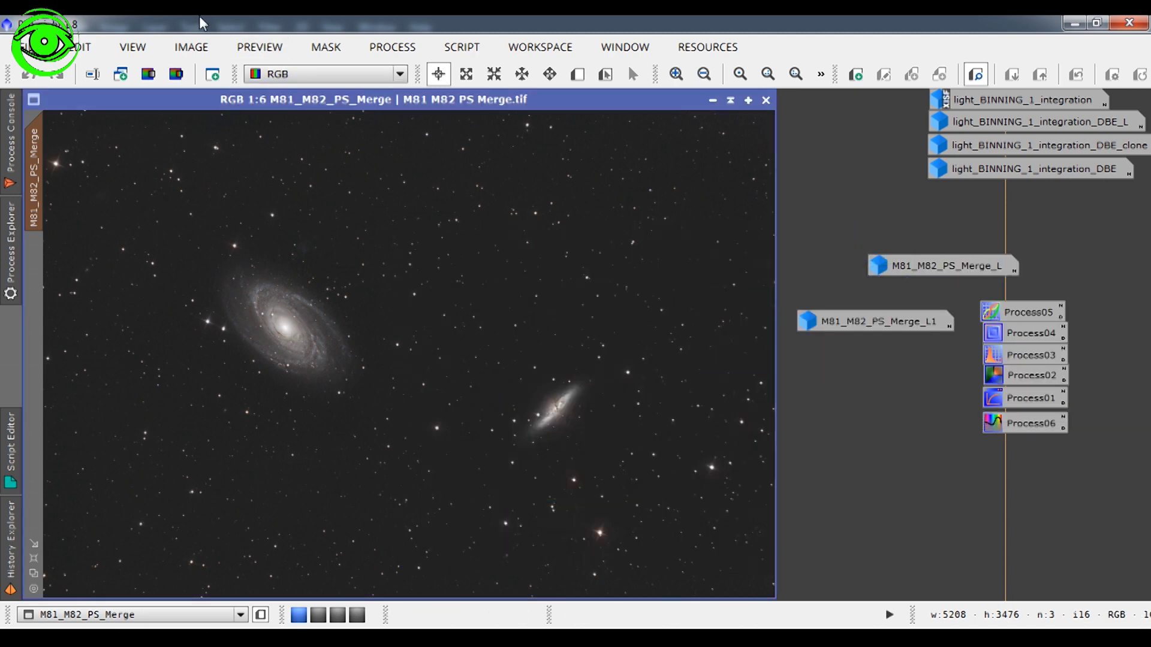
Step: Show the mask overlay on M81_M82_PS_Merge to check the protected areas and hide it again
{"action": "left_click", "coordinate": [325, 47]}
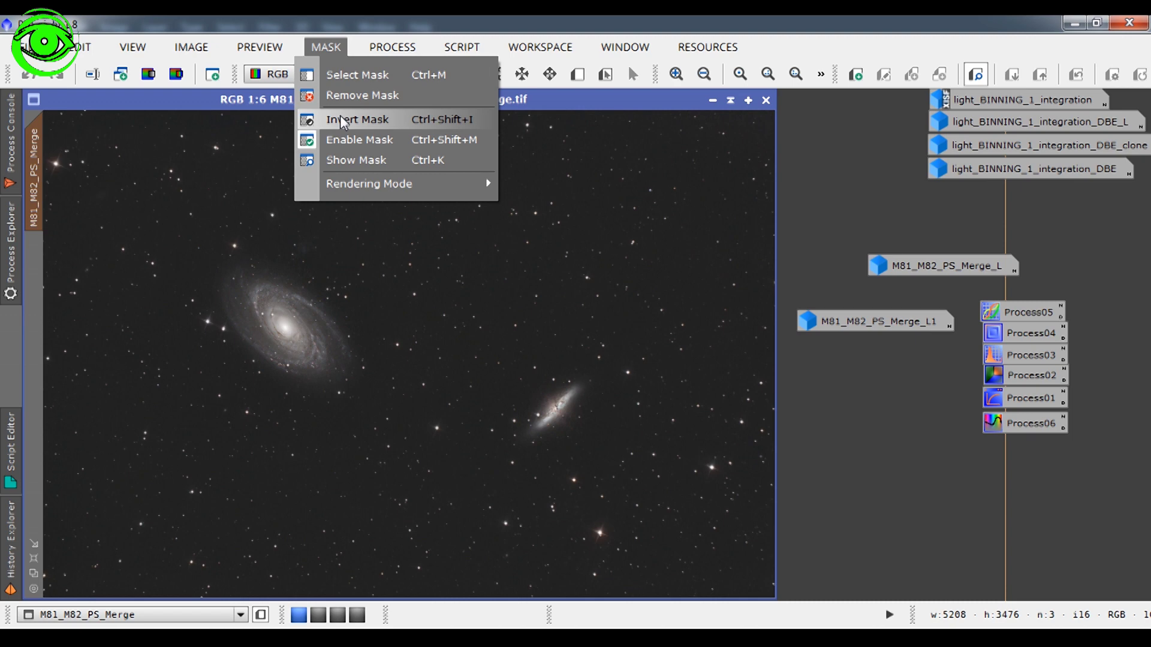
{"action": "left_click", "coordinate": [355, 161]}
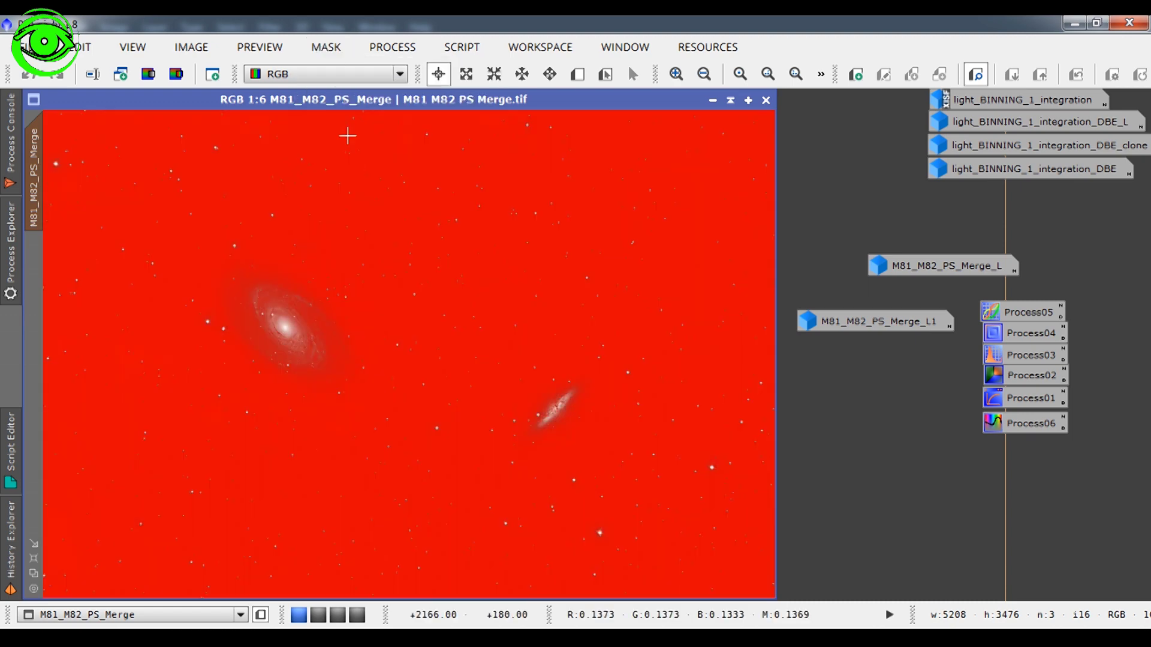
{"action": "left_click", "coordinate": [324, 46]}
{"action": "left_click", "coordinate": [356, 160]}
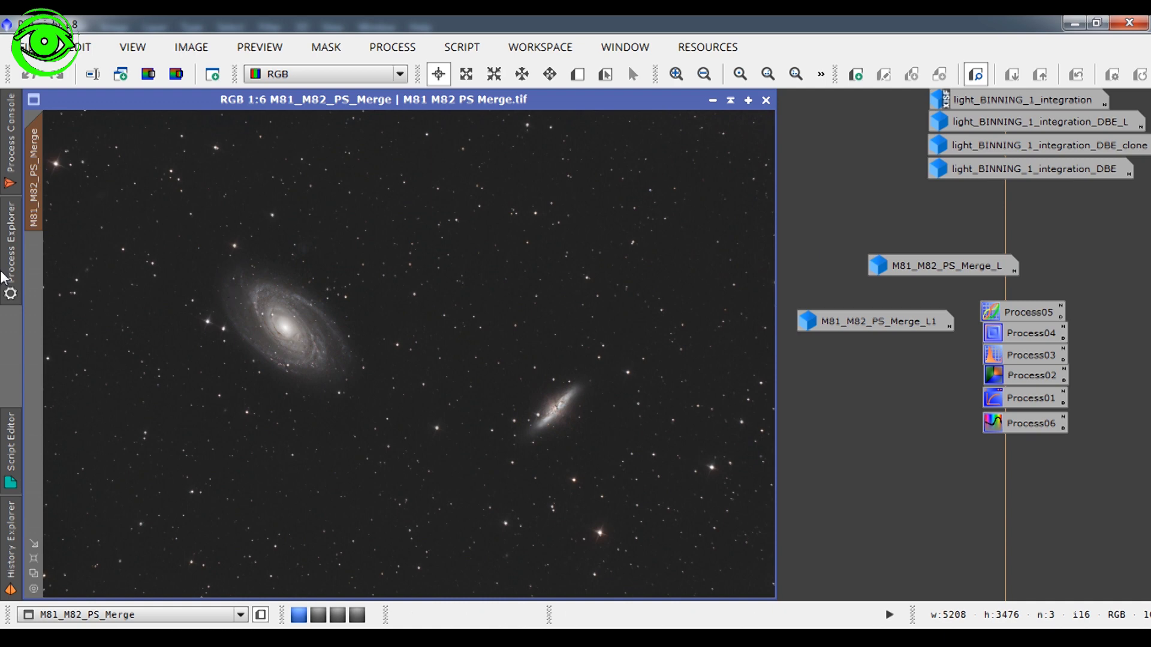
Step: Open the saved CurvesTransformation from Process05 and start its real-time preview on M81_M82_PS_Merge
{"action": "left_click", "coordinate": [18, 279]}
{"action": "left_click", "coordinate": [15, 275]}
{"action": "left_click", "coordinate": [16, 275]}
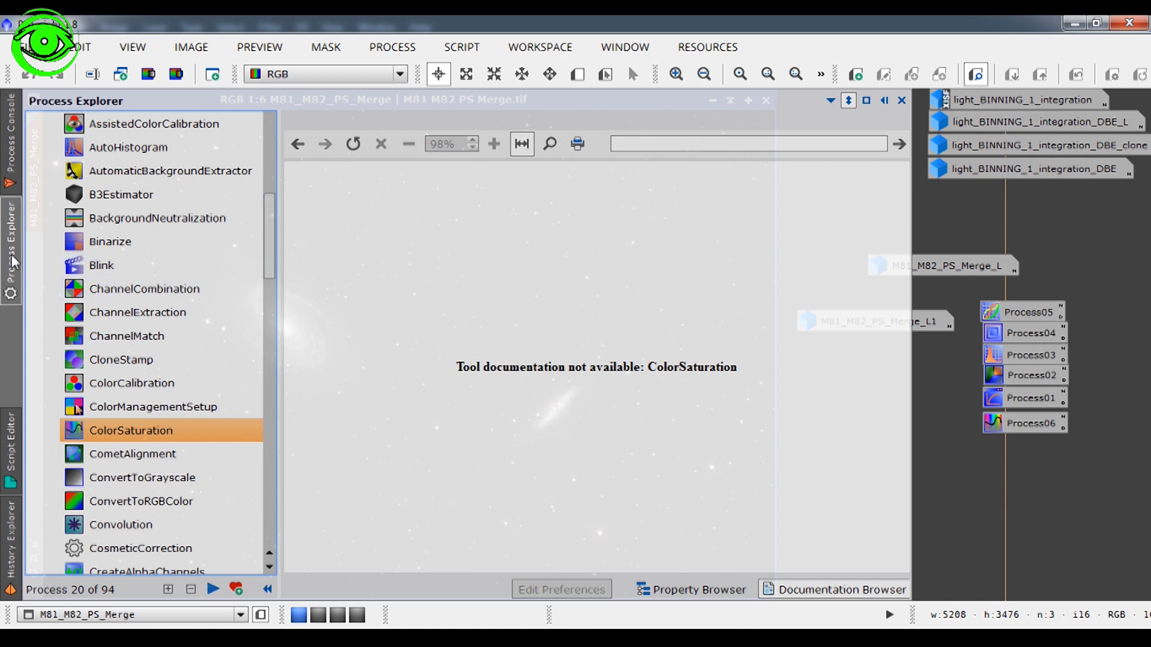
{"action": "scroll", "coordinate": [277, 217], "scroll_direction": "up", "scroll_amount": 1}
{"action": "left_click_drag", "start_coordinate": [278, 221], "coordinate": [277, 150]}
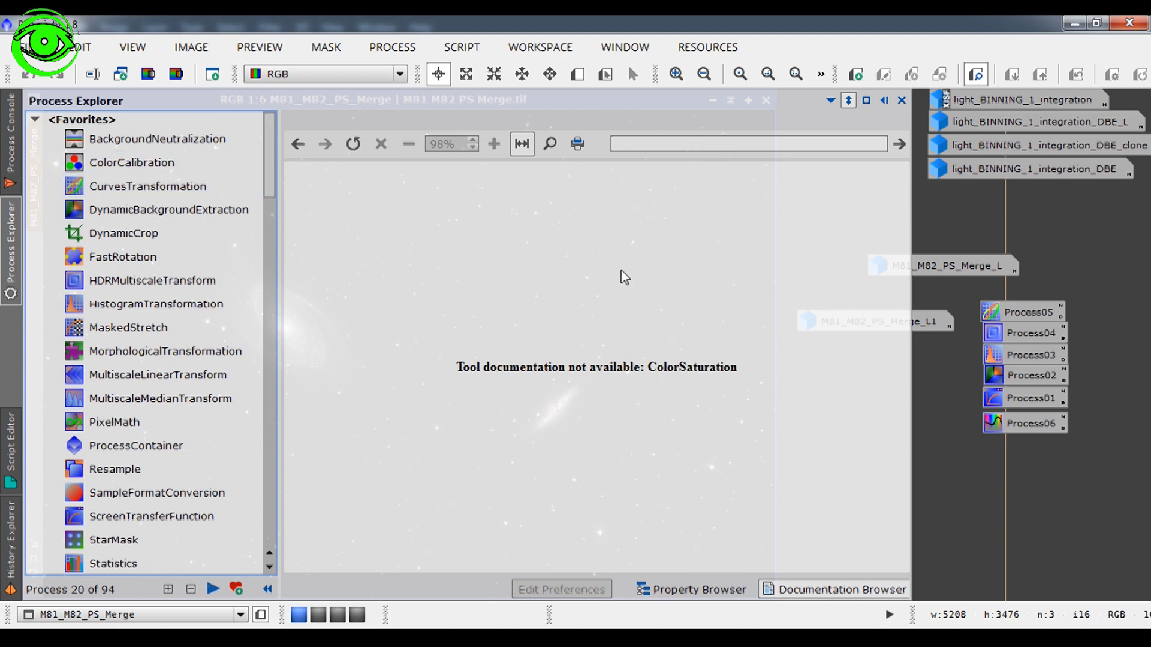
{"action": "left_click", "coordinate": [1015, 315]}
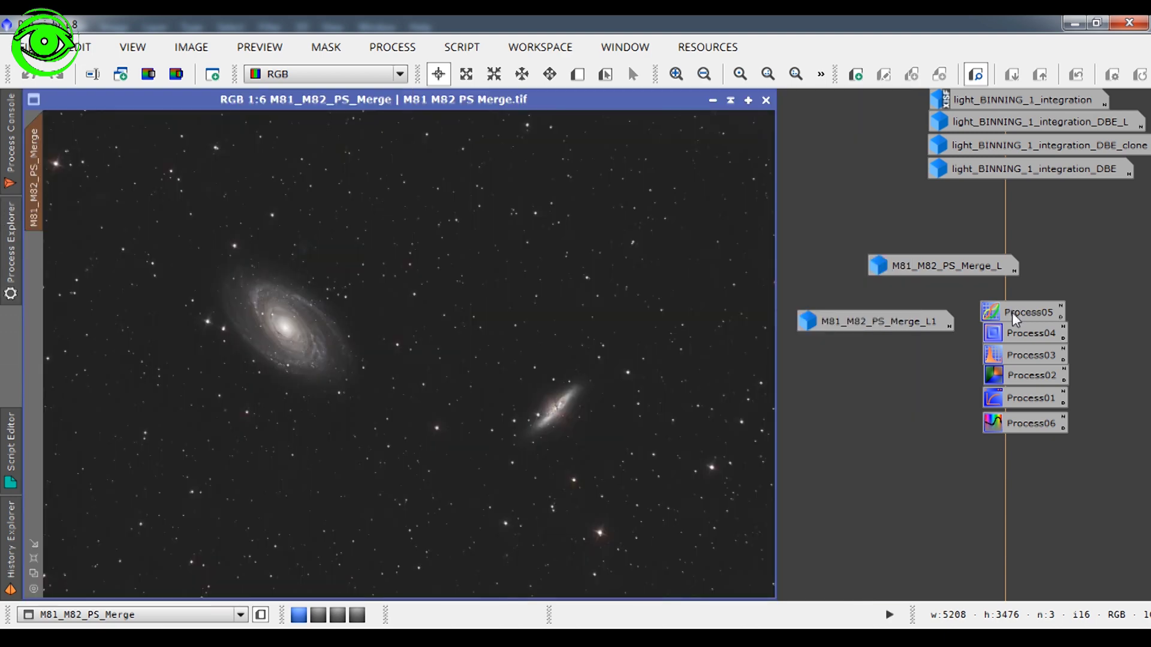
{"action": "double_click", "coordinate": [1015, 314]}
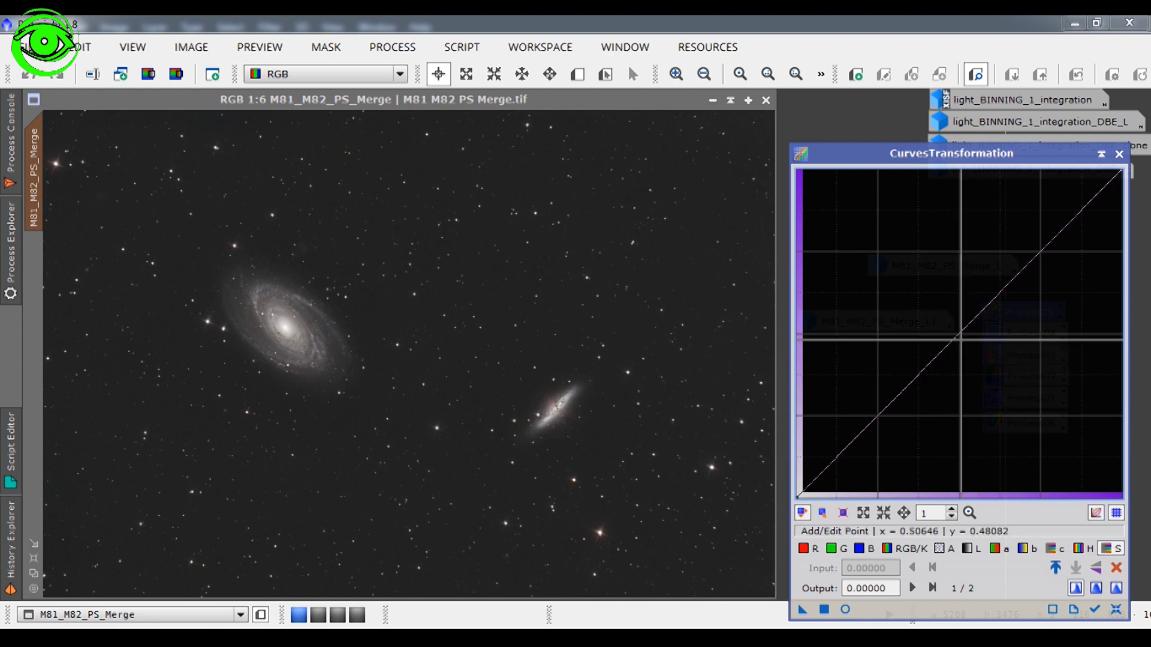
{"action": "left_click", "coordinate": [846, 610]}
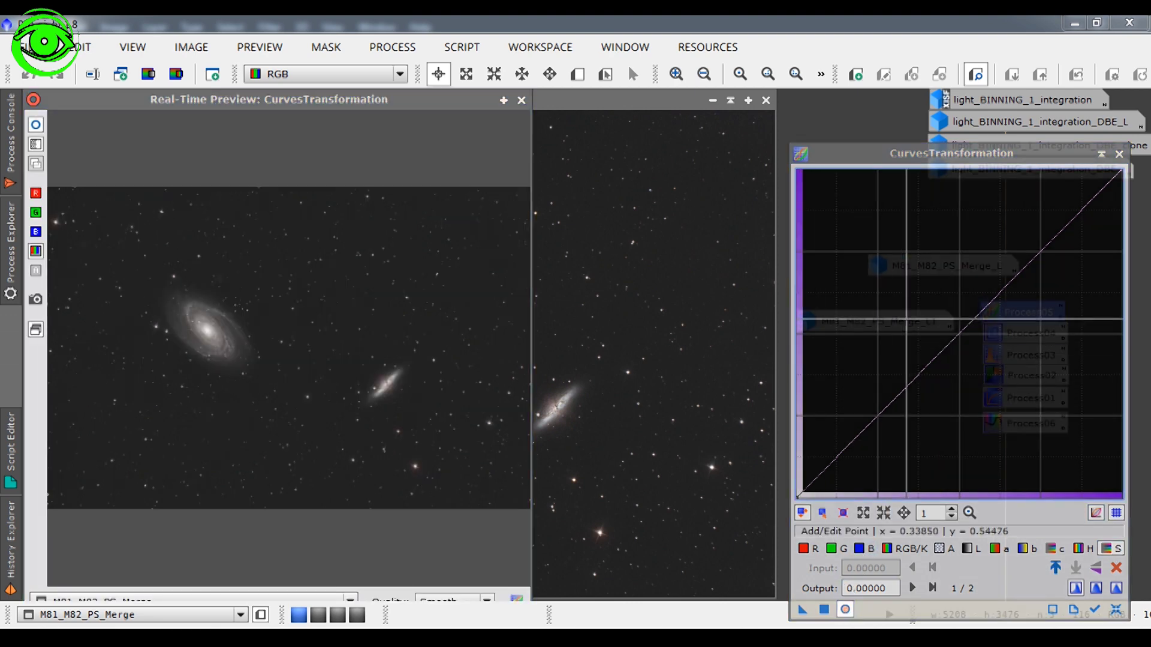
Step: Raise the saturation curve at input 0.12145 to output 0.37596 and the c curve at input 0.43928 to output 0.55243
{"action": "left_click", "coordinate": [960, 335]}
{"action": "left_click_drag", "start_coordinate": [959, 335], "coordinate": [835, 375]}
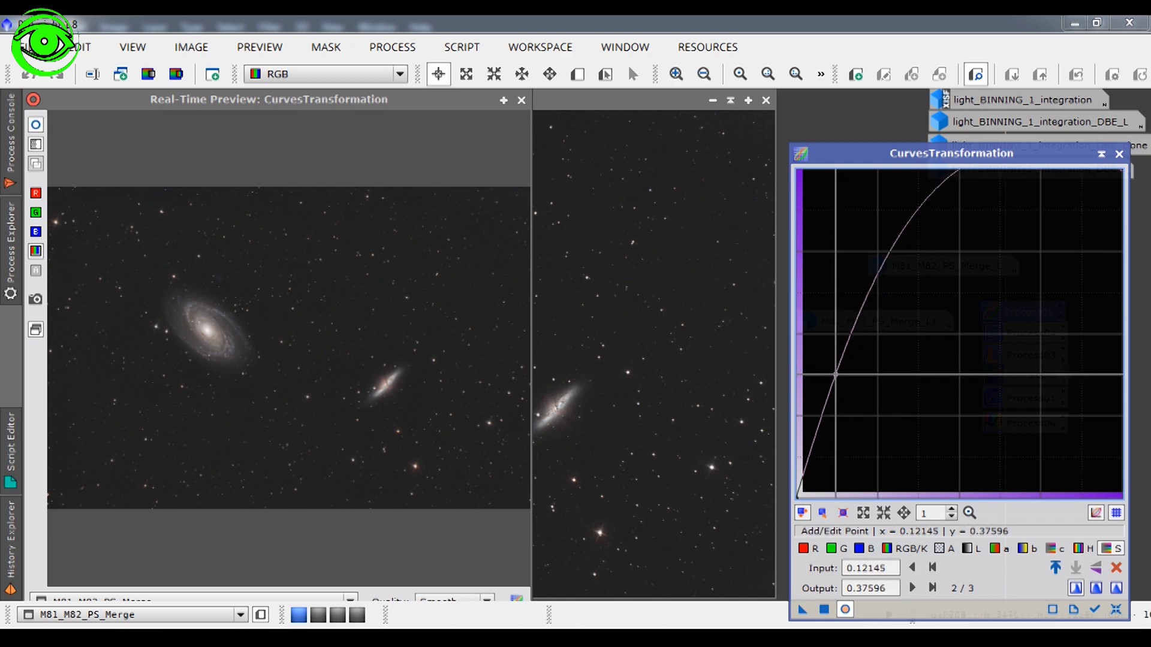
{"action": "left_click", "coordinate": [1058, 553]}
{"action": "left_click", "coordinate": [957, 335]}
{"action": "left_click_drag", "start_coordinate": [957, 334], "coordinate": [939, 316]}
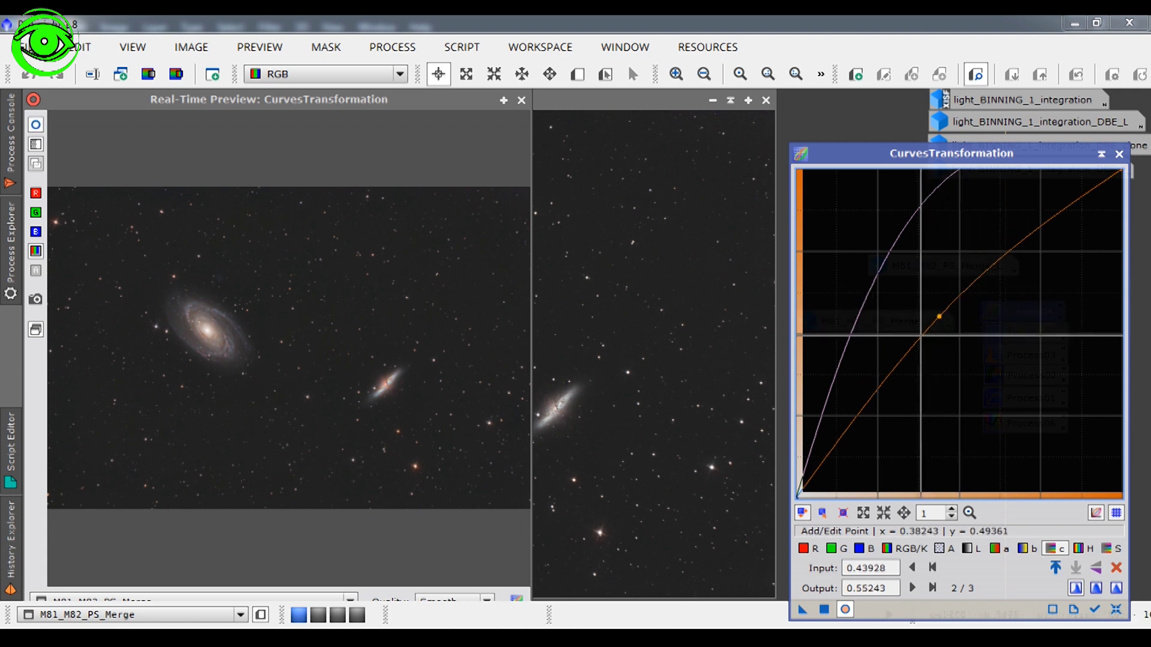
Step: Compare the preview with the curves off and on, close it and apply the curves to M81_M82_PS_Merge
{"action": "left_click", "coordinate": [846, 615]}
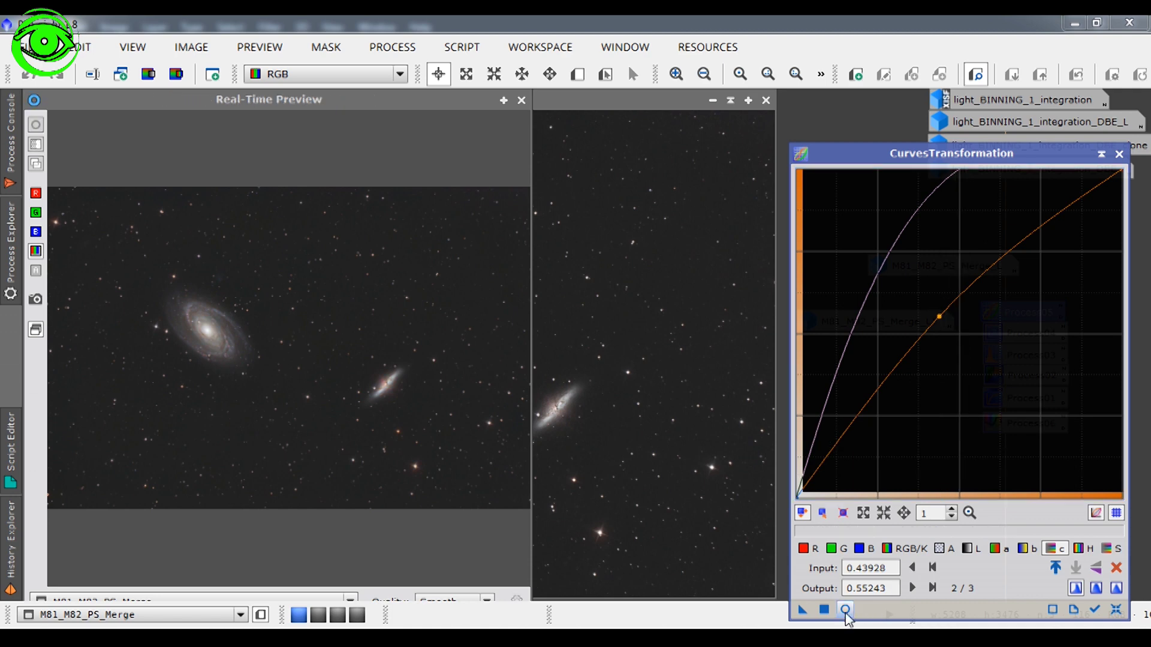
{"action": "left_click", "coordinate": [846, 614]}
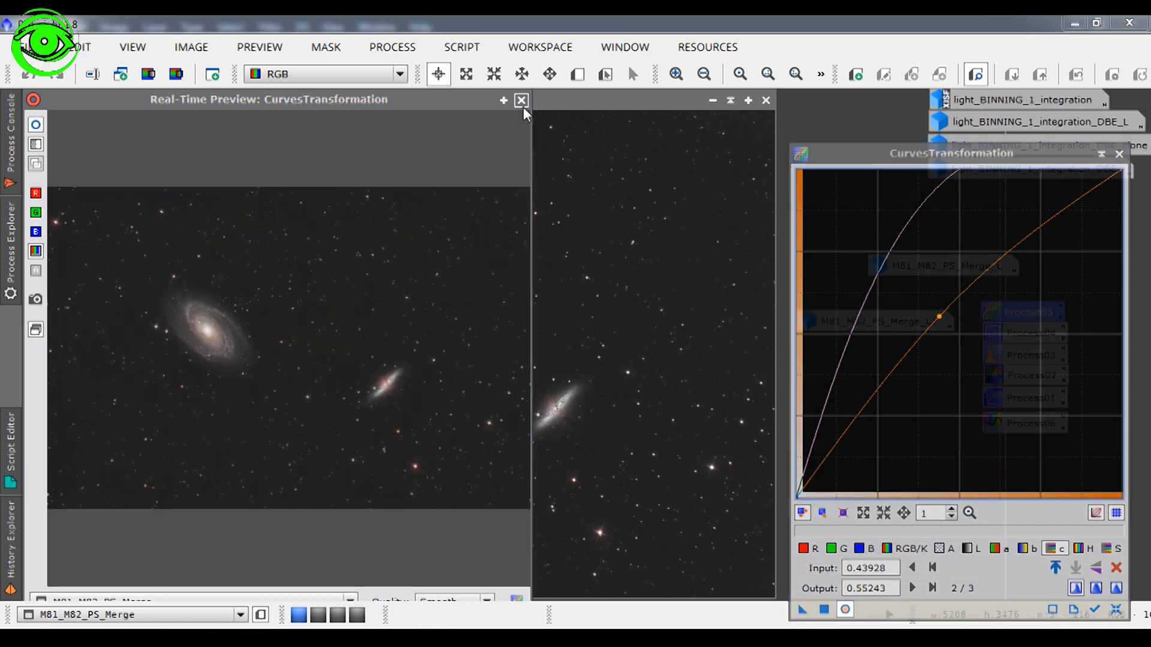
{"action": "left_click", "coordinate": [522, 100]}
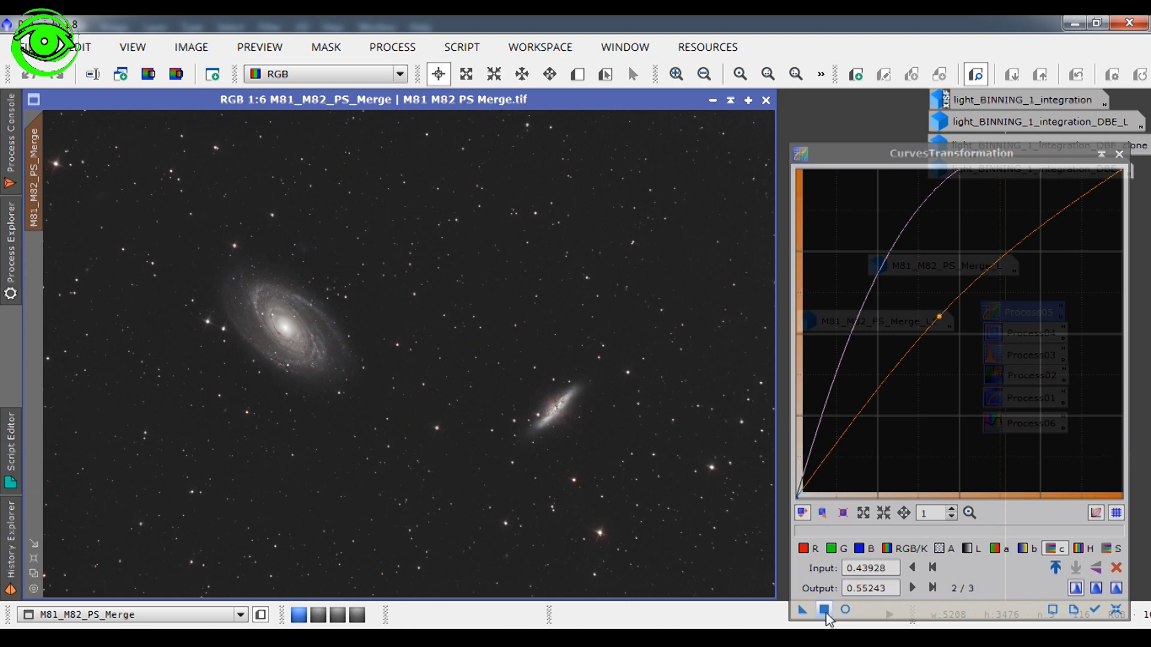
{"action": "left_click", "coordinate": [824, 610]}
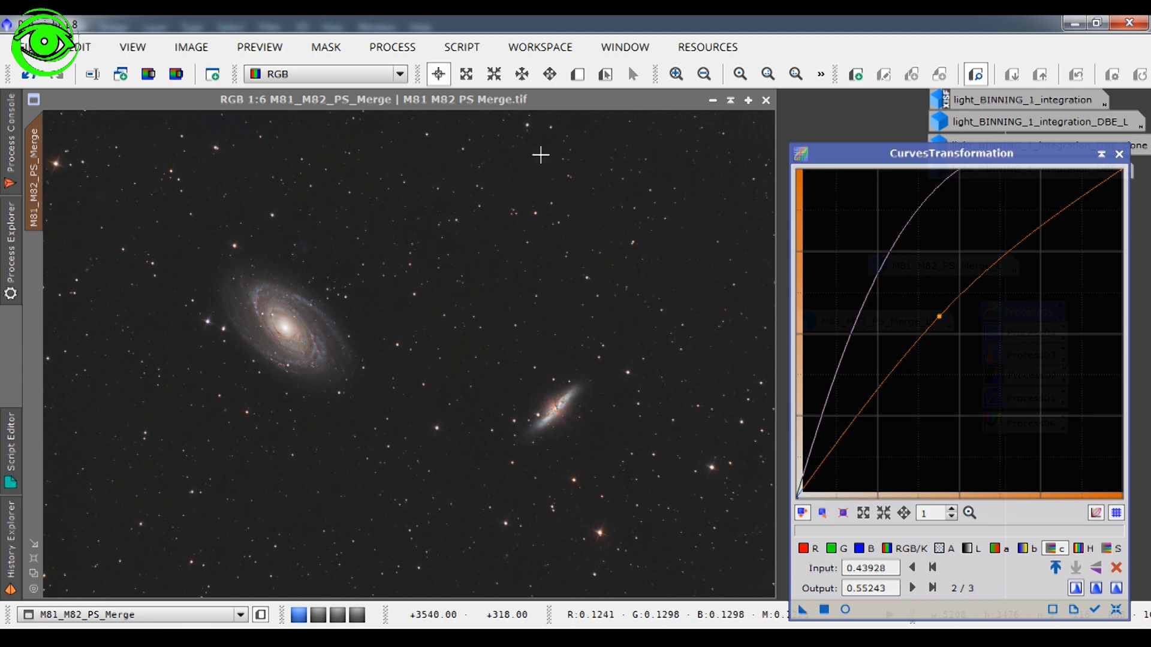
Step: Examine both galaxies at 1:3 magnification, comparing them with and without the applied curves
{"action": "left_click", "coordinate": [674, 82]}
{"action": "left_click", "coordinate": [673, 82]}
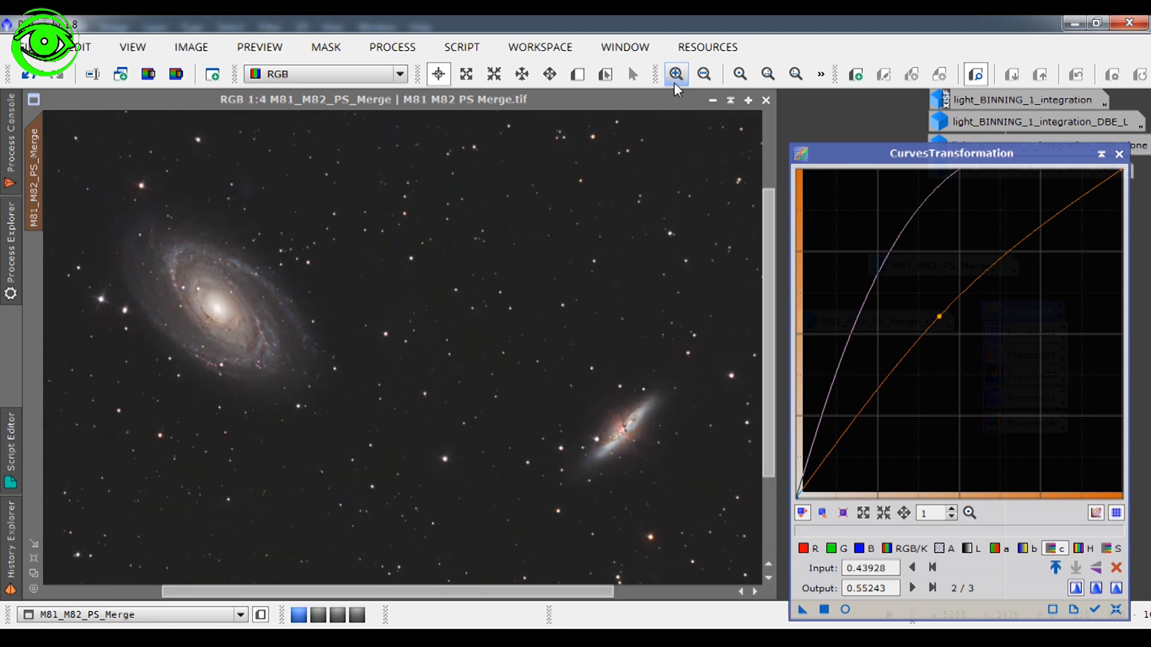
{"action": "left_click", "coordinate": [674, 81]}
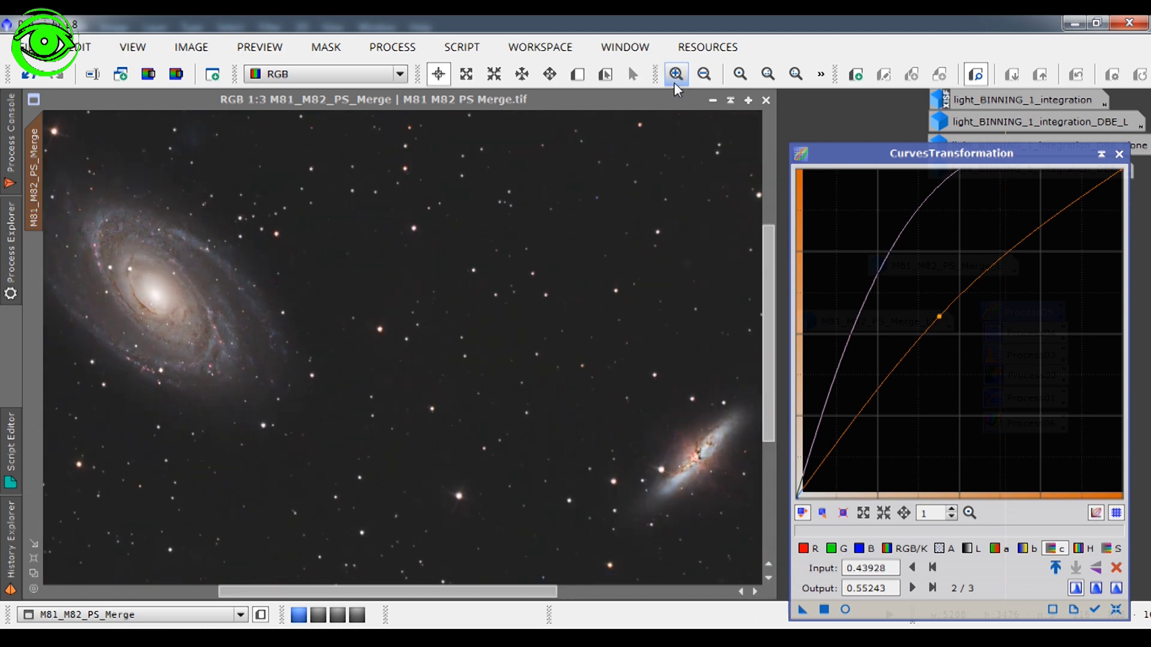
{"action": "left_click", "coordinate": [29, 76]}
Step: Reset the curves, raise saturation at input 0.40827 to output 0.59079, apply it to M81_M82_PS_Merge and close CurvesTransformation
{"action": "left_click", "coordinate": [1115, 614]}
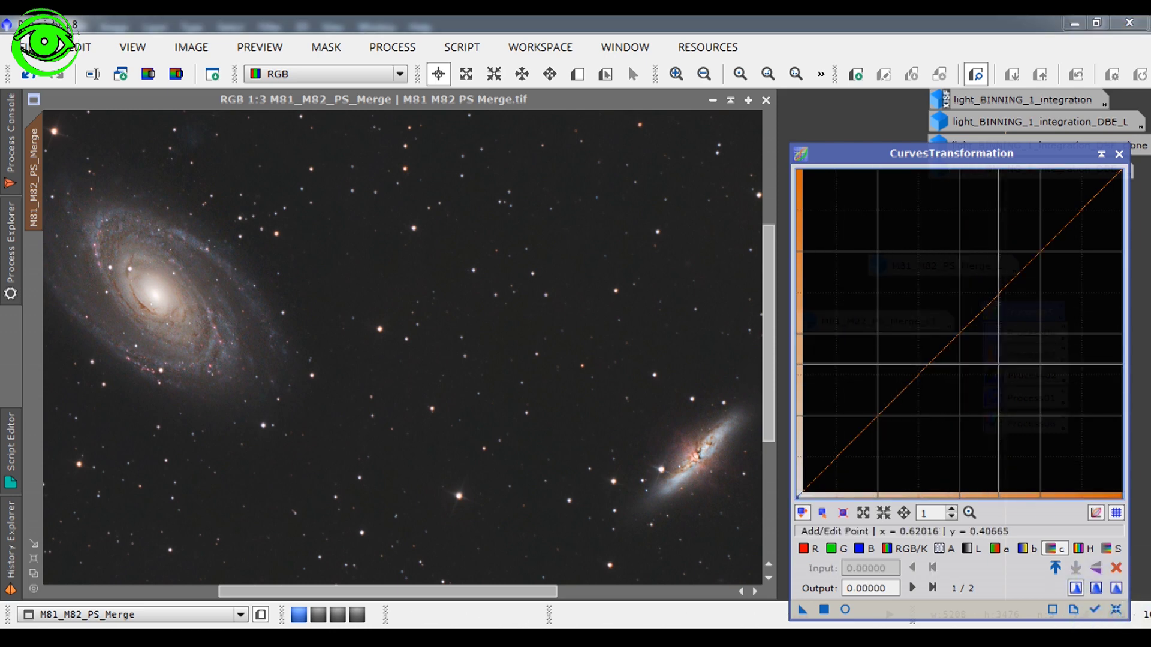
{"action": "left_click", "coordinate": [1106, 549]}
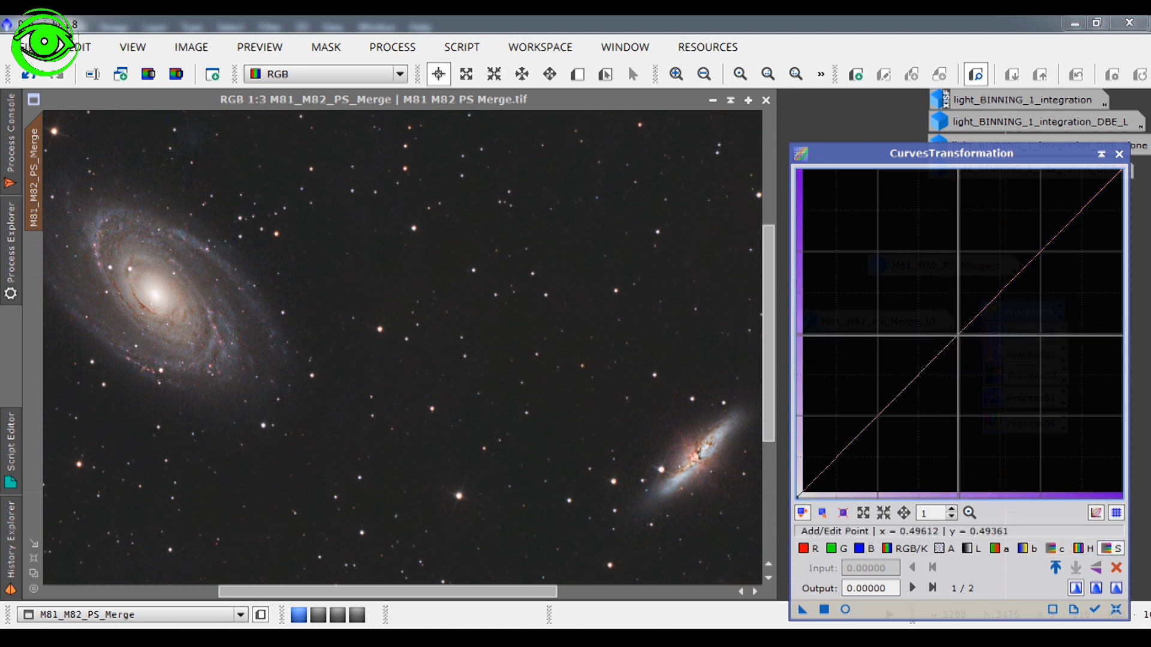
{"action": "left_click_drag", "start_coordinate": [957, 335], "coordinate": [929, 303]}
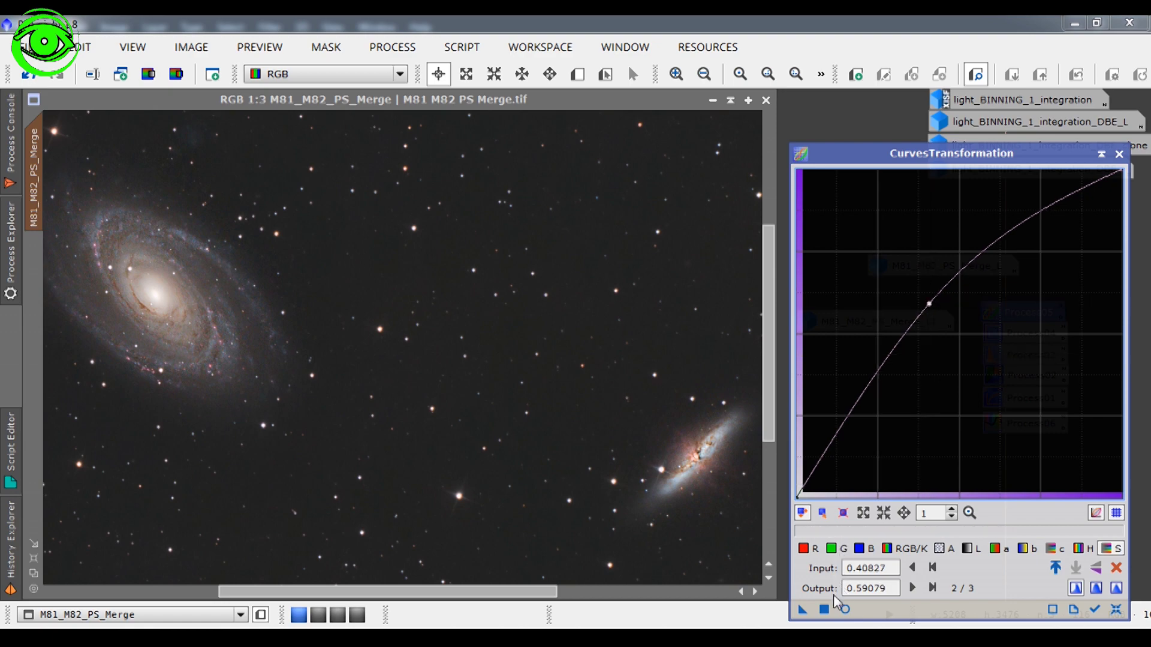
{"action": "left_click", "coordinate": [824, 610]}
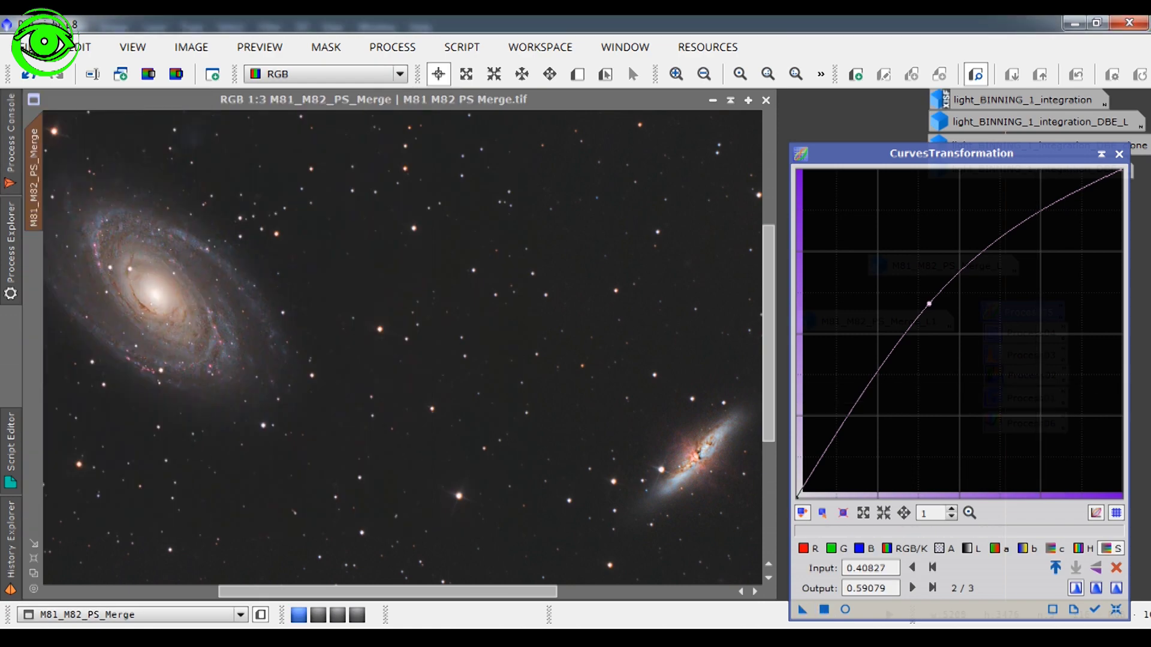
{"action": "left_click", "coordinate": [1118, 155]}
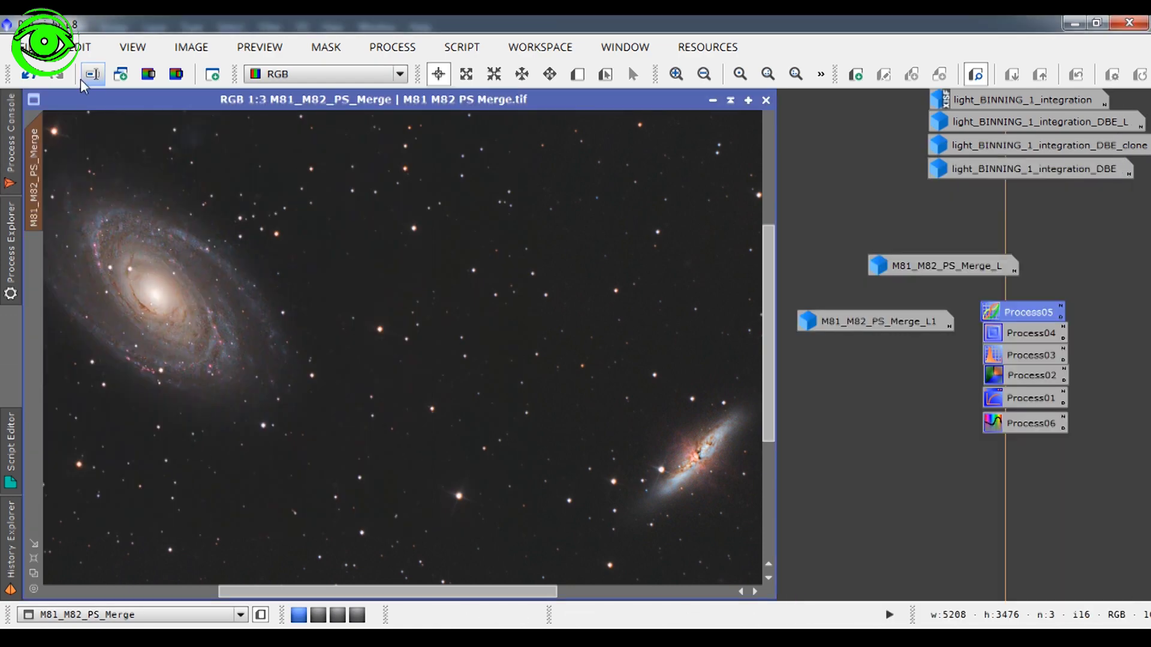
Step: Compare M81_M82_PS_Merge with and without the second saturation boost
{"action": "left_click", "coordinate": [12, 98]}
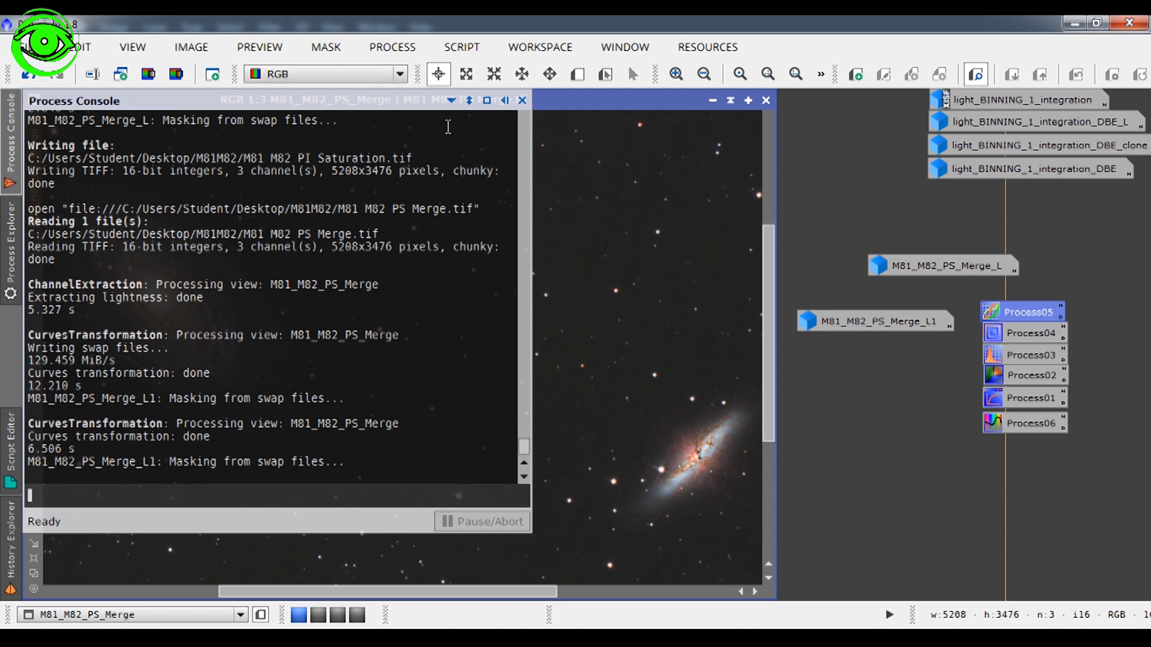
{"action": "left_click", "coordinate": [850, 178]}
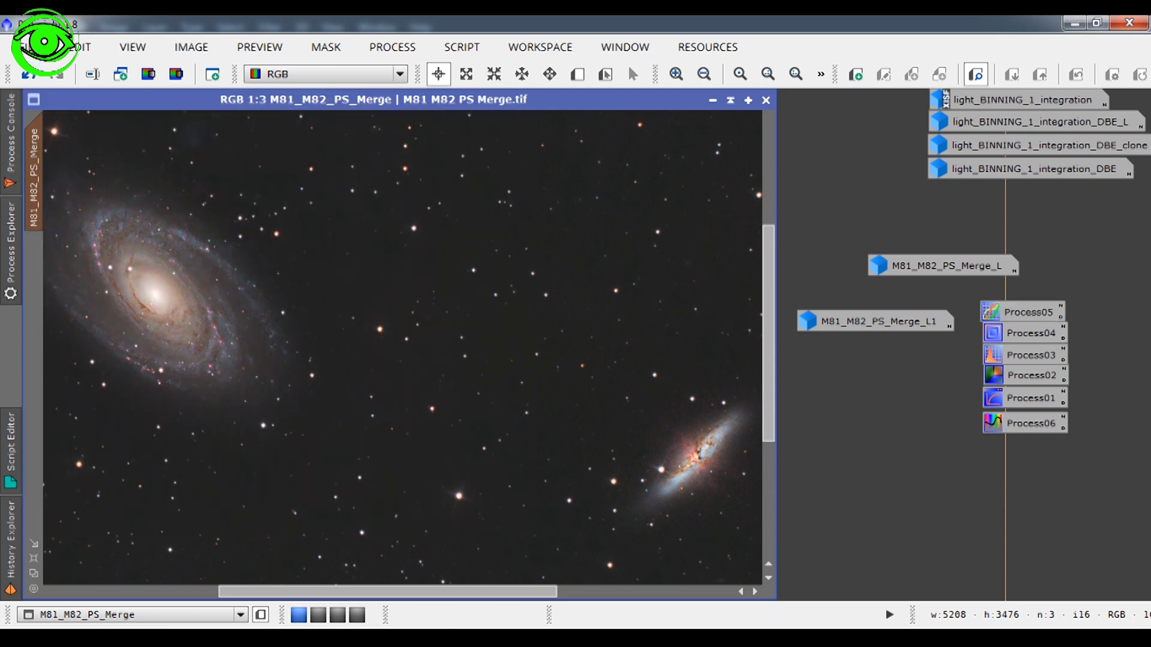
{"action": "left_click", "coordinate": [32, 79]}
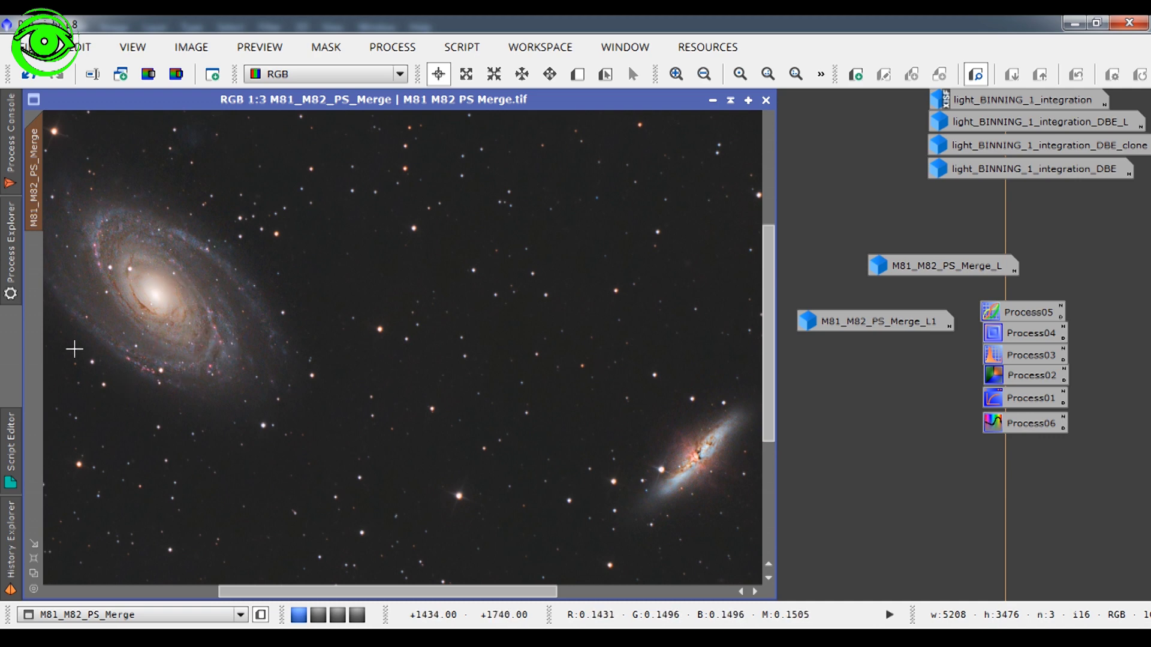
Step: Open the stored ColorSaturation process instance Process06 in the workspace
{"action": "left_click", "coordinate": [11, 286]}
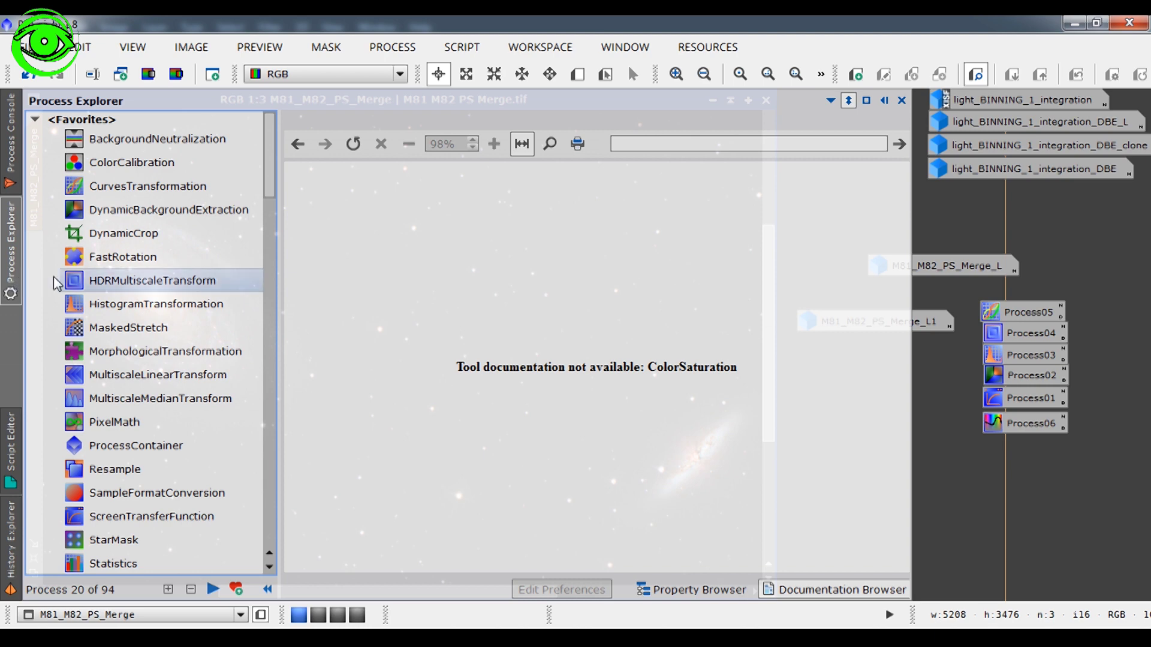
{"action": "left_click_drag", "start_coordinate": [268, 200], "coordinate": [279, 283]}
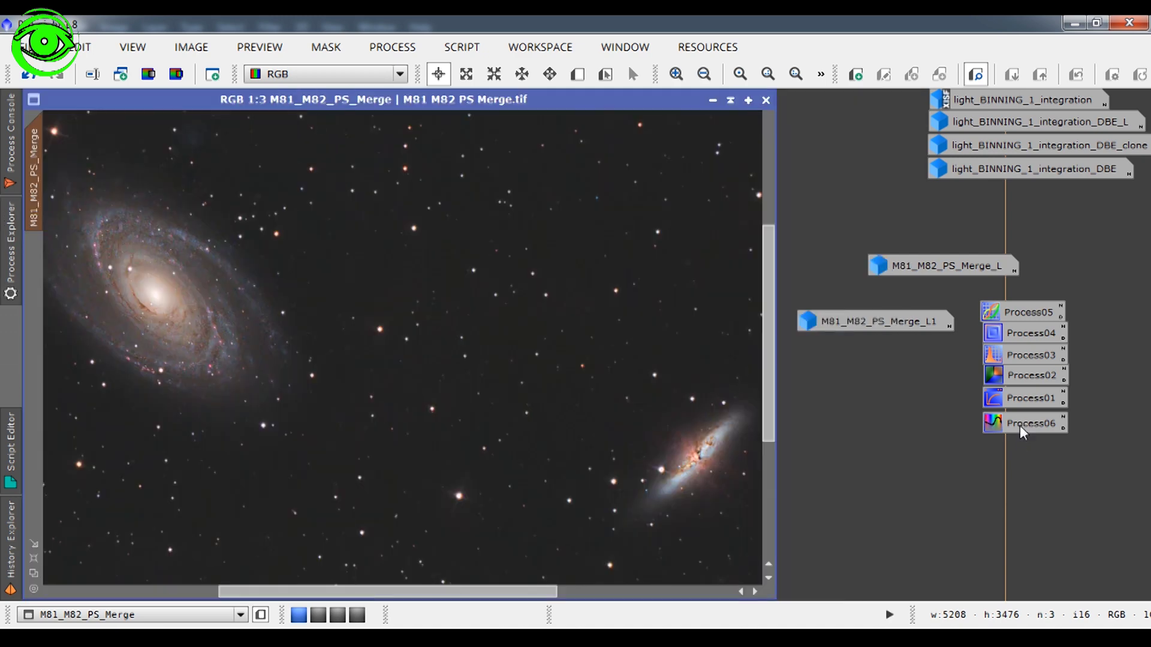
{"action": "double_click", "coordinate": [1019, 425]}
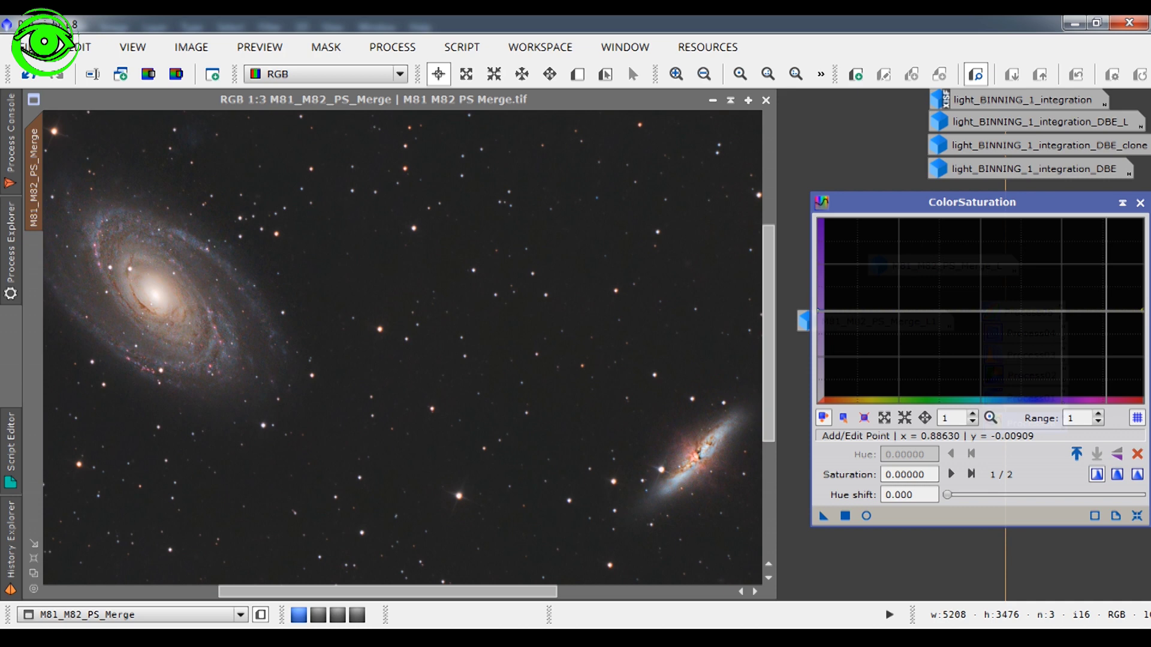
Step: Try raising saturation to 0.34545 at hue 0.89147 and reset the ColorSaturation curve
{"action": "left_click_drag", "start_coordinate": [1106, 311], "coordinate": [1108, 278]}
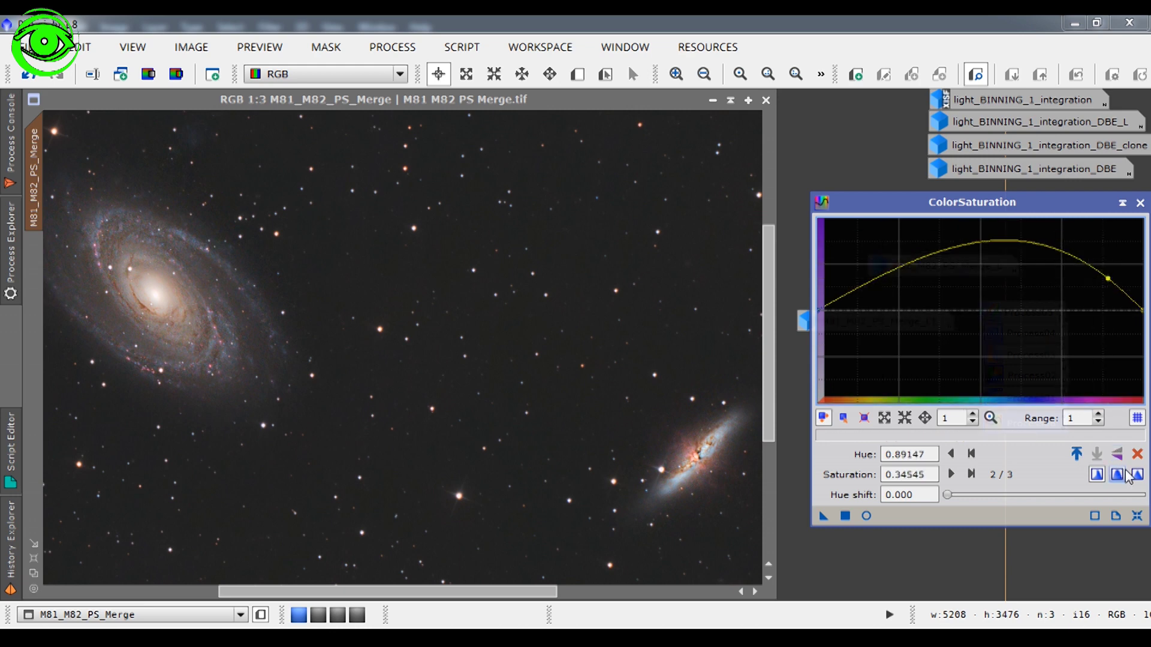
{"action": "left_click", "coordinate": [1137, 517]}
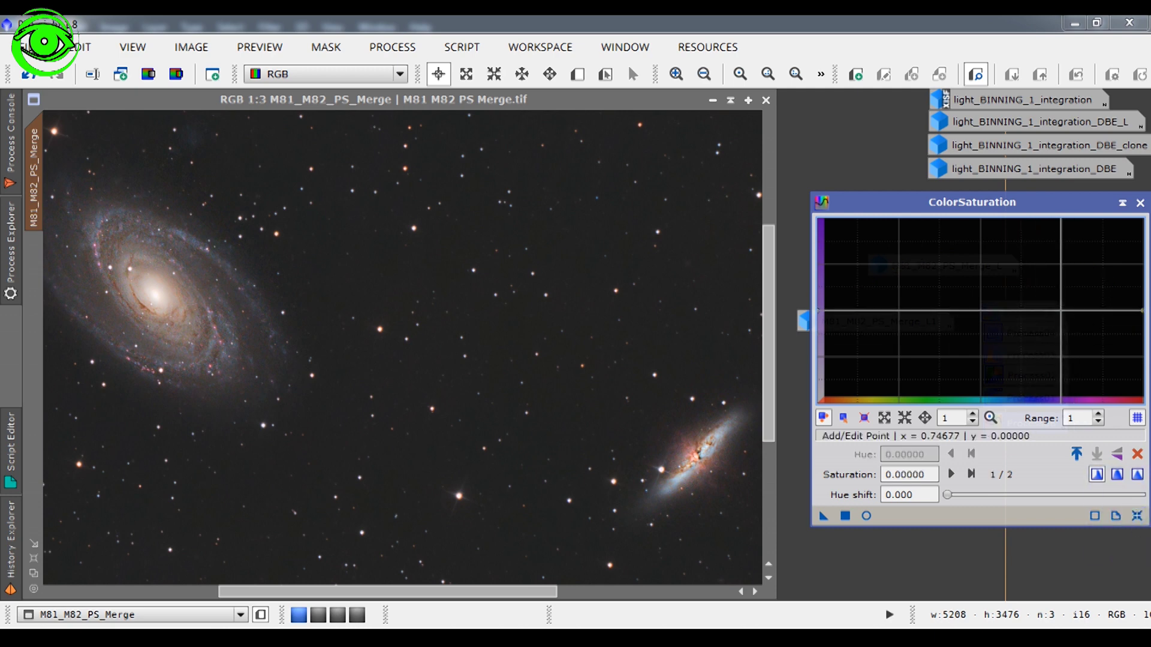
Step: Anchor the saturation curve at zero around hues 0.71835 to 0.77003, raise hue 0.83721 to 0.74545 and check it in a real-time preview
{"action": "left_click", "coordinate": [1061, 310]}
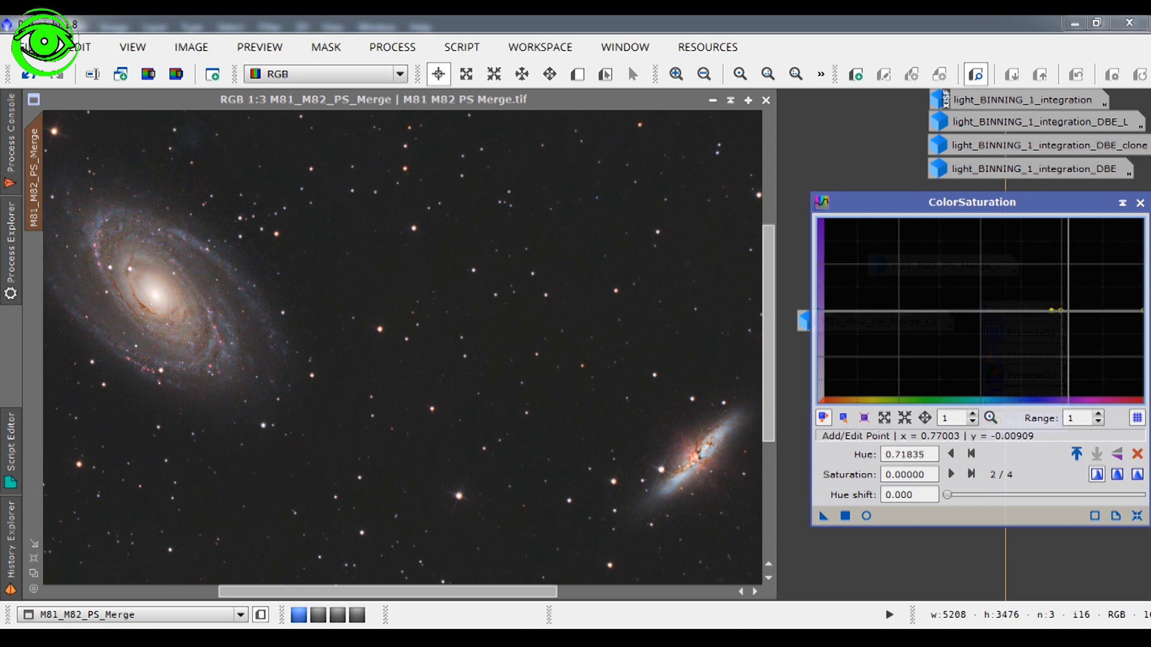
{"action": "left_click", "coordinate": [1067, 310]}
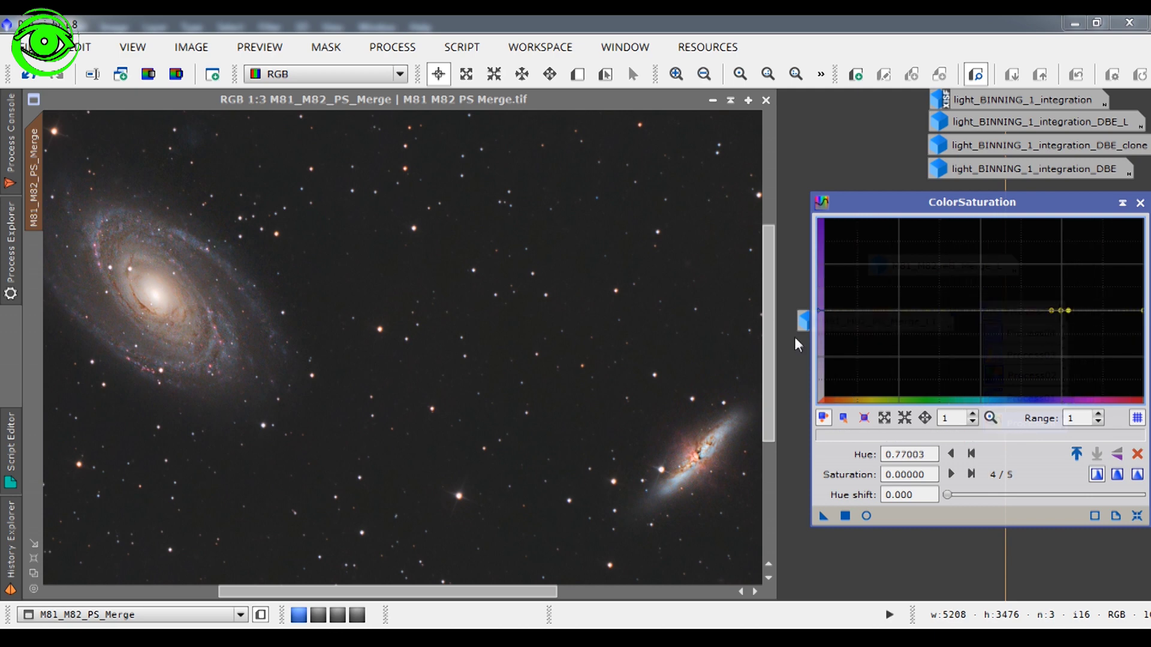
{"action": "left_click_drag", "start_coordinate": [1106, 313], "coordinate": [1091, 241]}
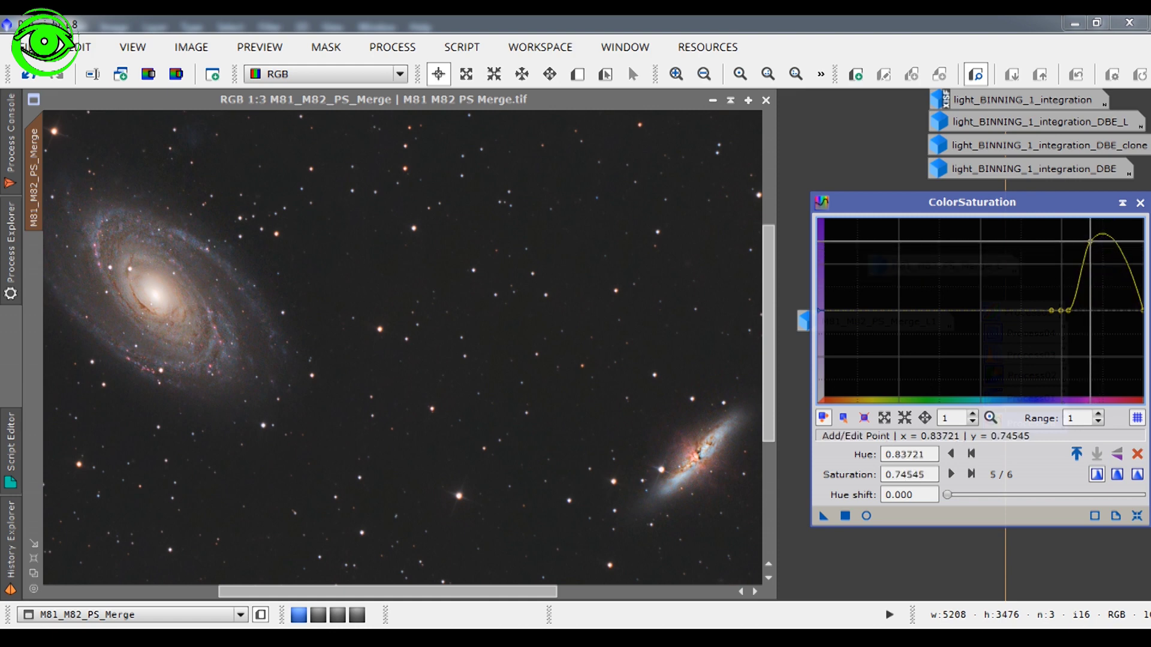
{"action": "left_click", "coordinate": [865, 516]}
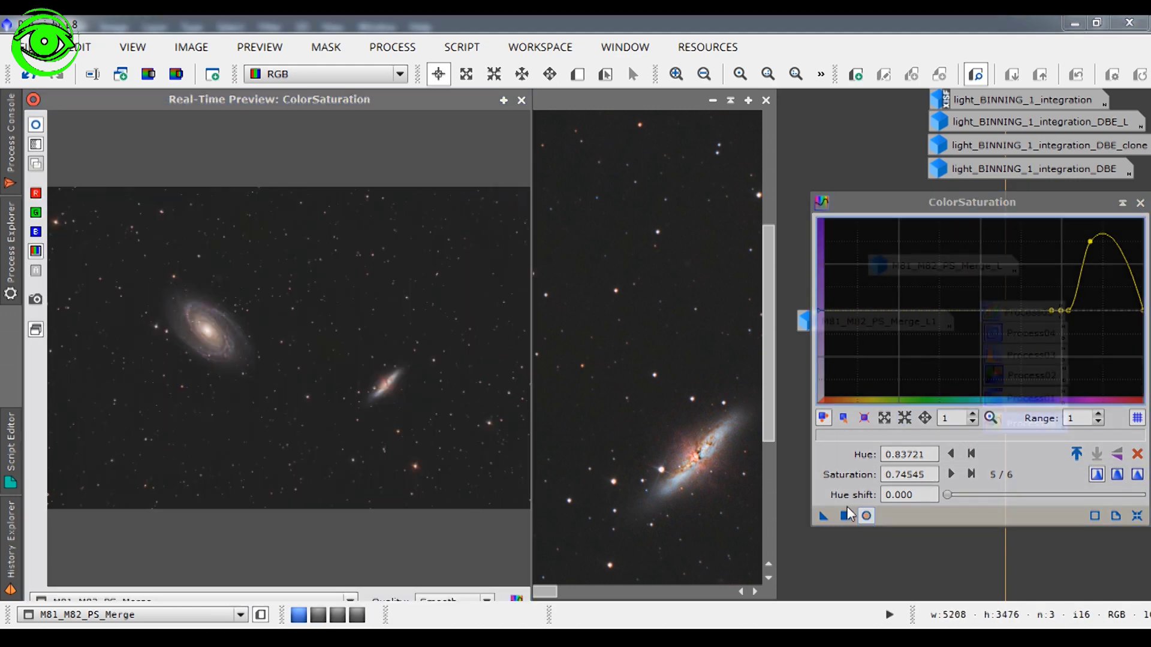
{"action": "left_click", "coordinate": [521, 101]}
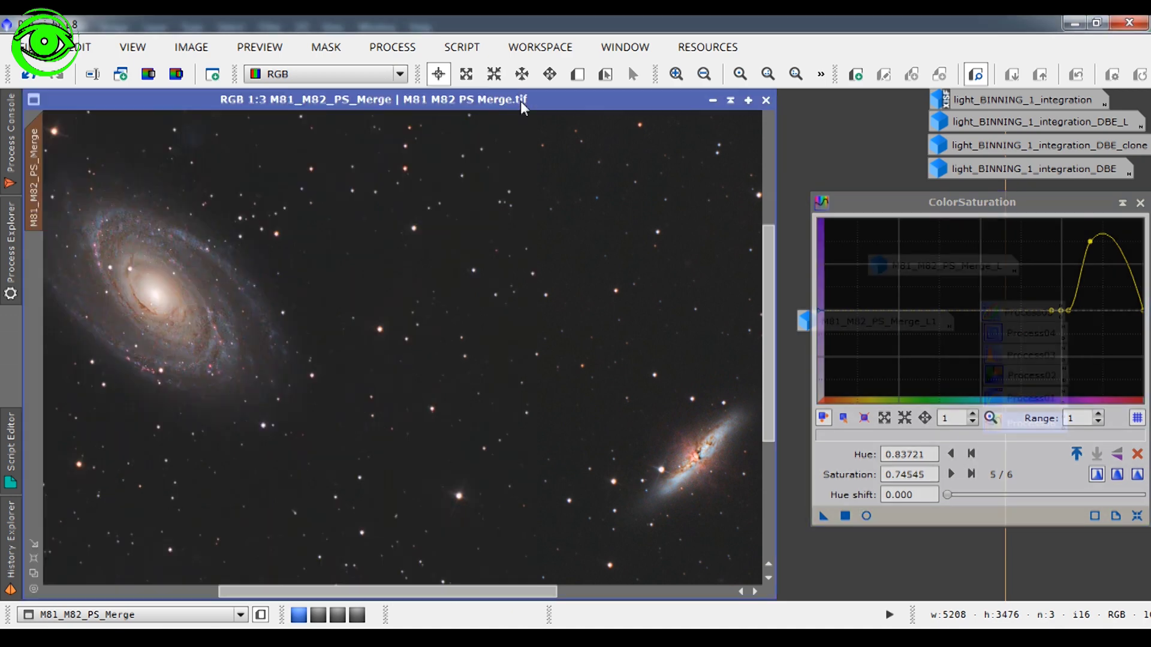
Step: Define a preview region of about 1245 × 1227 pixels around M81 in M81_M82_PS_Merge and open it
{"action": "left_click_drag", "start_coordinate": [443, 594], "coordinate": [331, 594]}
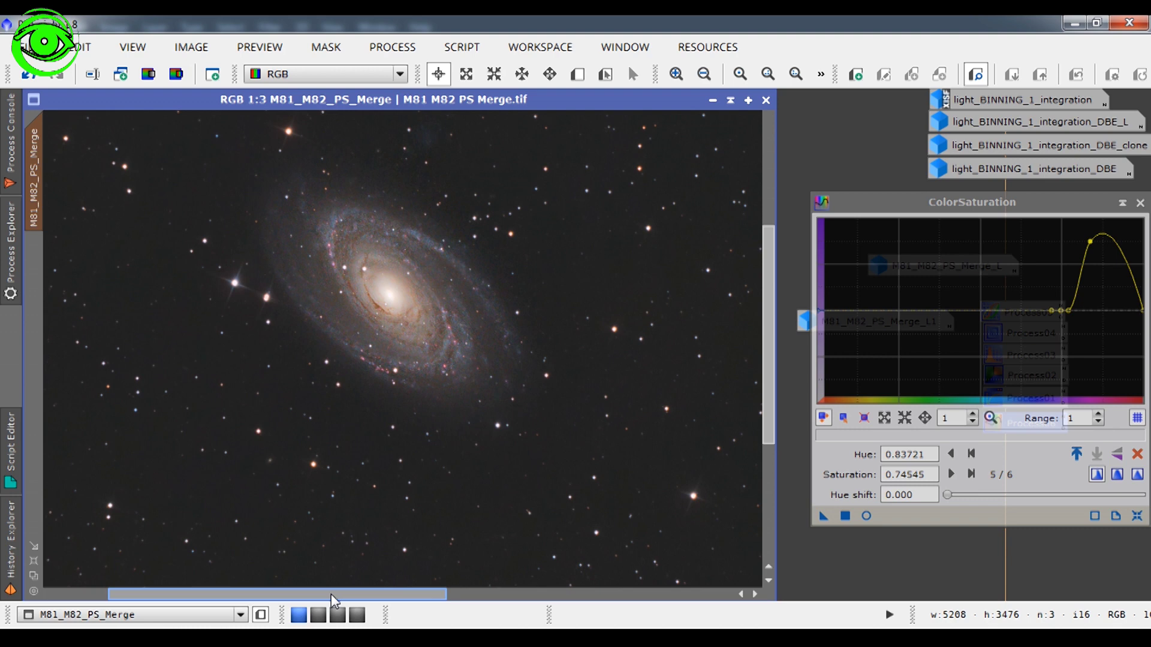
{"action": "key", "text": "alt+n"}
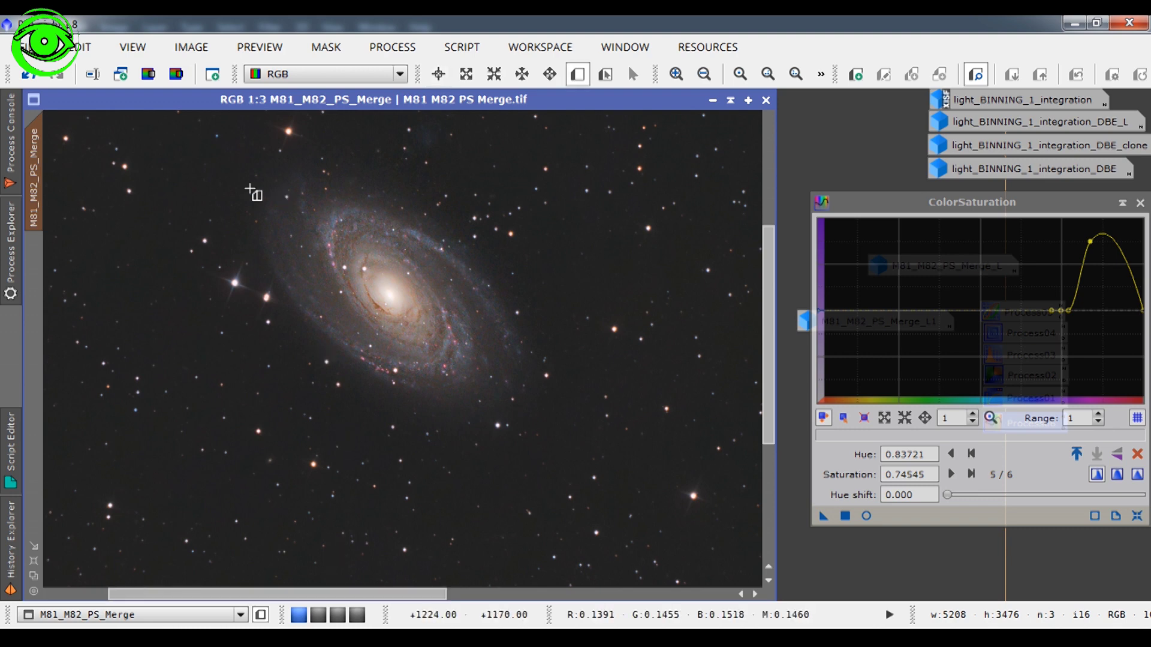
{"action": "left_click_drag", "start_coordinate": [199, 437], "coordinate": [547, 111]}
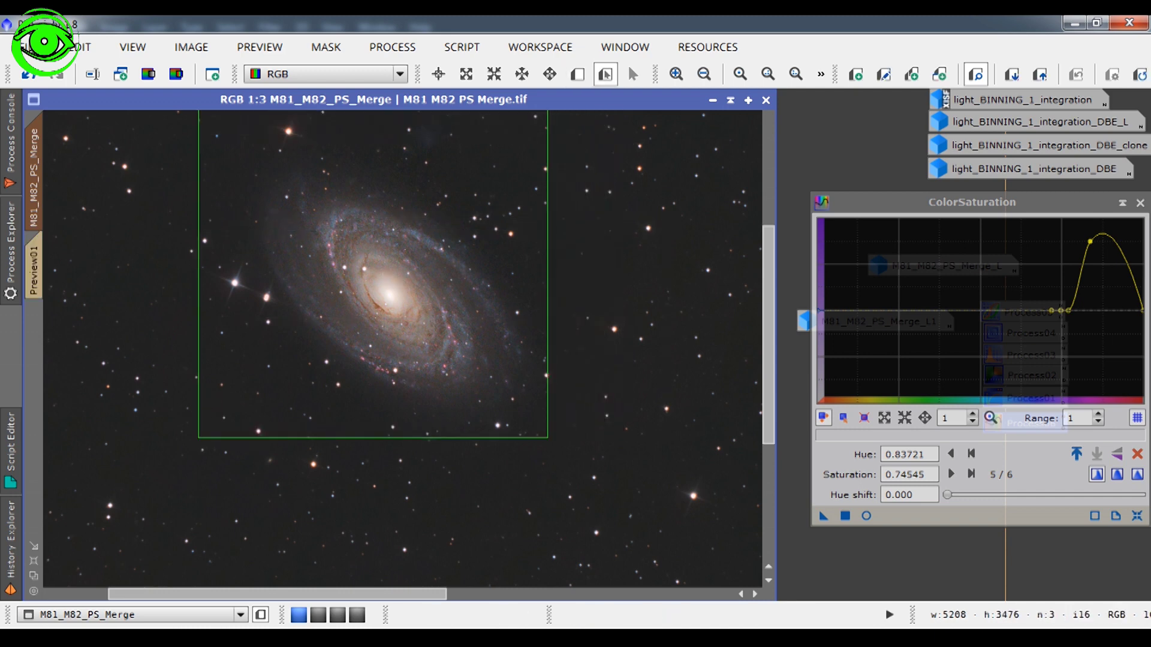
{"action": "left_click", "coordinate": [34, 272]}
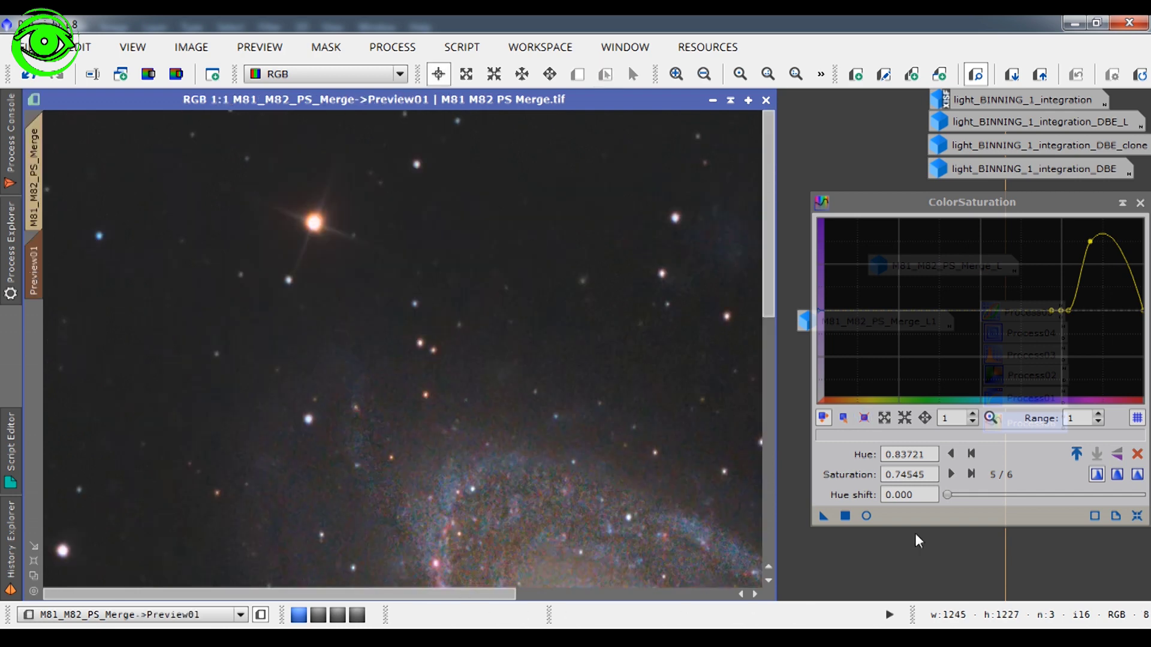
Step: Compare the M81 preview in real time with and without the ColorSaturation curve
{"action": "left_click", "coordinate": [866, 516]}
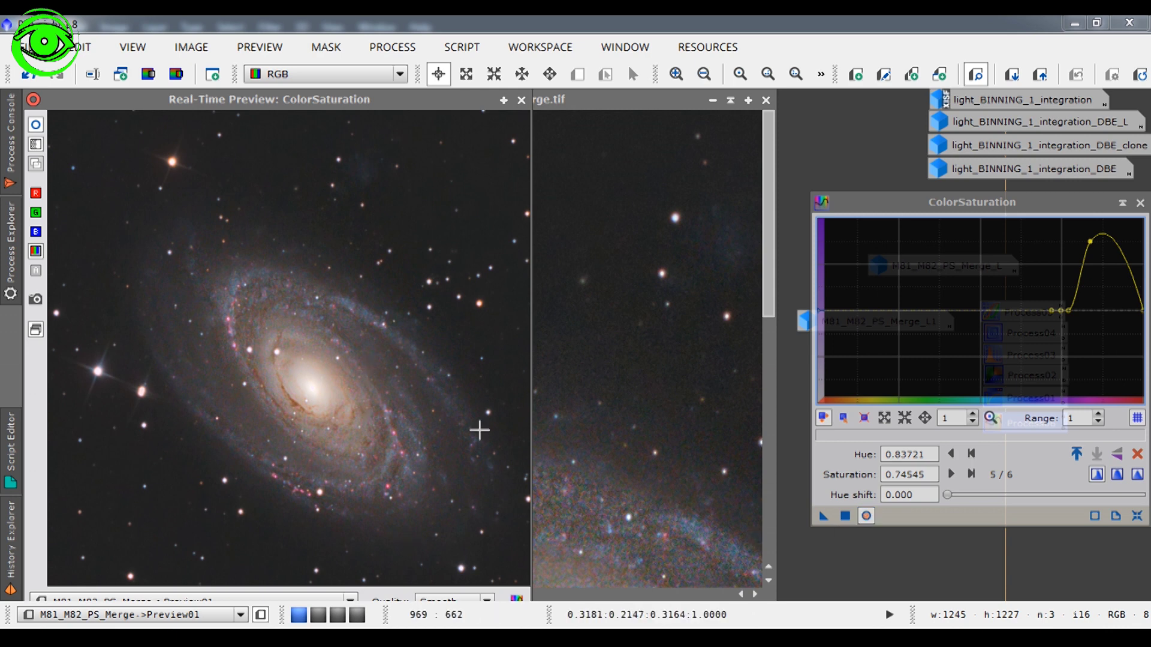
{"action": "left_click", "coordinate": [867, 517]}
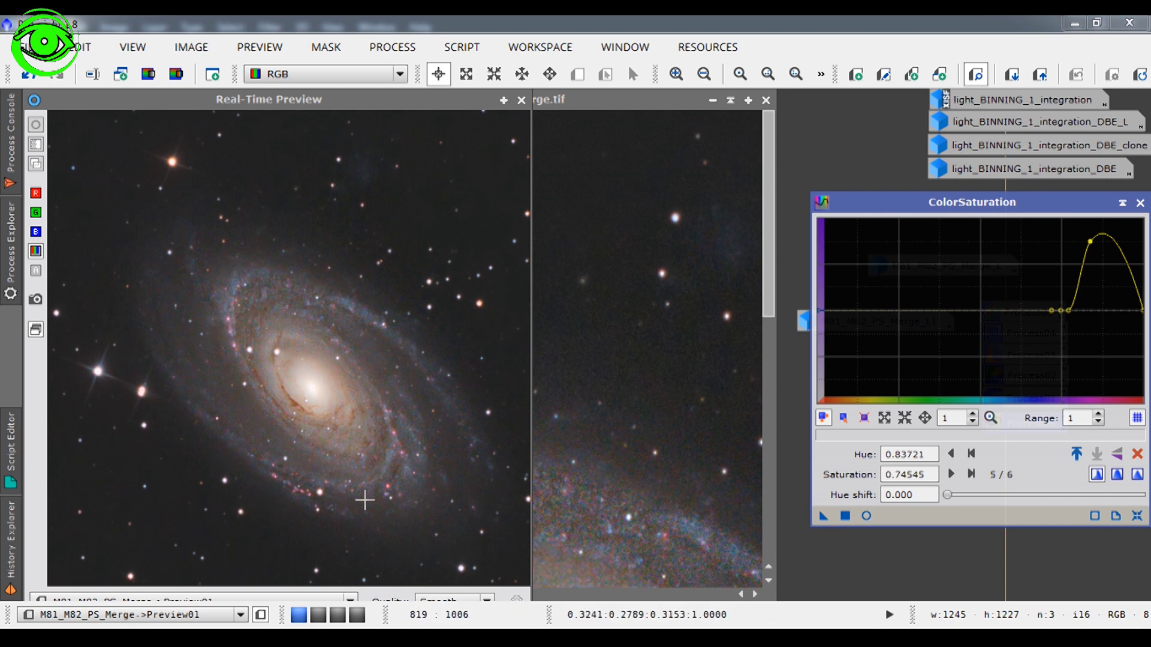
{"action": "left_click", "coordinate": [866, 517]}
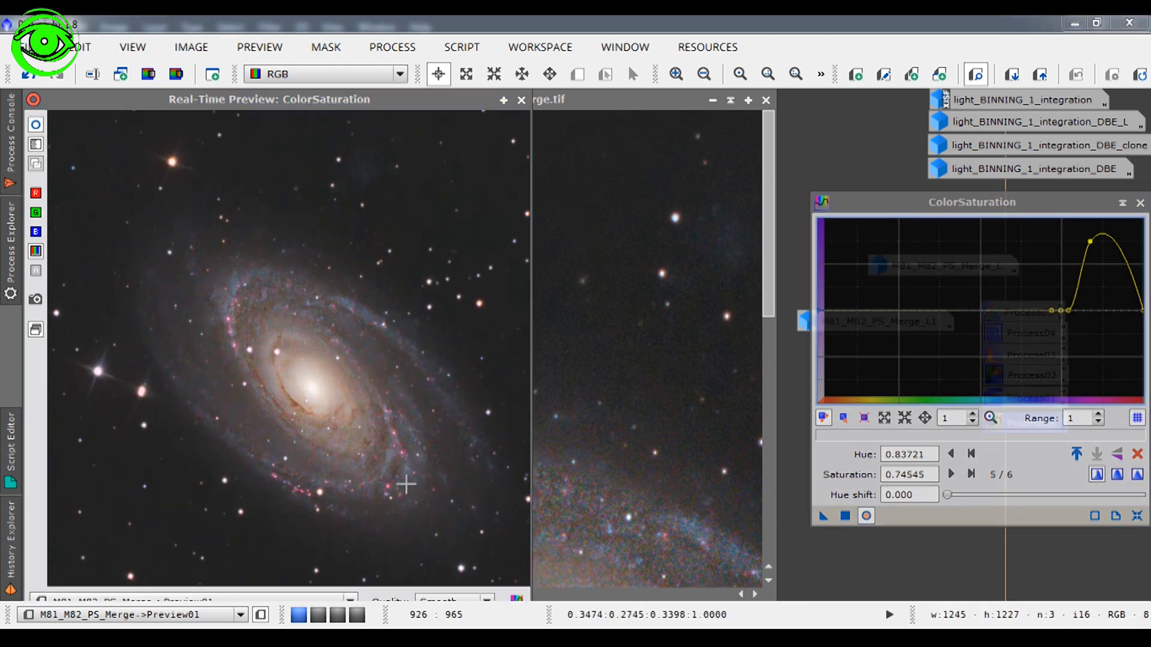
Step: Test the raised saturation point at a strongly negative value, and set it to hue 0.87597 with saturation 0.90909
{"action": "left_click_drag", "start_coordinate": [1090, 241], "coordinate": [1131, 431]}
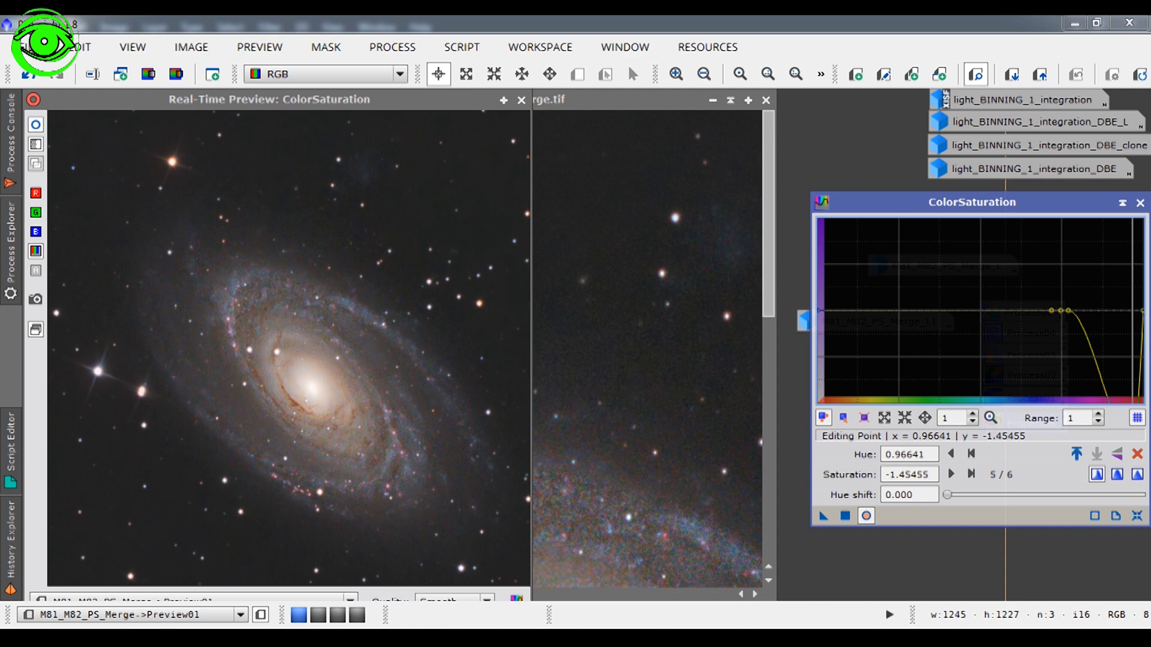
{"action": "left_click_drag", "start_coordinate": [1133, 434], "coordinate": [1103, 226]}
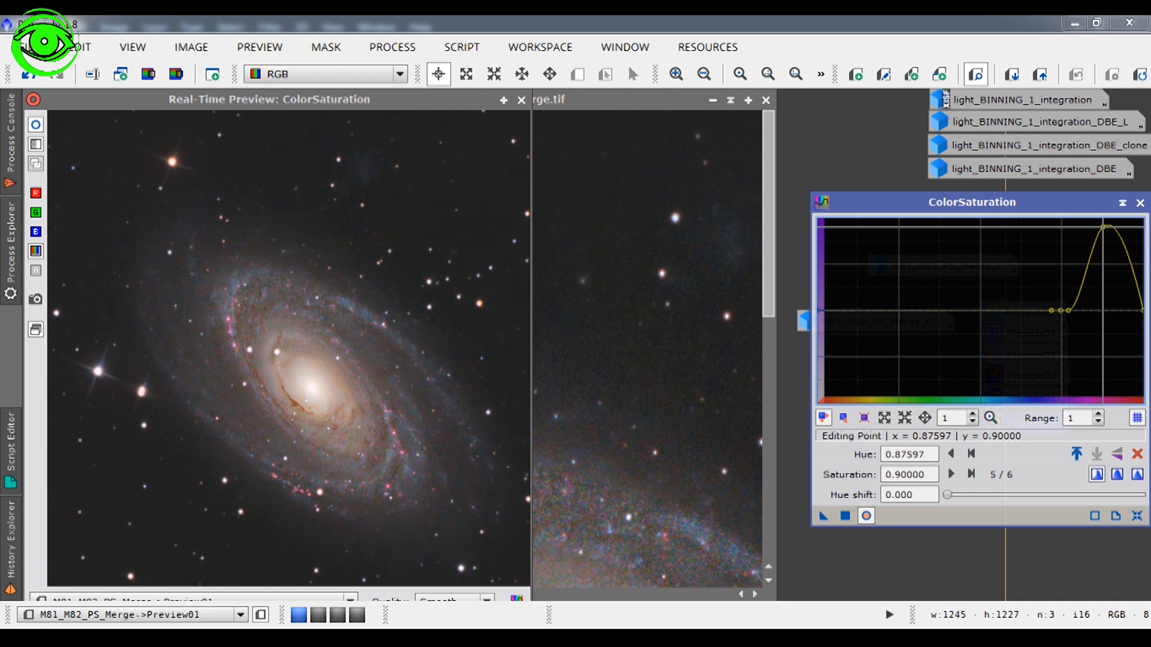
{"action": "left_click_drag", "start_coordinate": [1103, 226], "coordinate": [1103, 226]}
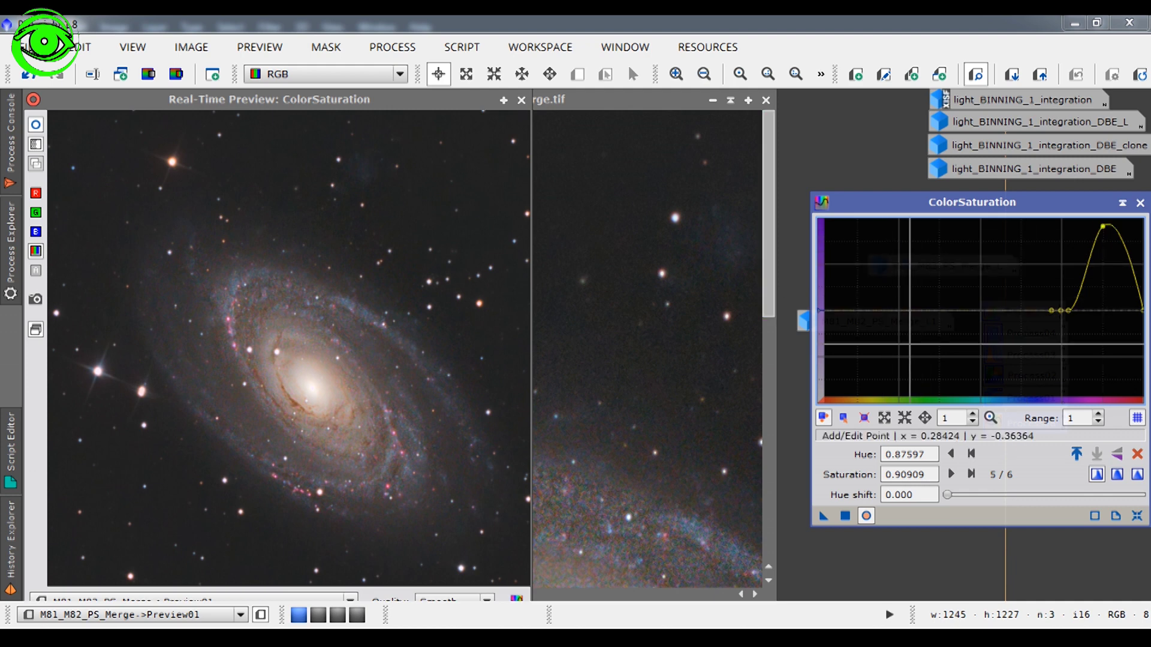
Step: Apply the ColorSaturation curve to the full M81_M82_PS_Merge image and delete the M81 preview region
{"action": "left_click", "coordinate": [521, 100]}
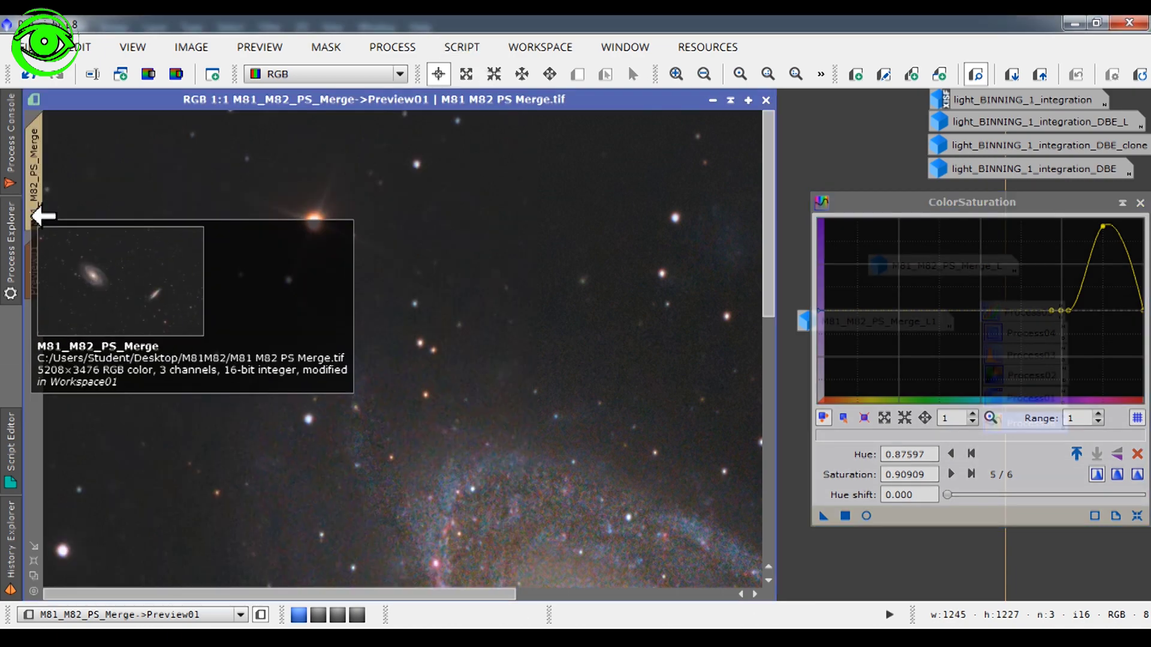
{"action": "left_click", "coordinate": [34, 216]}
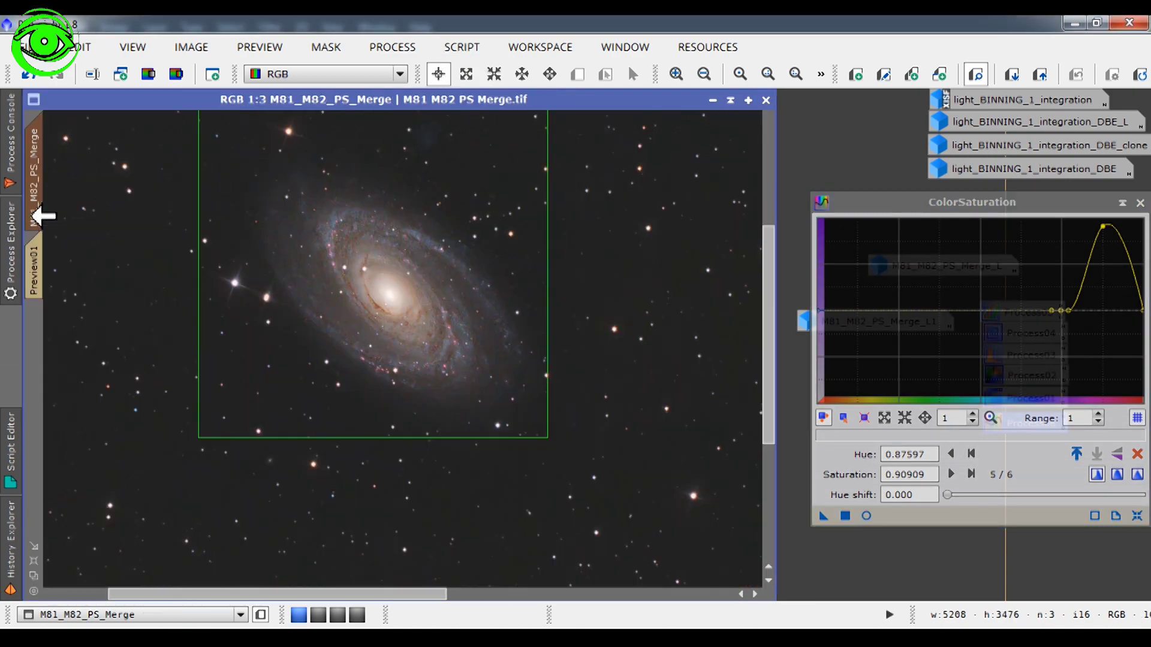
{"action": "left_click", "coordinate": [845, 516]}
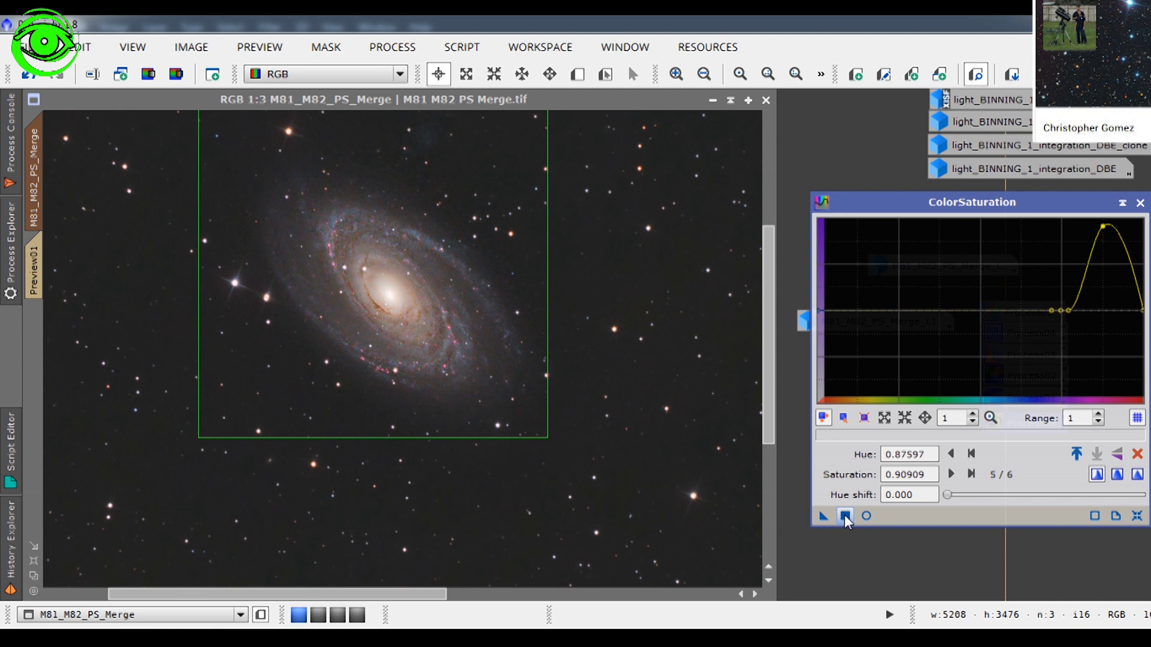
{"action": "right_click", "coordinate": [35, 278]}
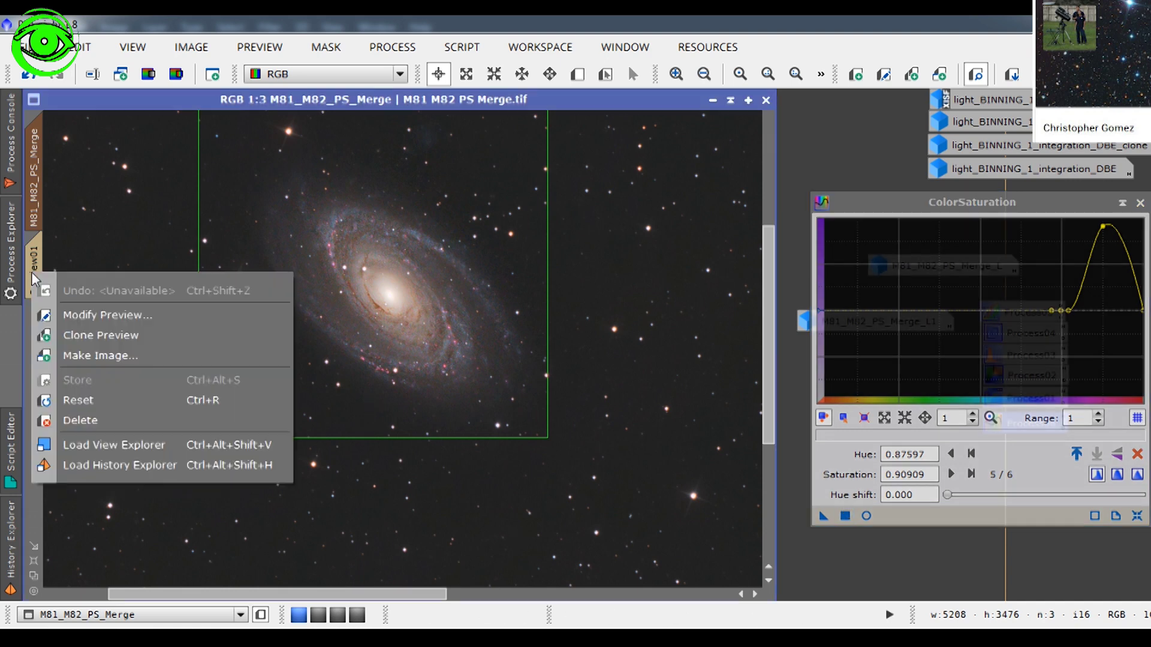
{"action": "left_click", "coordinate": [96, 420]}
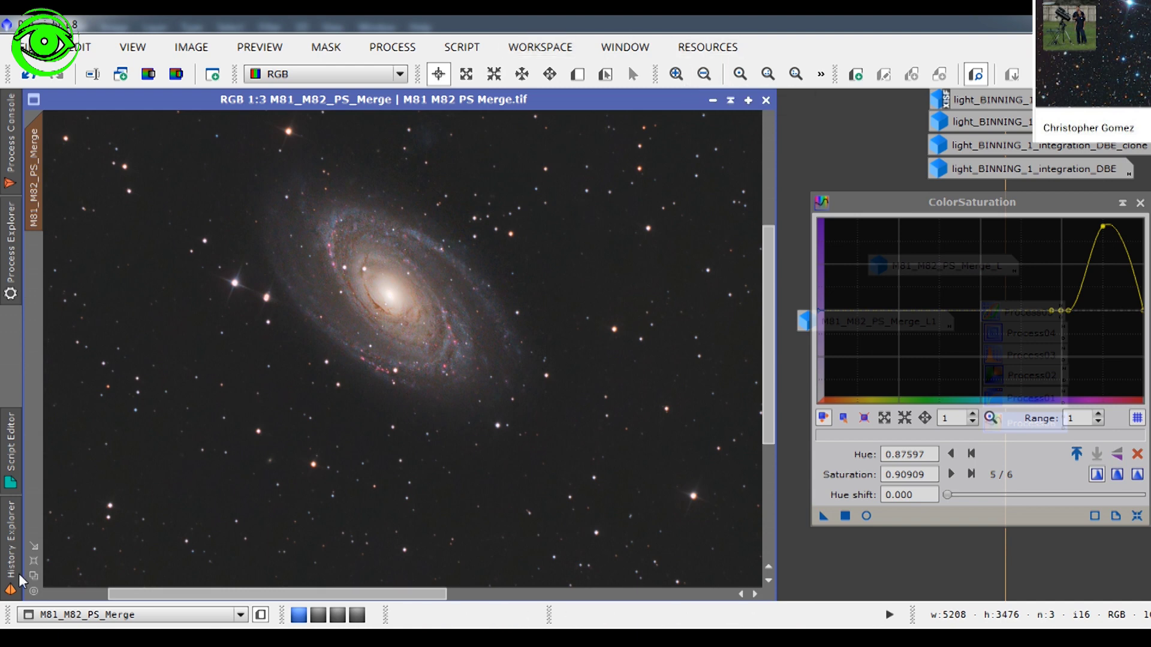
Step: Examine the saturated M81_M82_PS_Merge image as a whole, at star level and at 1:3 magnification
{"action": "left_click", "coordinate": [34, 563]}
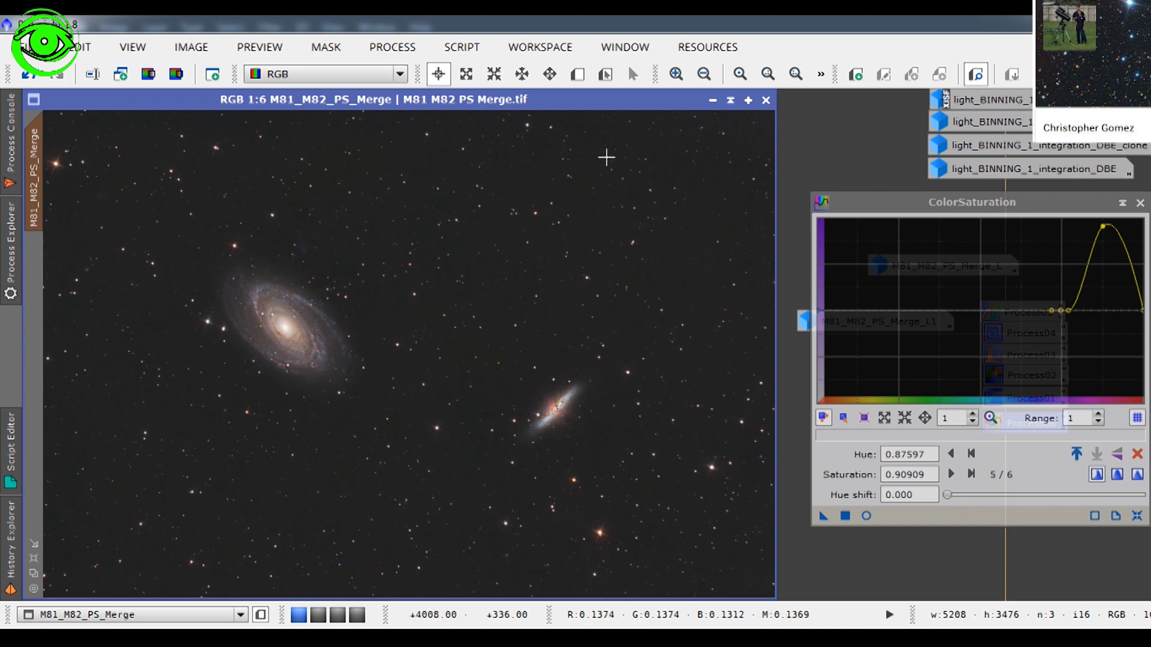
{"action": "left_click", "coordinate": [676, 74]}
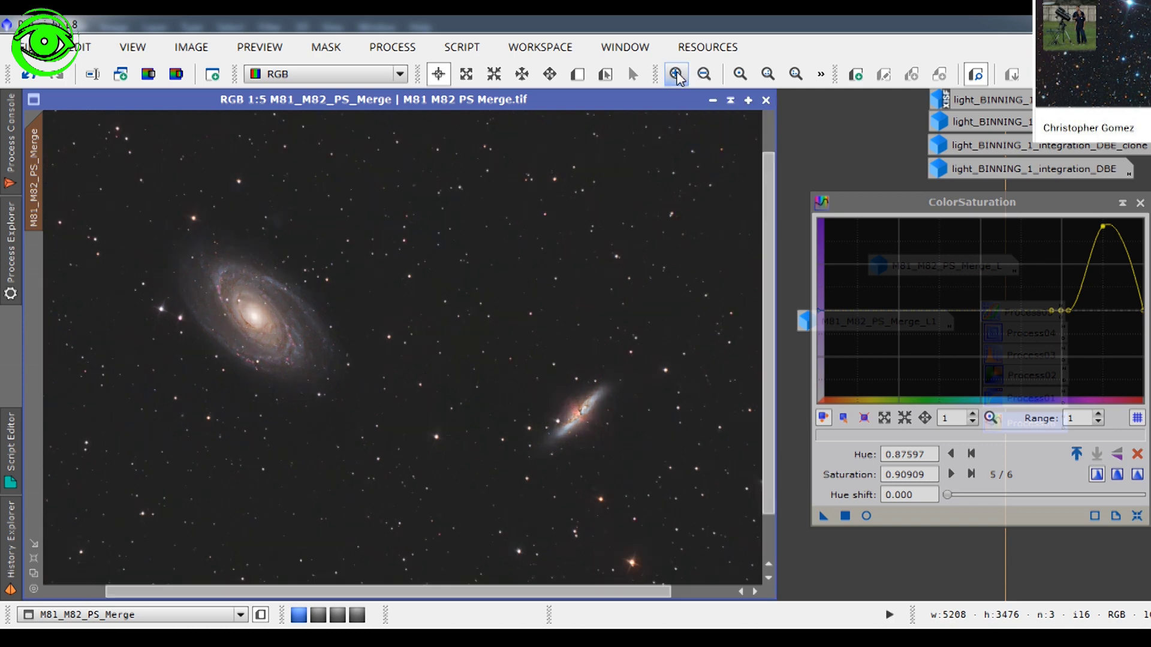
{"action": "left_click", "coordinate": [676, 75]}
{"action": "left_click", "coordinate": [676, 75]}
{"action": "left_click", "coordinate": [676, 75]}
{"action": "left_click", "coordinate": [676, 74]}
{"action": "left_click", "coordinate": [676, 74]}
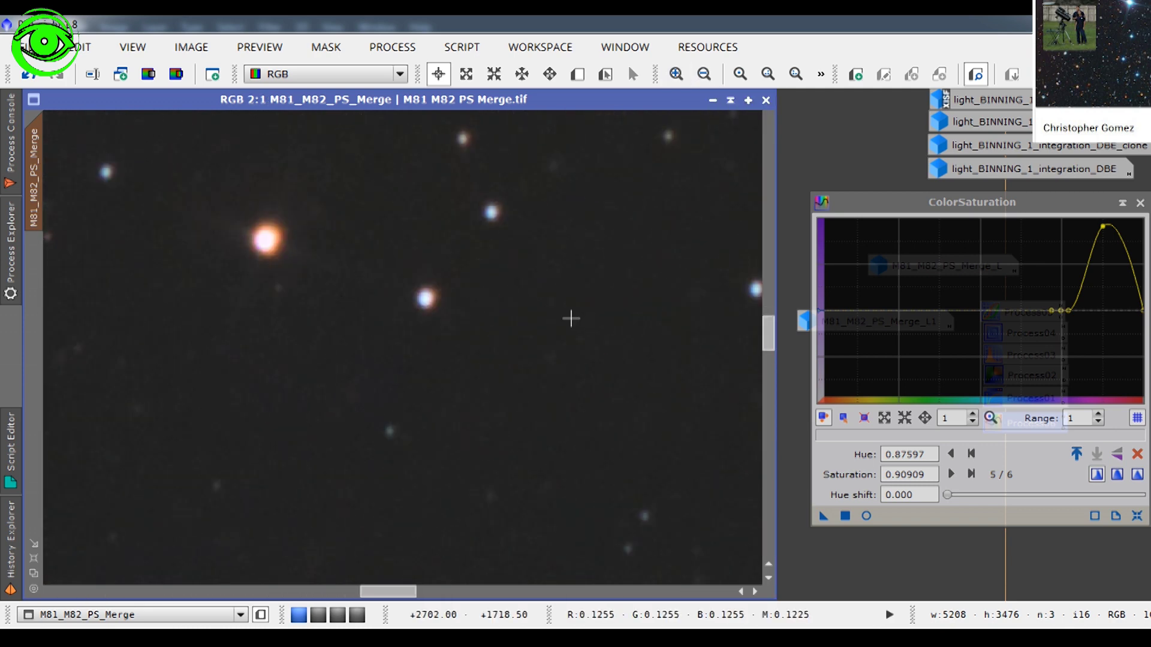
{"action": "left_click", "coordinate": [705, 74]}
{"action": "left_click", "coordinate": [704, 74]}
{"action": "left_click", "coordinate": [704, 74]}
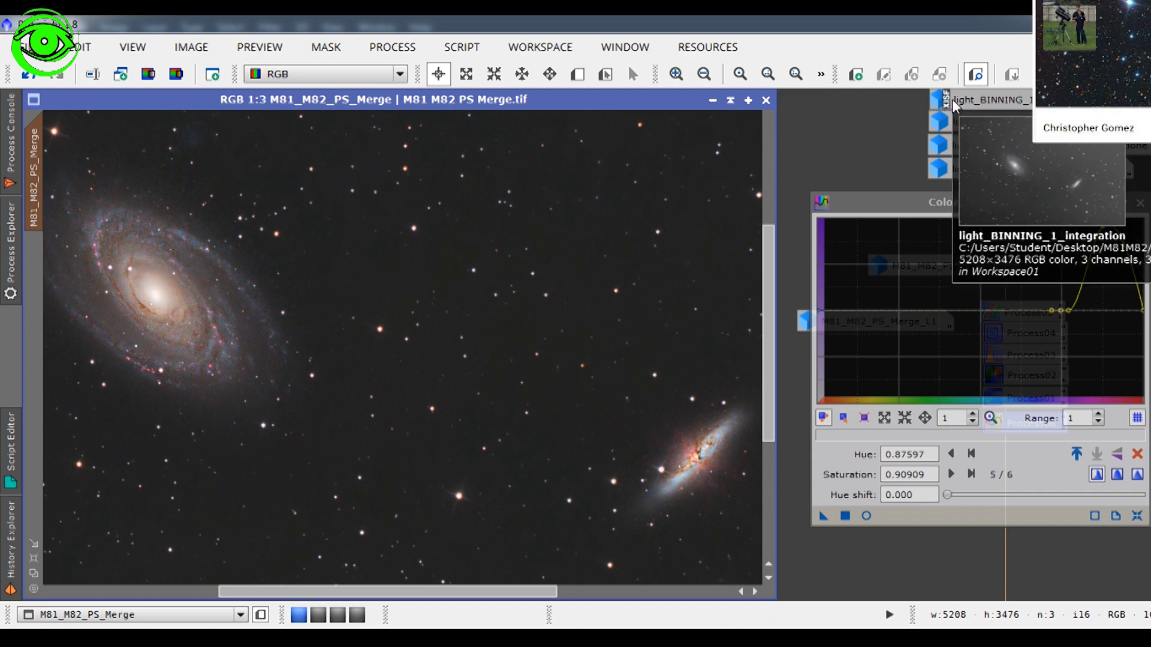
Step: View the original light_BINNING_1_integration image at 1:3 to compare it with the processed merge, and minimize it again
{"action": "double_click", "coordinate": [954, 103]}
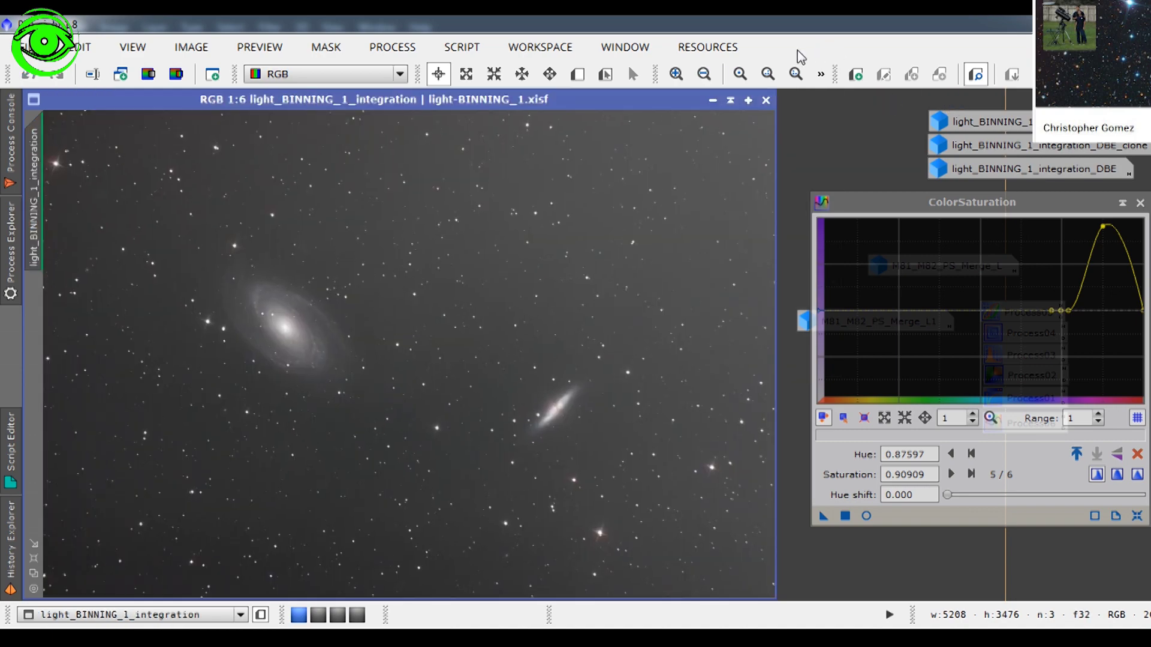
{"action": "left_click", "coordinate": [676, 74]}
{"action": "left_click", "coordinate": [675, 74]}
{"action": "left_click", "coordinate": [677, 74]}
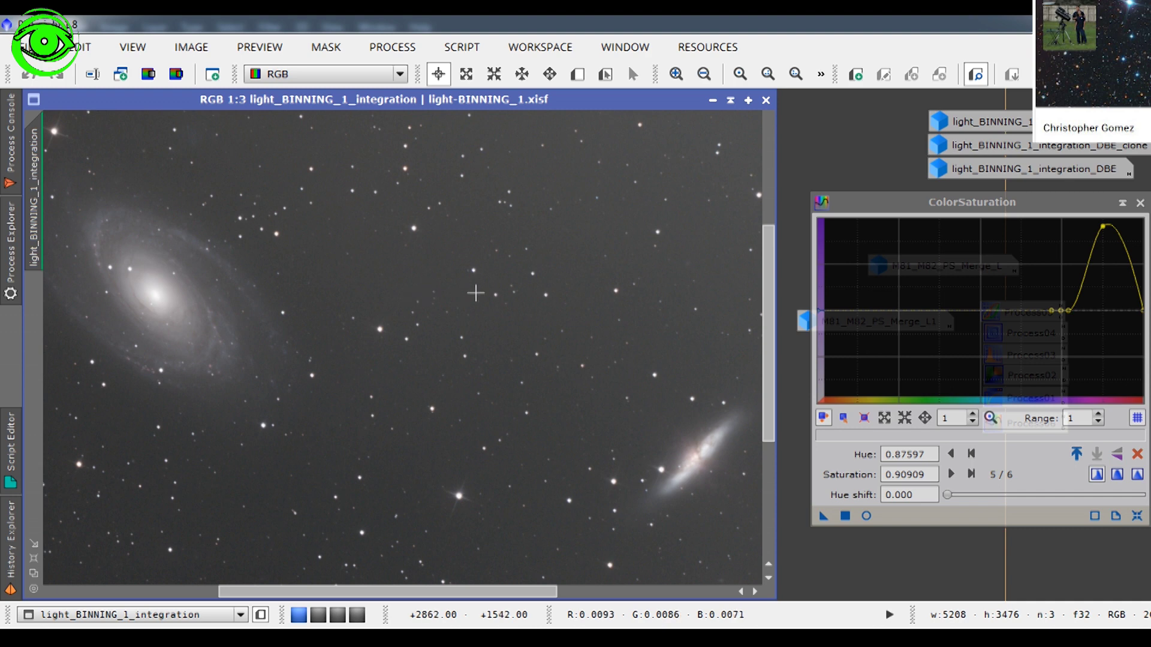
{"action": "left_click", "coordinate": [712, 102]}
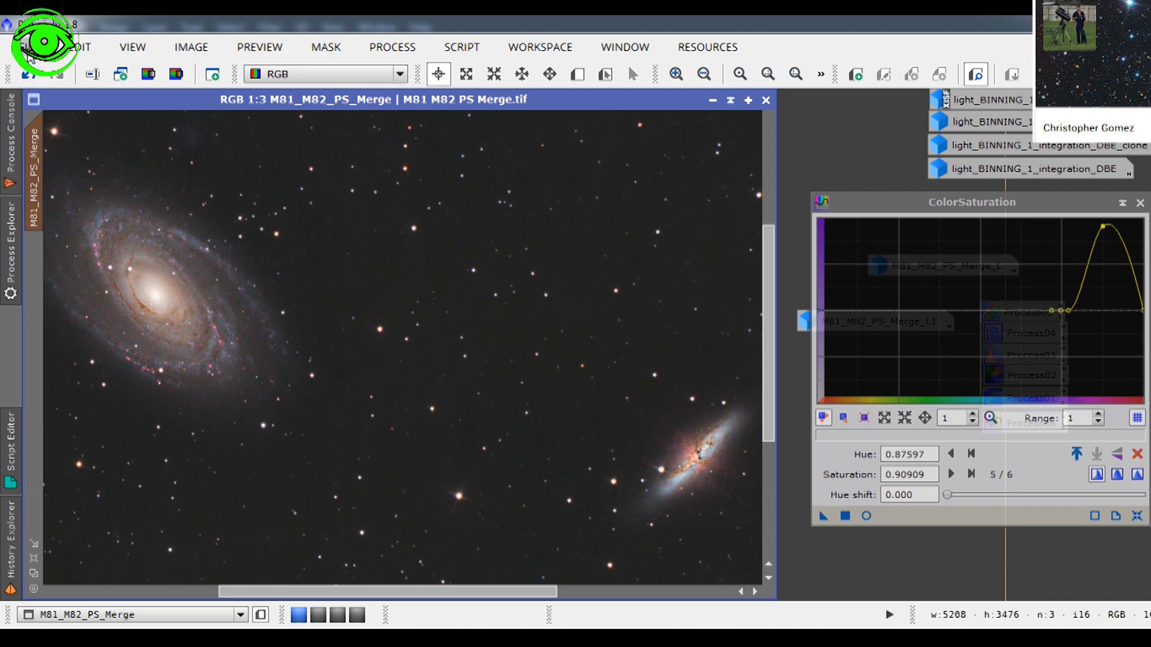
Step: Save a copy of the saturated merge as a TIFF named M81 M82 Final Edit in the M81M82 folder
{"action": "left_click", "coordinate": [30, 53]}
{"action": "left_click", "coordinate": [60, 205]}
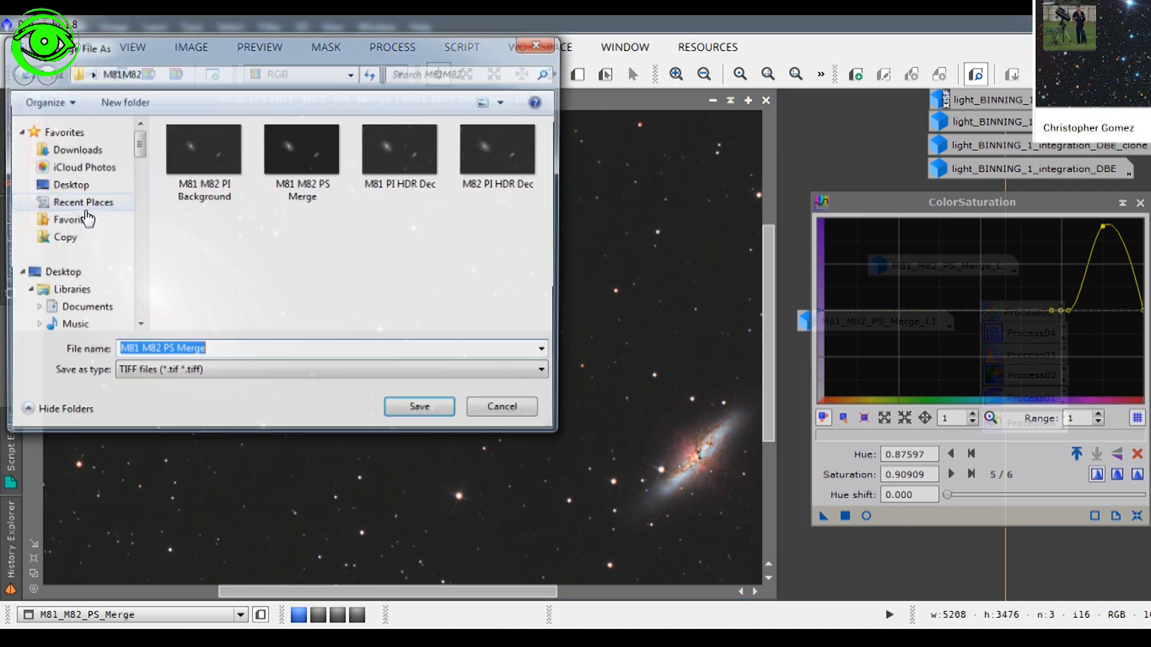
{"action": "left_click", "coordinate": [248, 354]}
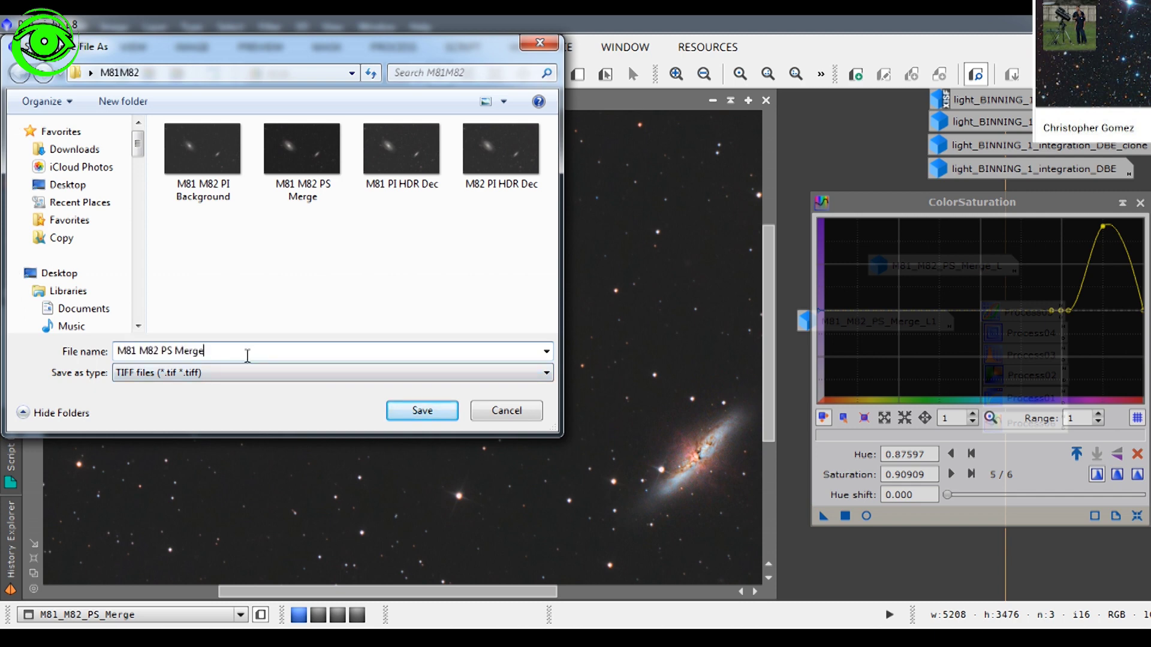
{"action": "key", "text": "BackSpace"}
{"action": "key", "text": "BackSpace"}
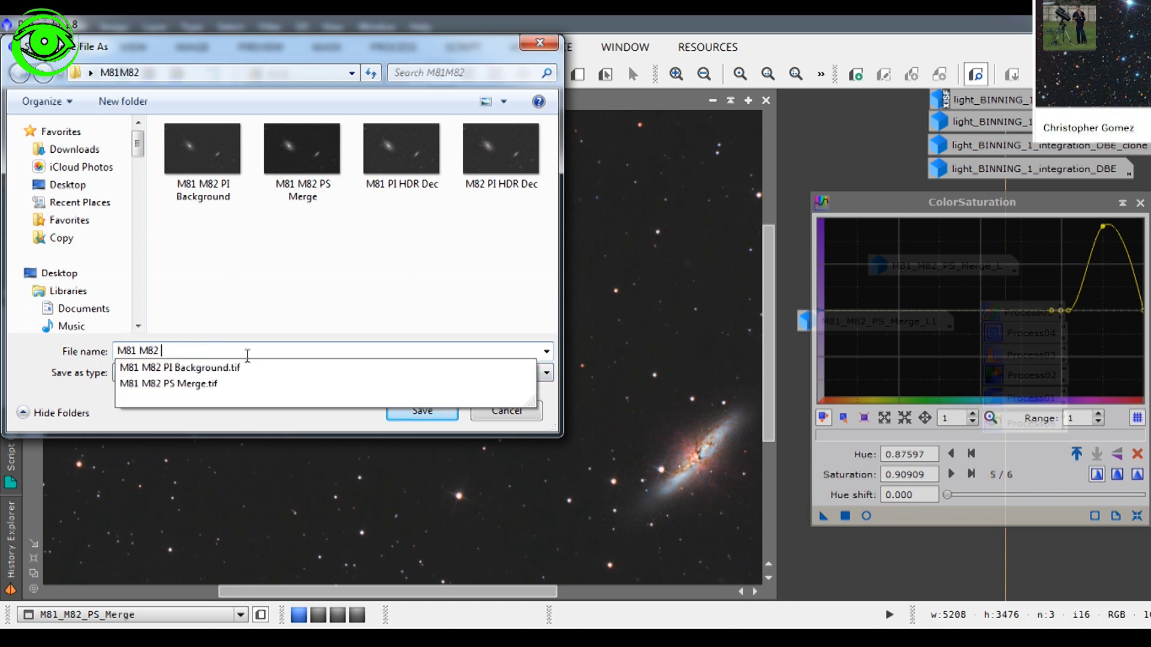
{"action": "type", "text": "Final Edit"}
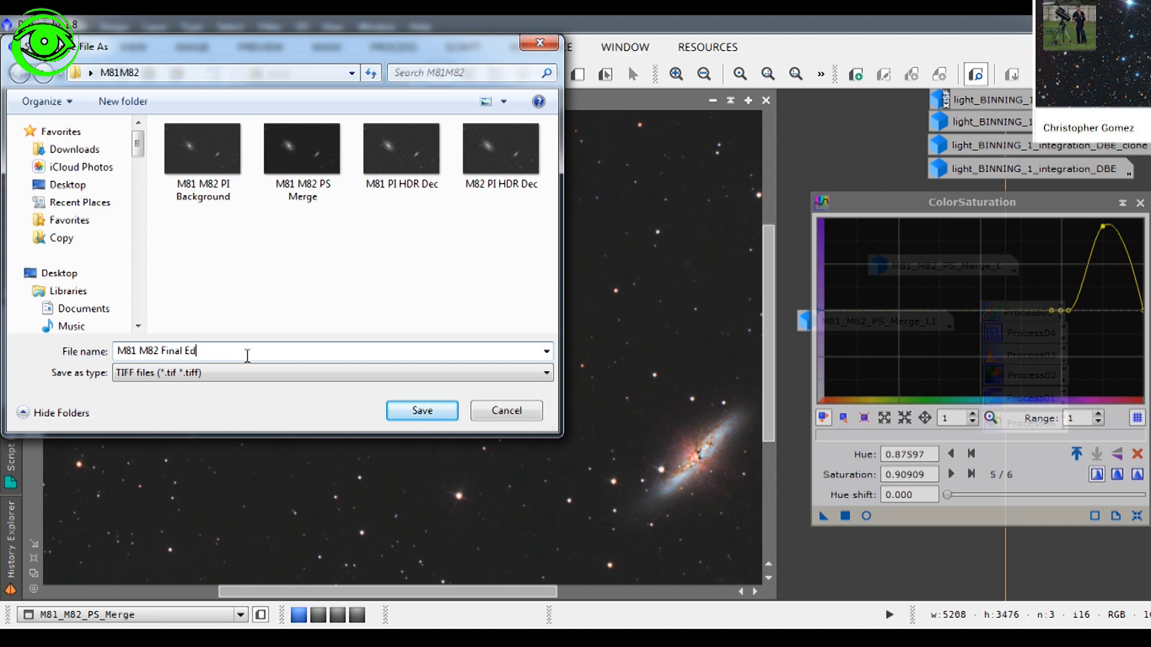
{"action": "left_click", "coordinate": [419, 411]}
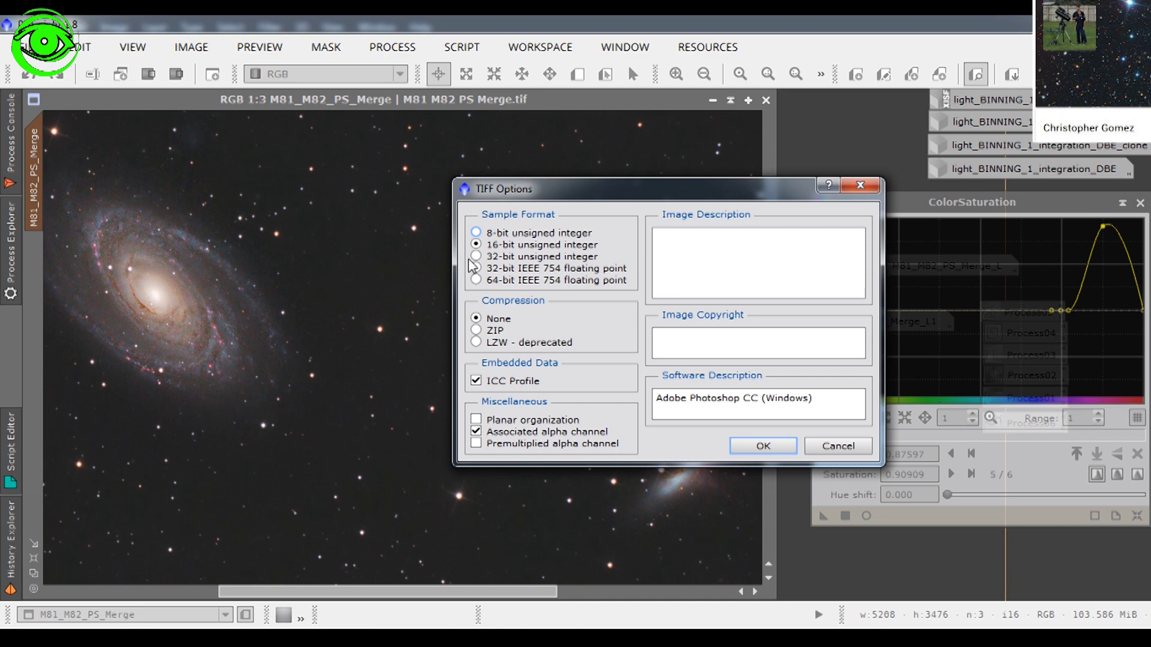
Step: Exclude the ICC profile and associated alpha channel in the TIFF options and complete the export
{"action": "left_click", "coordinate": [476, 381]}
{"action": "left_click", "coordinate": [476, 431]}
{"action": "left_click", "coordinate": [742, 447]}
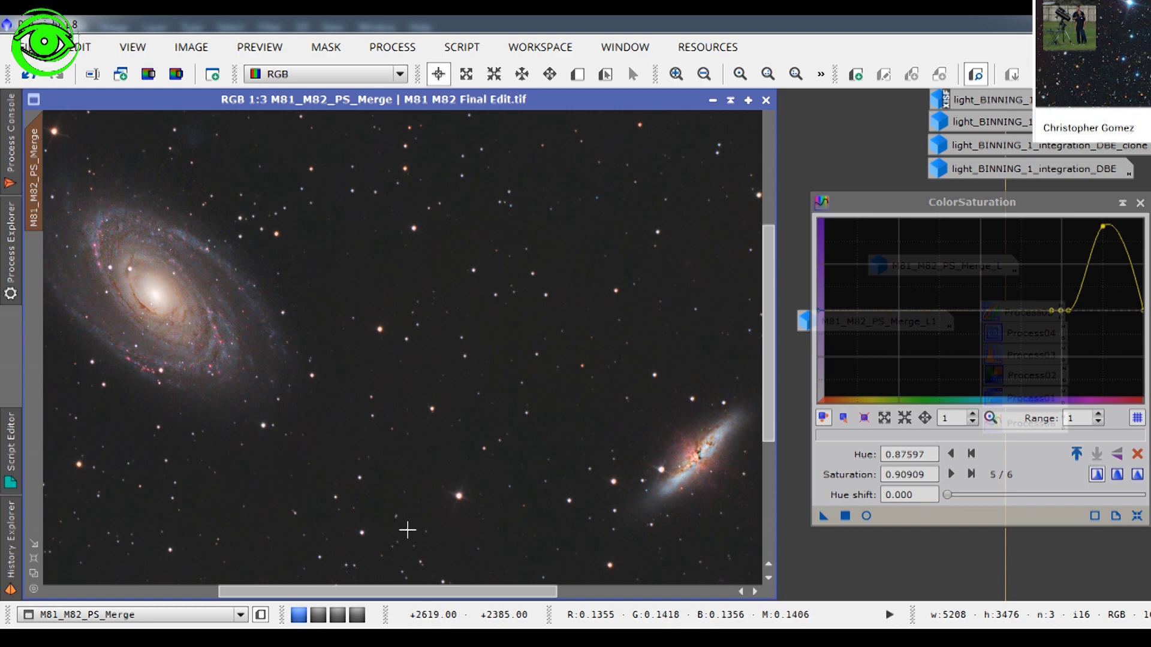
Step: Switch to the M81M82 folder in Windows Explorer and open M81 M82 Final Edit in the photo viewer
{"action": "mouse_move", "coordinate": [263, 617]}
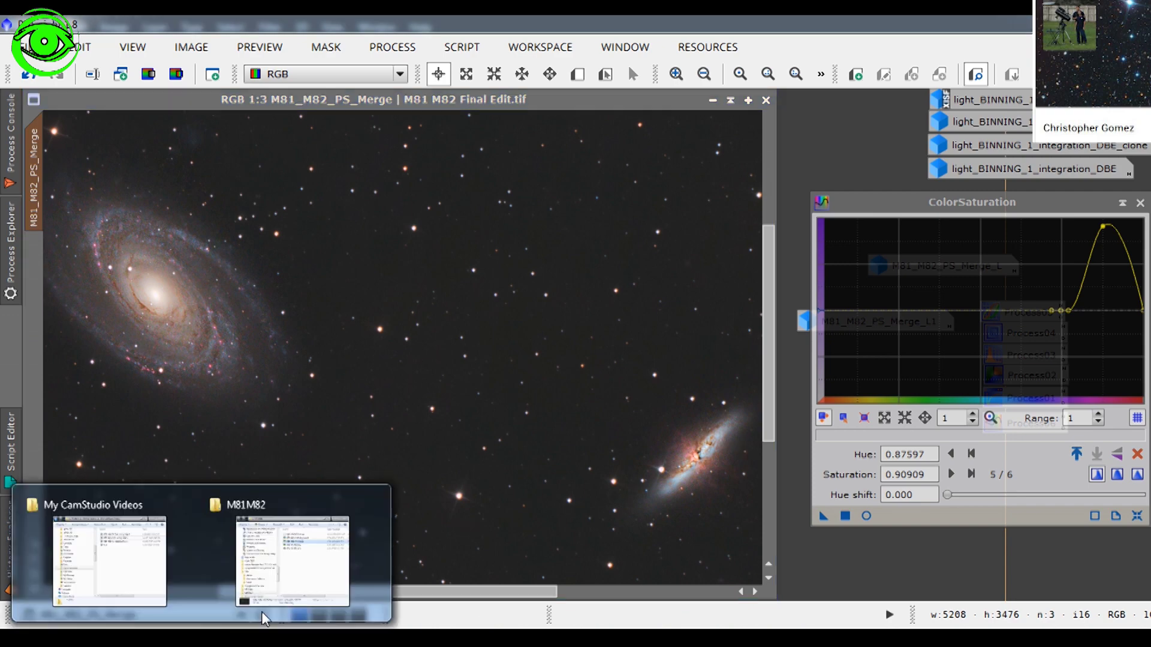
{"action": "left_click", "coordinate": [334, 571]}
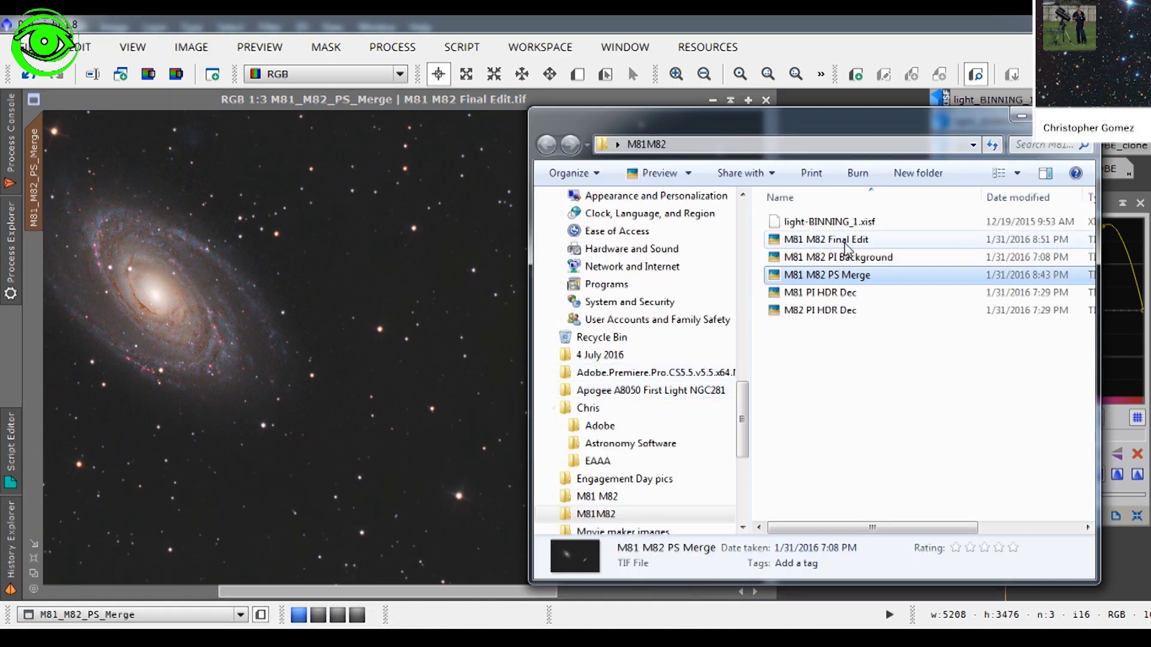
{"action": "double_click", "coordinate": [844, 245]}
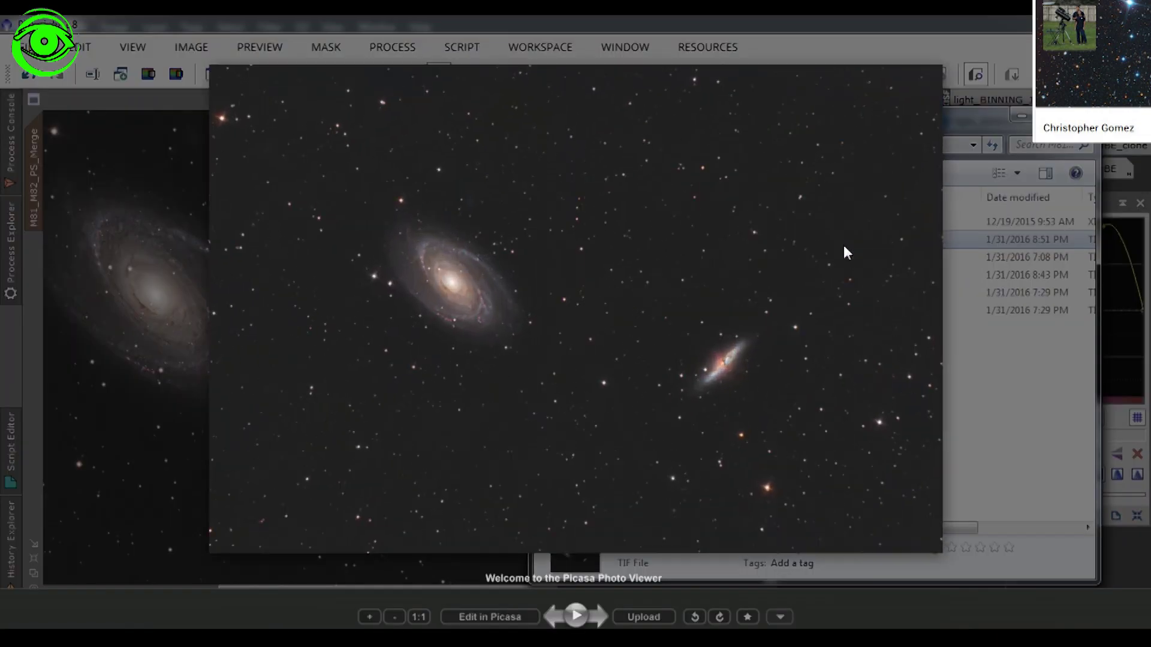